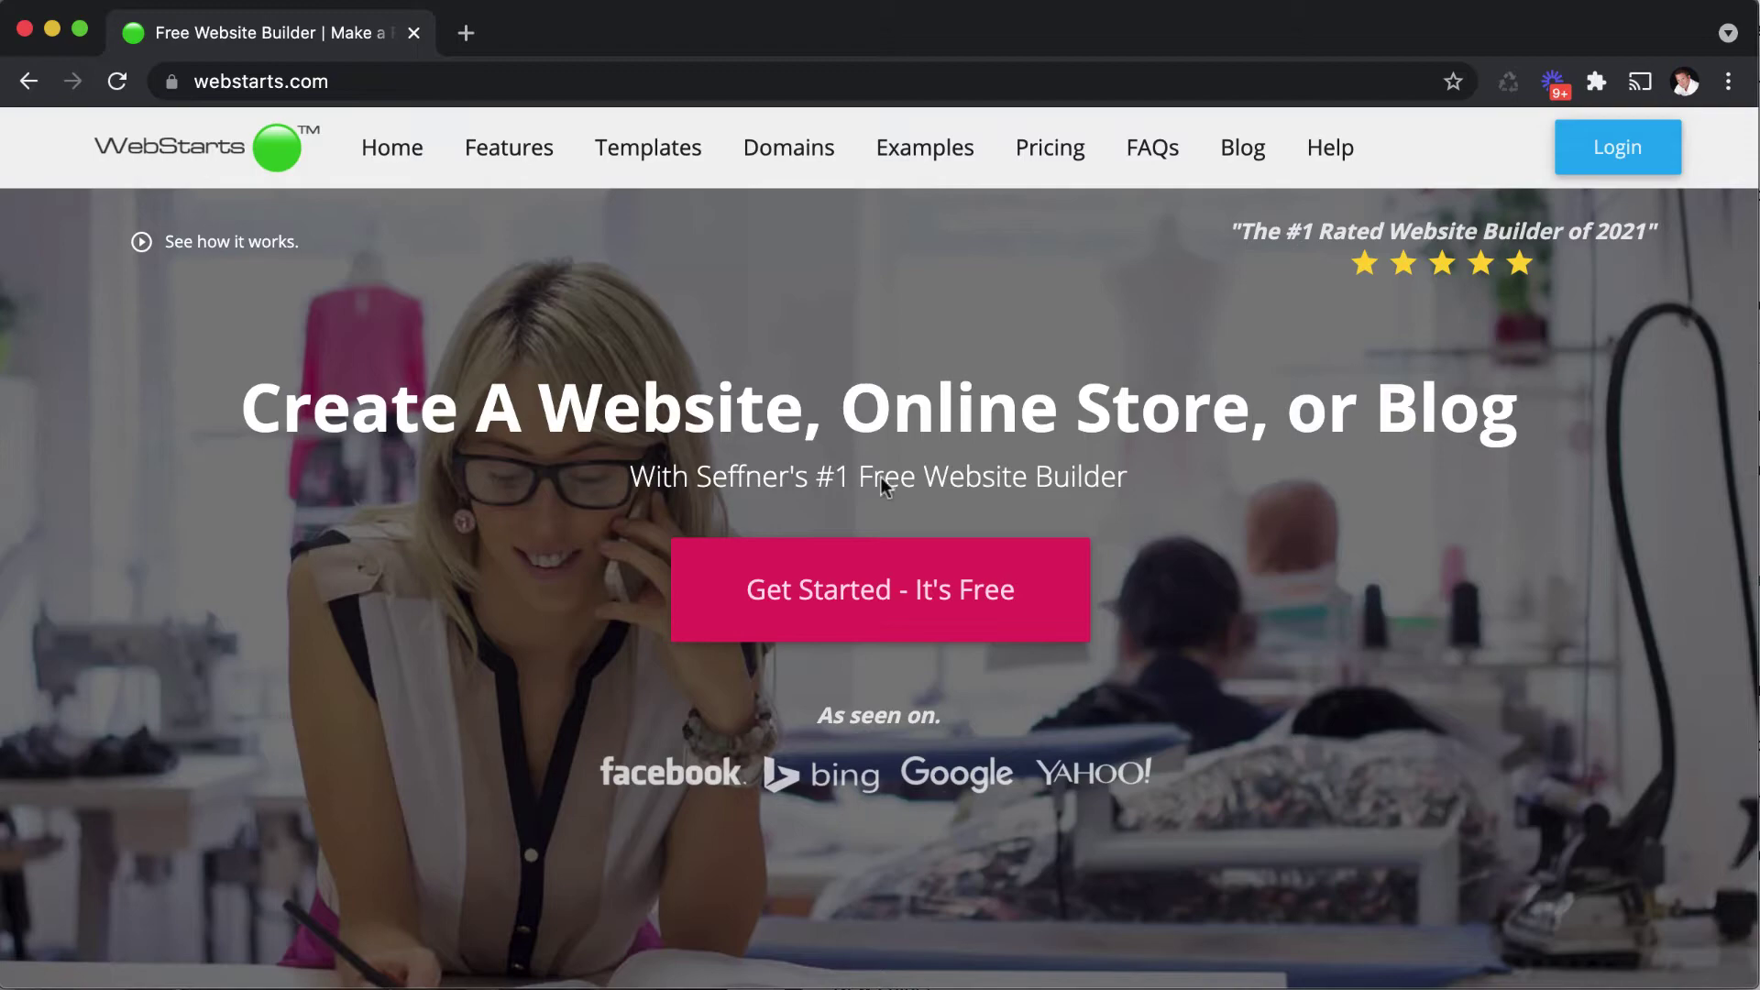
Step: Browse the website templates and select Autobiography as the new site's template
click(897, 598)
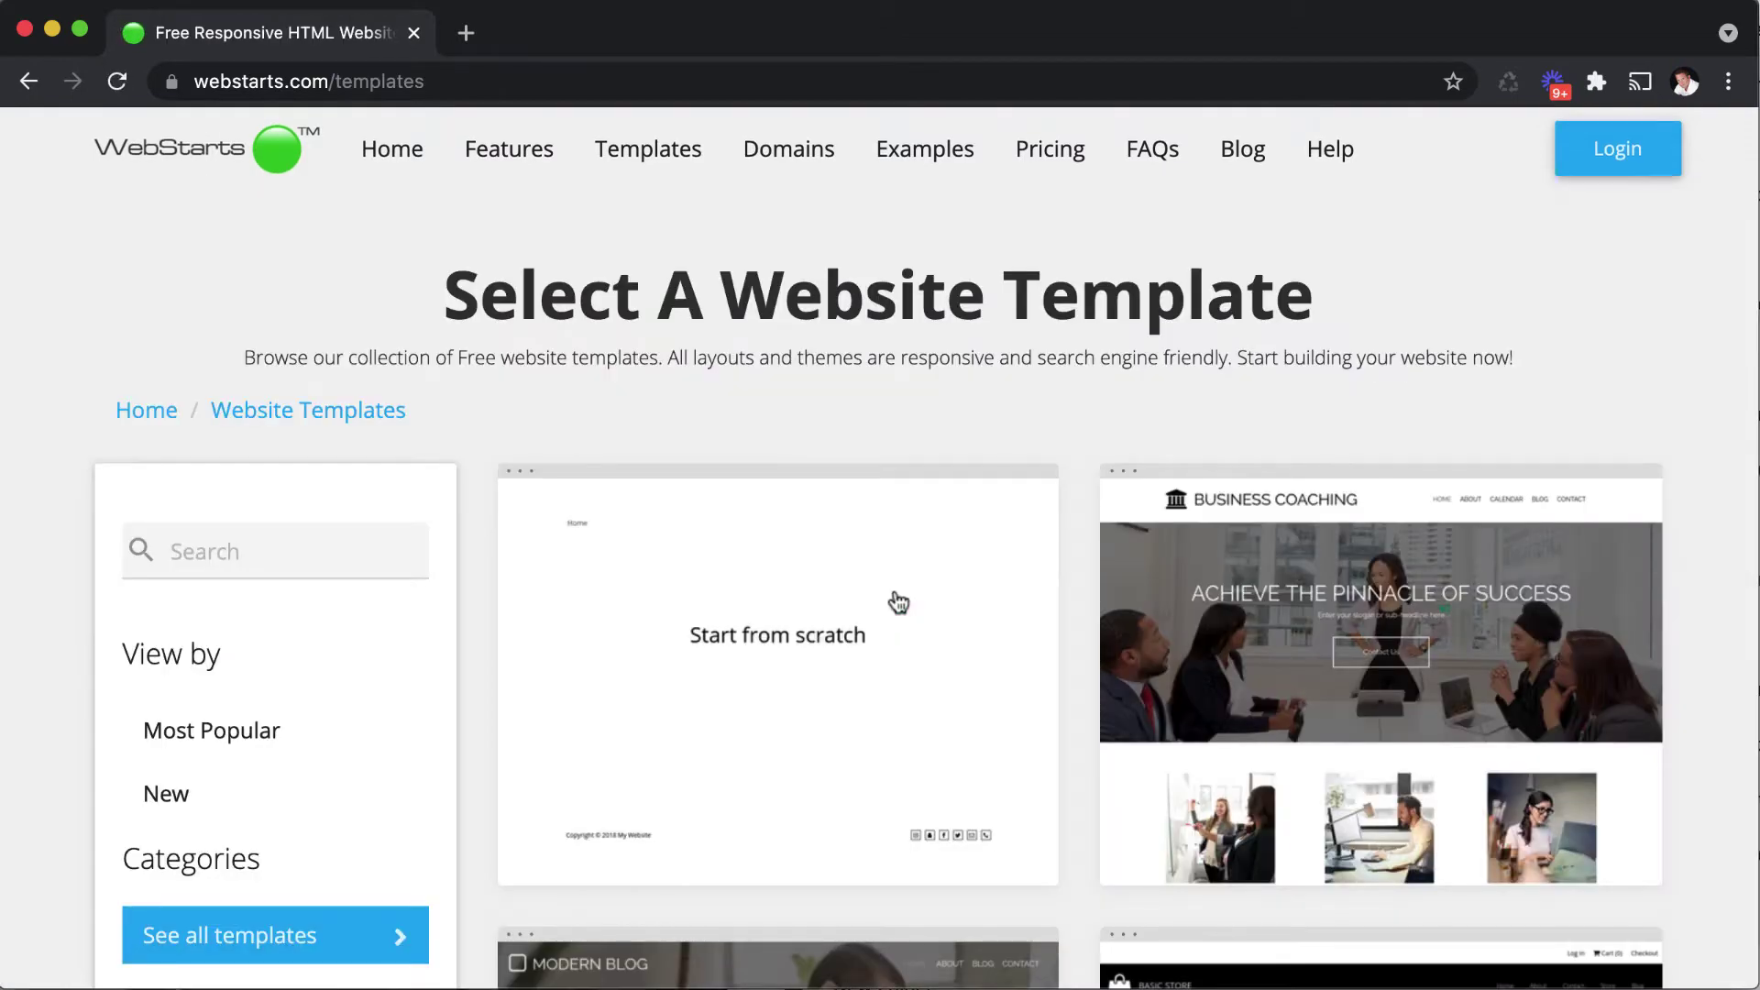
scroll(898, 602, down, 14)
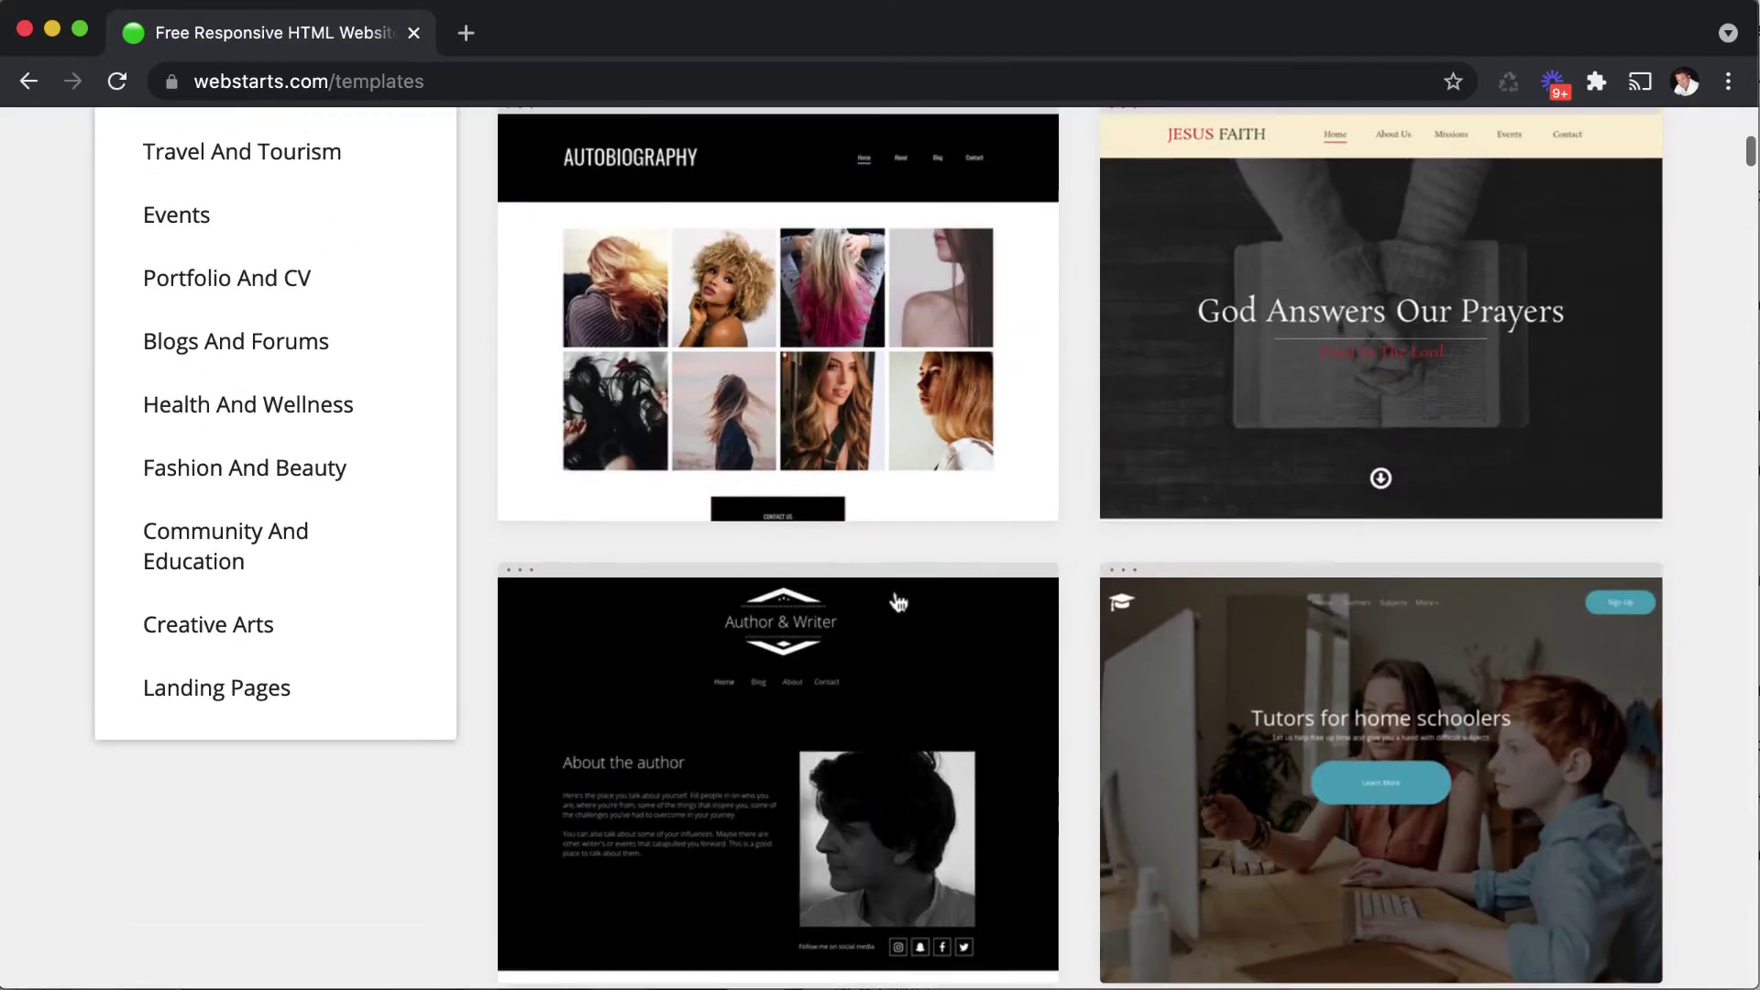
scroll(899, 601, up, 2)
mouse_move(873, 583)
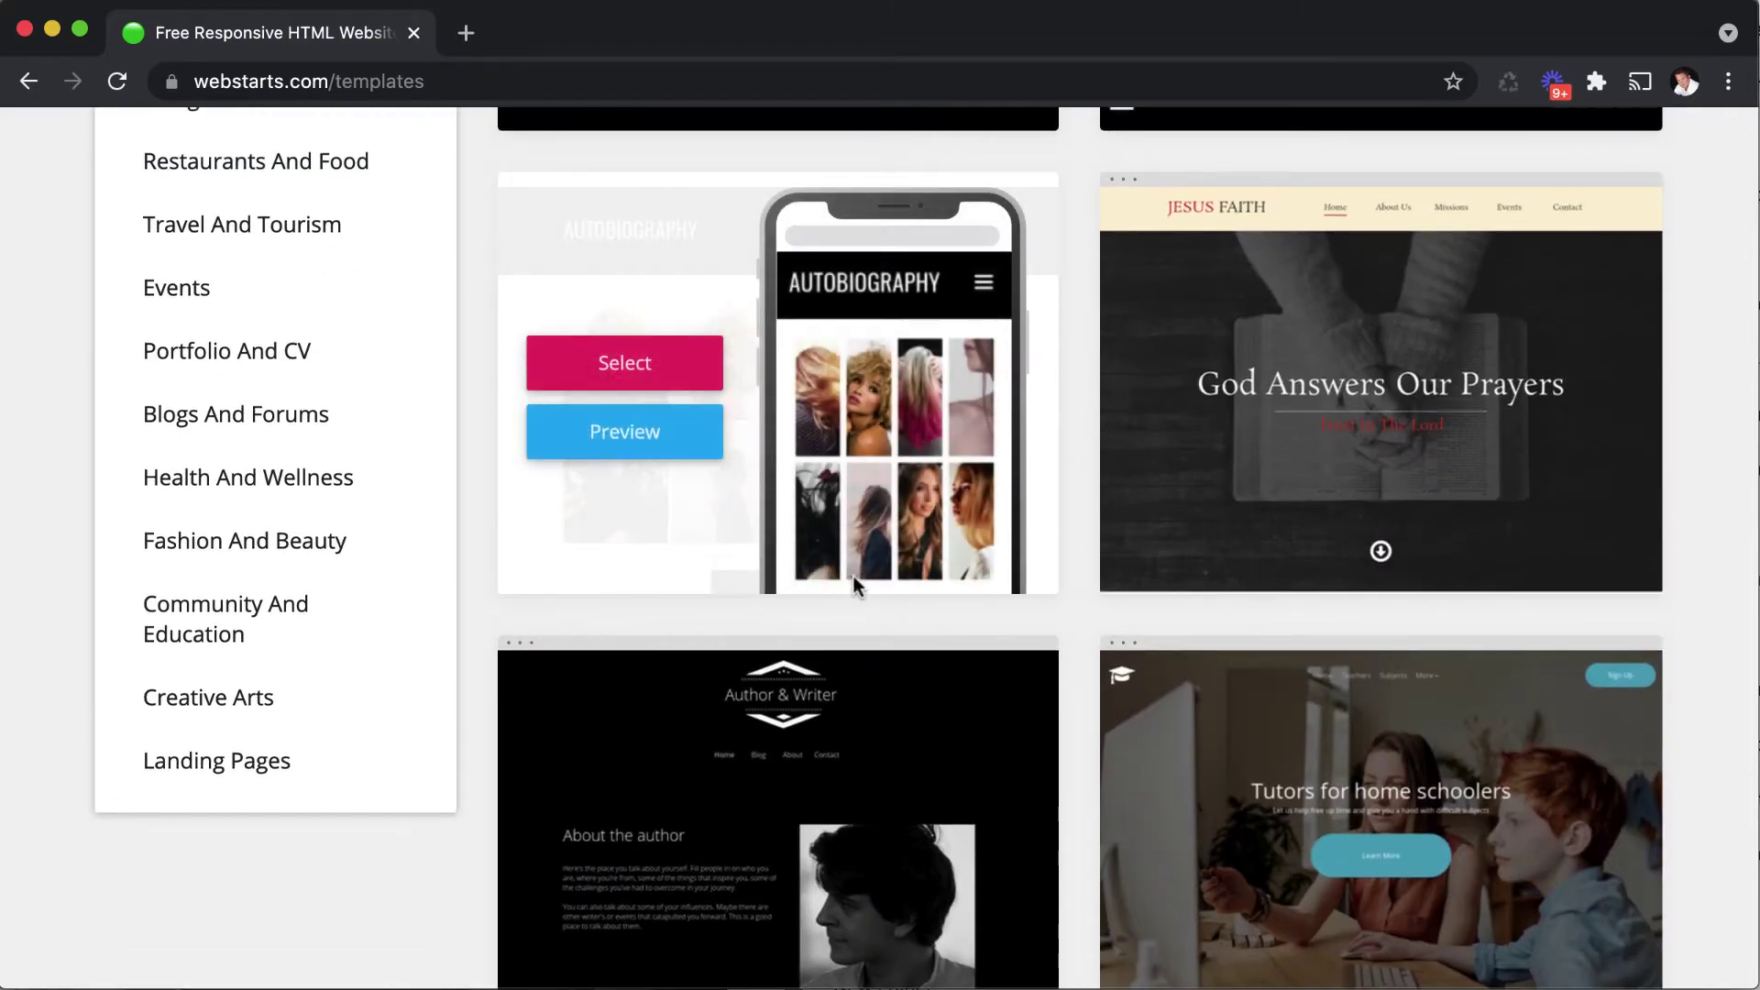
mouse_move(1560, 398)
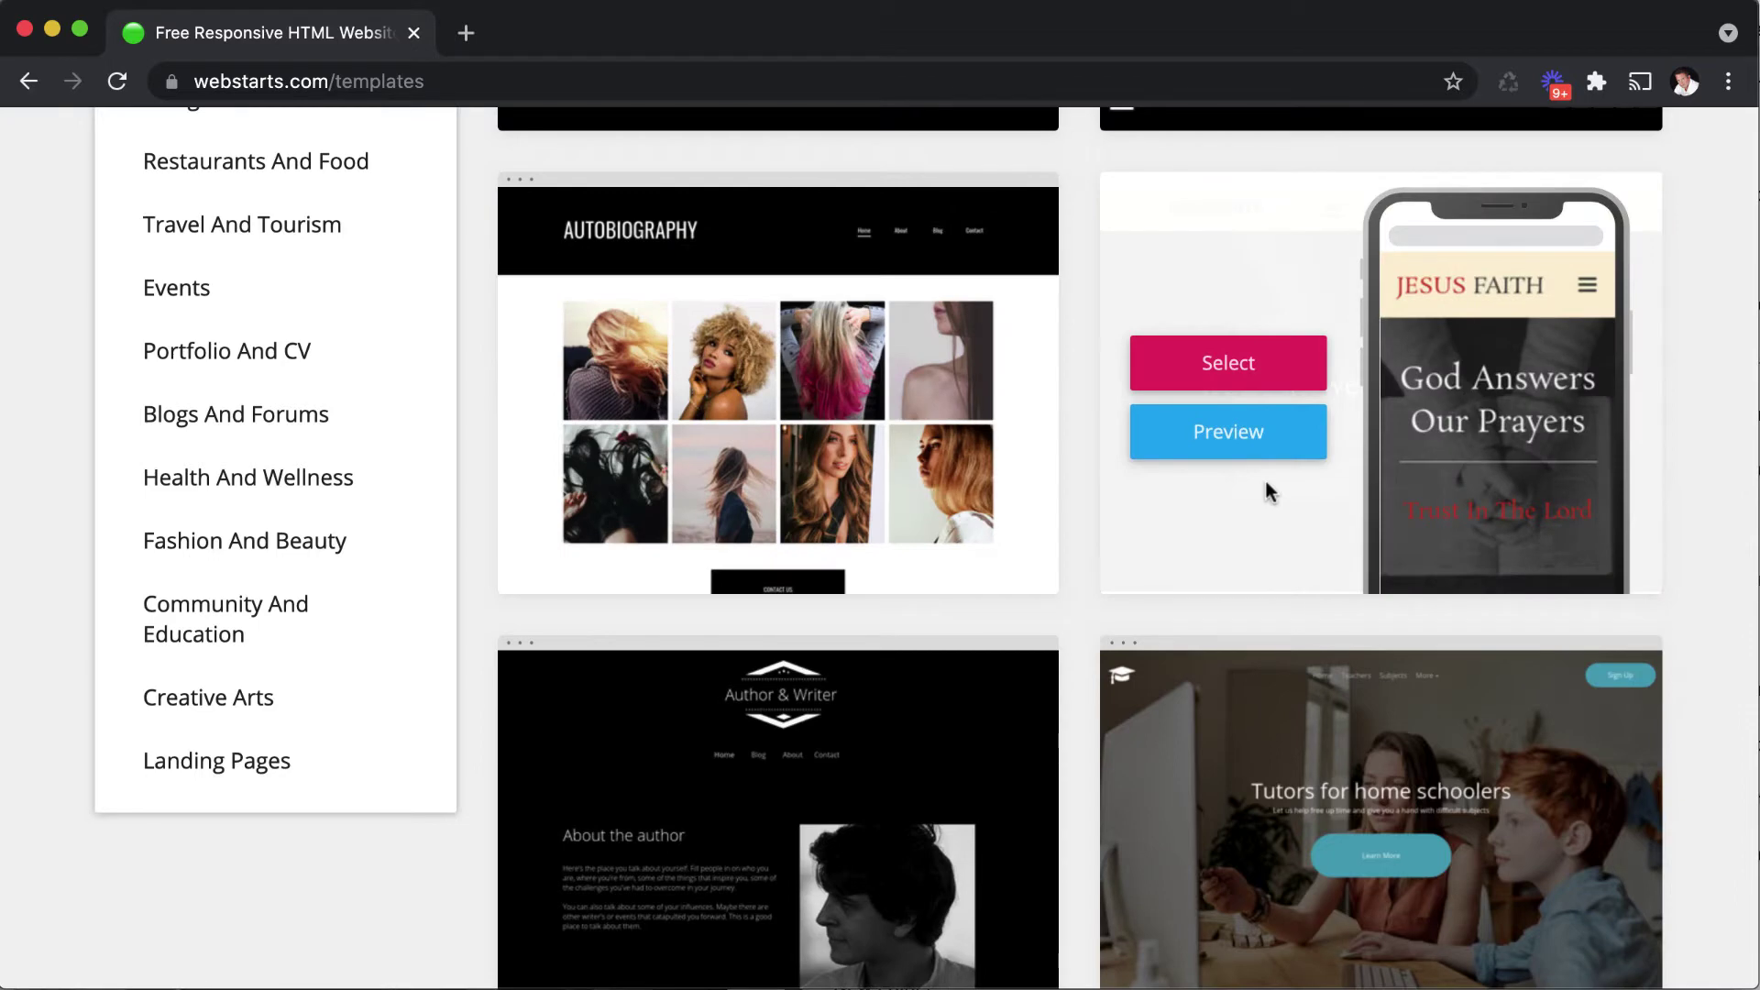
mouse_move(827, 444)
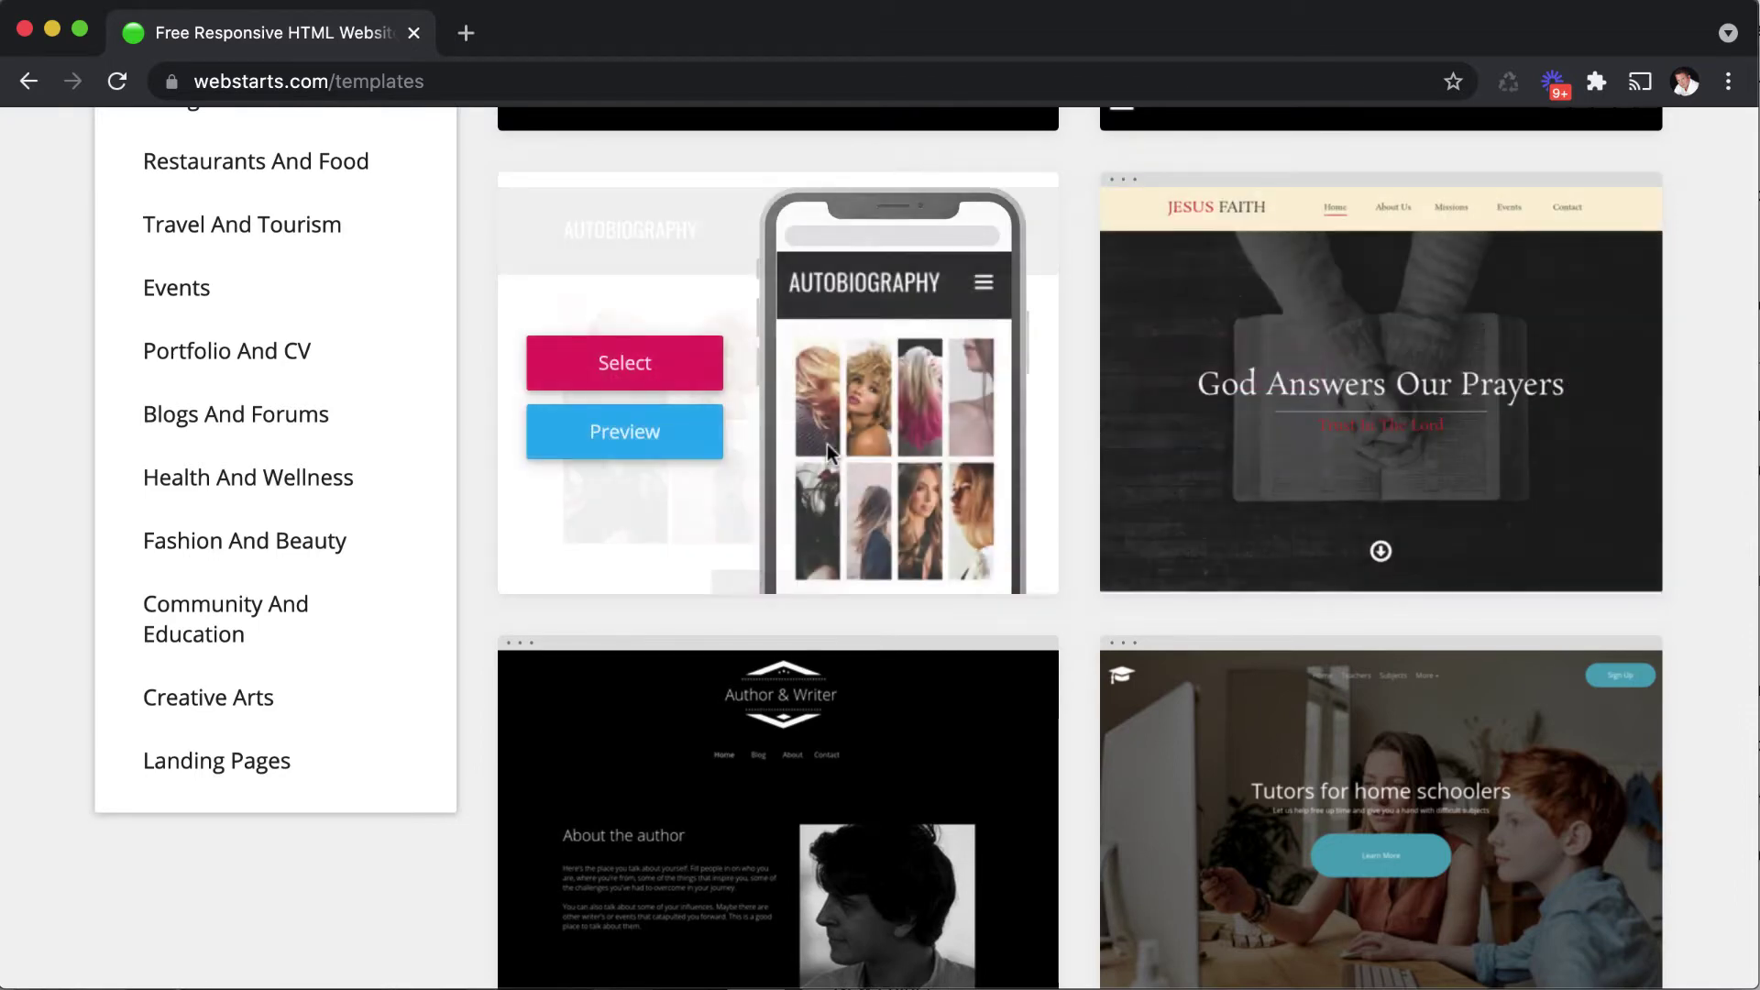
click(672, 379)
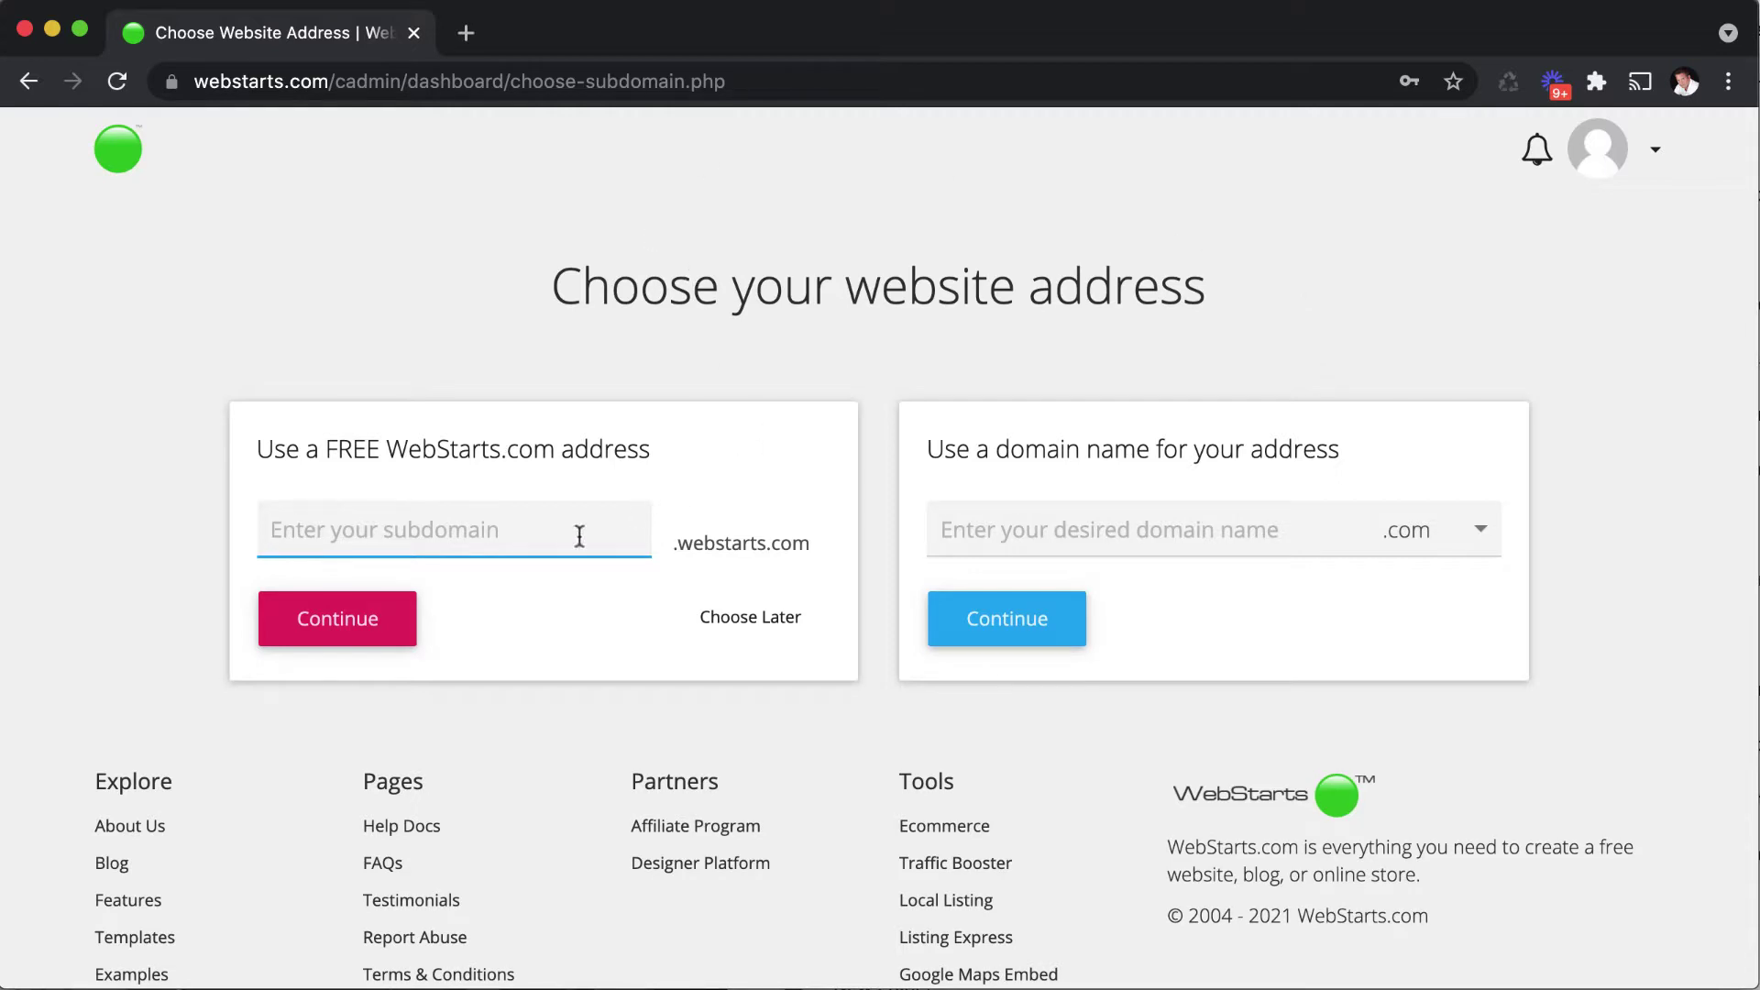
Step: Skip both the free .webstarts.com subdomain and a custom domain by choosing Choose Later
click(552, 543)
drag(669, 543, 816, 547)
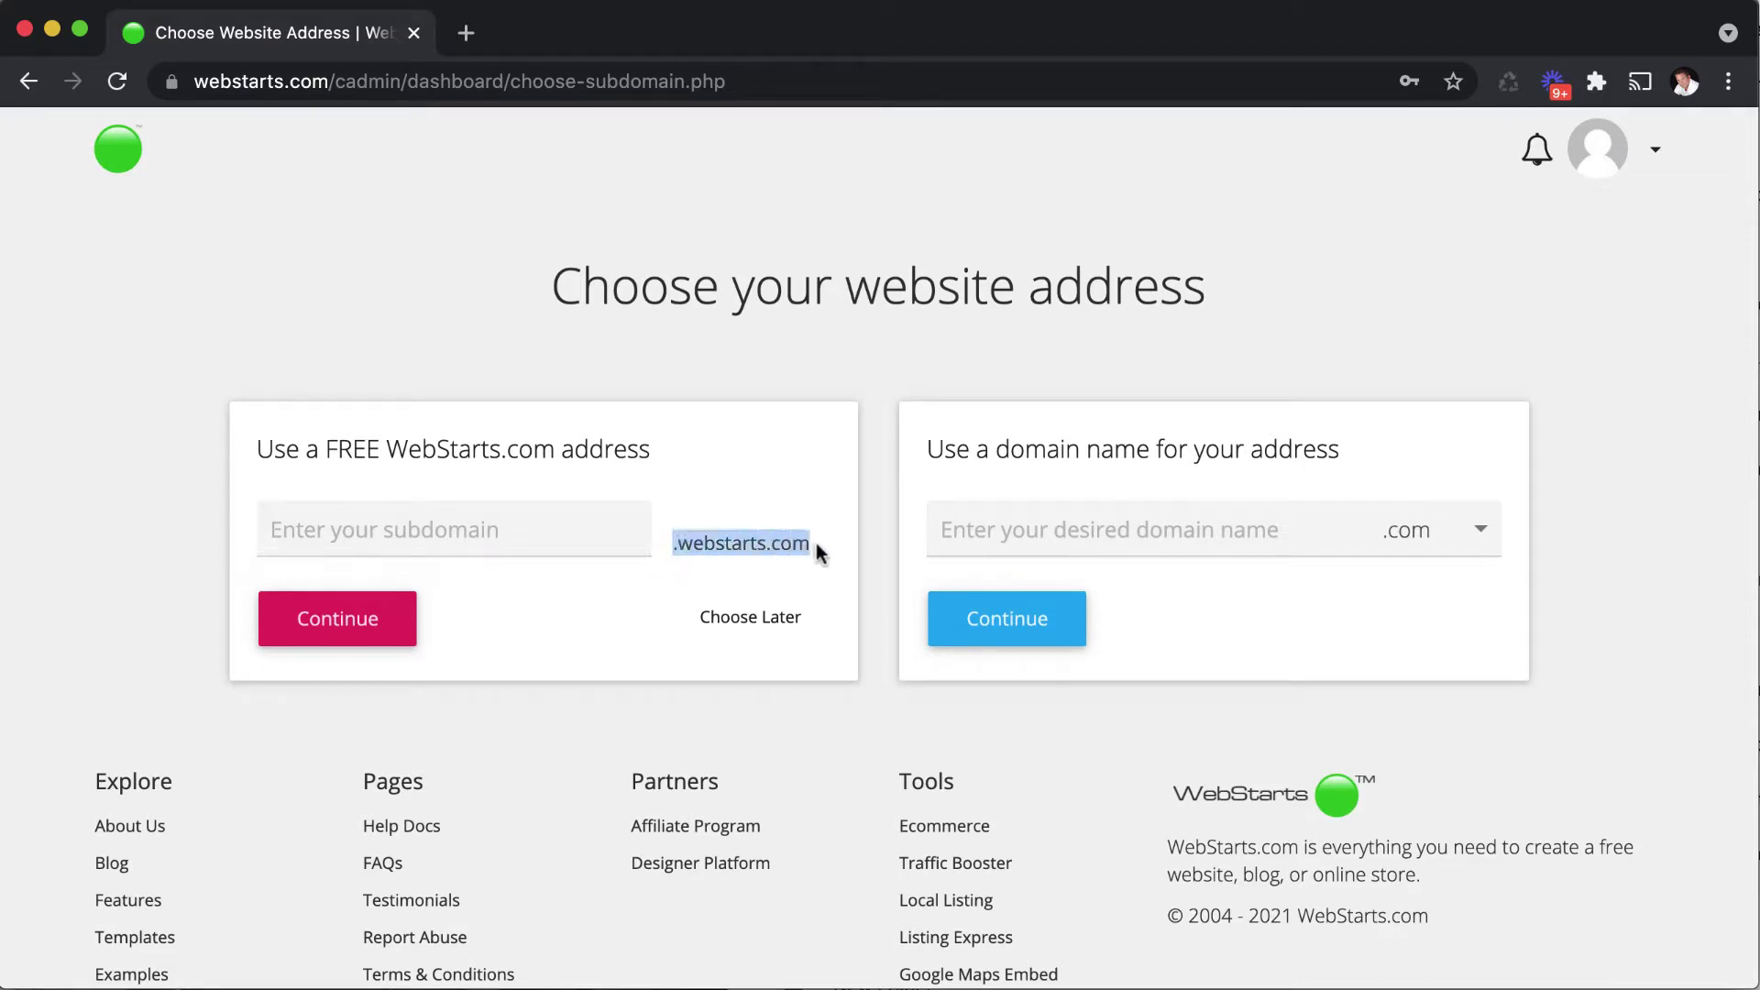
click(1085, 522)
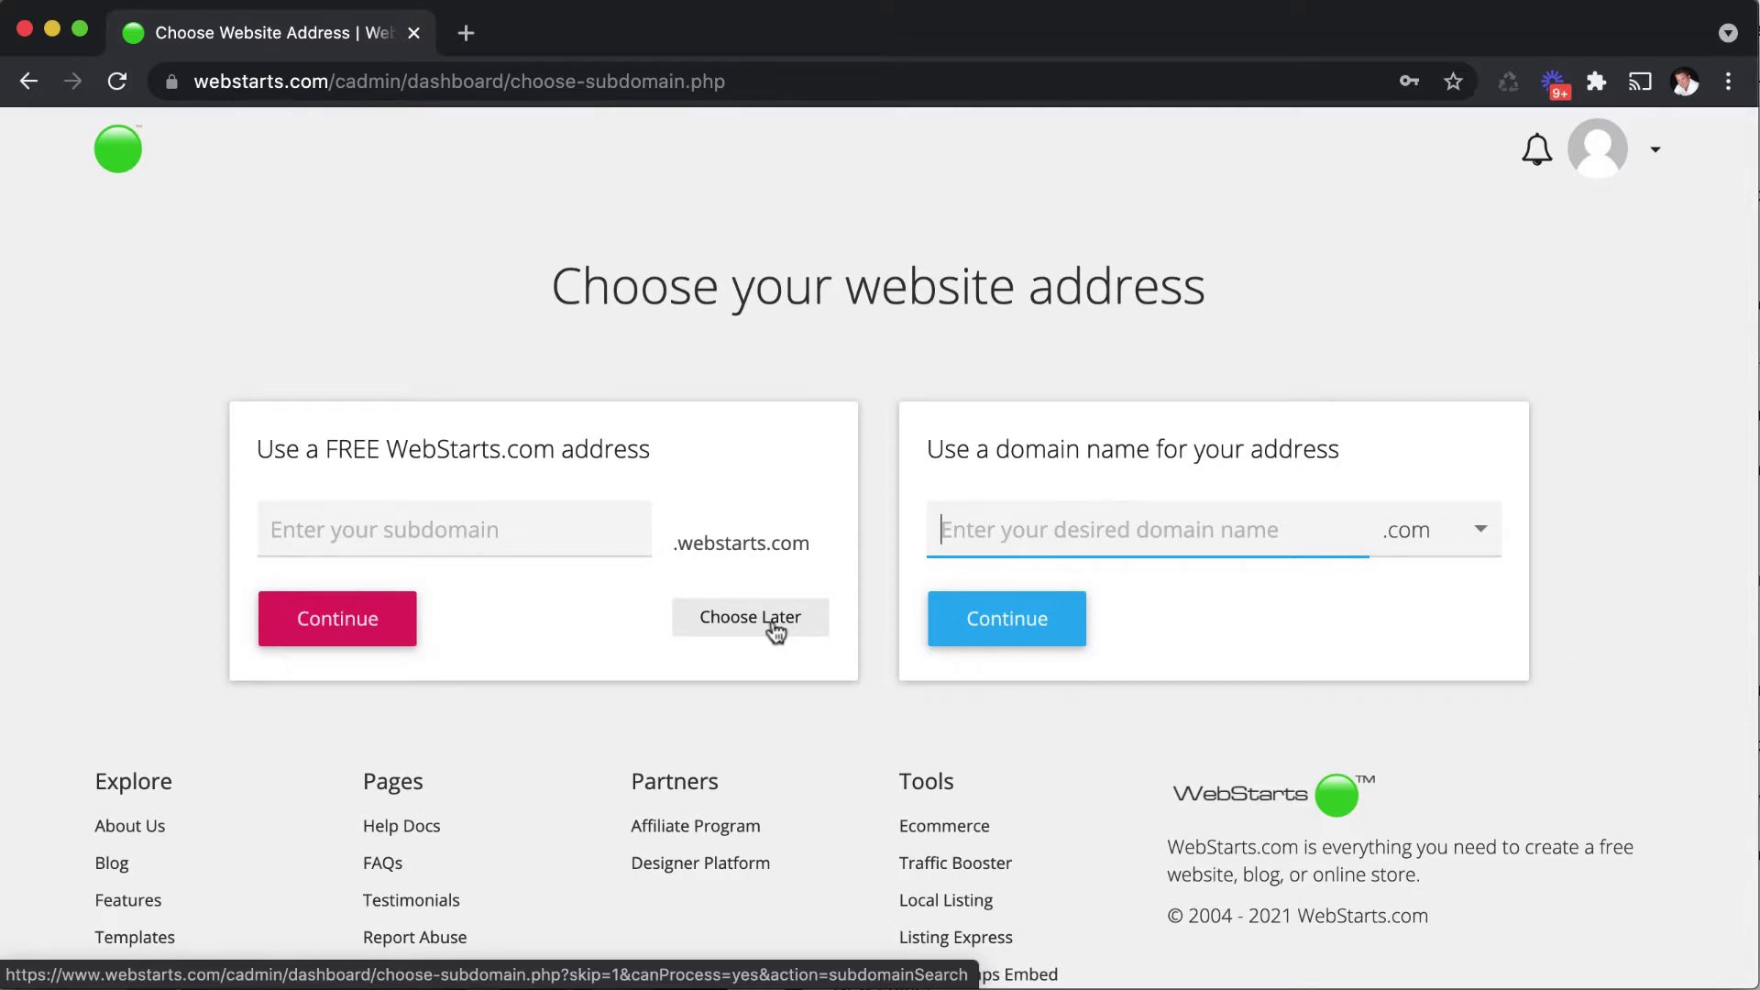
click(774, 629)
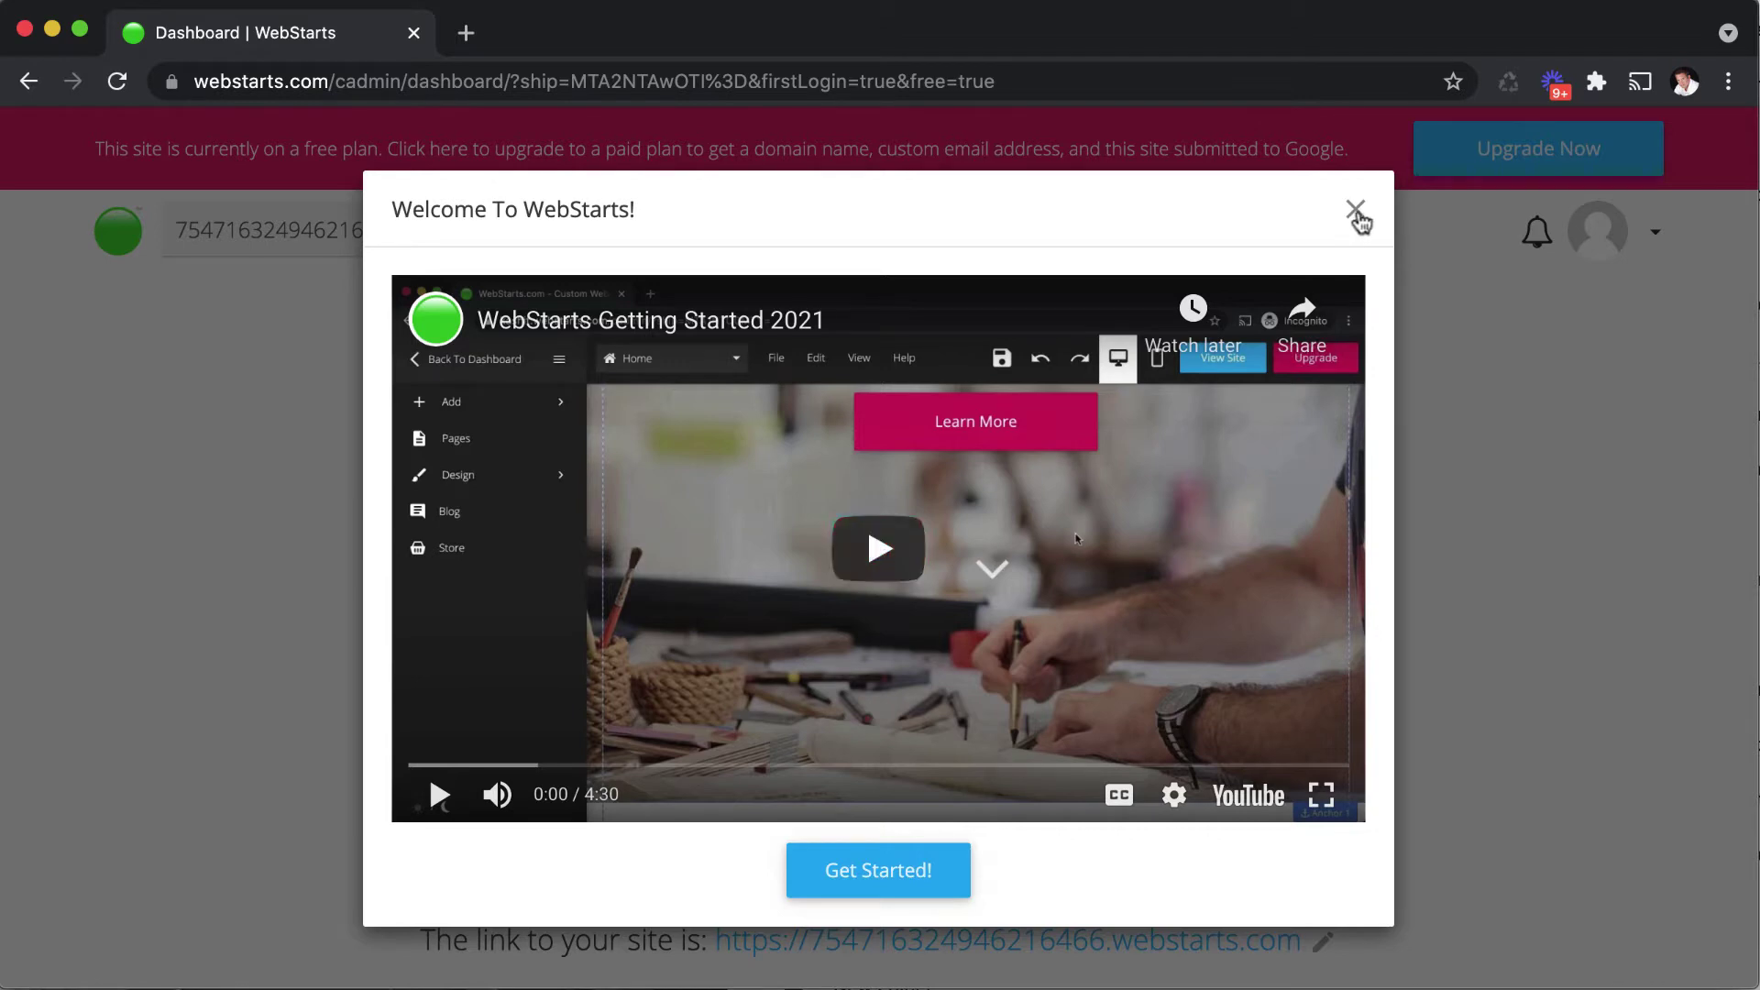
Step: Close the Welcome To WebStarts video dialog over the dashboard
click(1355, 210)
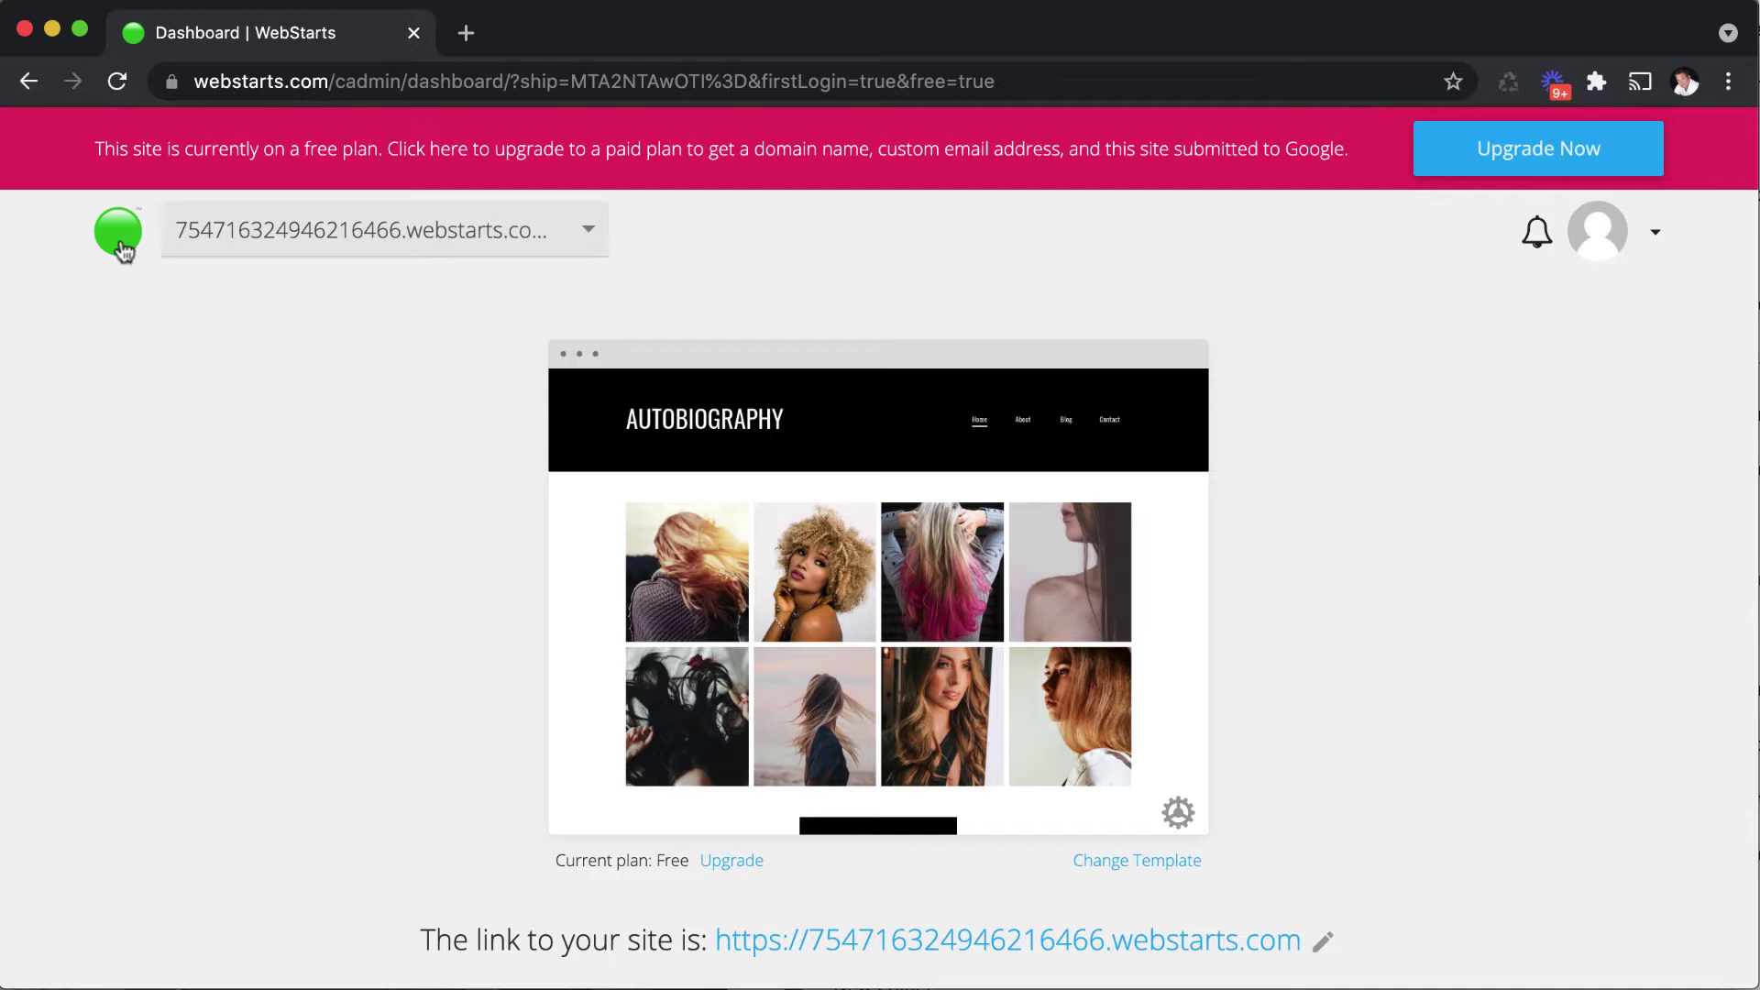
click(356, 242)
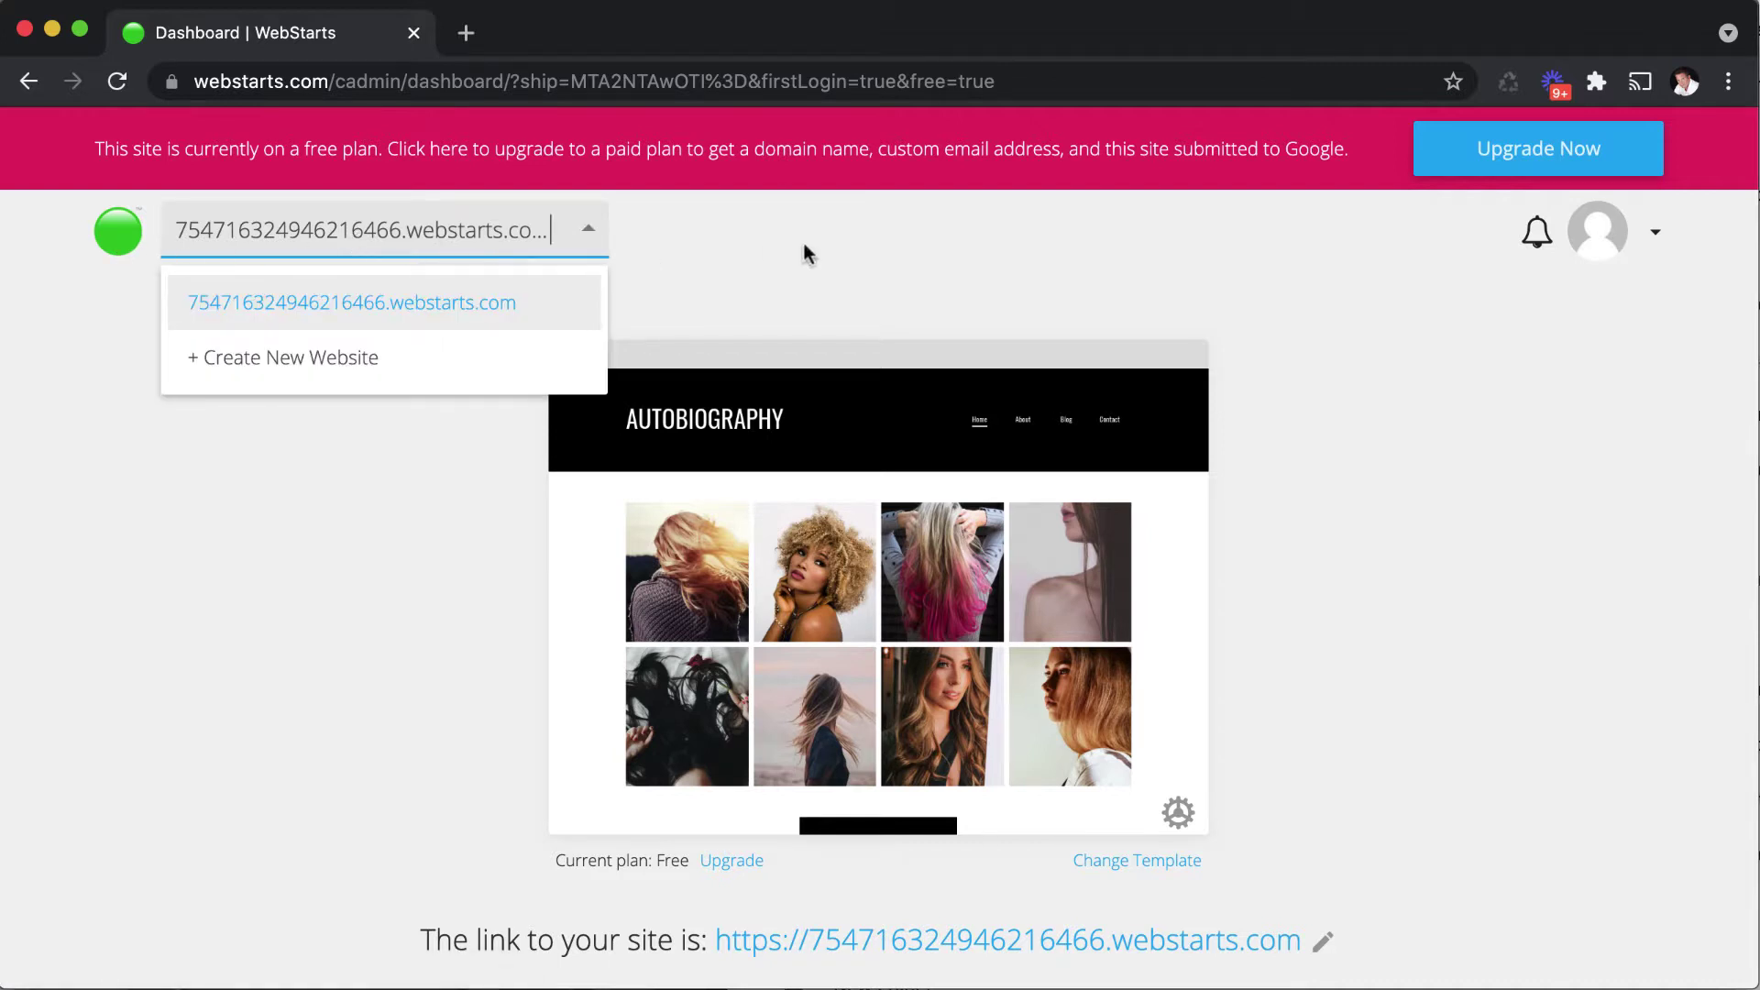
click(806, 253)
click(1655, 241)
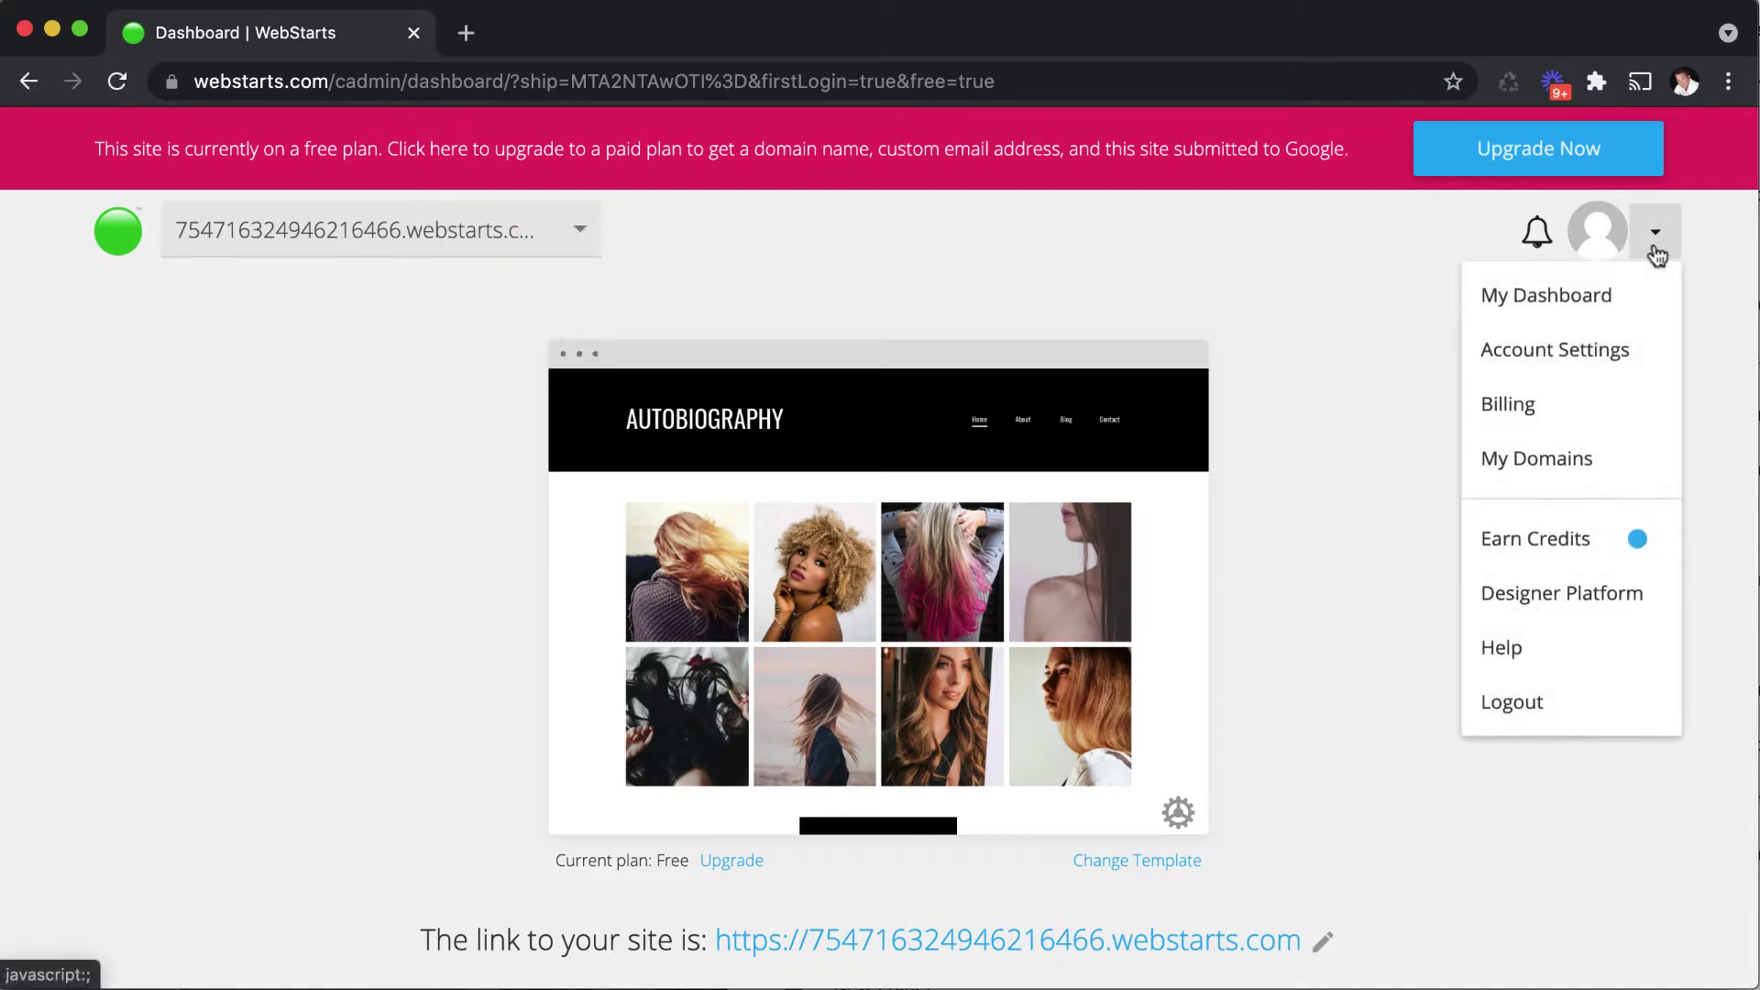
click(1412, 286)
scroll(1354, 520, down, 2)
mouse_move(869, 499)
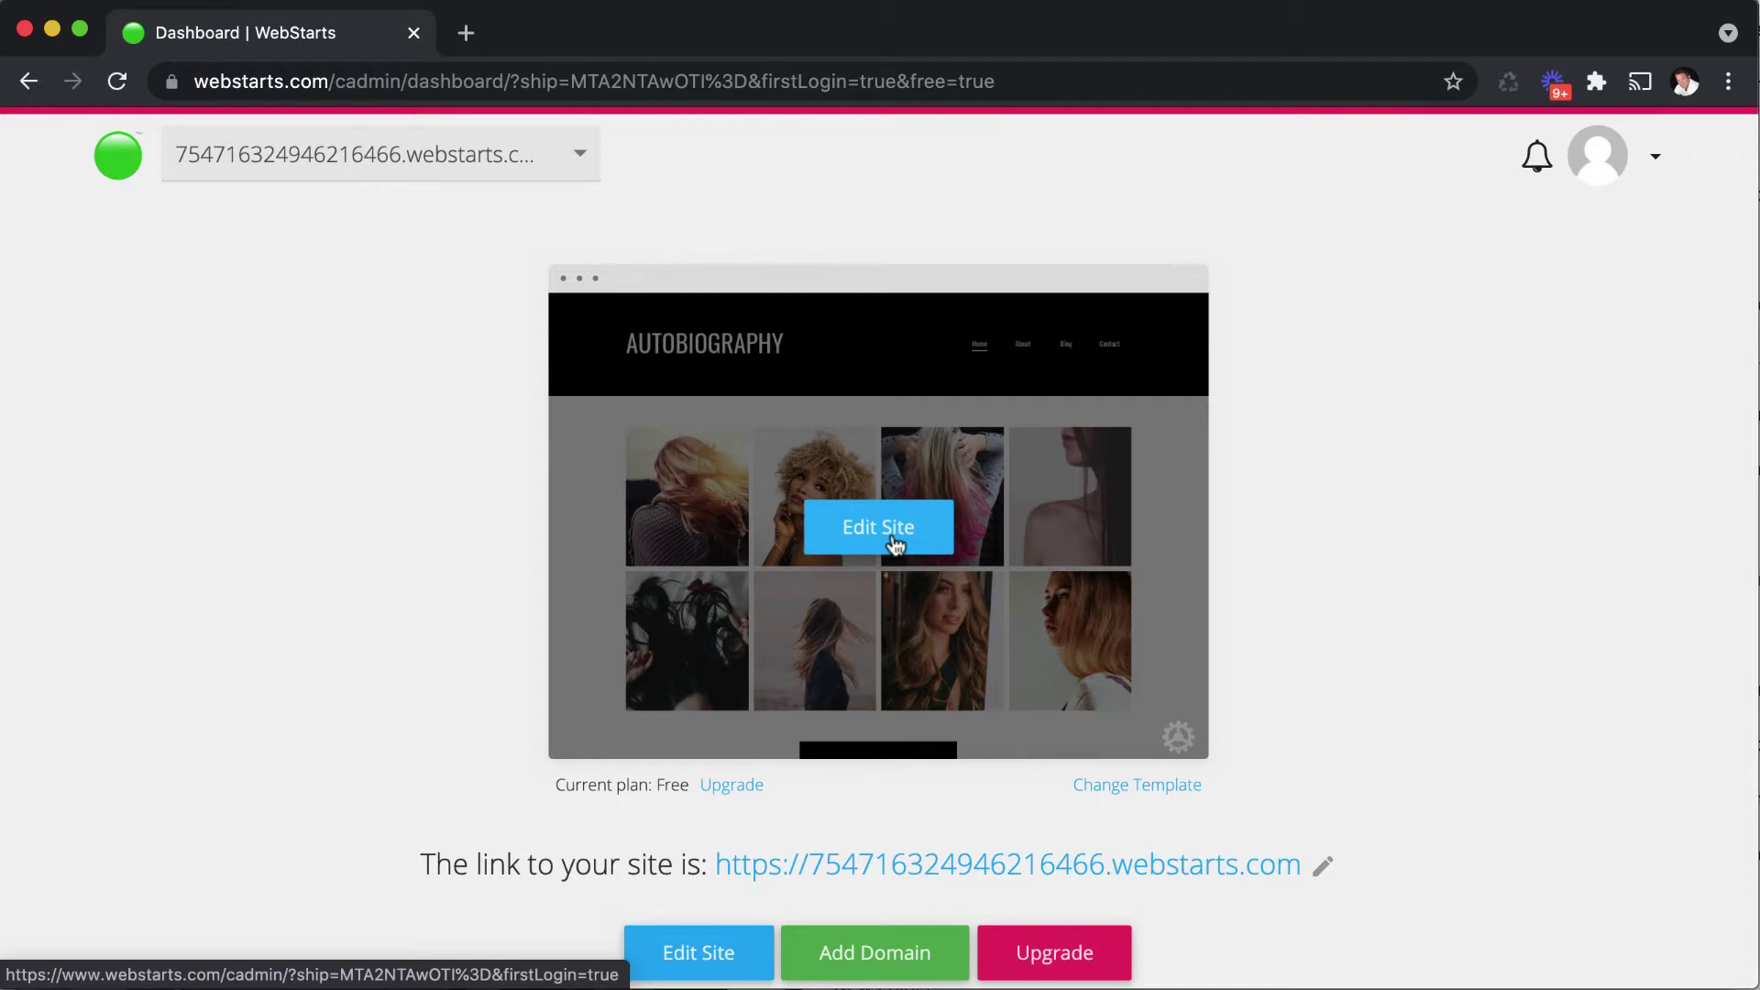
scroll(894, 545, down, 5)
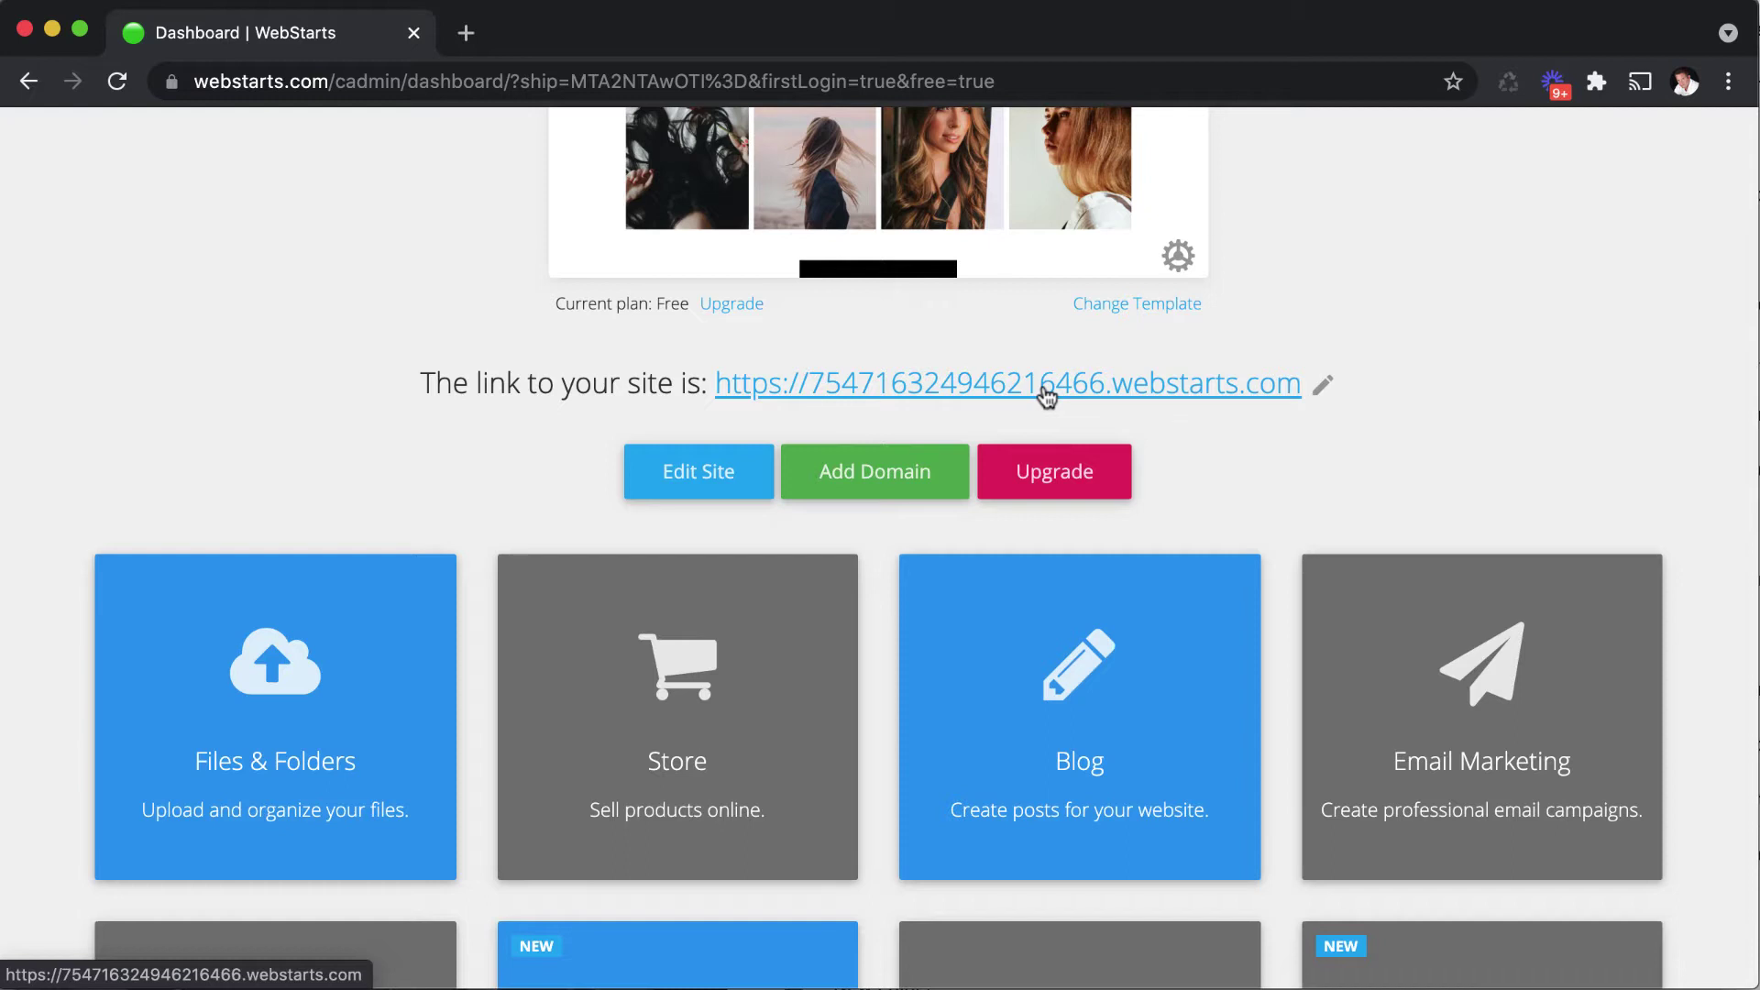
click(1322, 389)
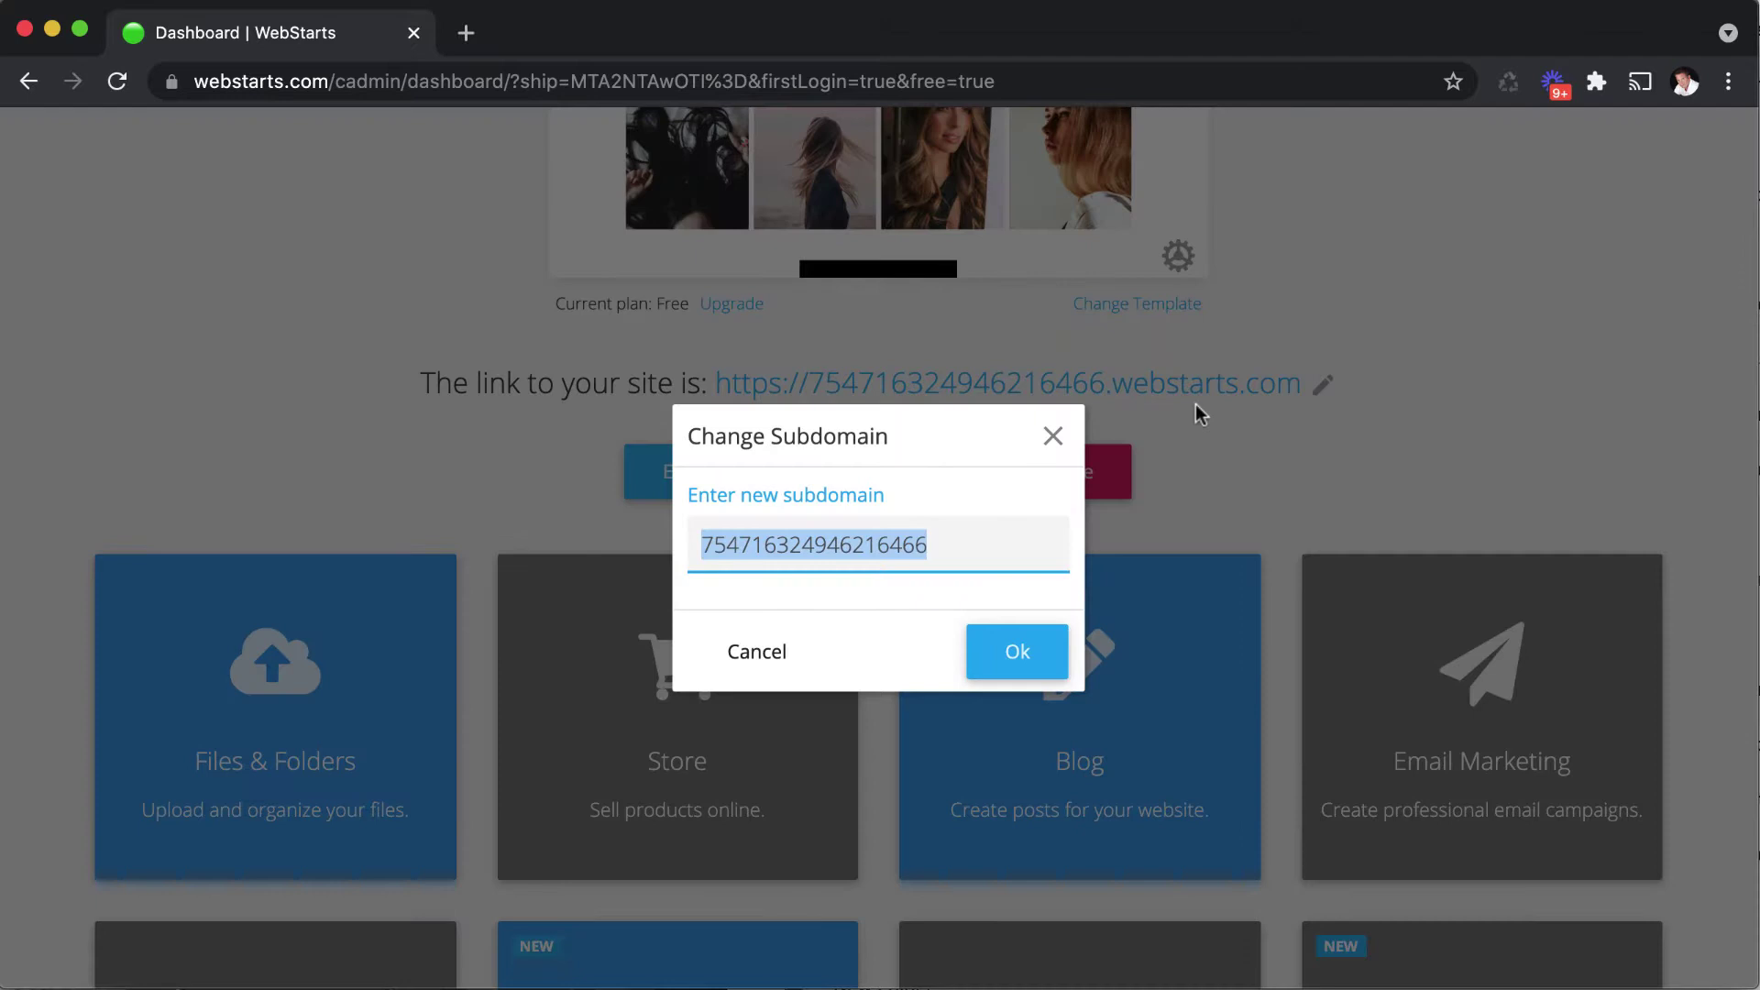
click(1053, 438)
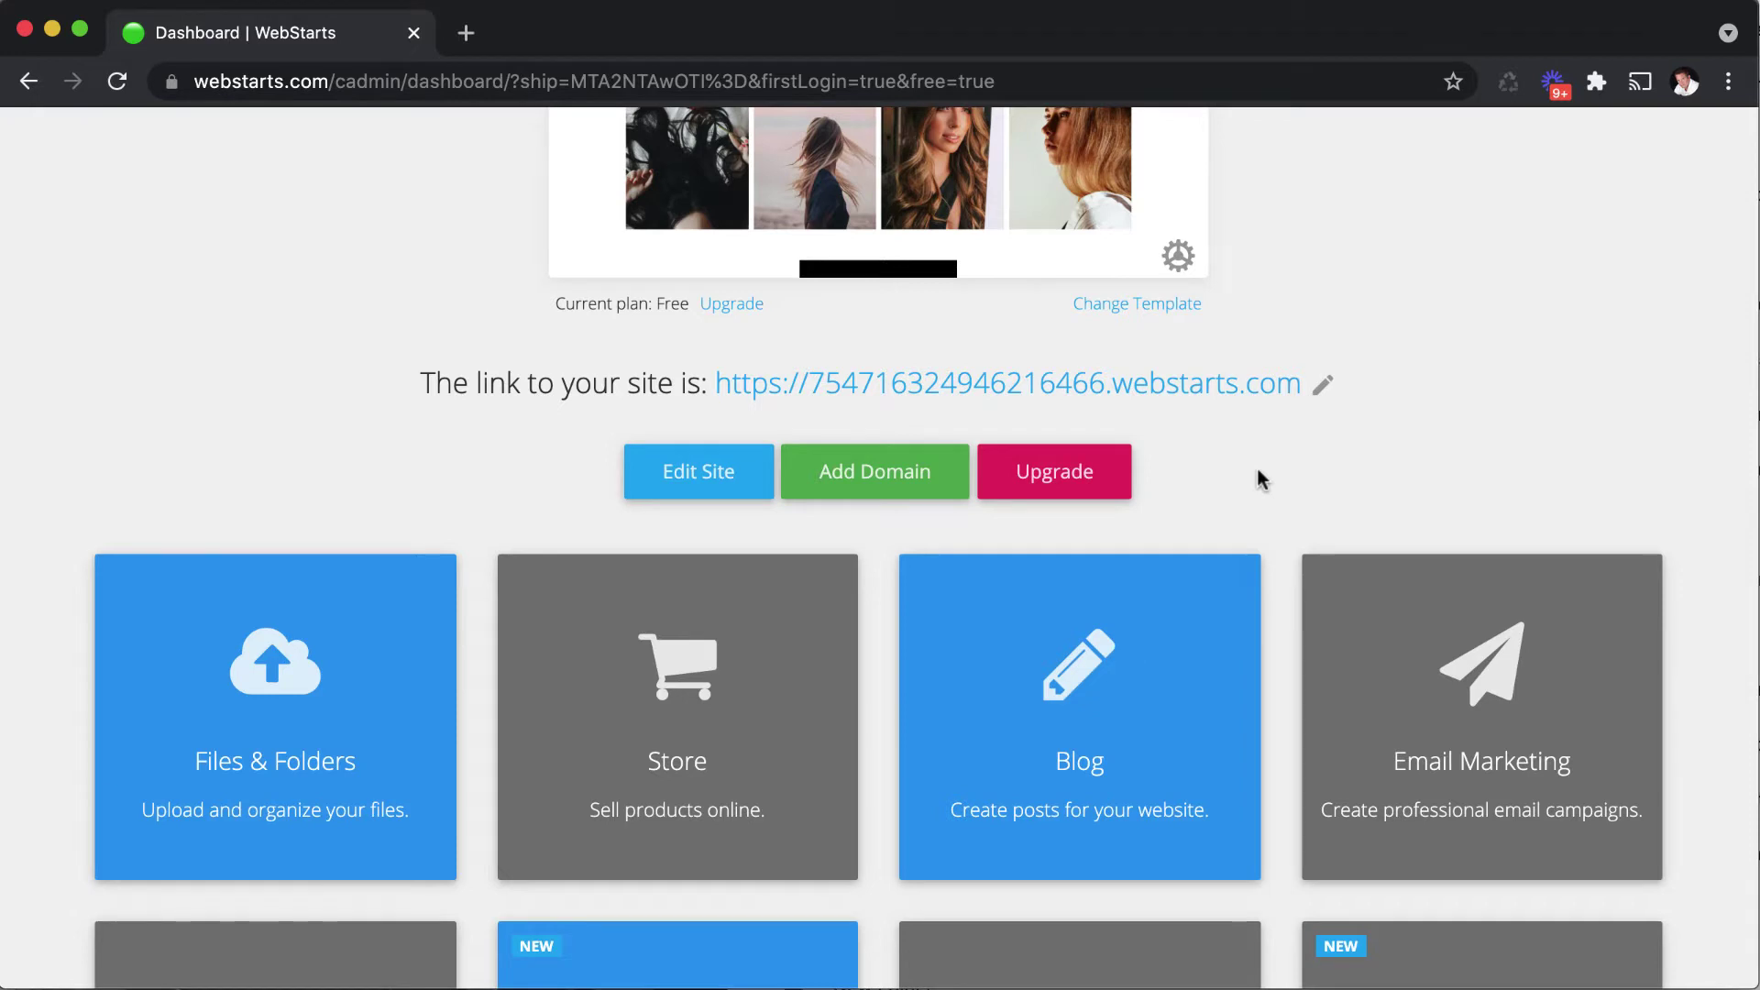
scroll(1258, 477, down, 3)
scroll(1261, 481, down, 5)
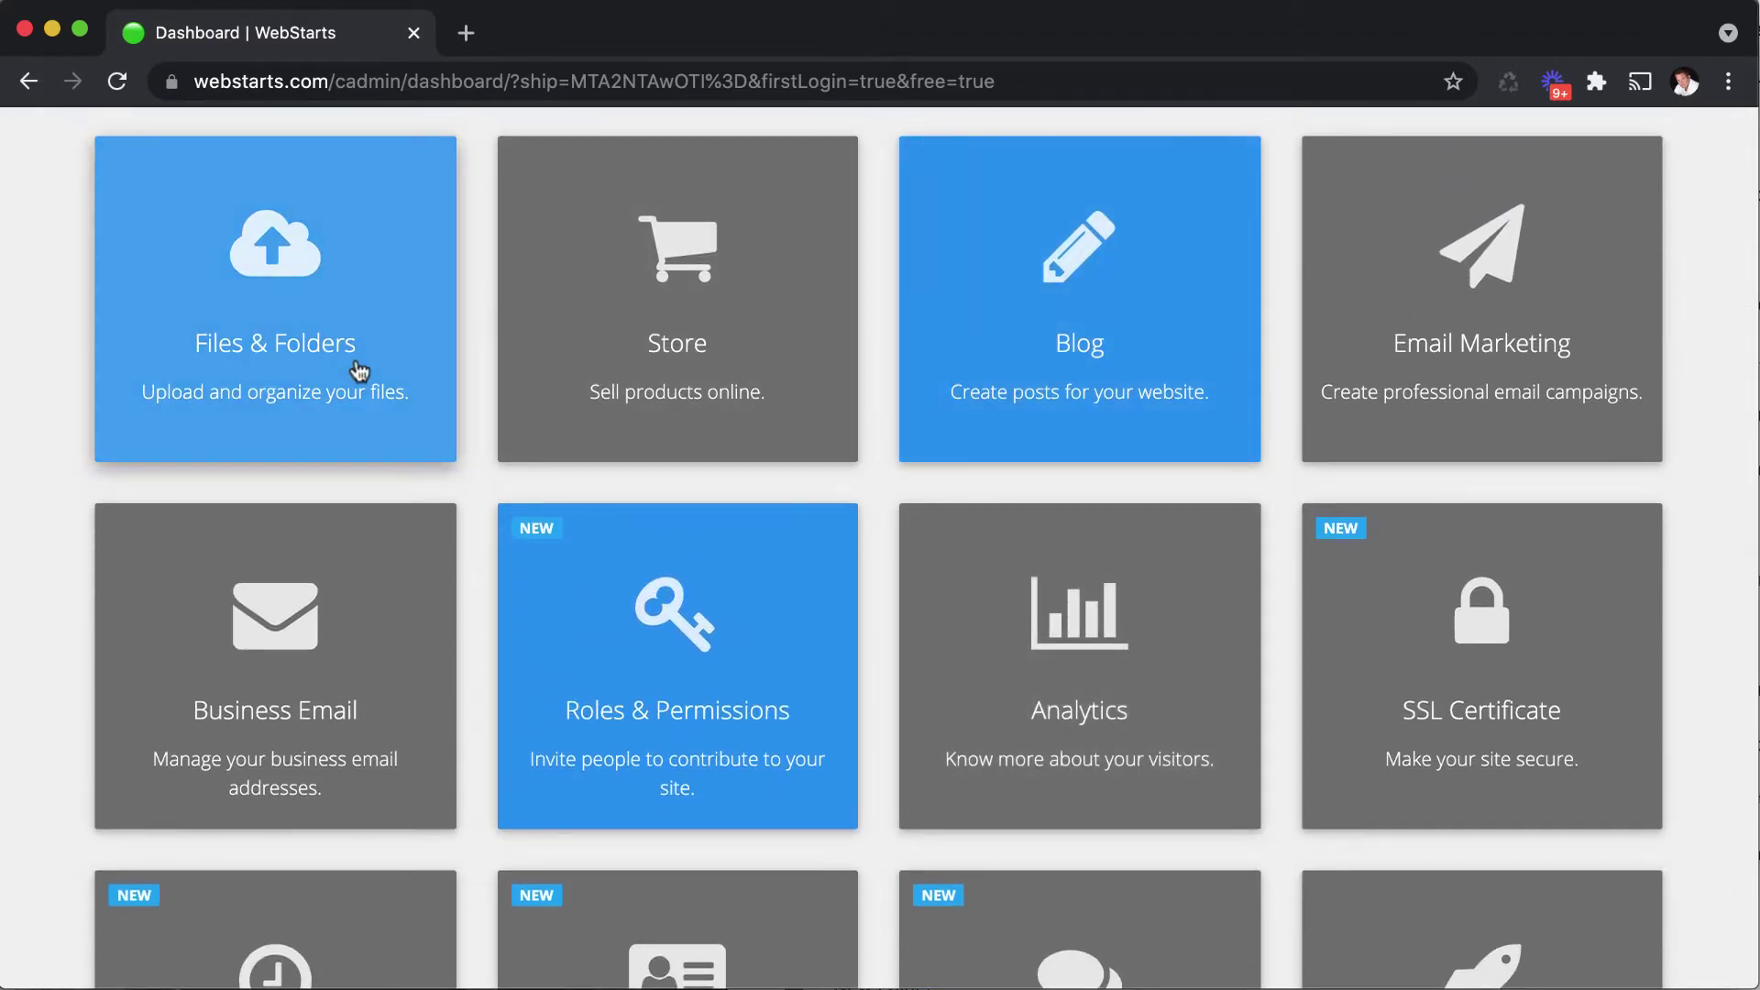
scroll(1398, 515, down, 1)
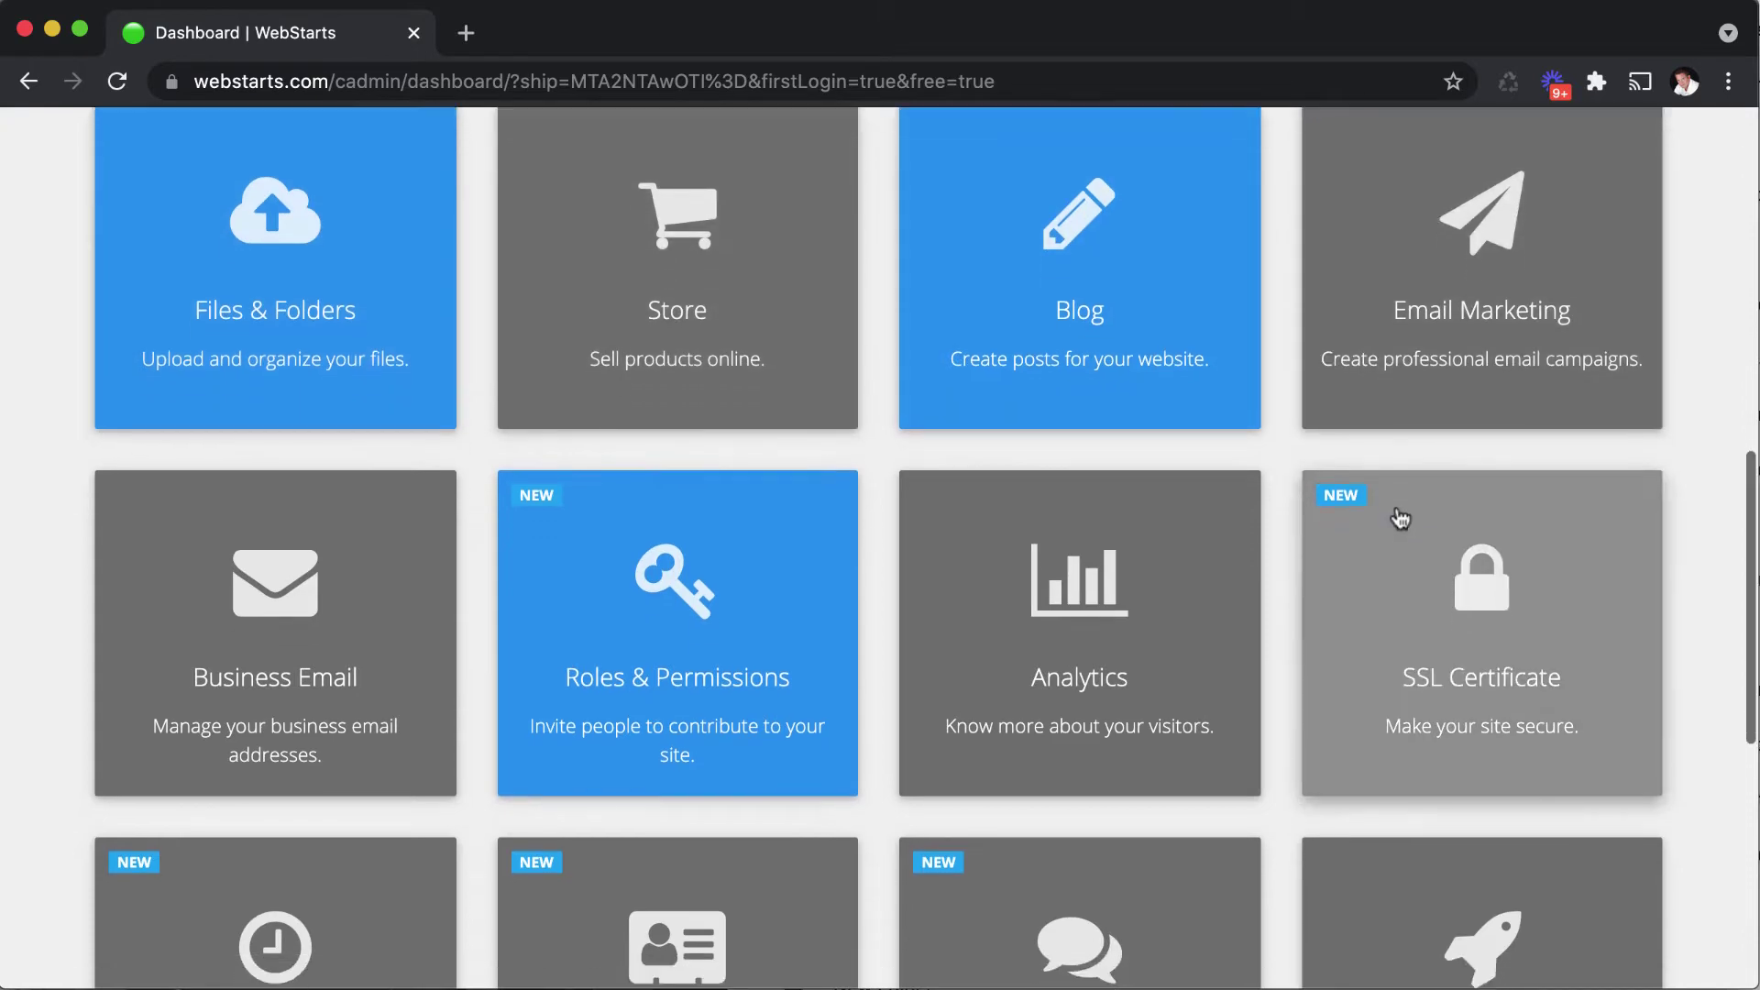
scroll(1400, 519, down, 10)
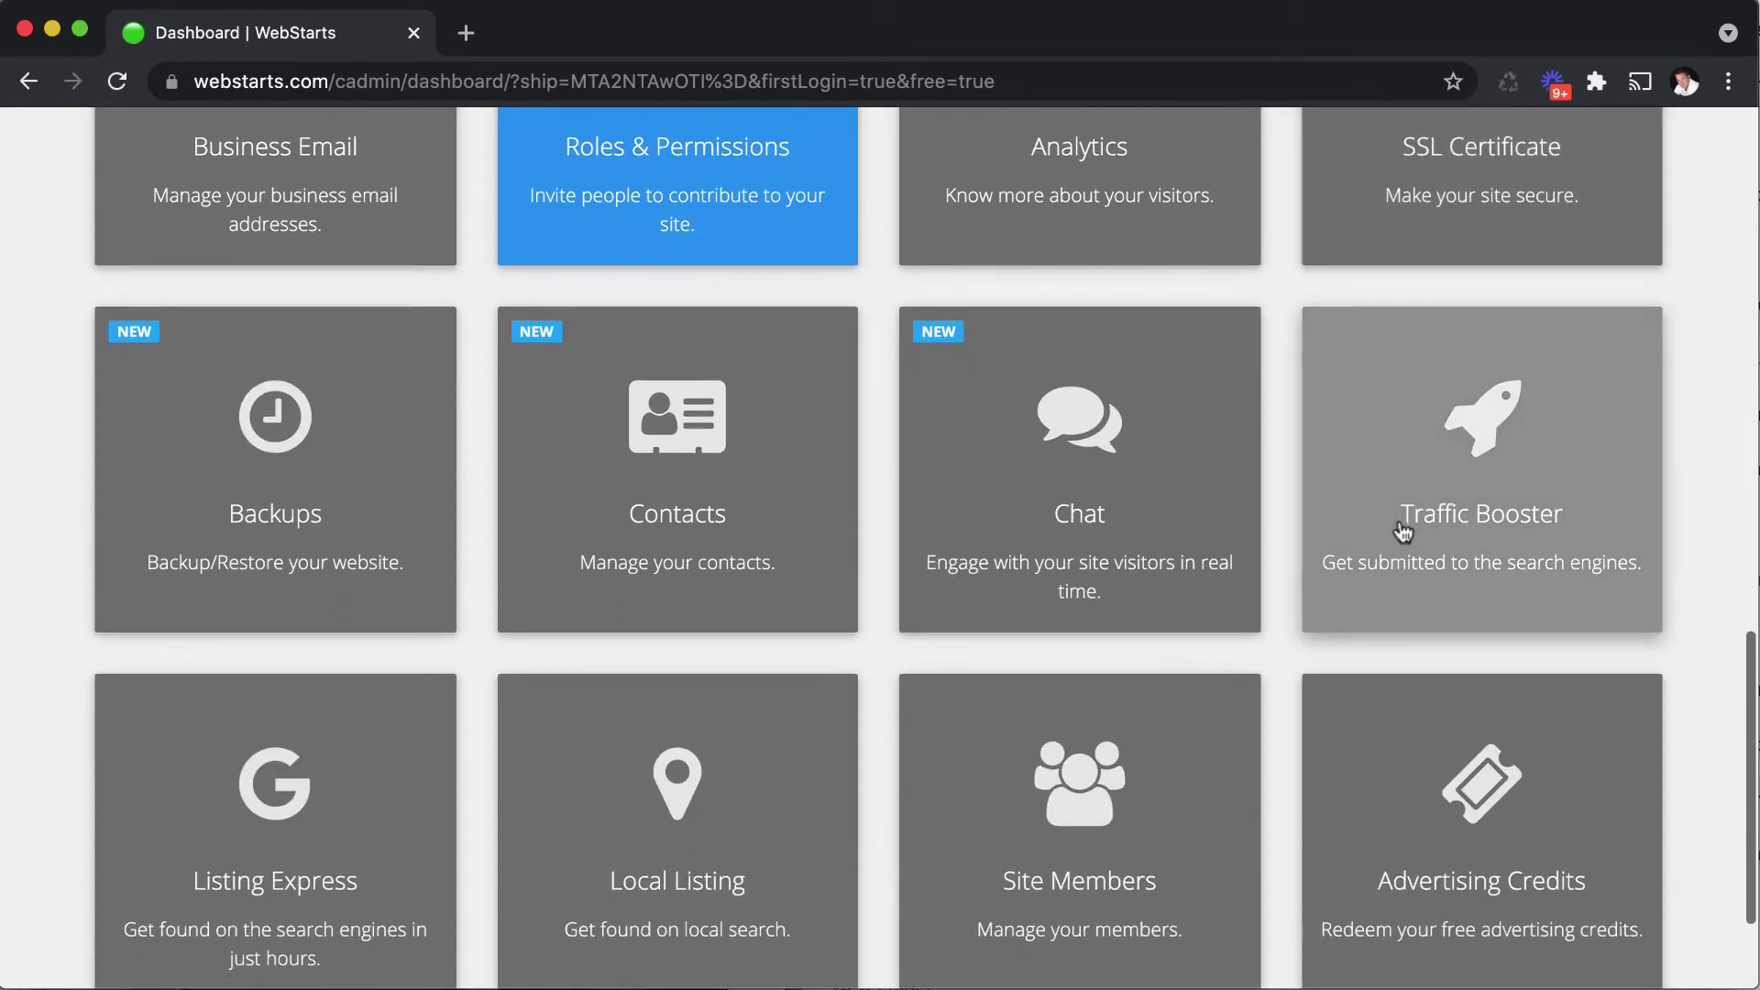
scroll(1403, 532, up, 10)
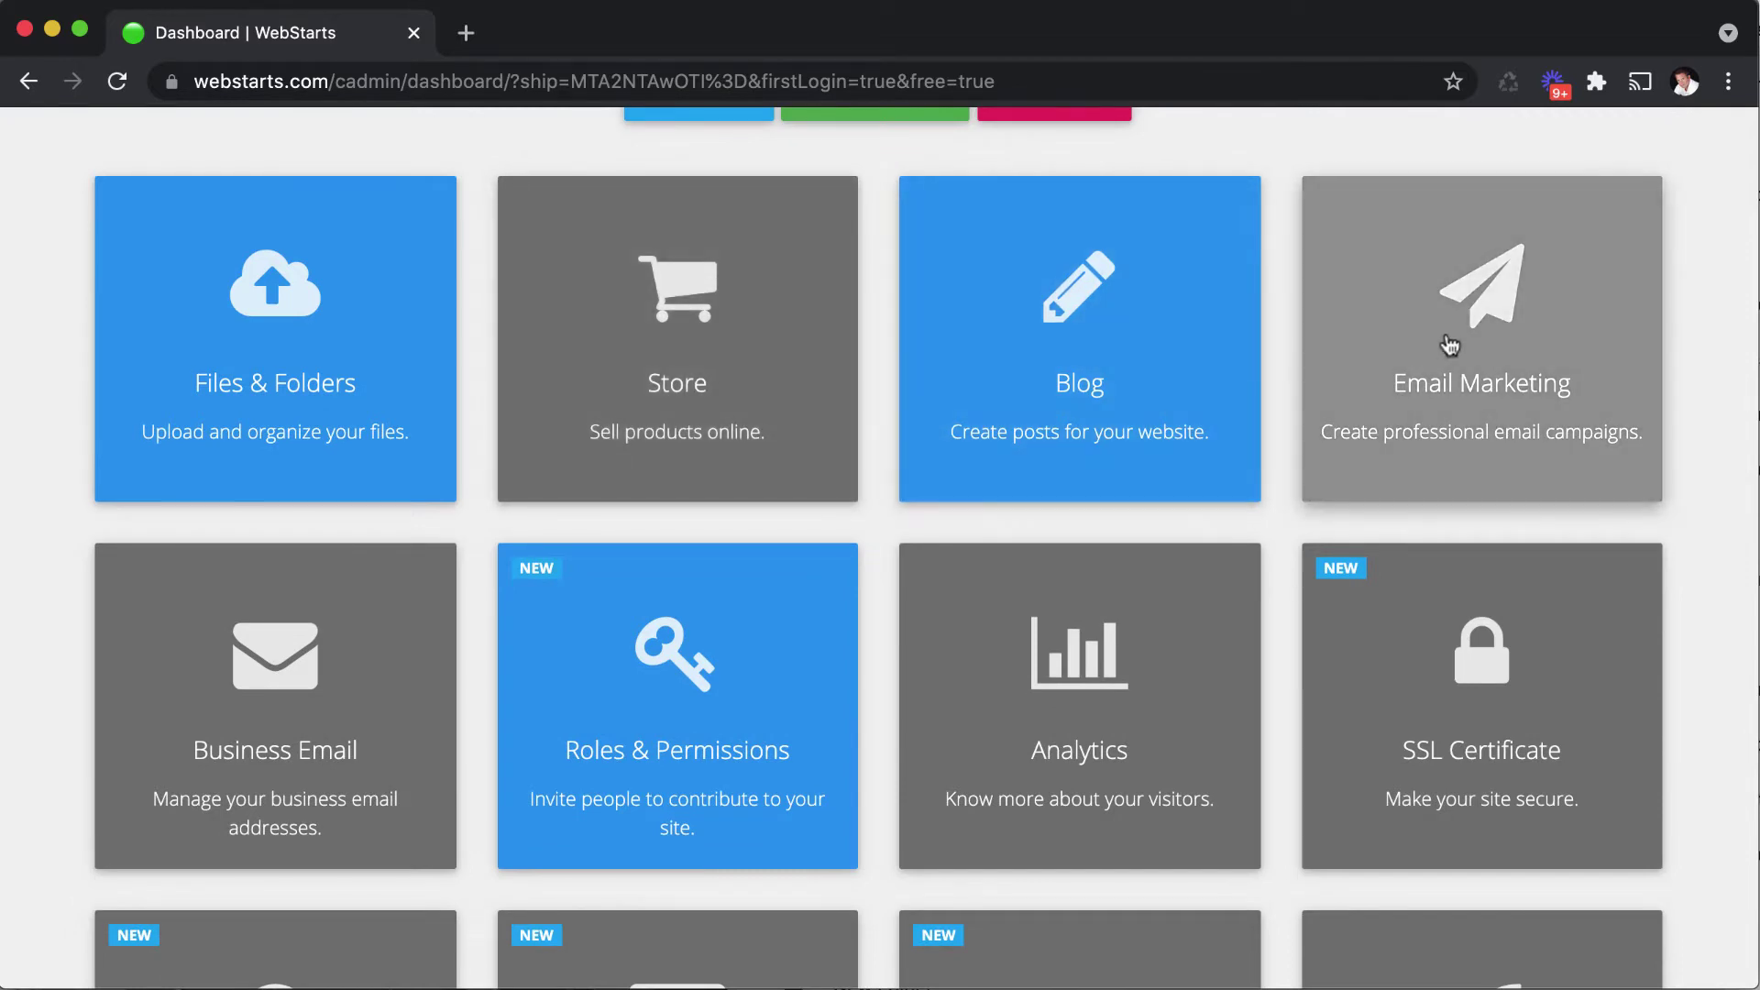
scroll(1454, 381, down, 5)
scroll(1453, 381, down, 8)
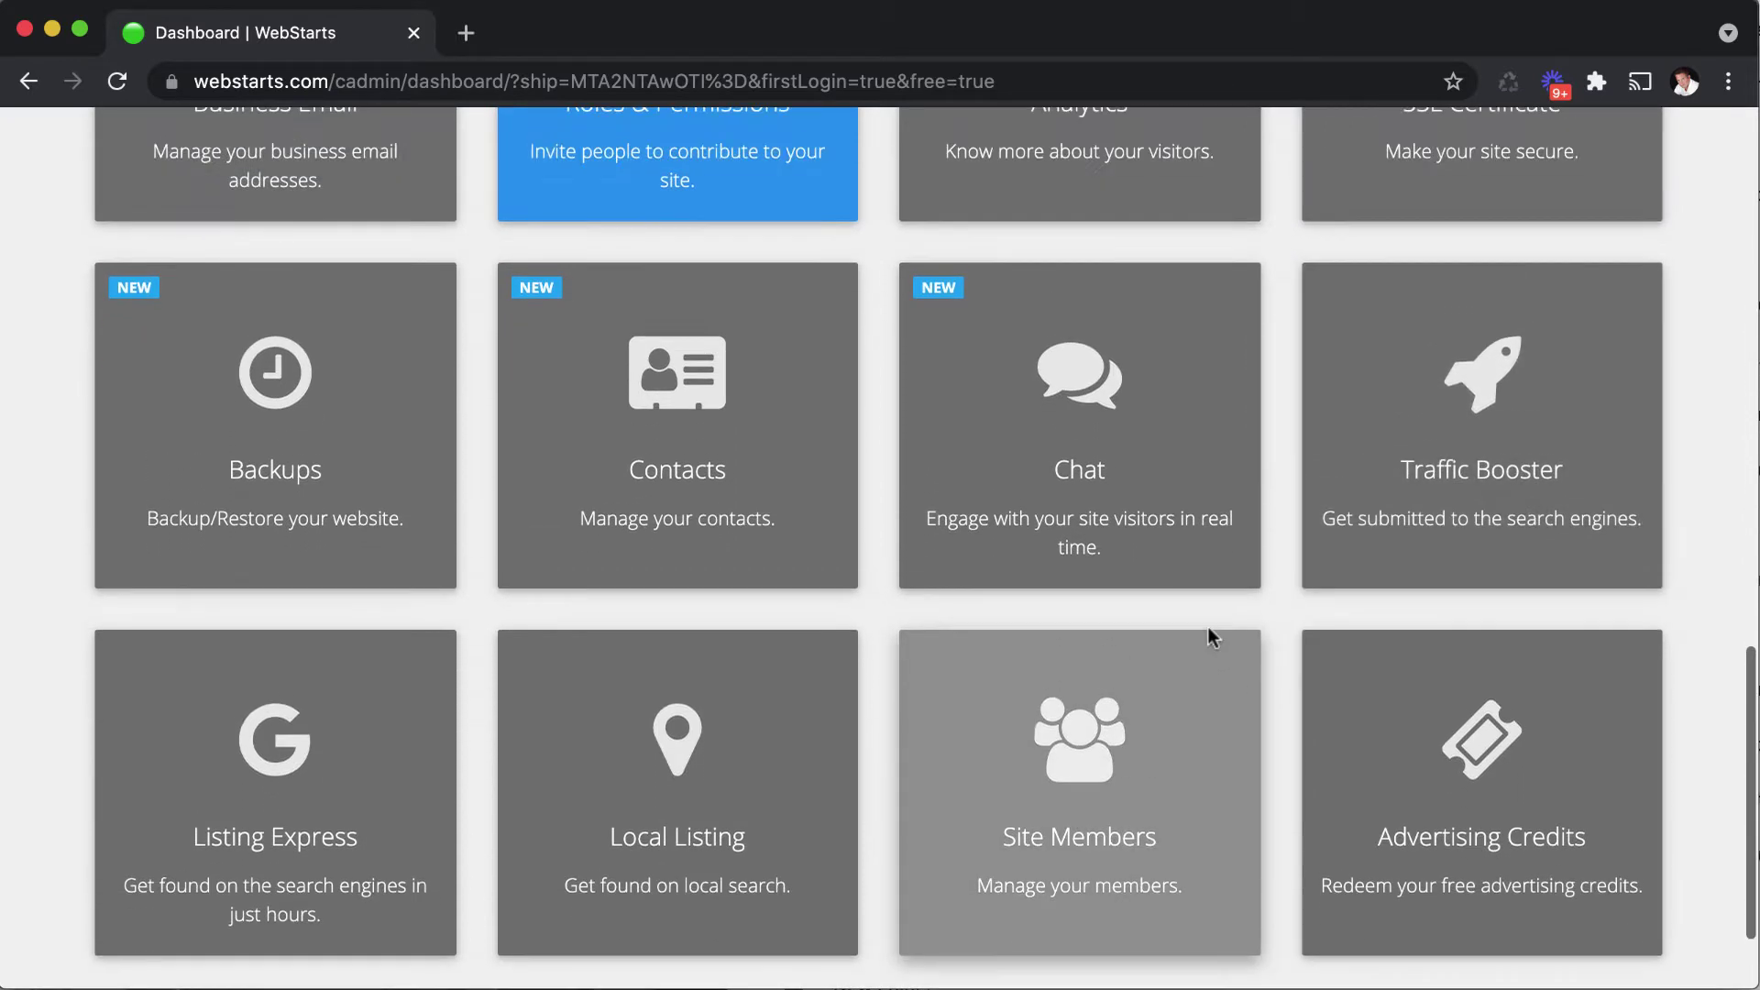
scroll(1107, 515, up, 2)
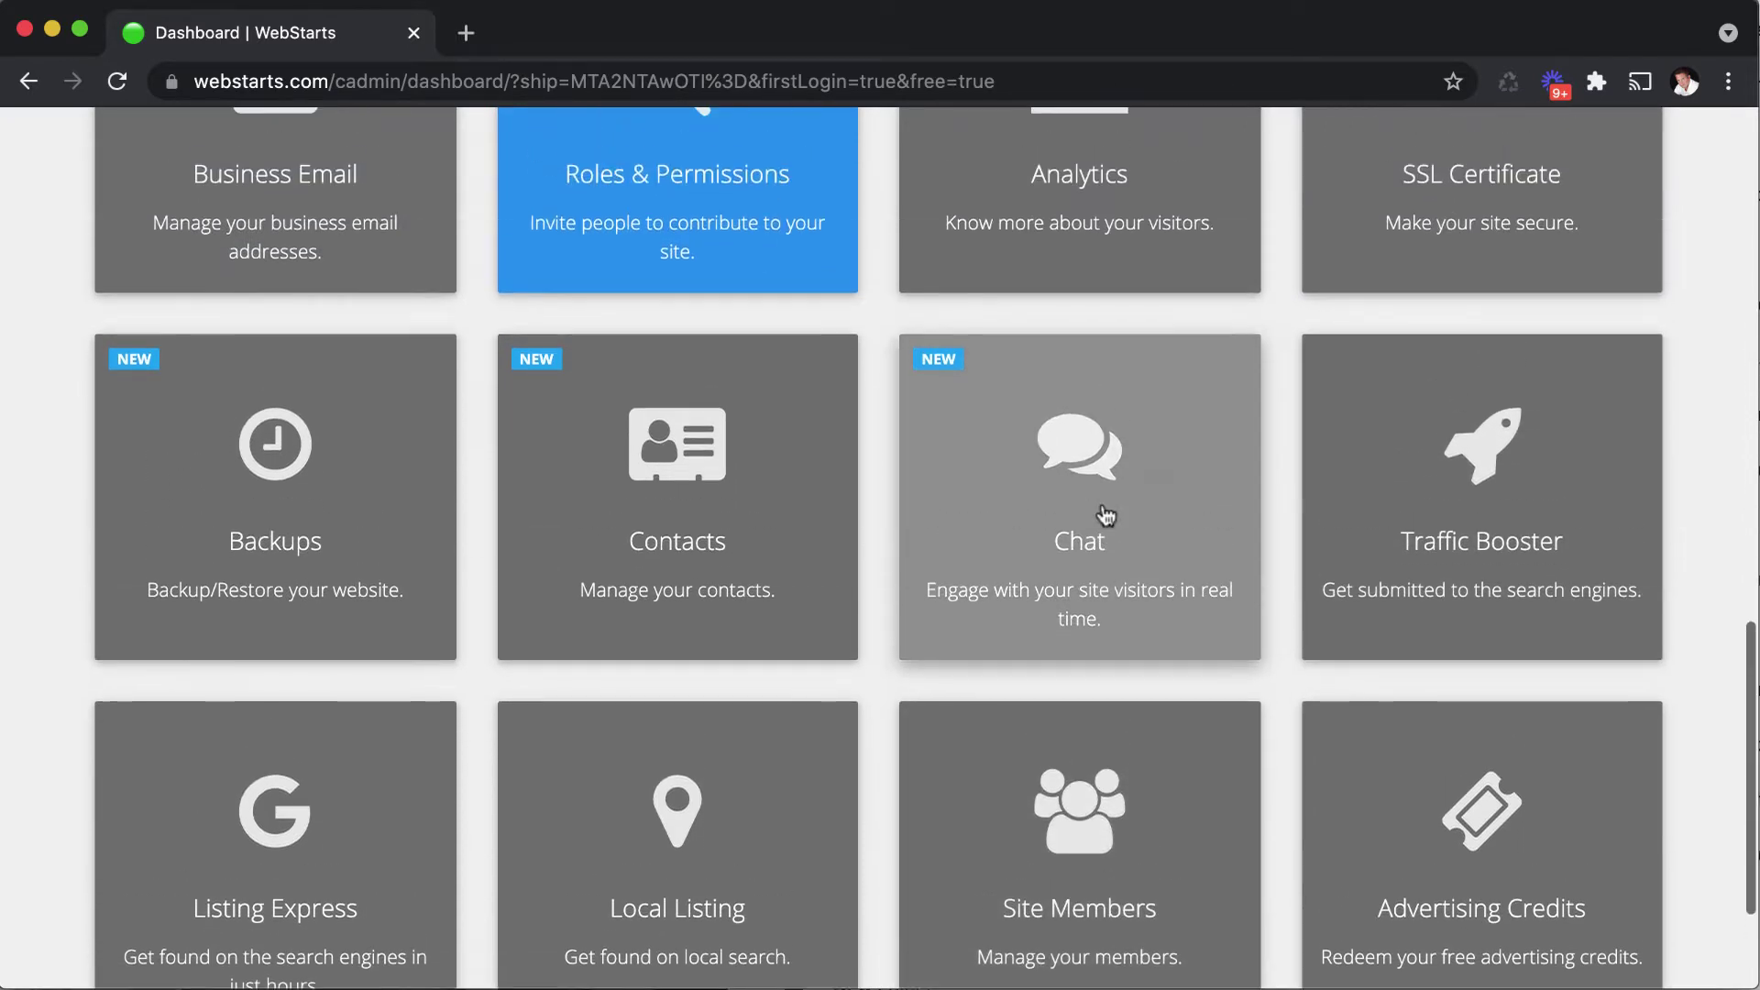
scroll(1107, 515, up, 15)
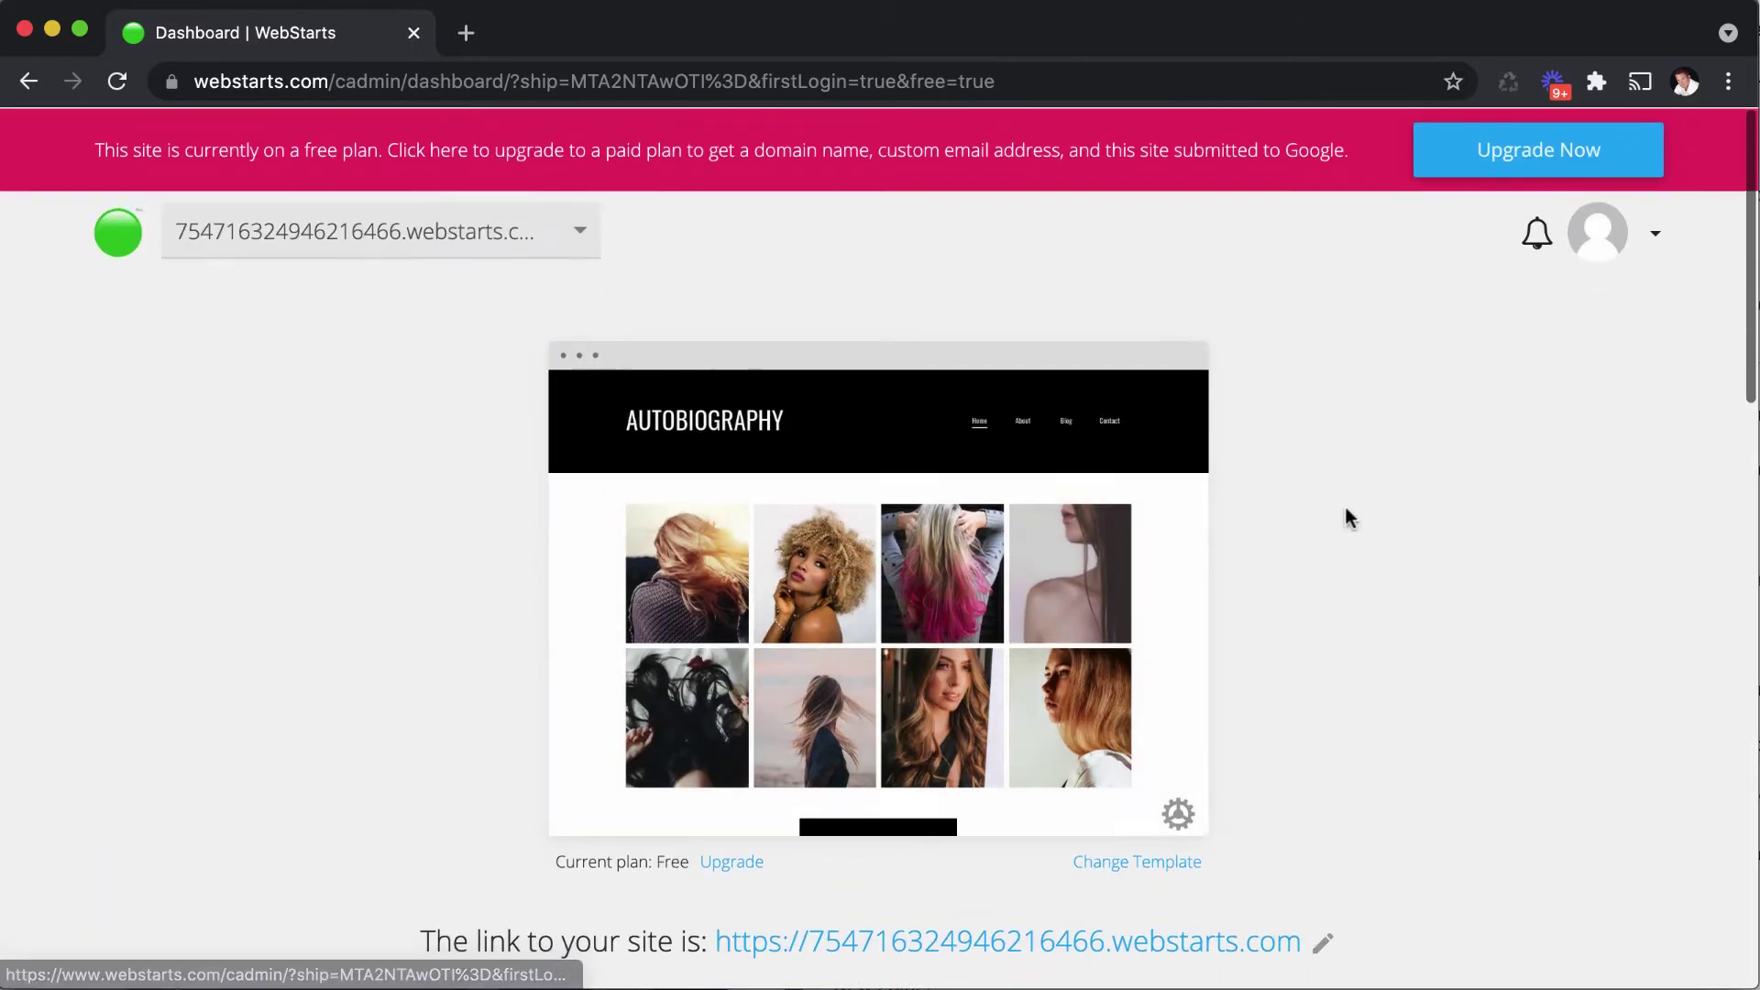
Step: Open the site in the page editor and start its quick tour
mouse_move(911, 597)
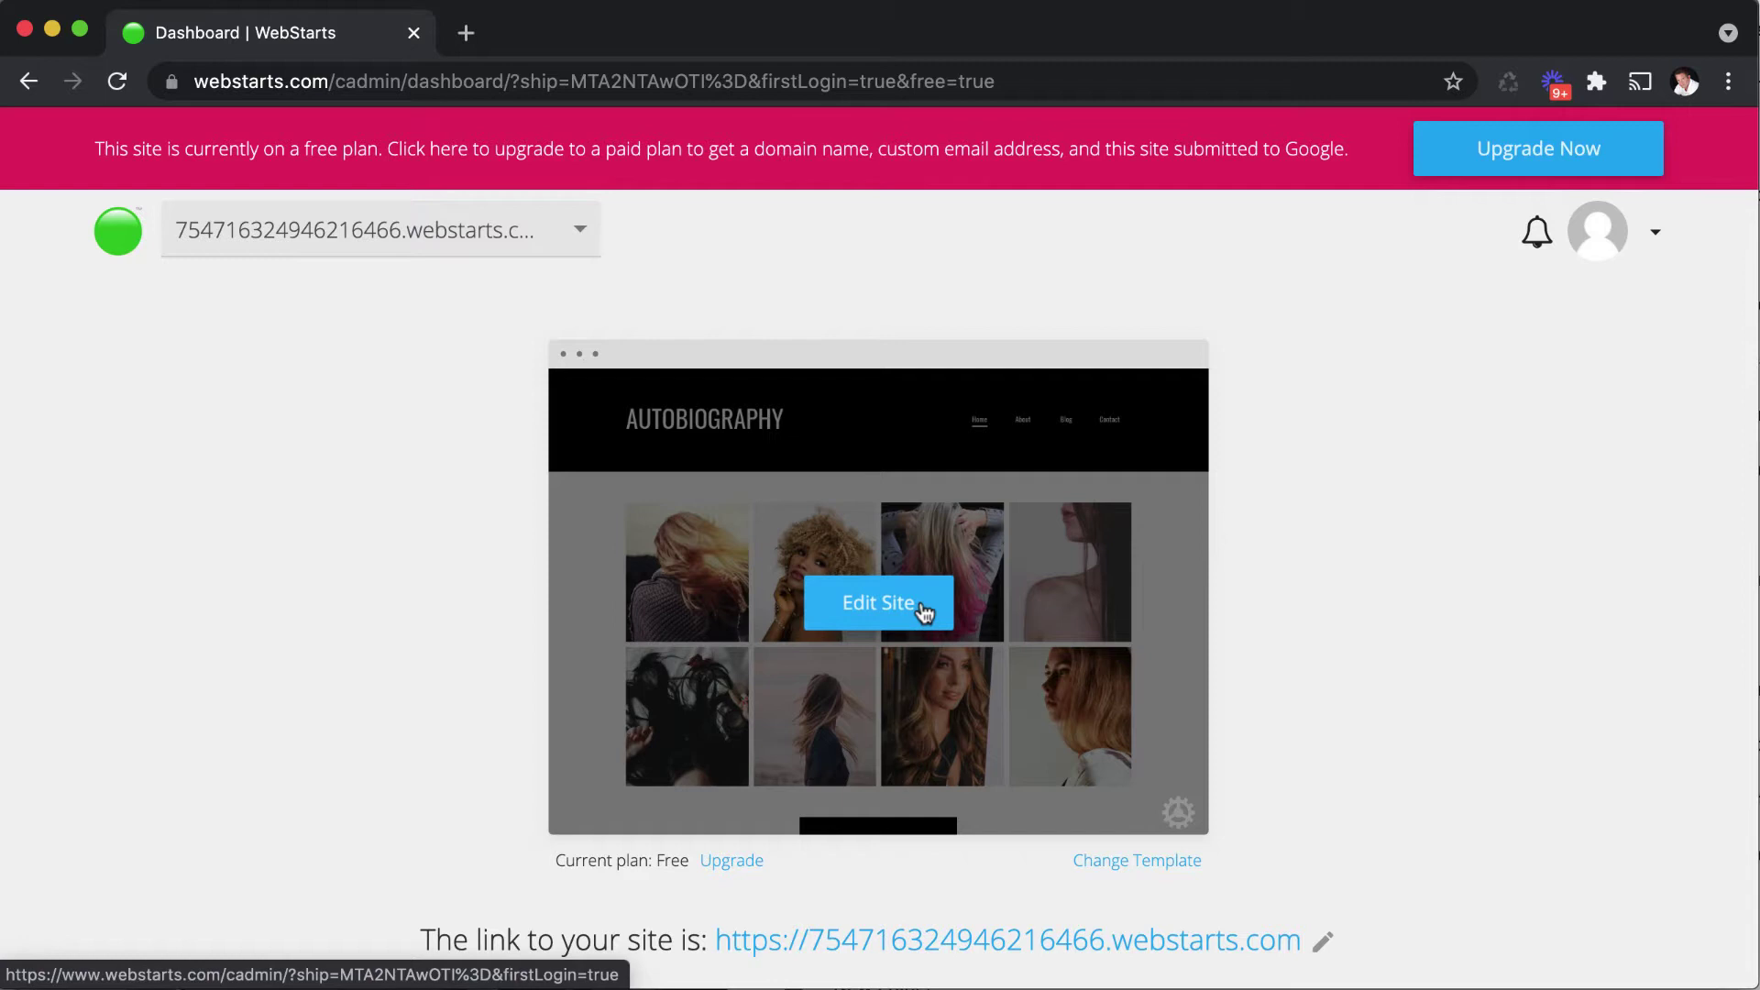
click(907, 612)
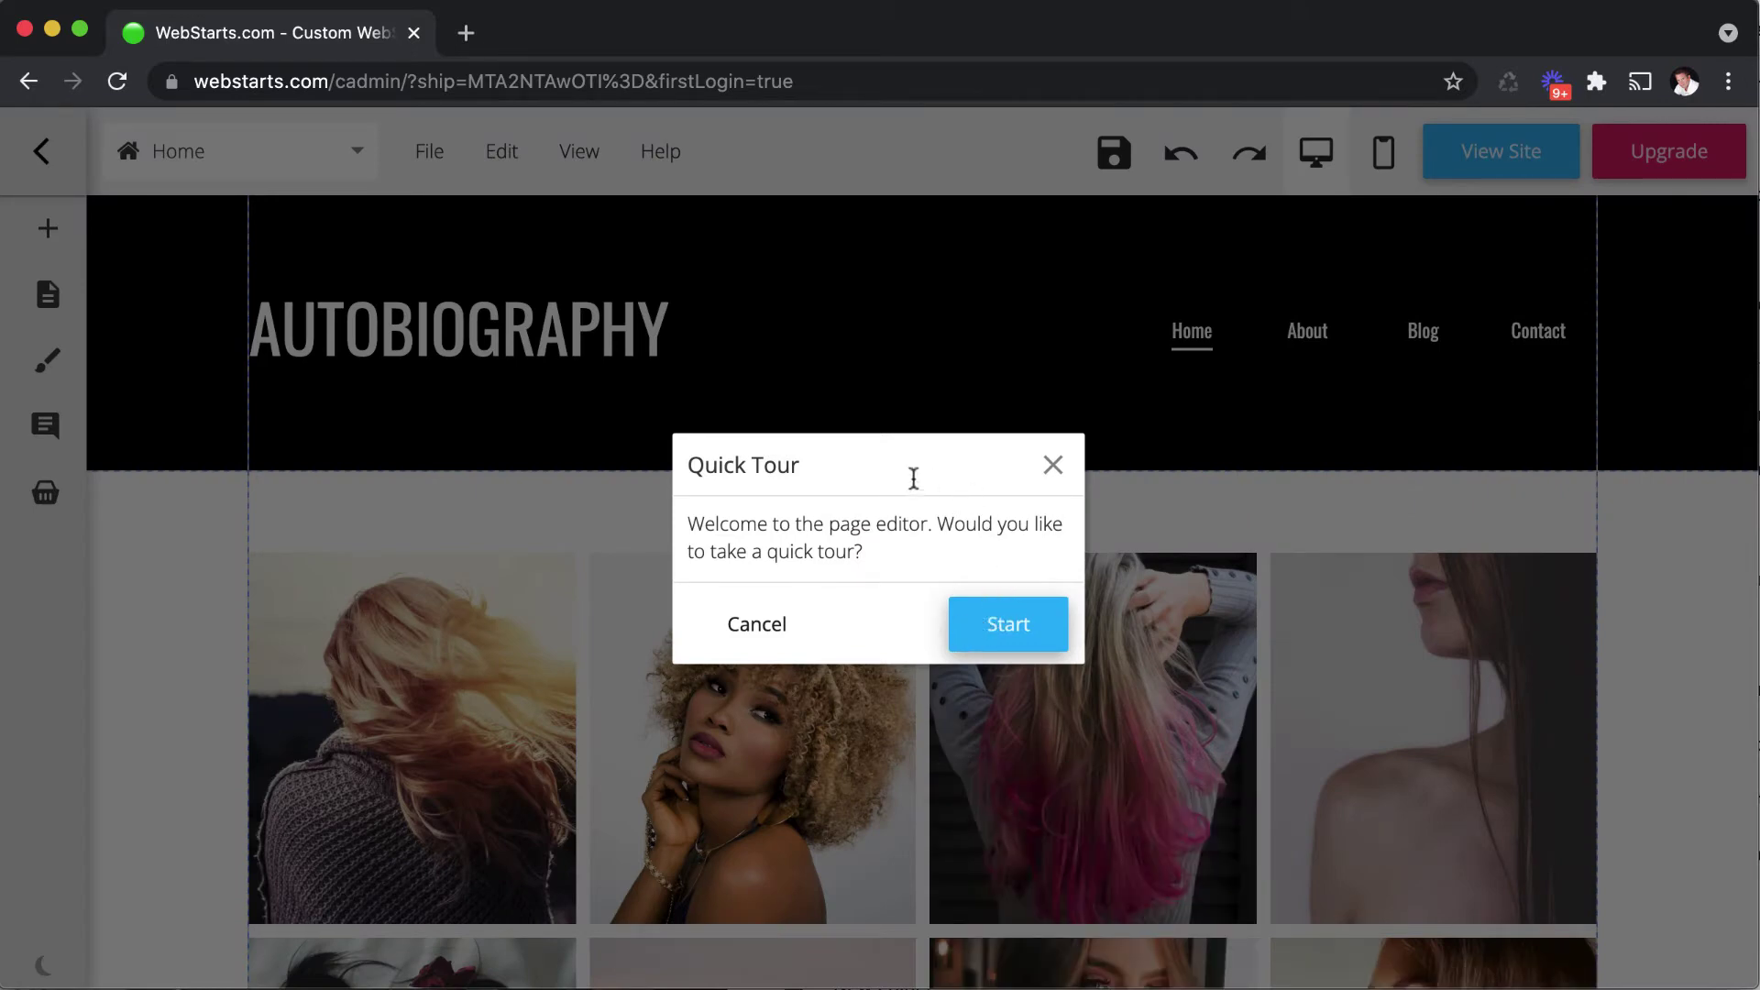
click(1027, 642)
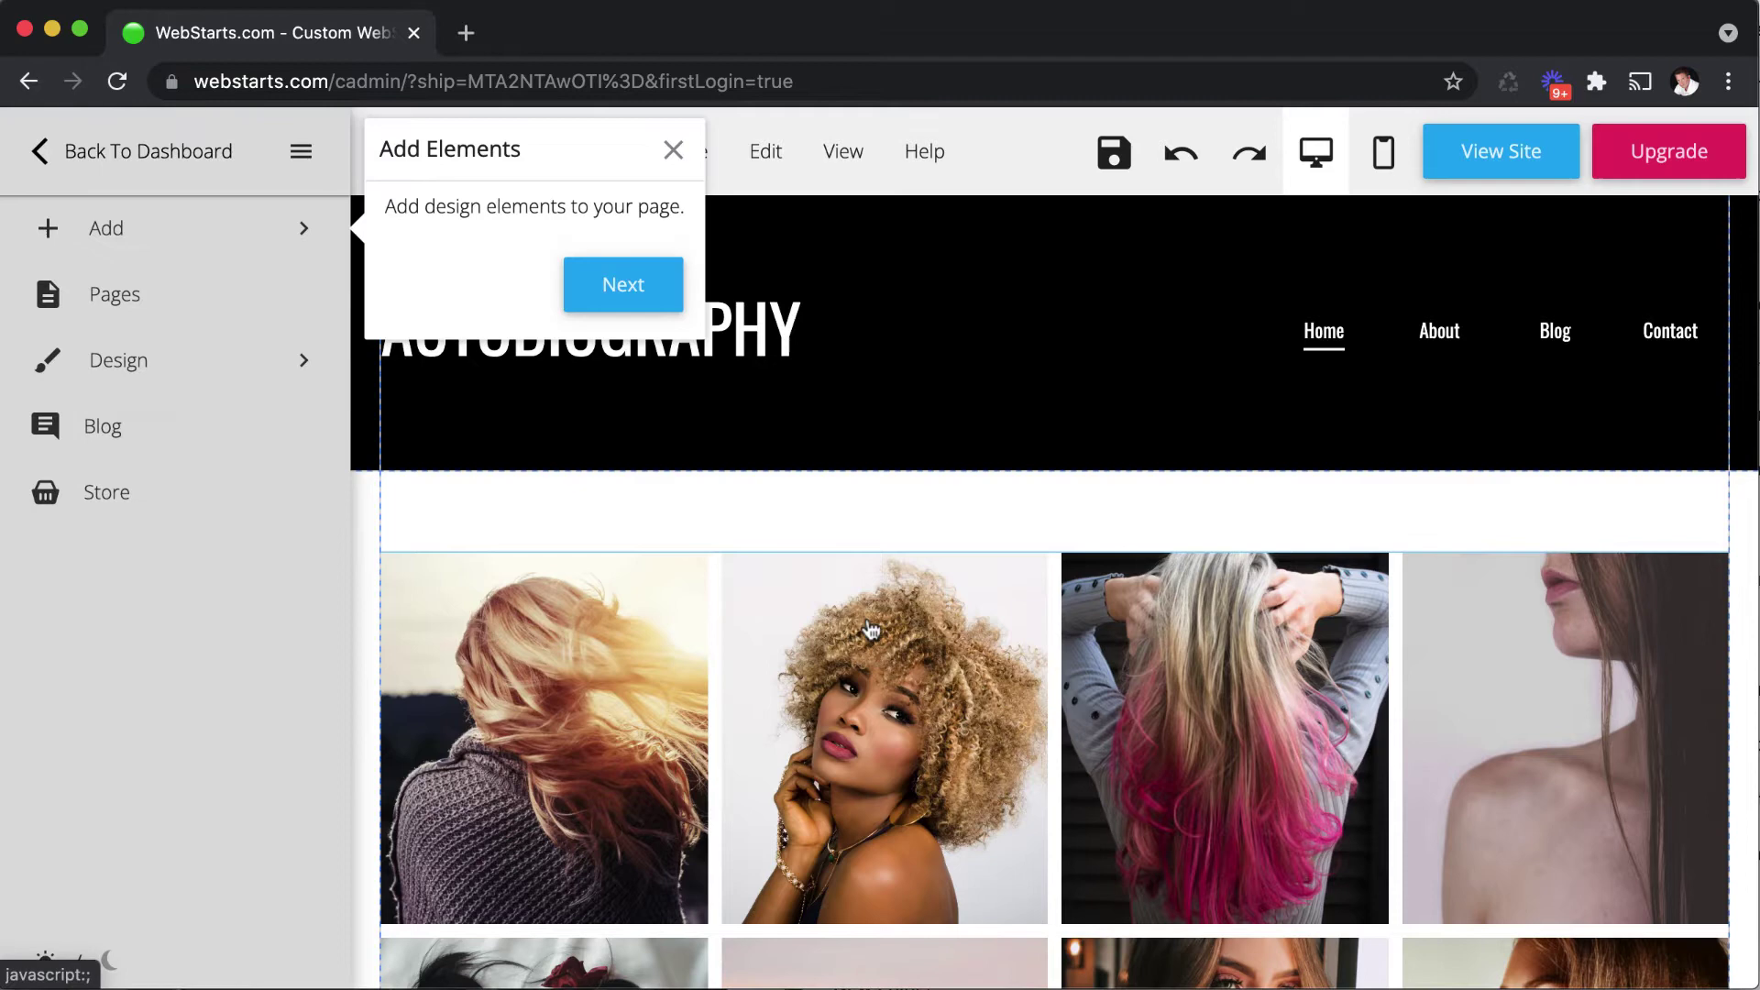
click(625, 309)
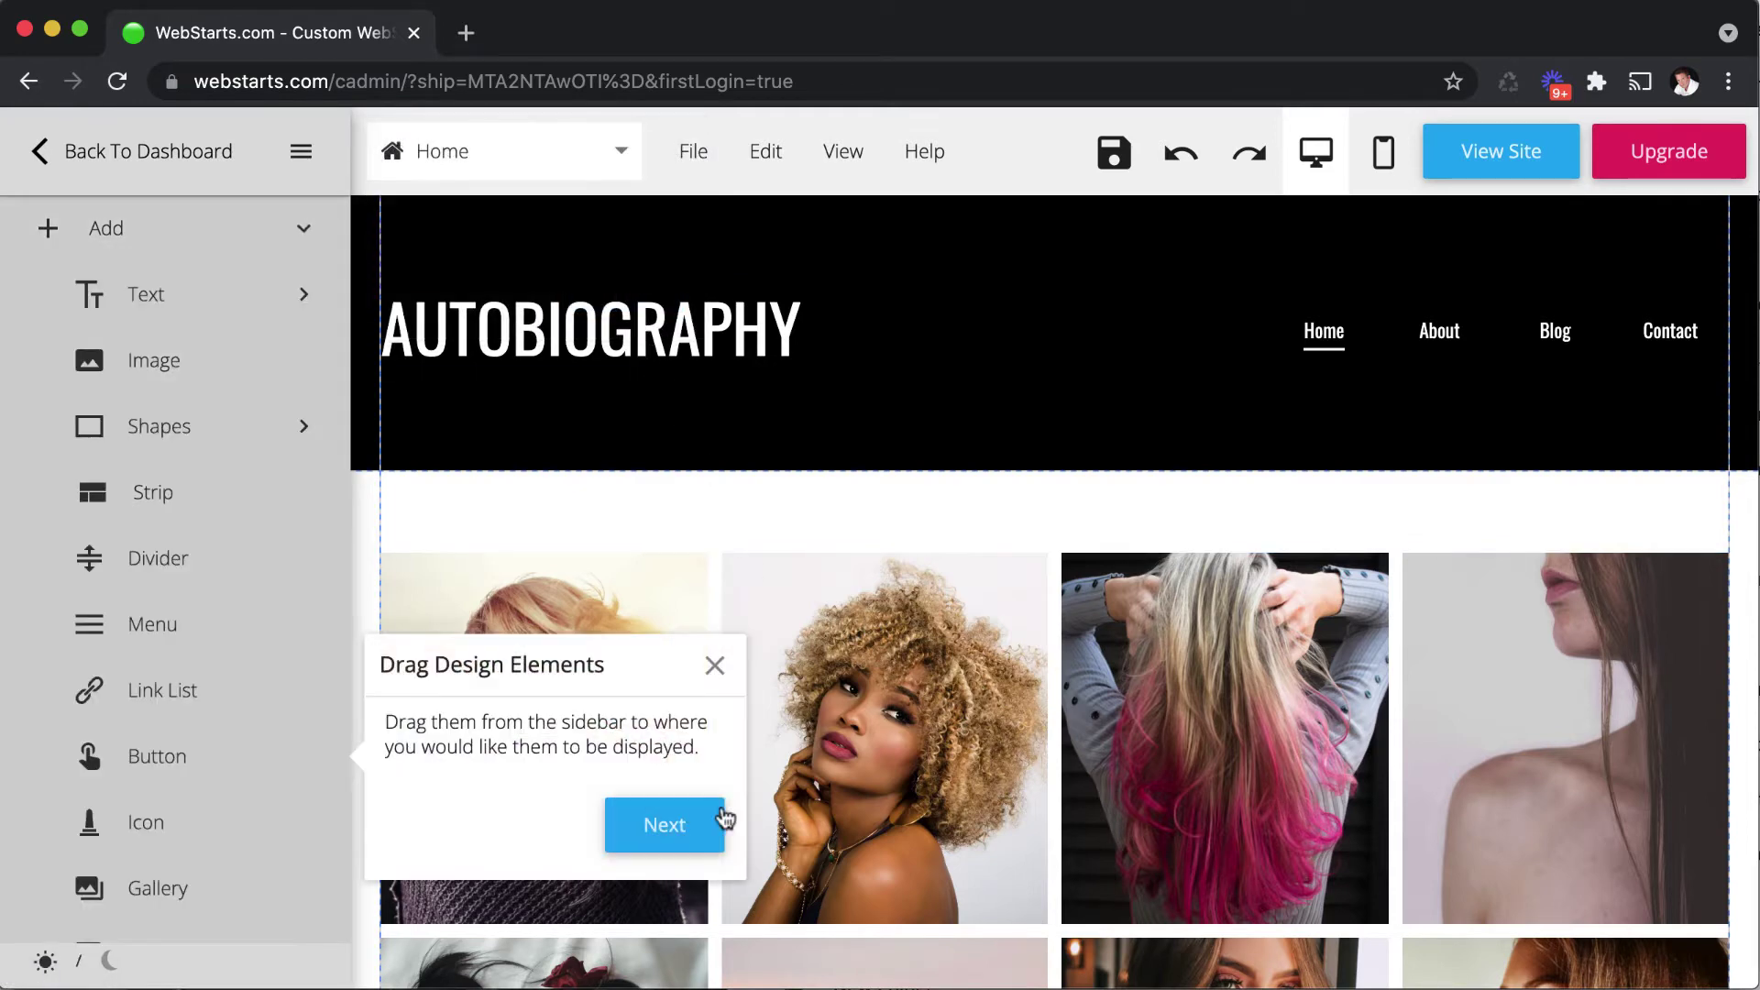
Step: Go through the Edit, Style & Colors, Header, Remove, Save and Change Page tips, then close the last
click(694, 848)
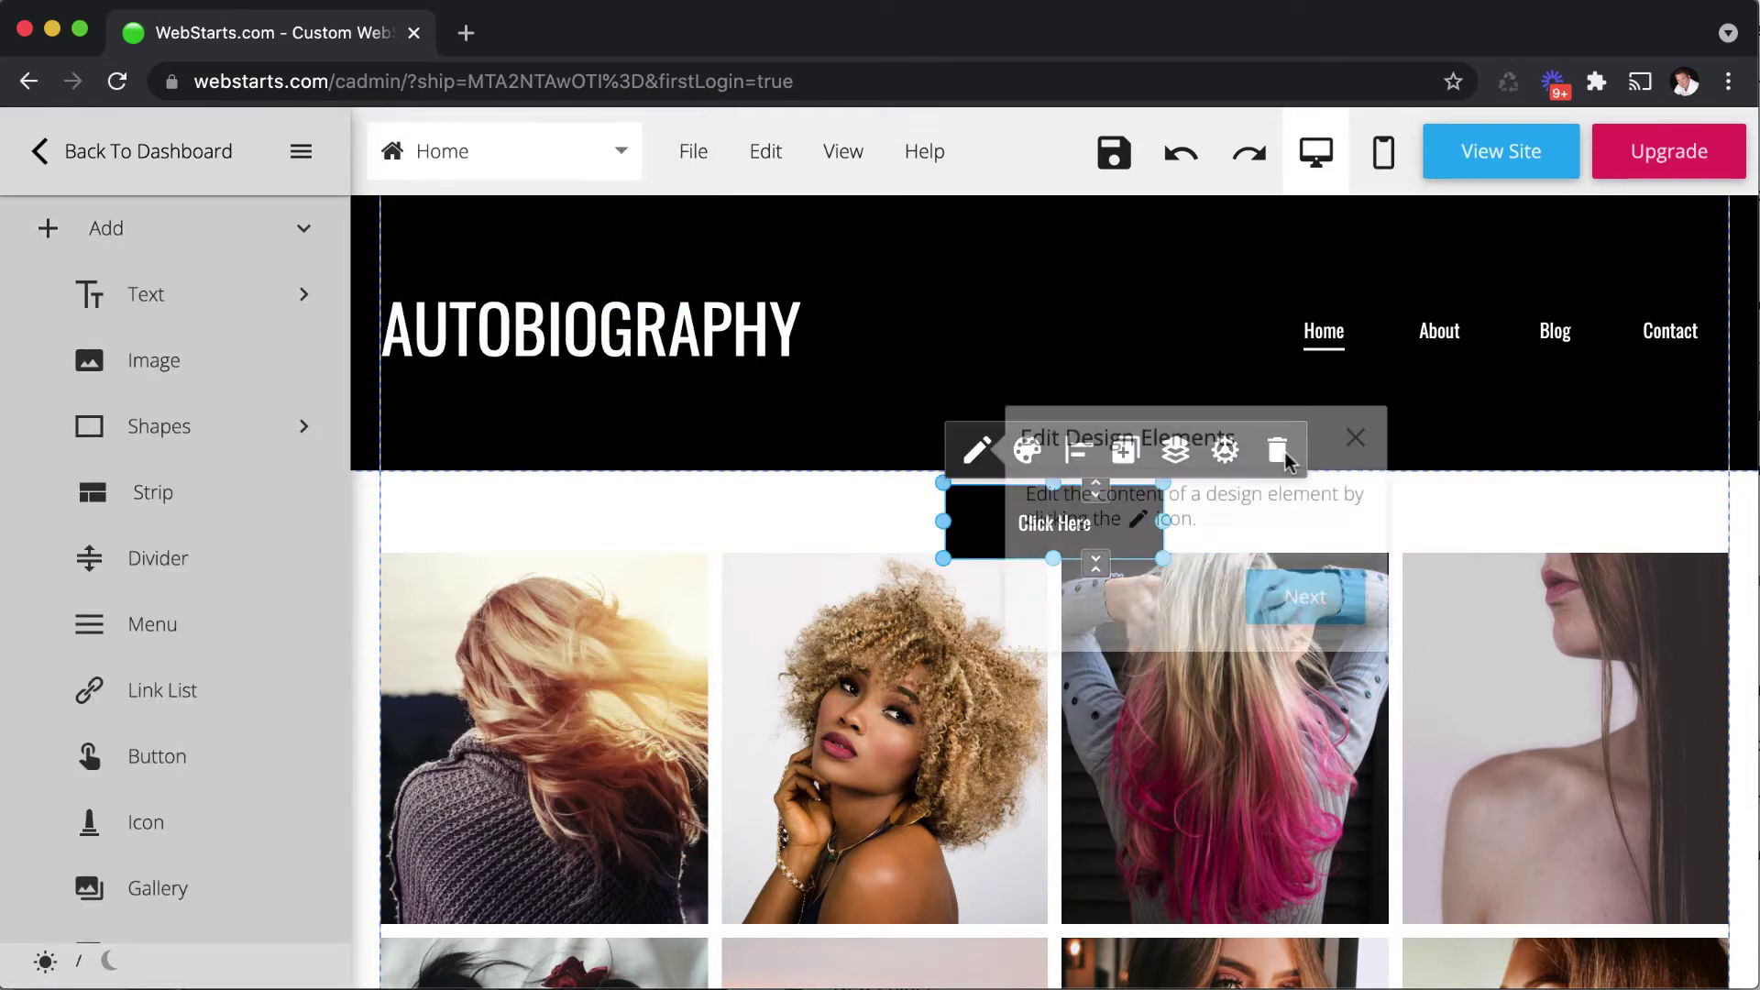
click(1256, 602)
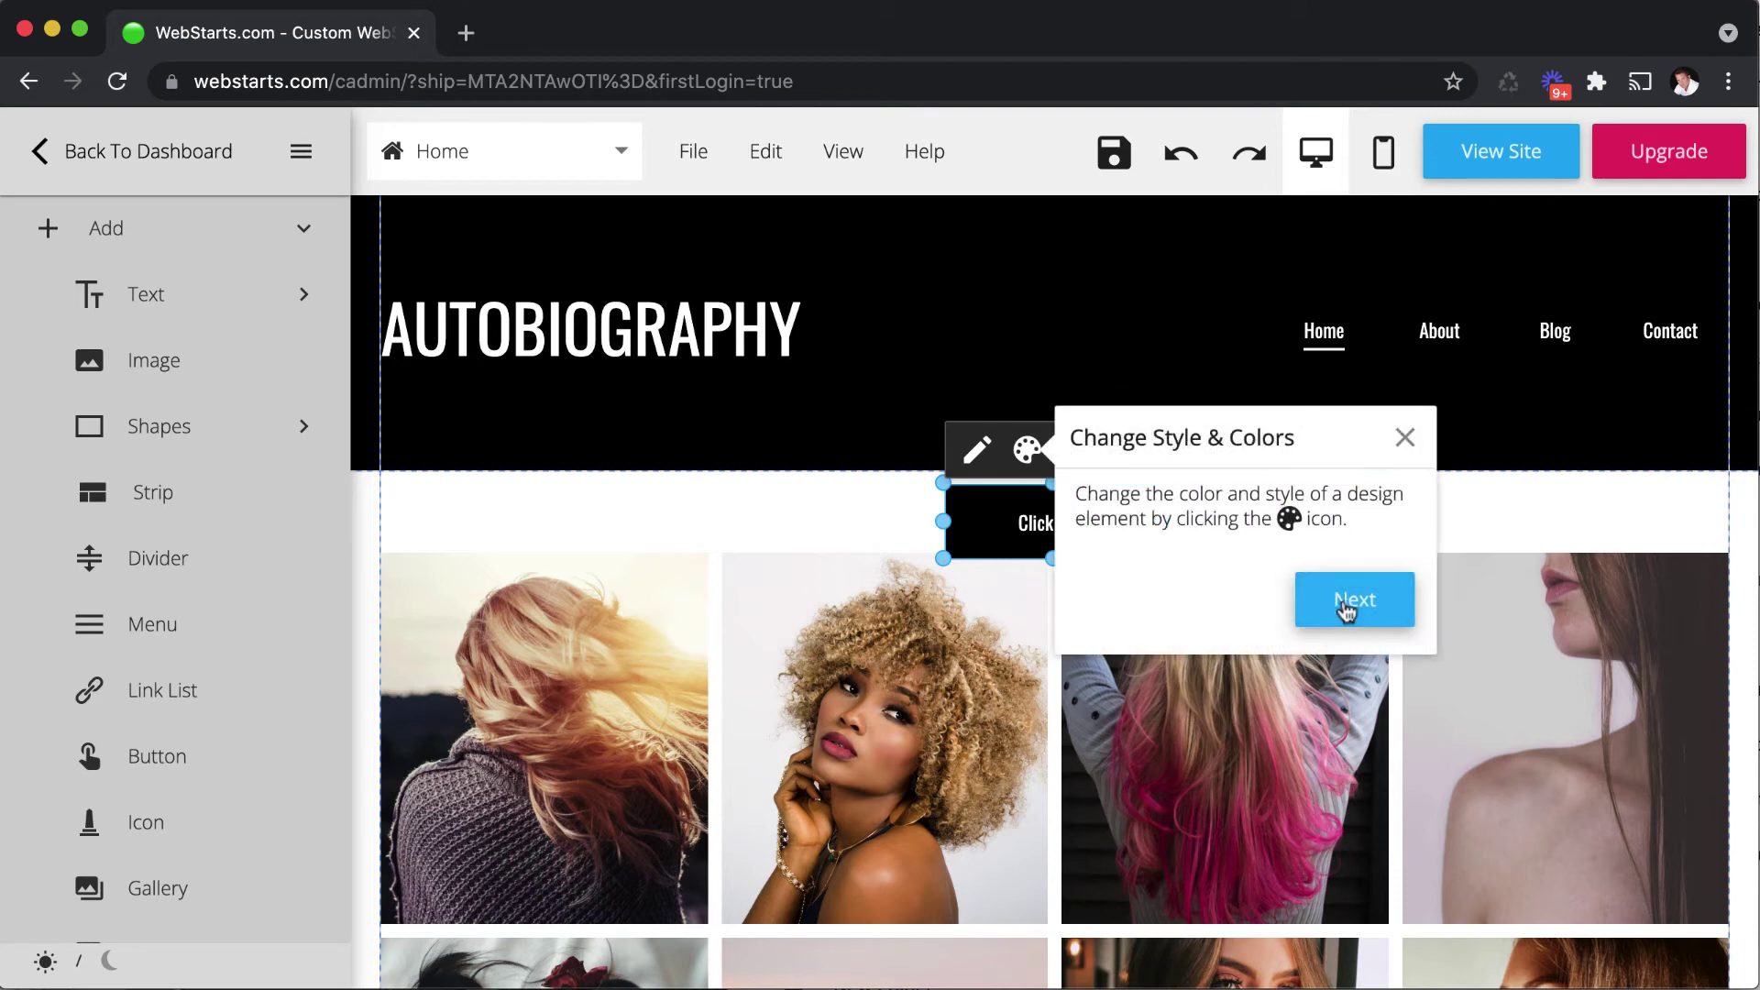
click(1351, 596)
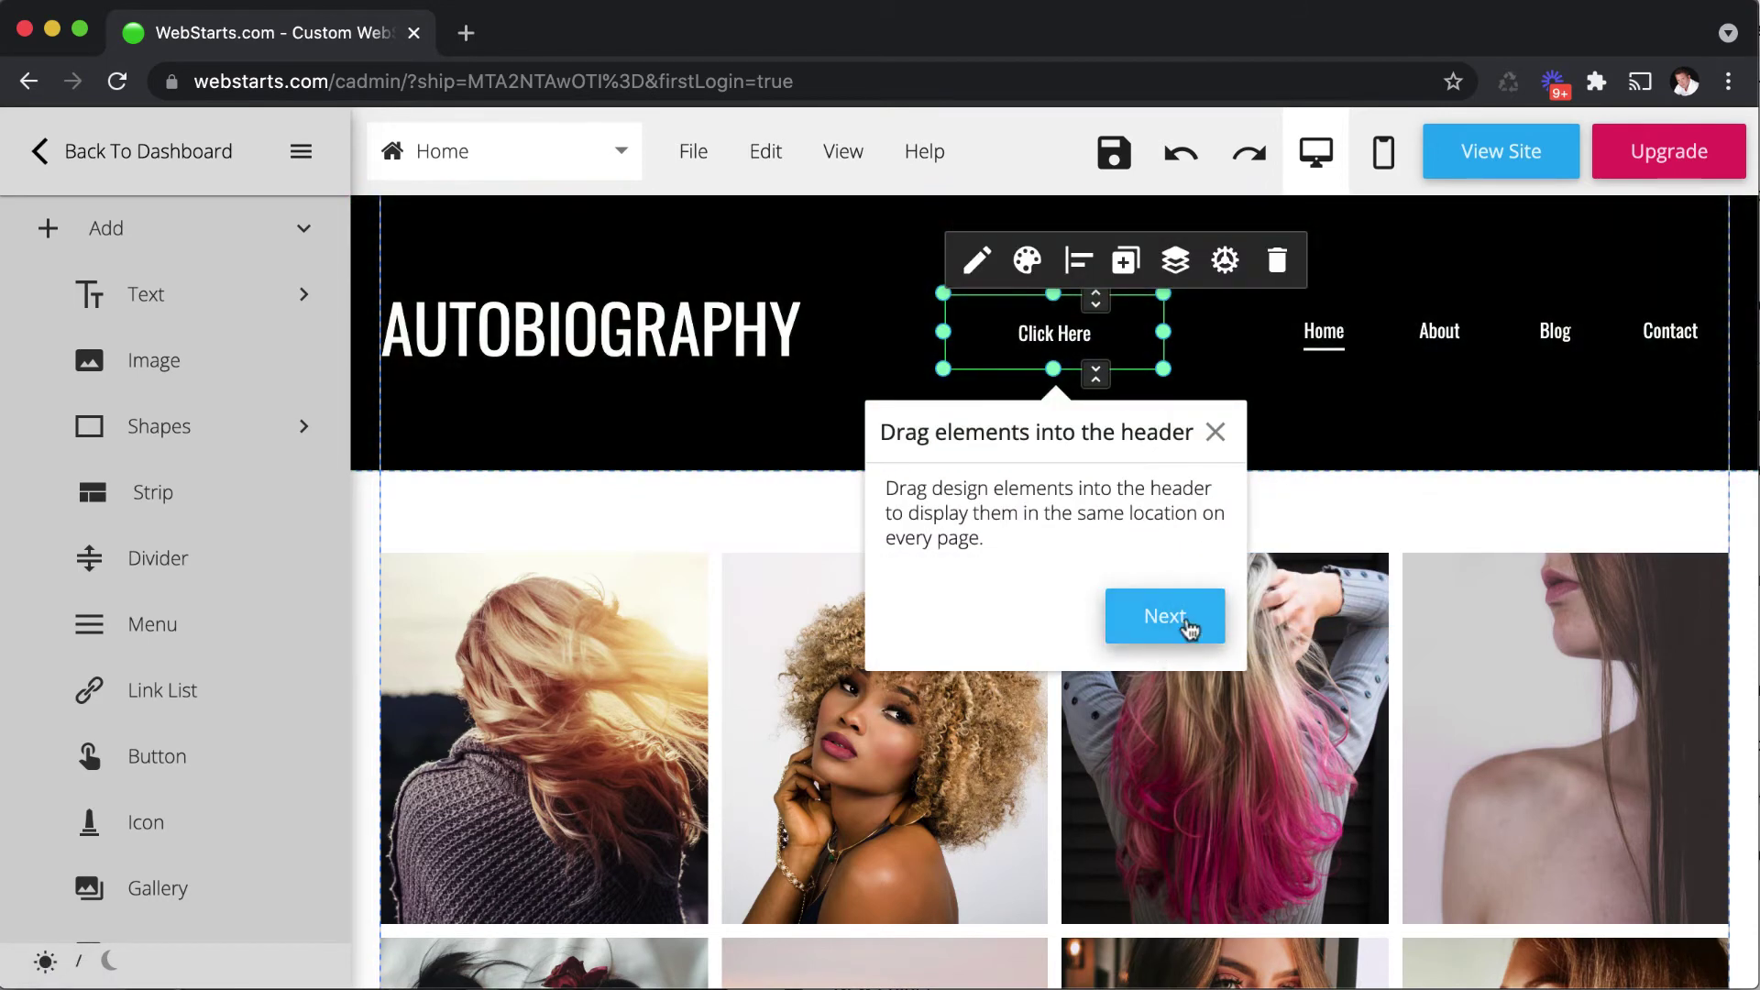
click(1186, 627)
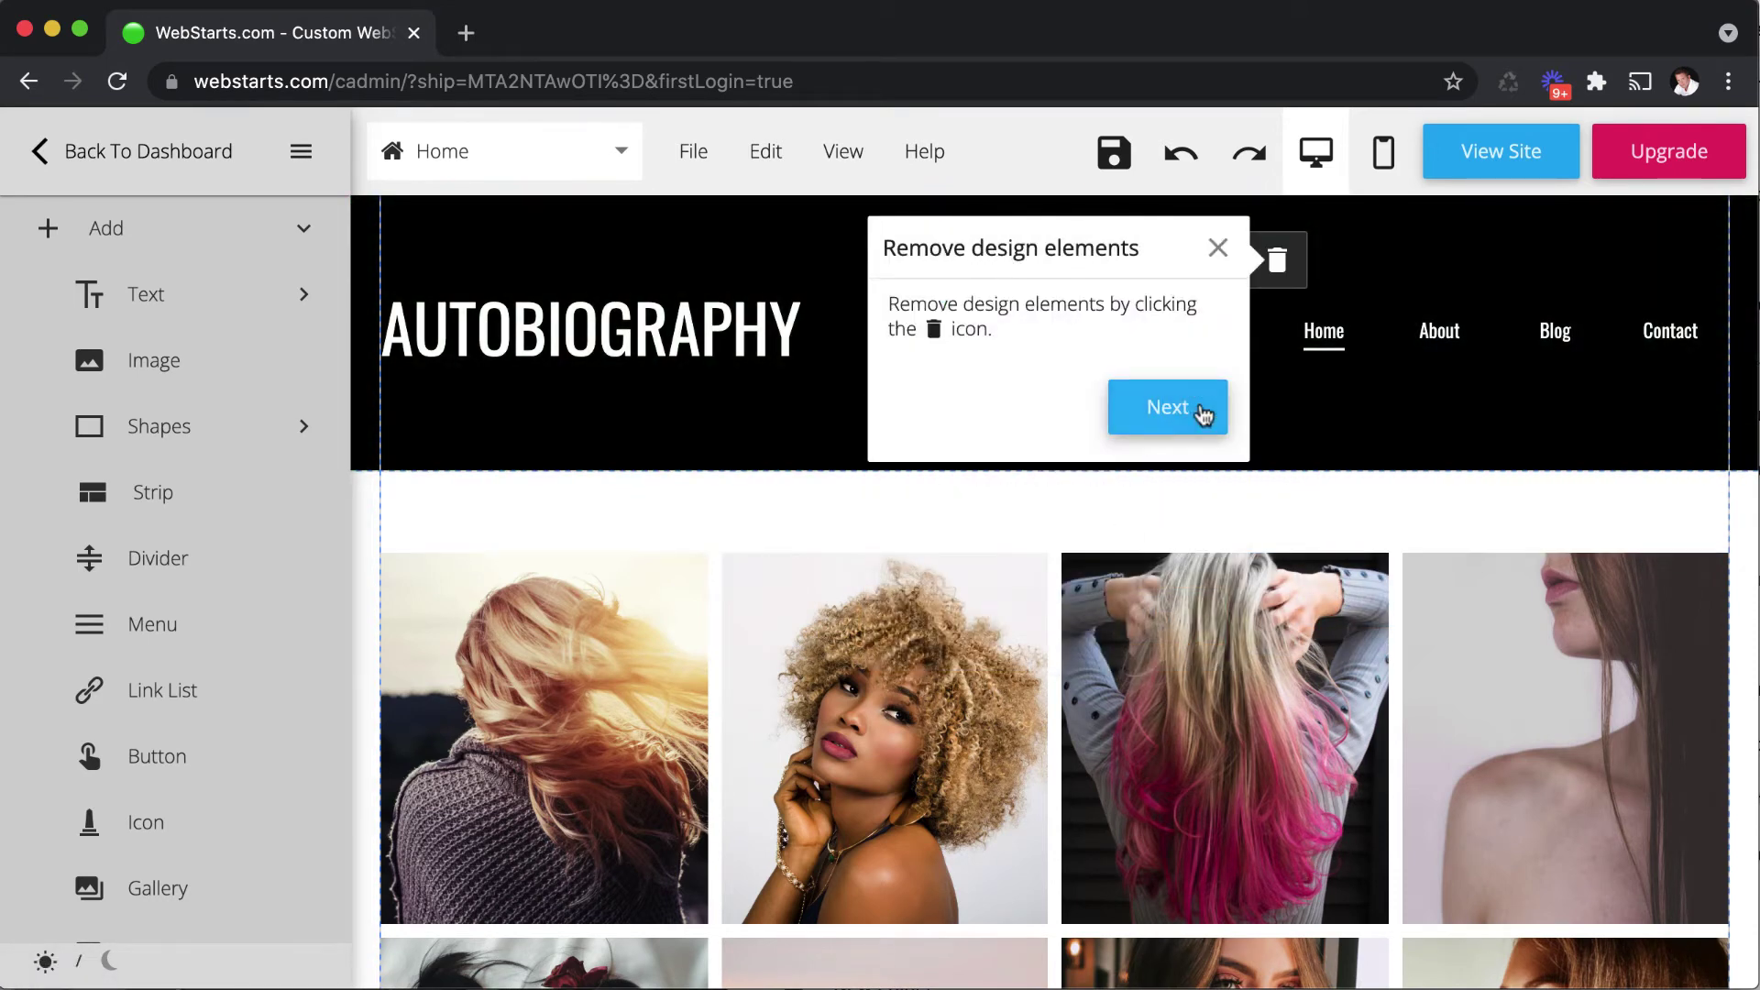
click(1203, 407)
click(1206, 432)
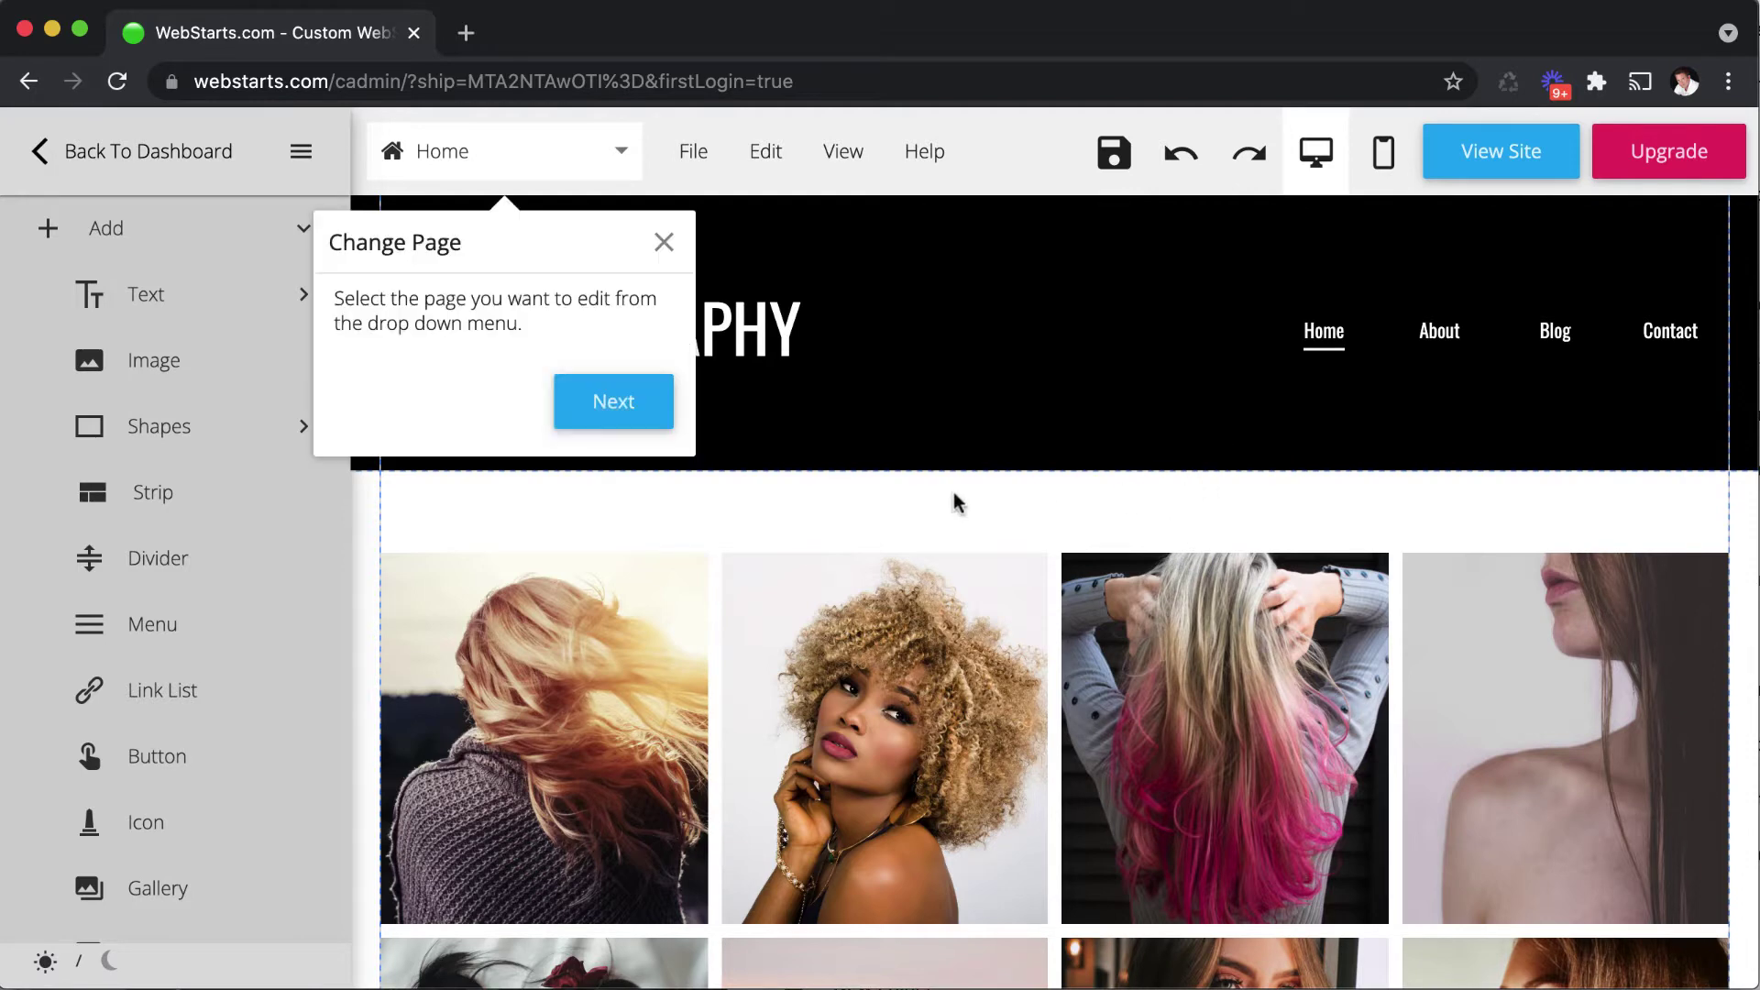
click(625, 419)
click(310, 417)
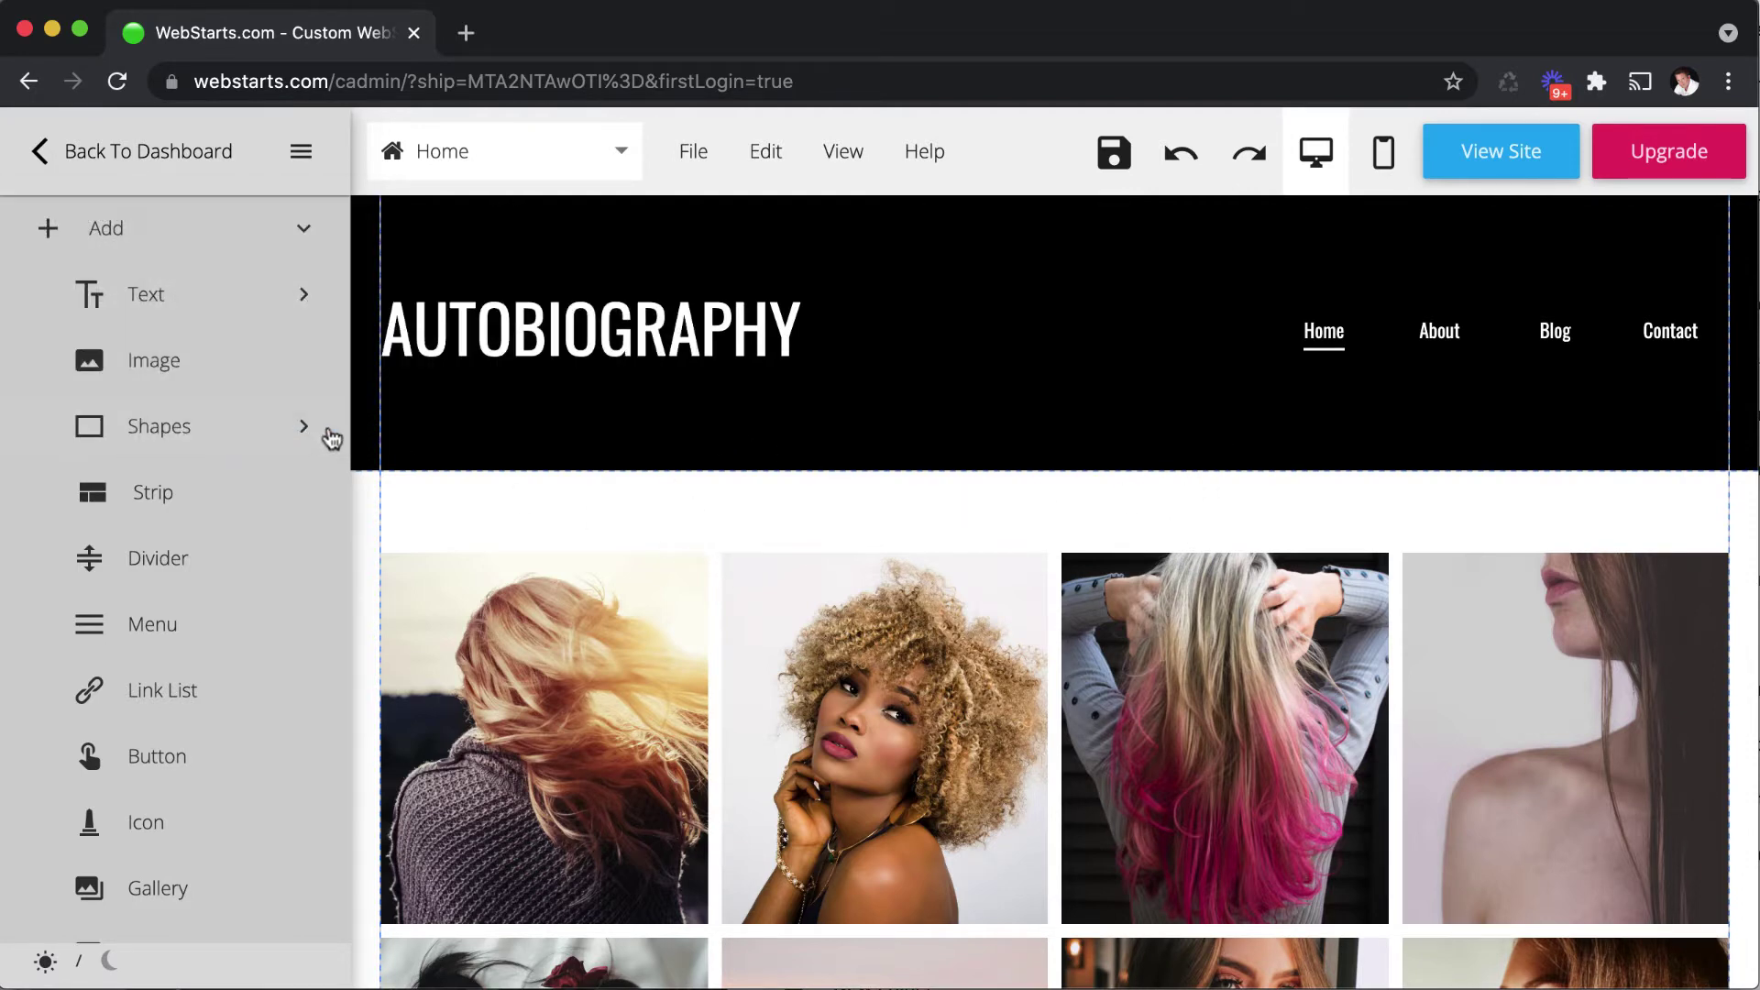
click(621, 154)
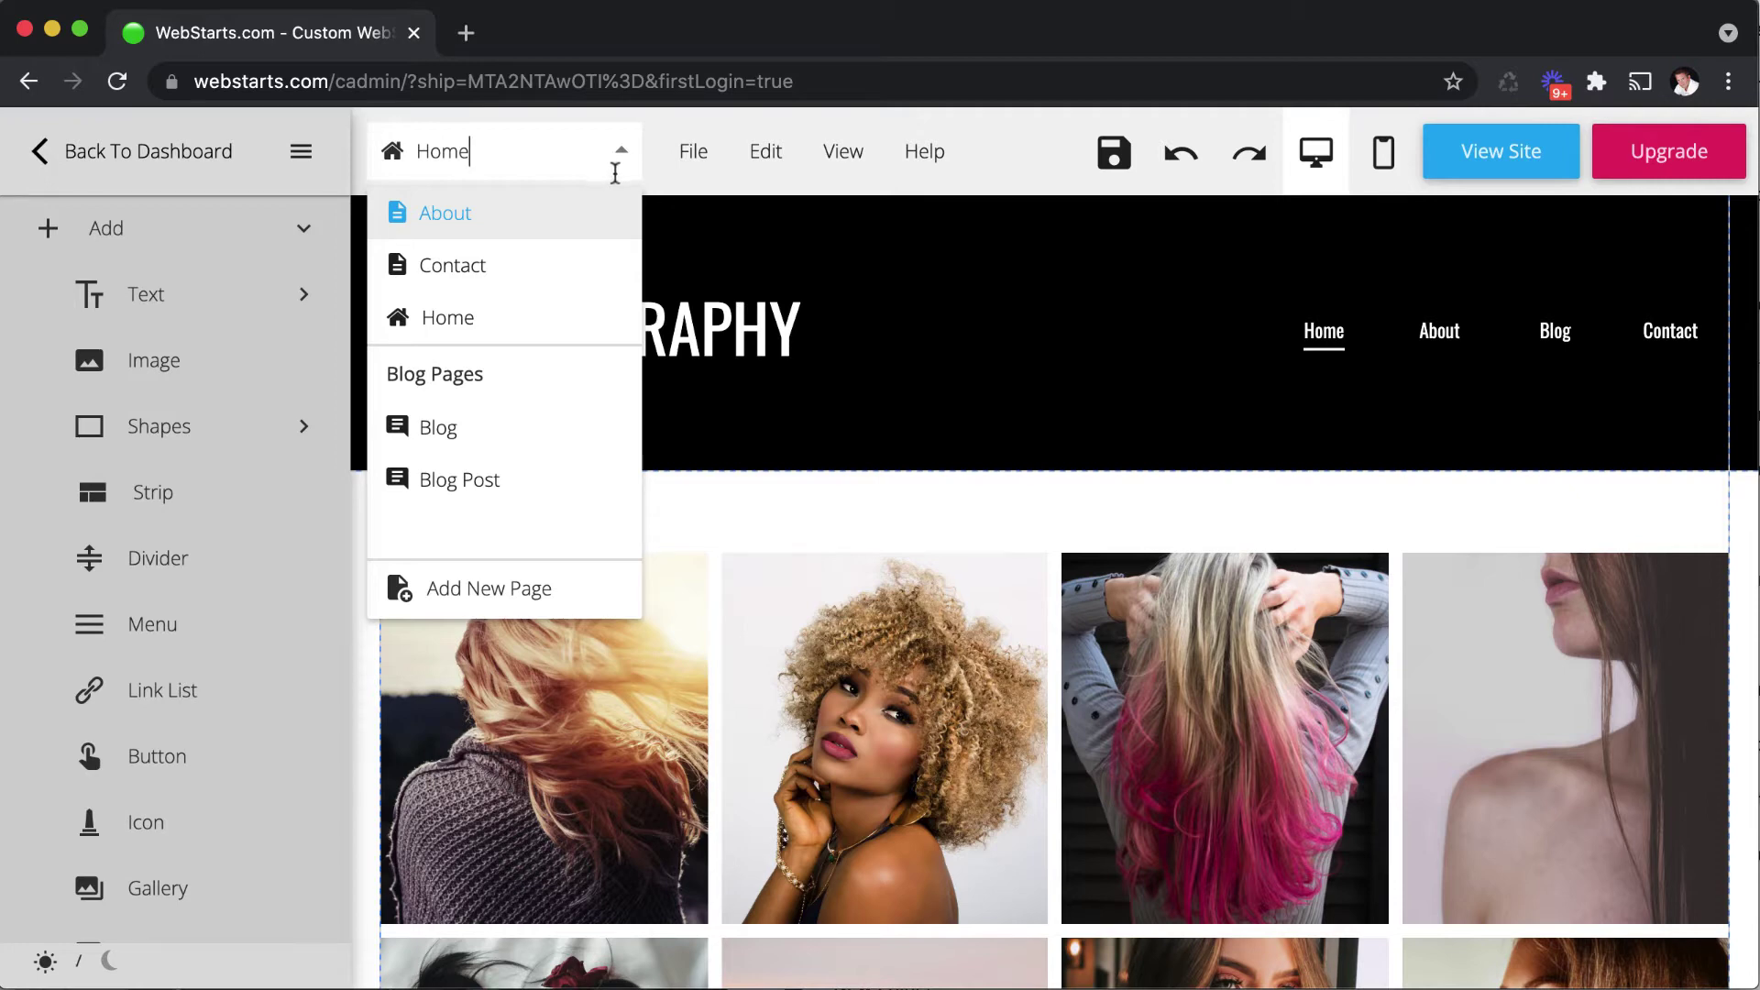
click(906, 673)
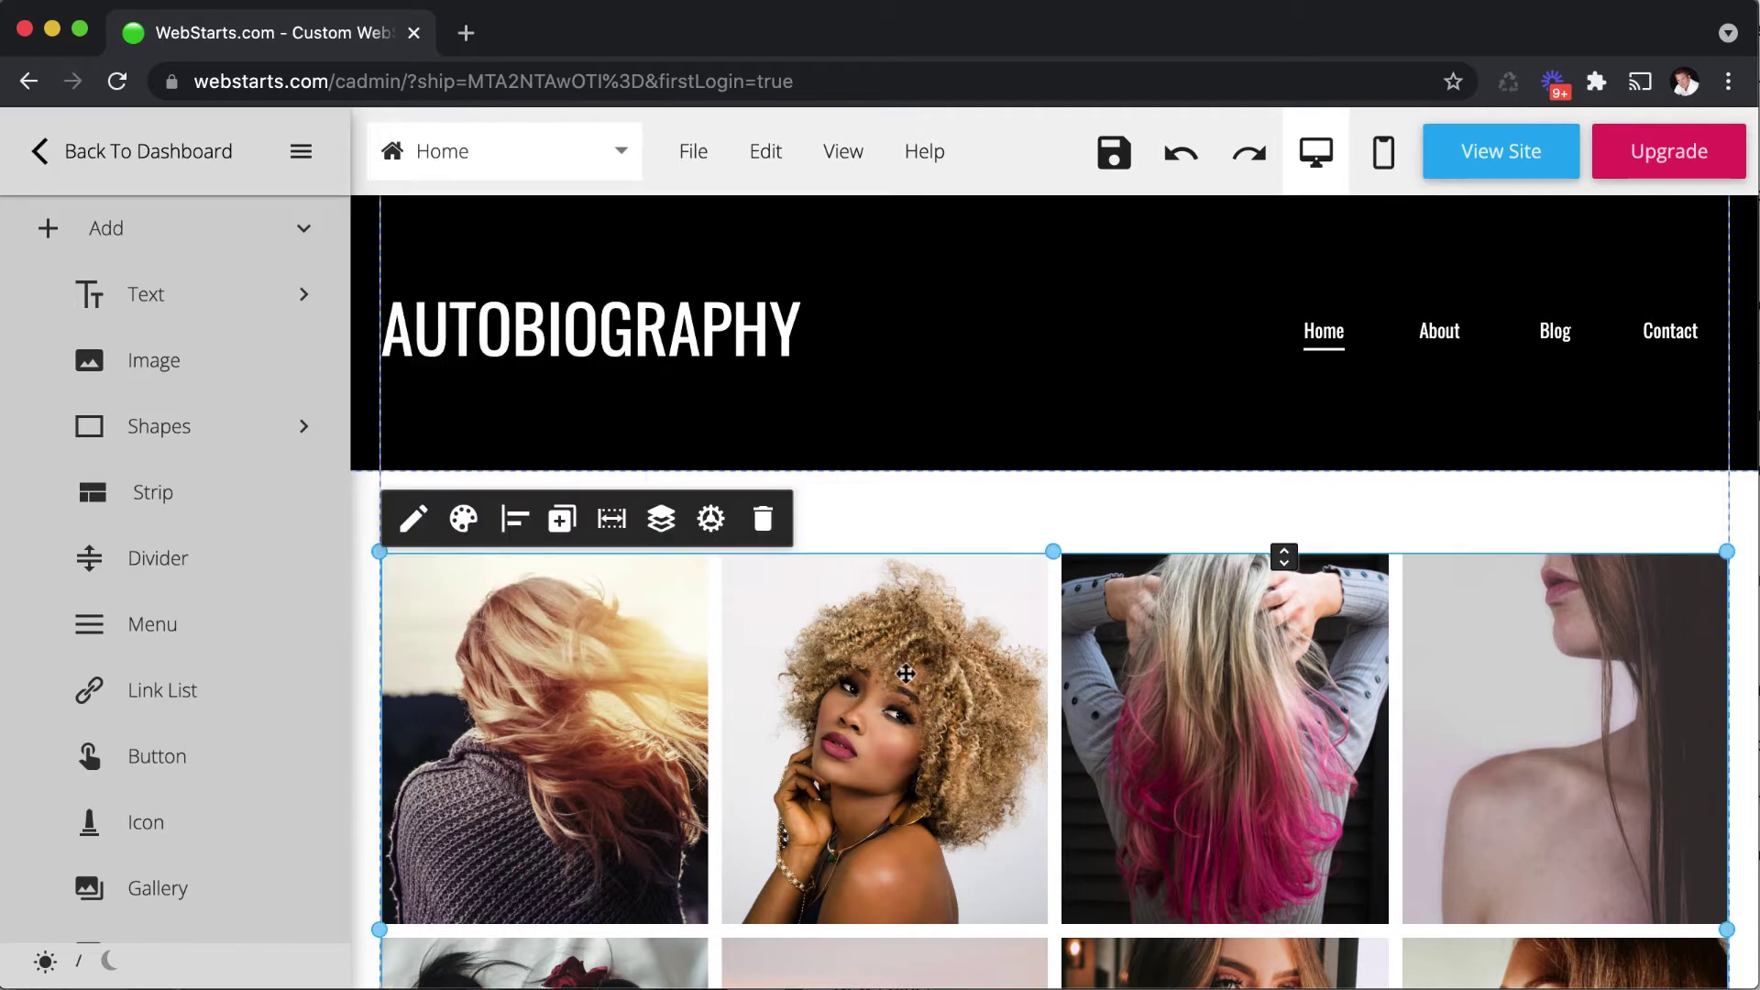
click(629, 169)
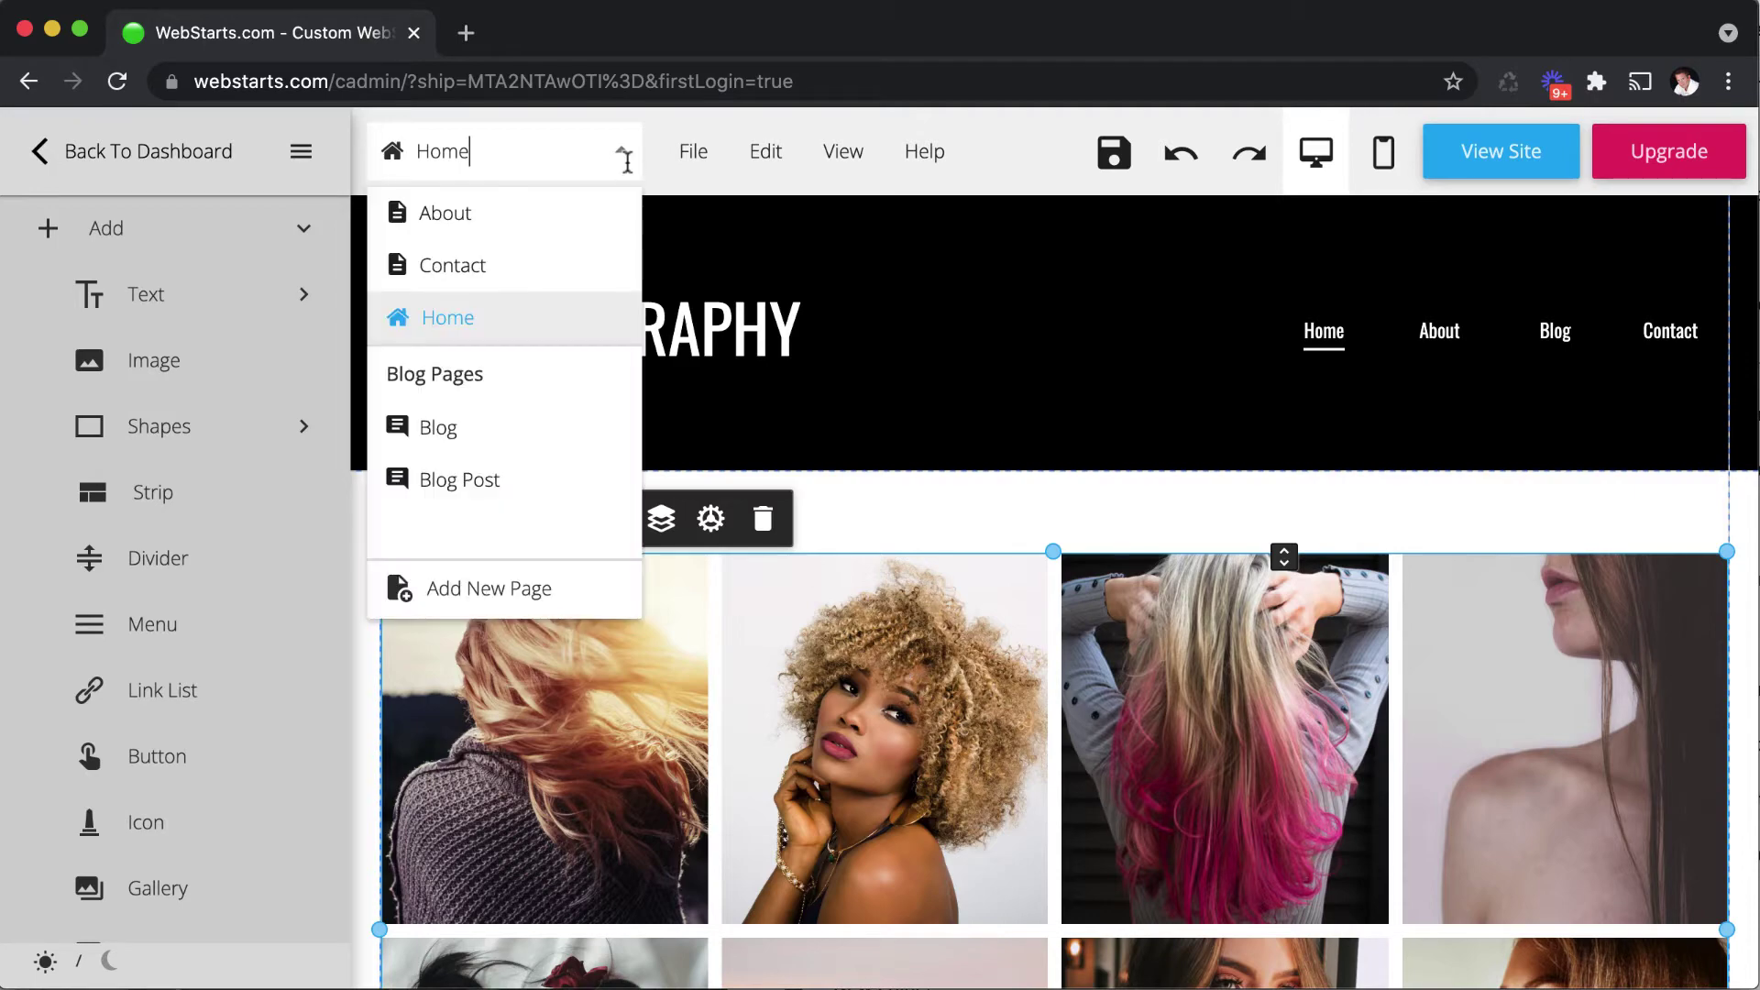
click(605, 218)
click(817, 632)
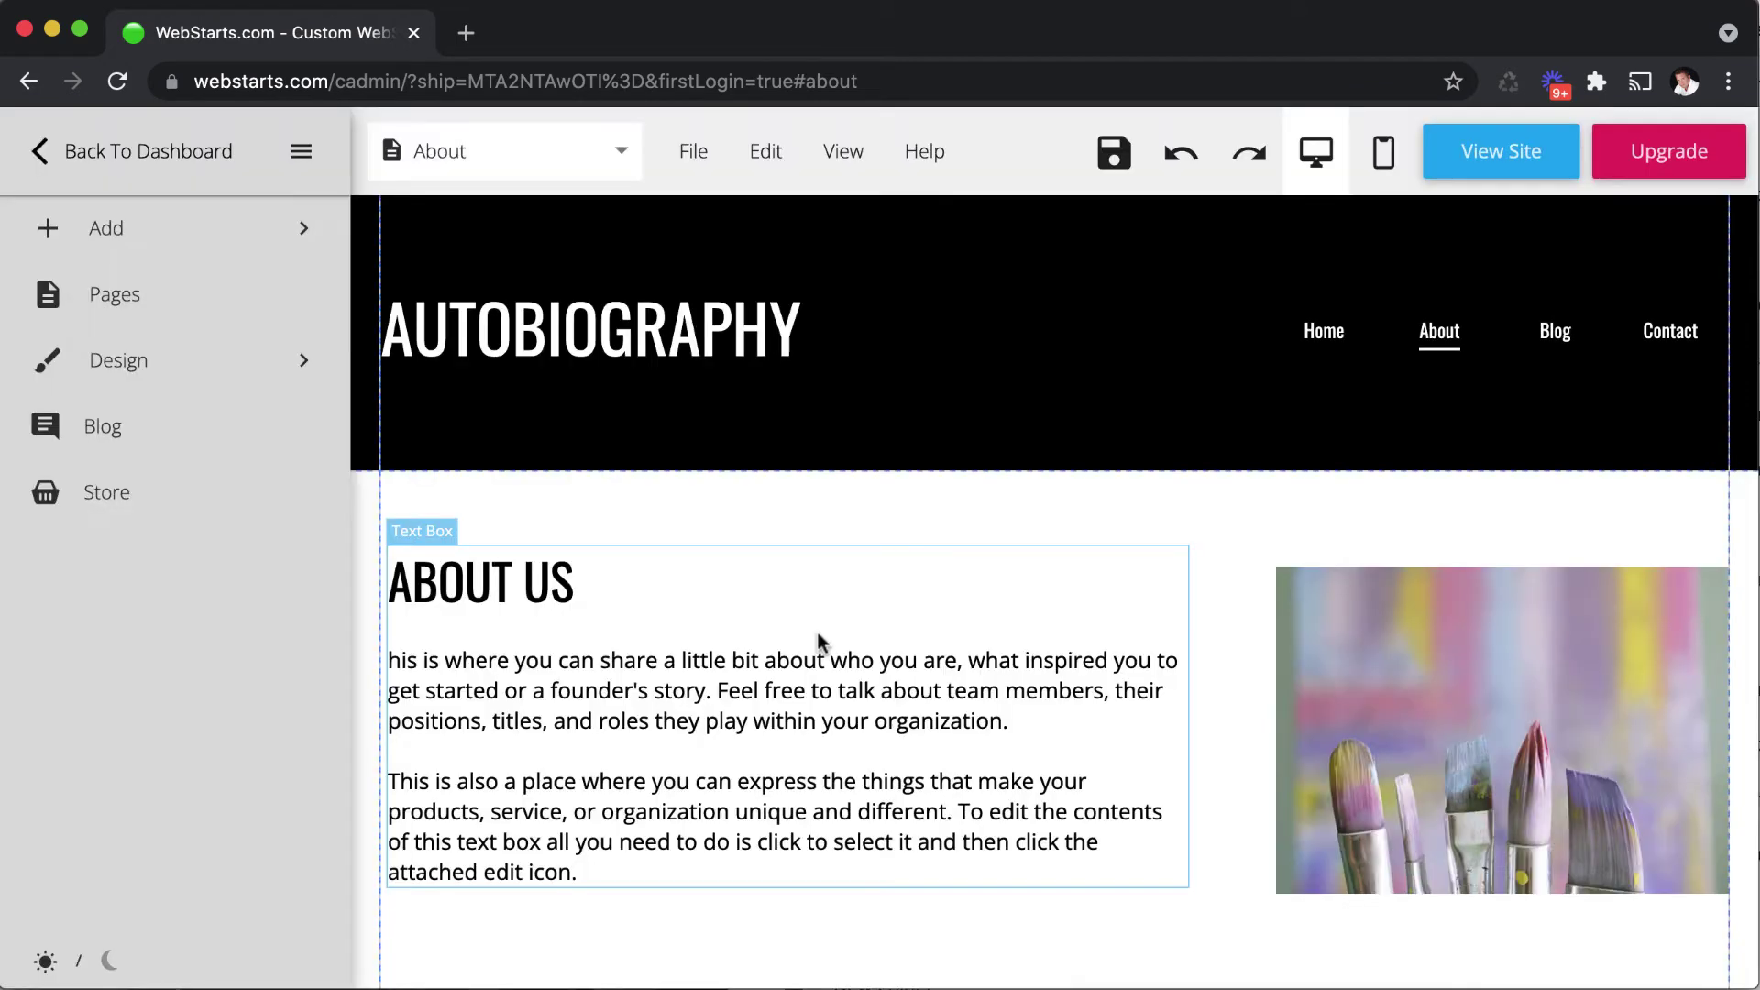
click(825, 644)
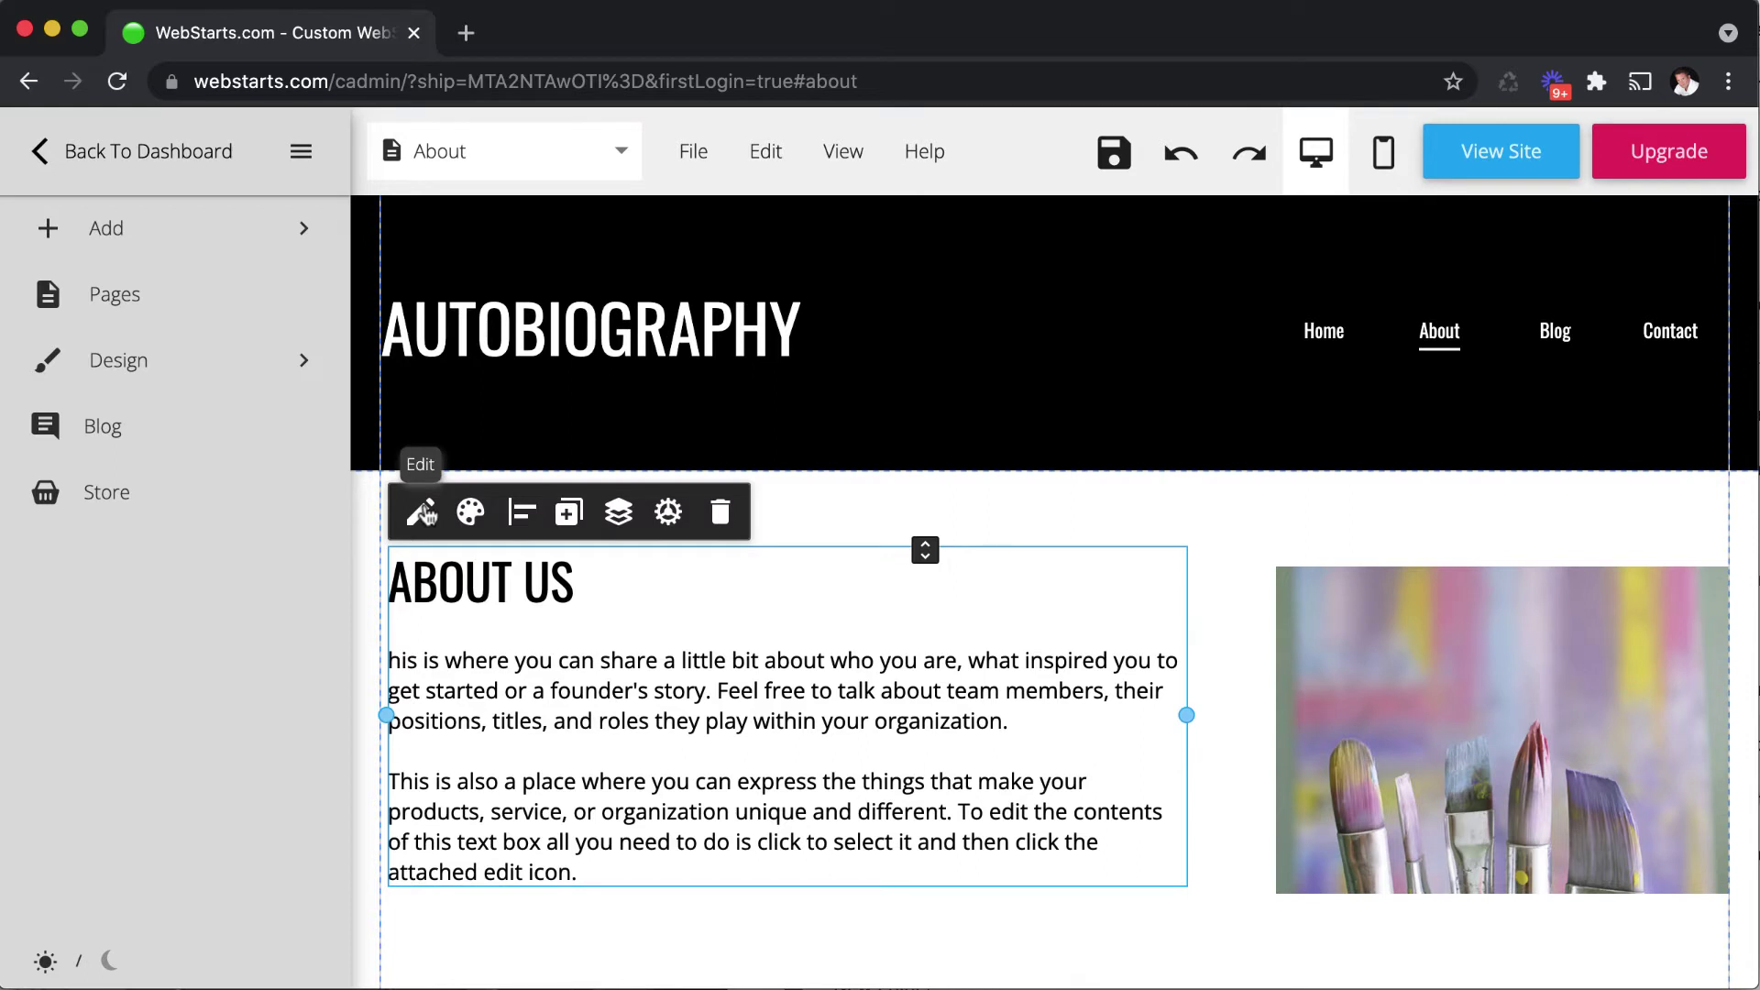
click(421, 512)
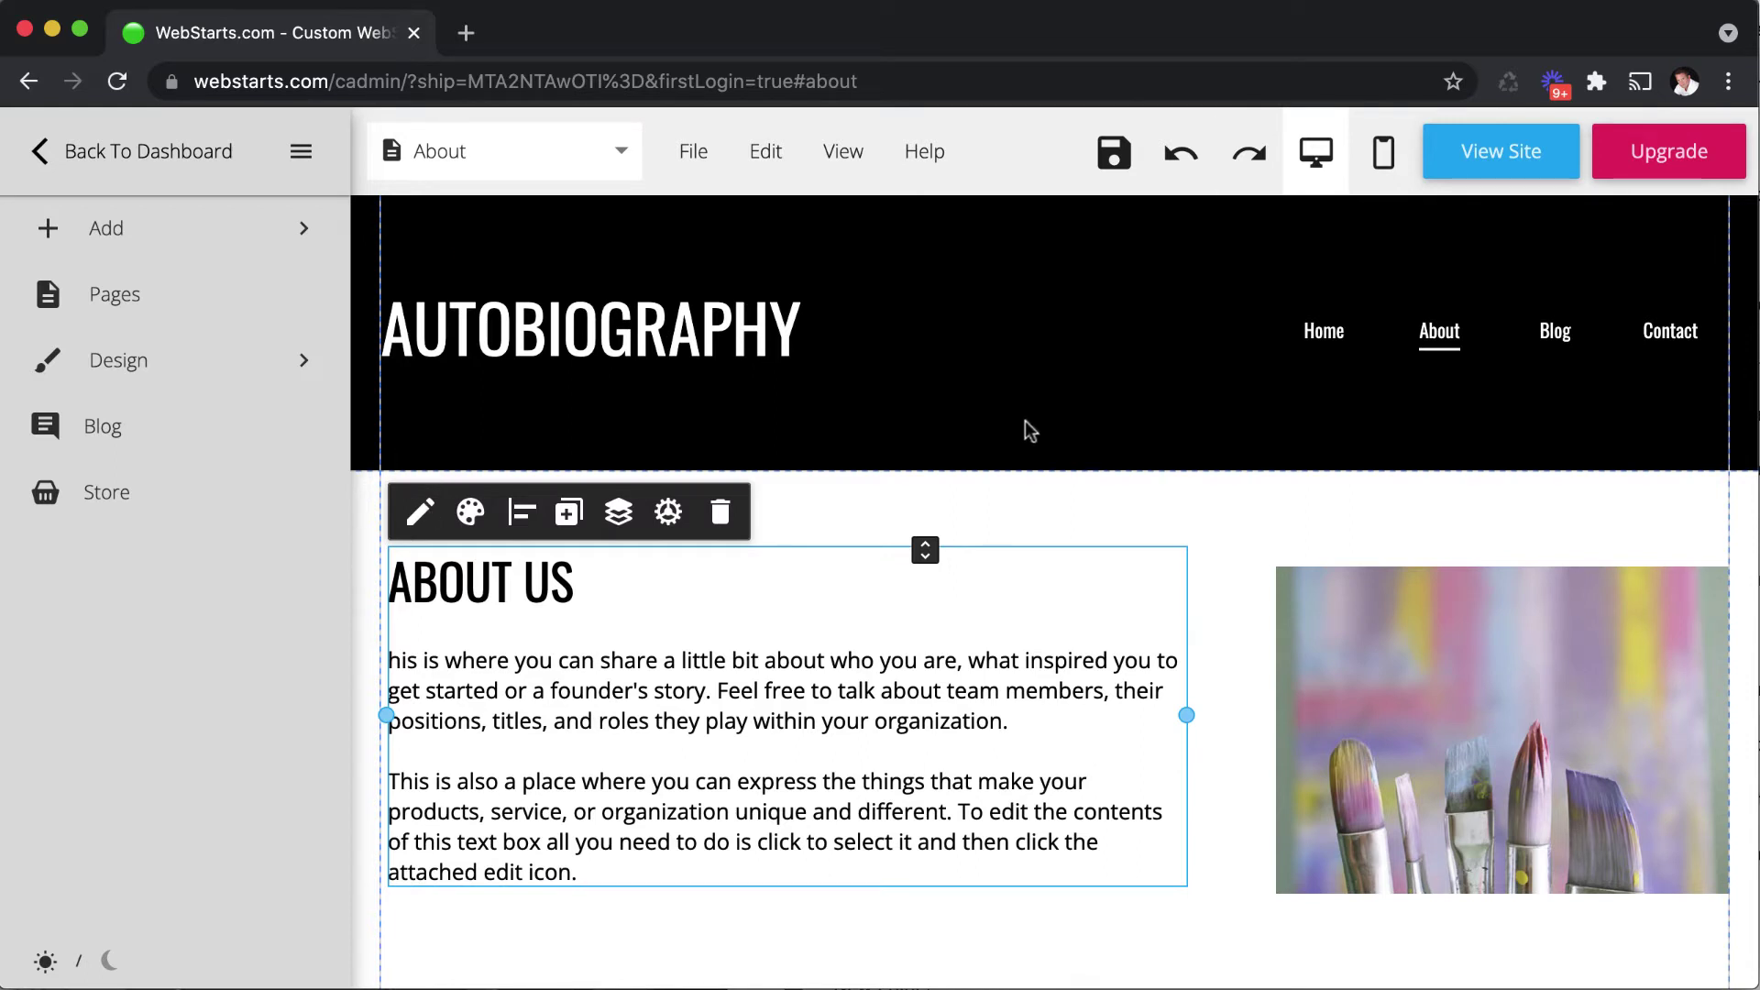
click(612, 152)
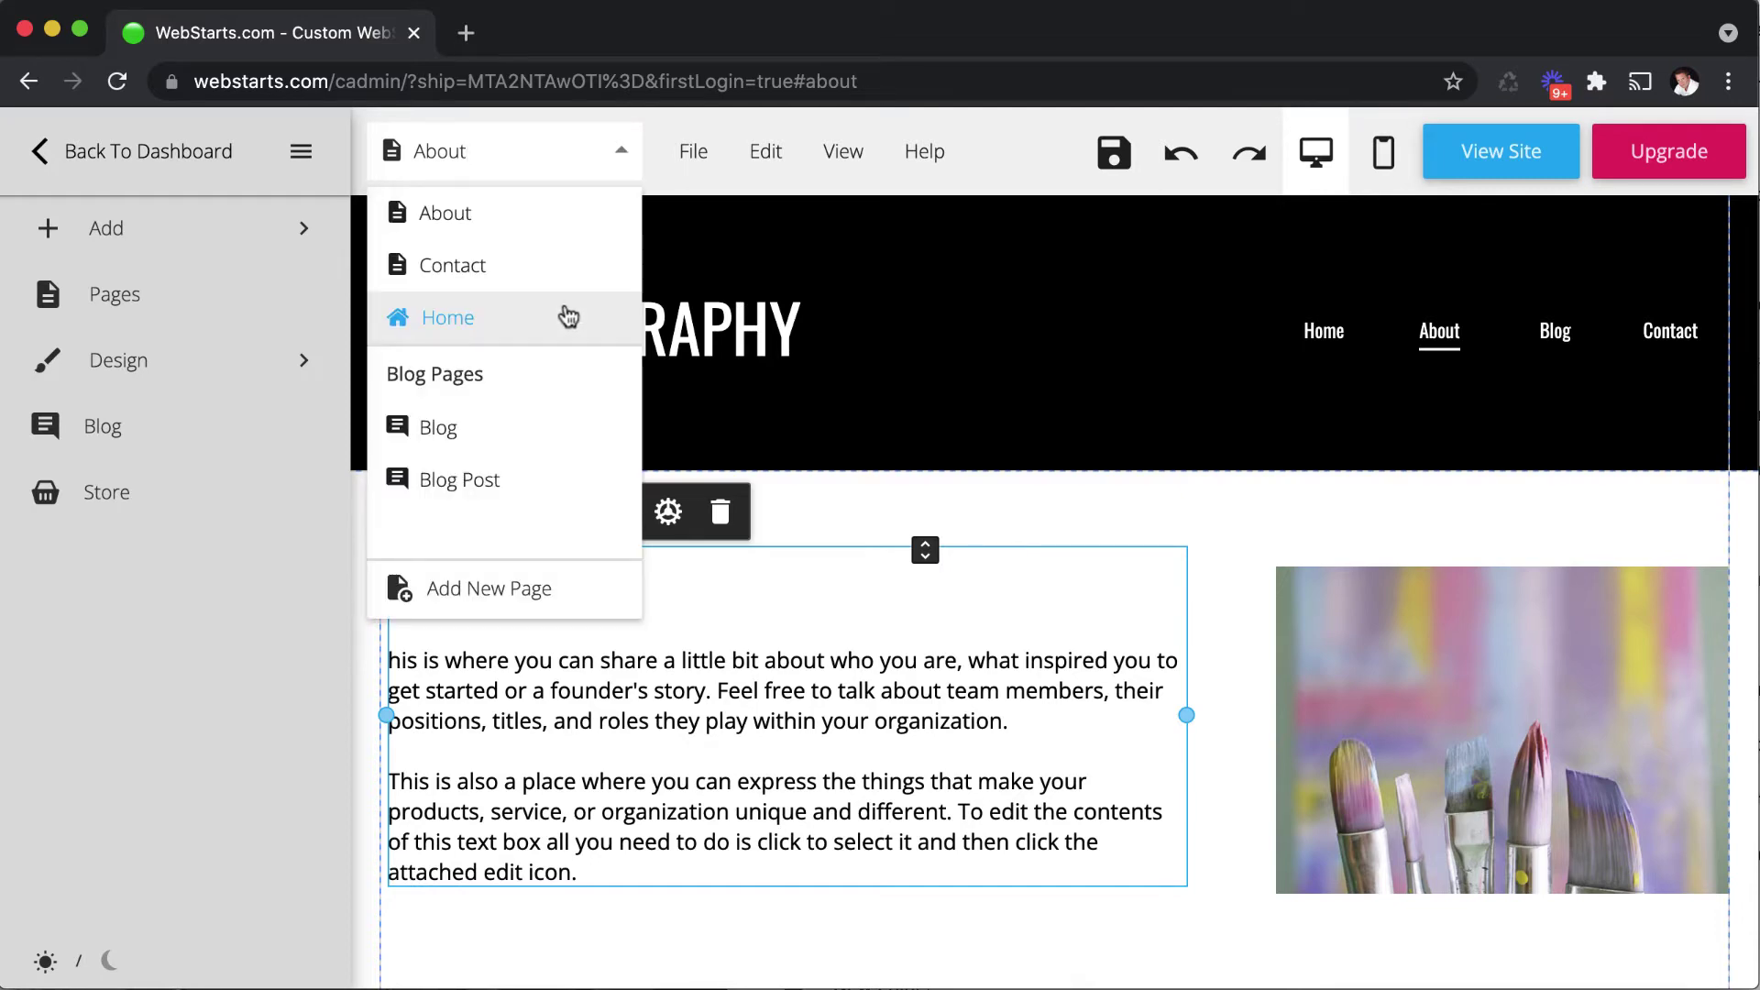
click(568, 316)
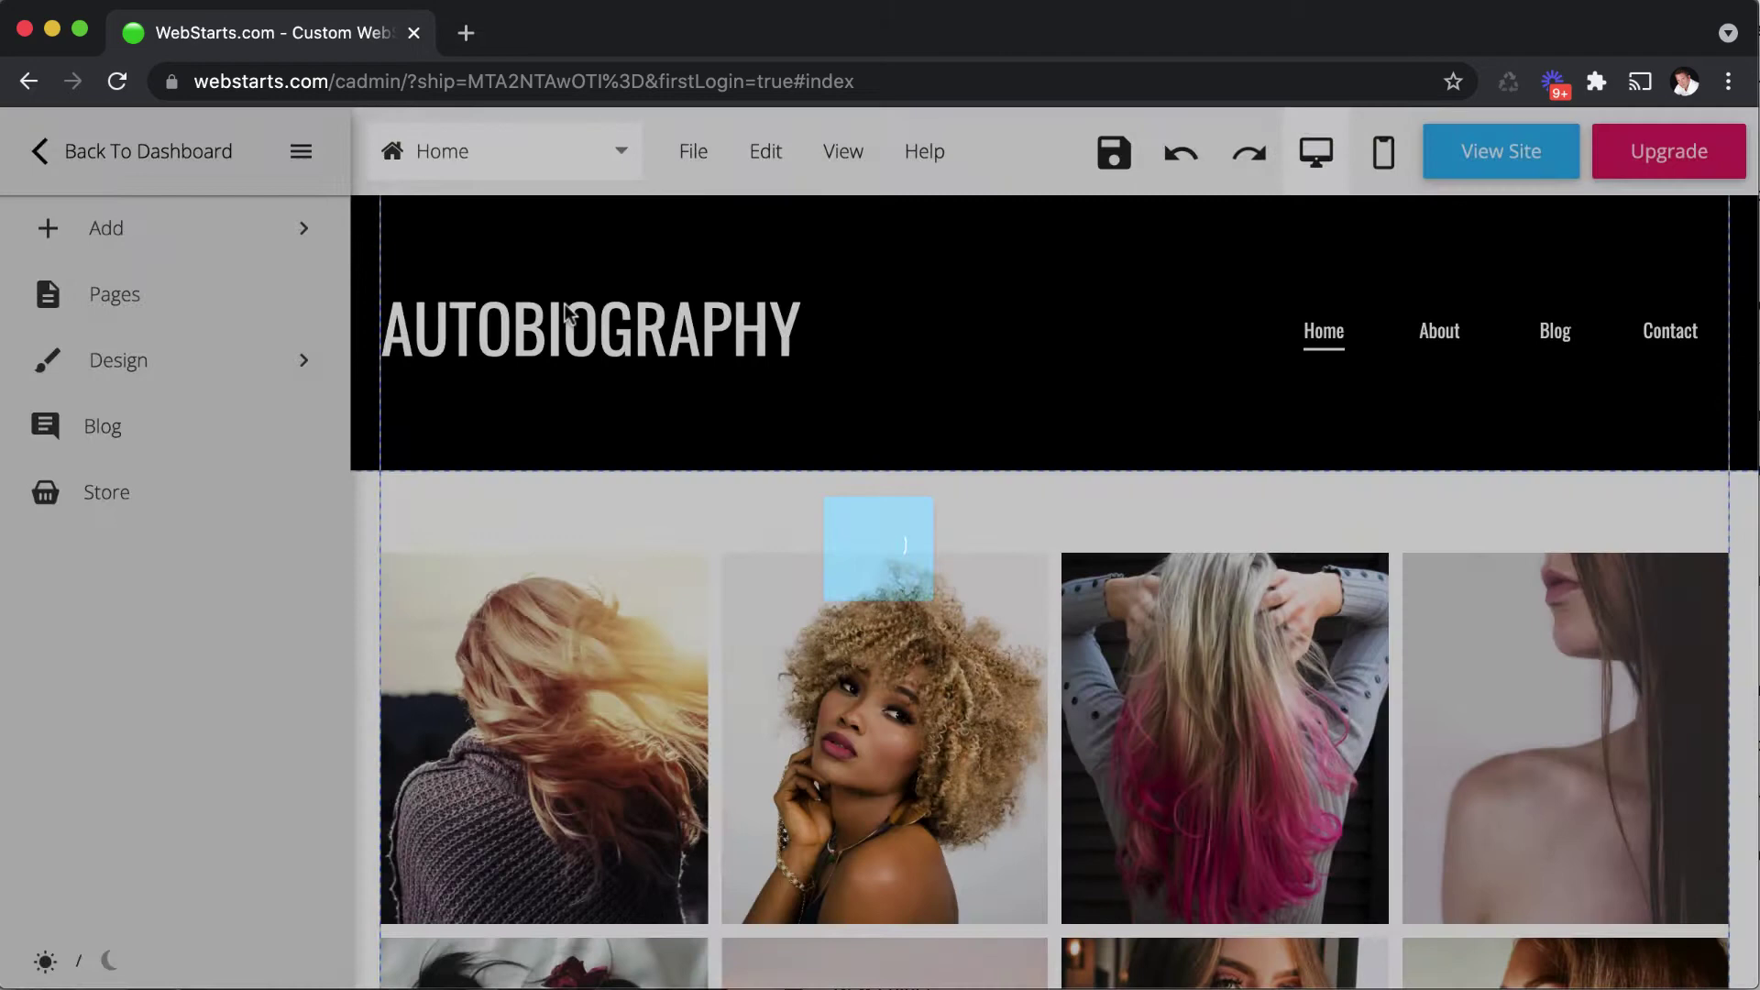
click(628, 151)
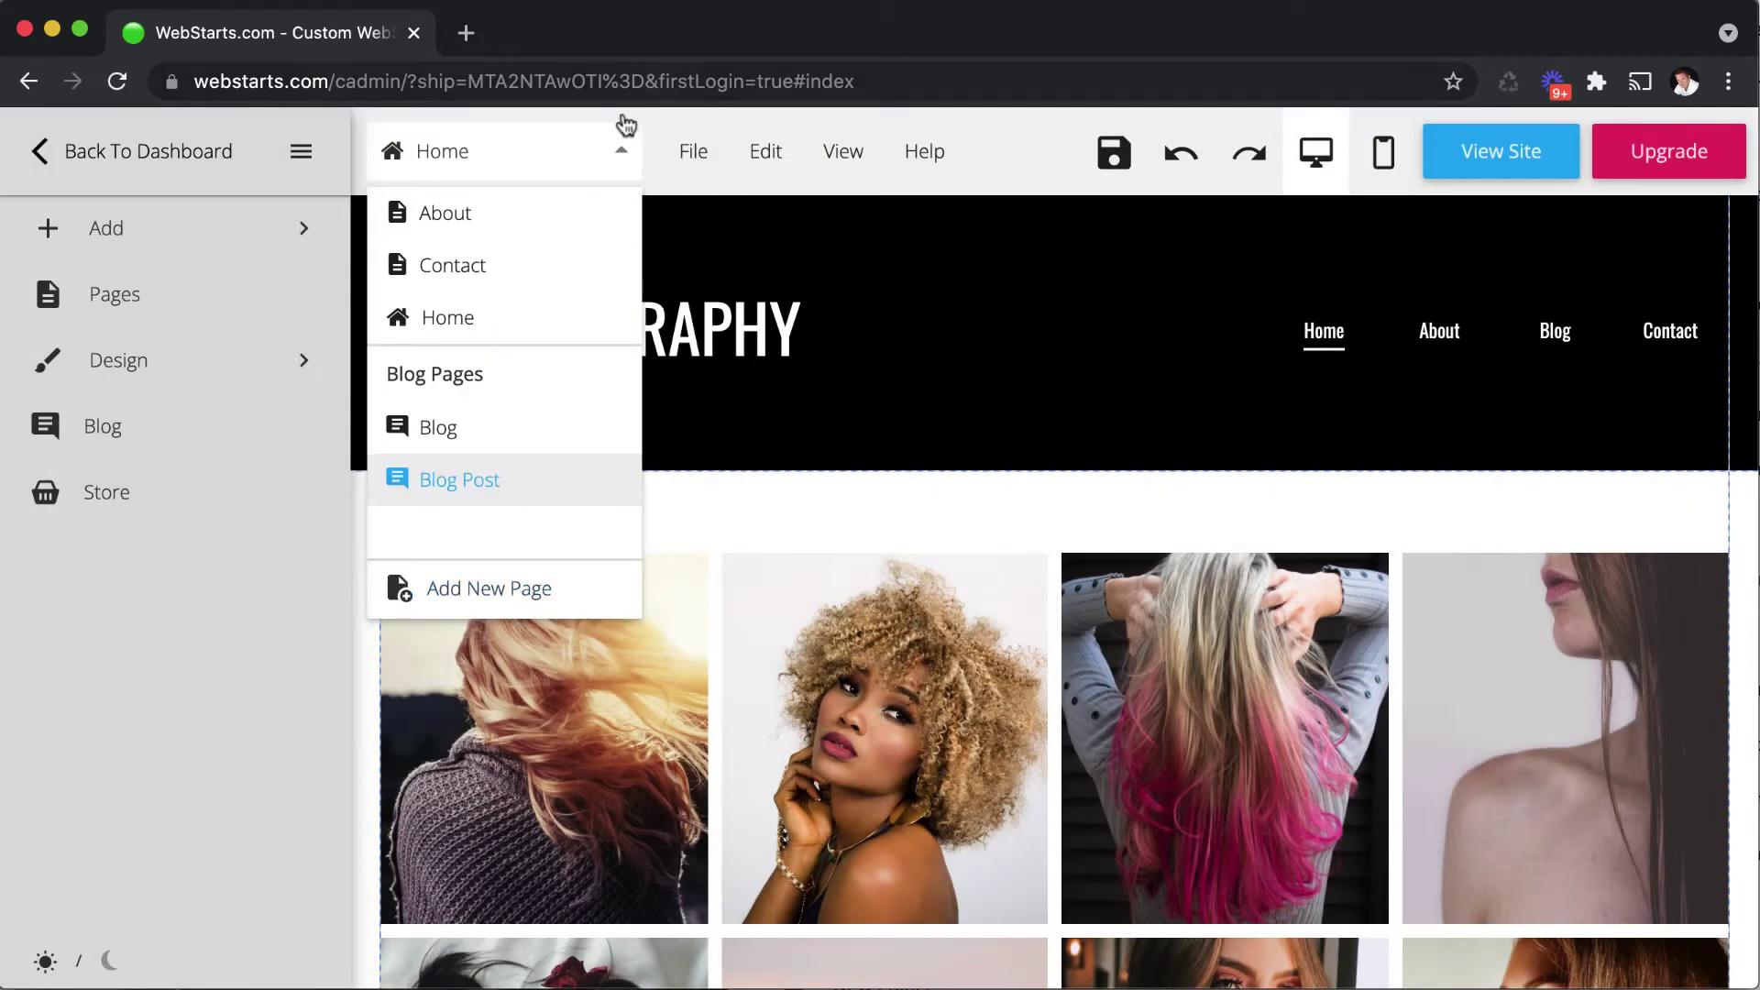
click(621, 147)
click(617, 157)
click(1124, 415)
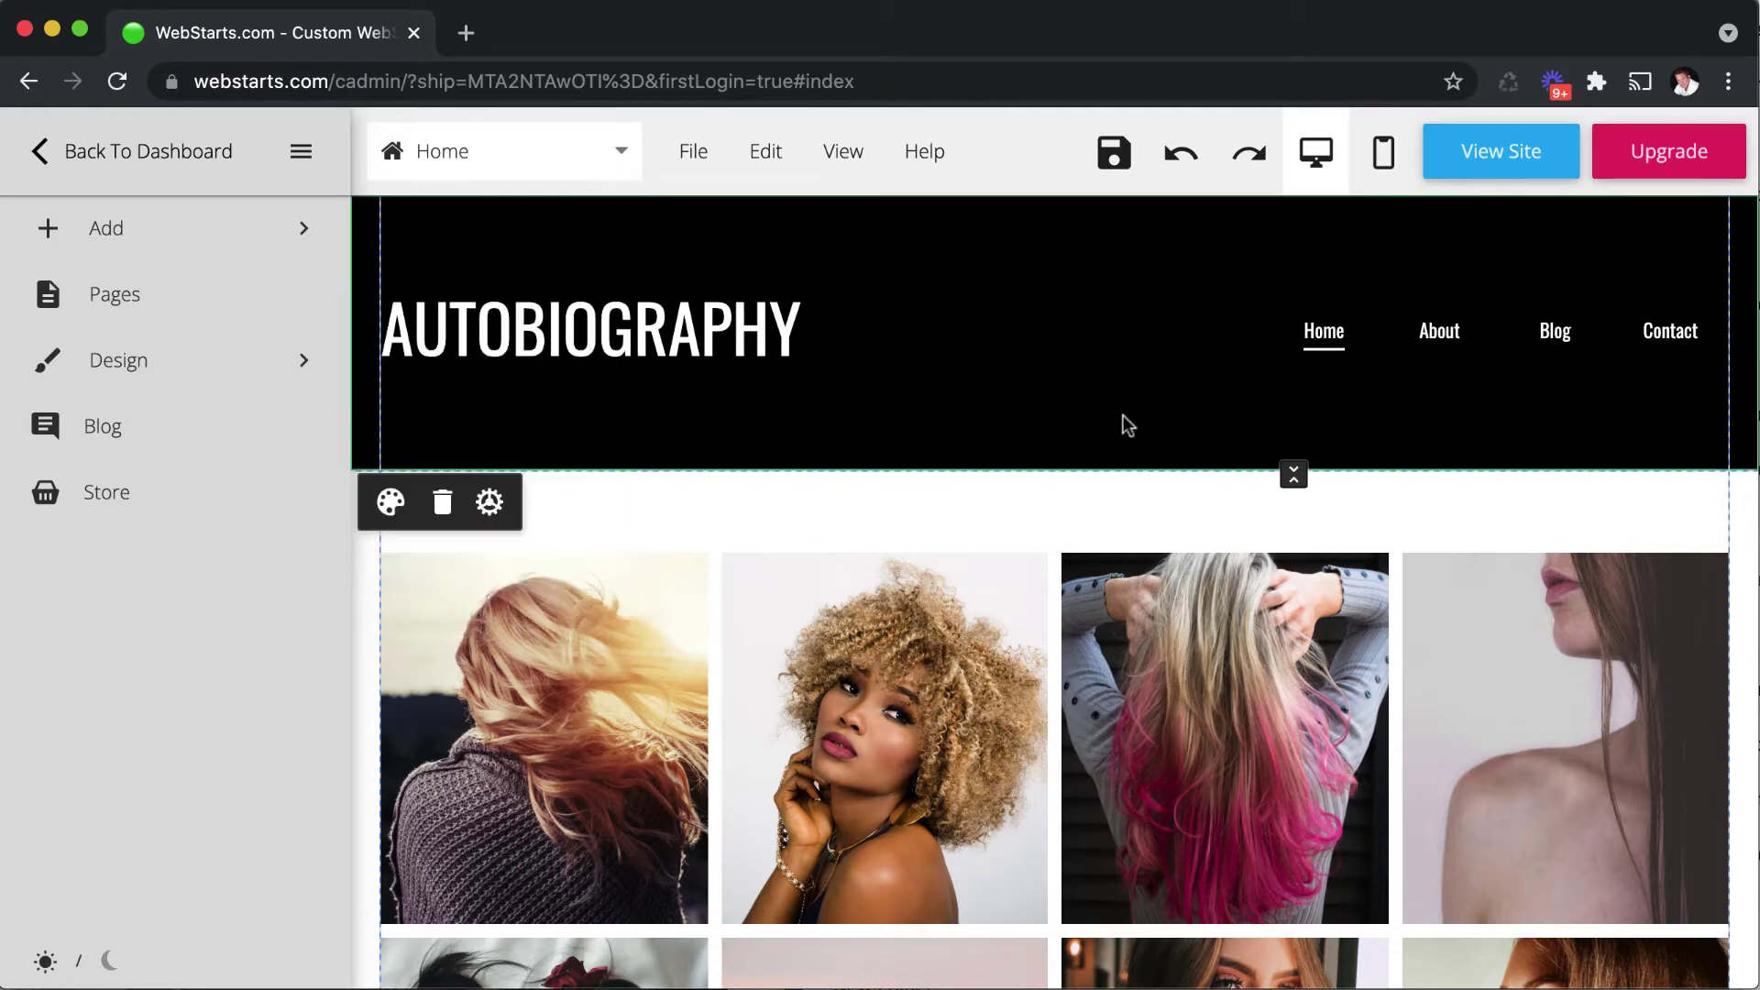
click(777, 334)
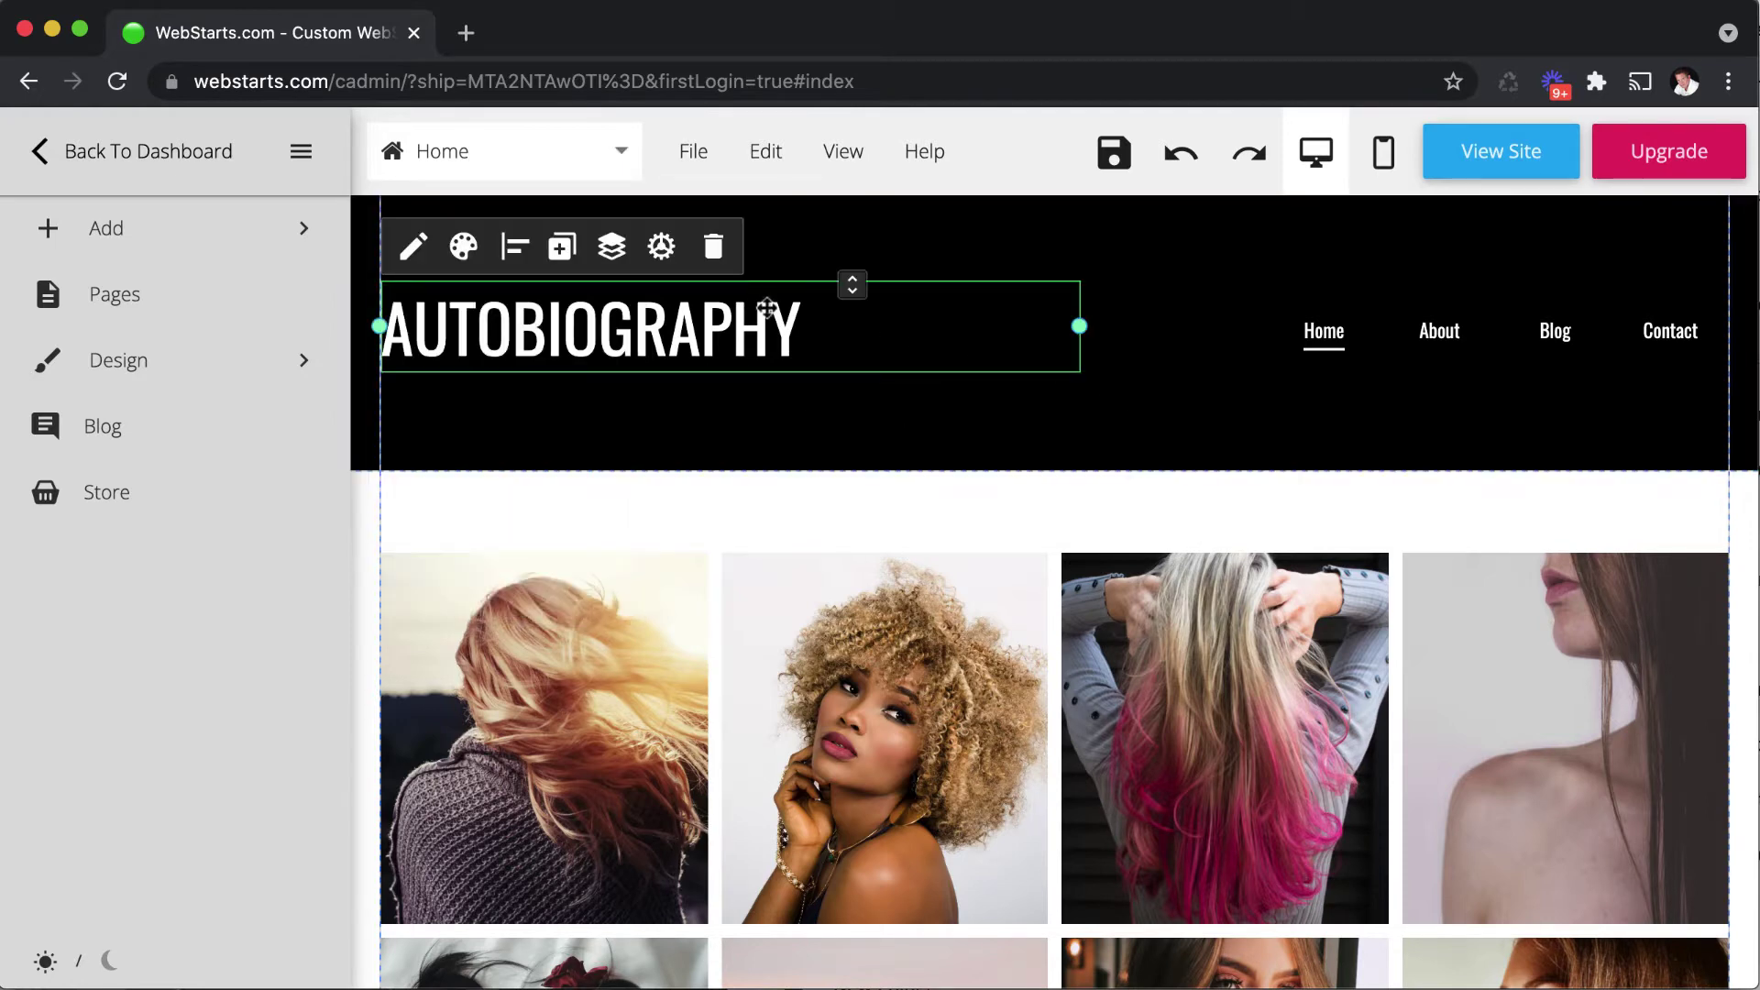
Step: Replace the header word AUTOBIOGRAPHY with 'My Portfolio'
click(417, 250)
double_click(561, 332)
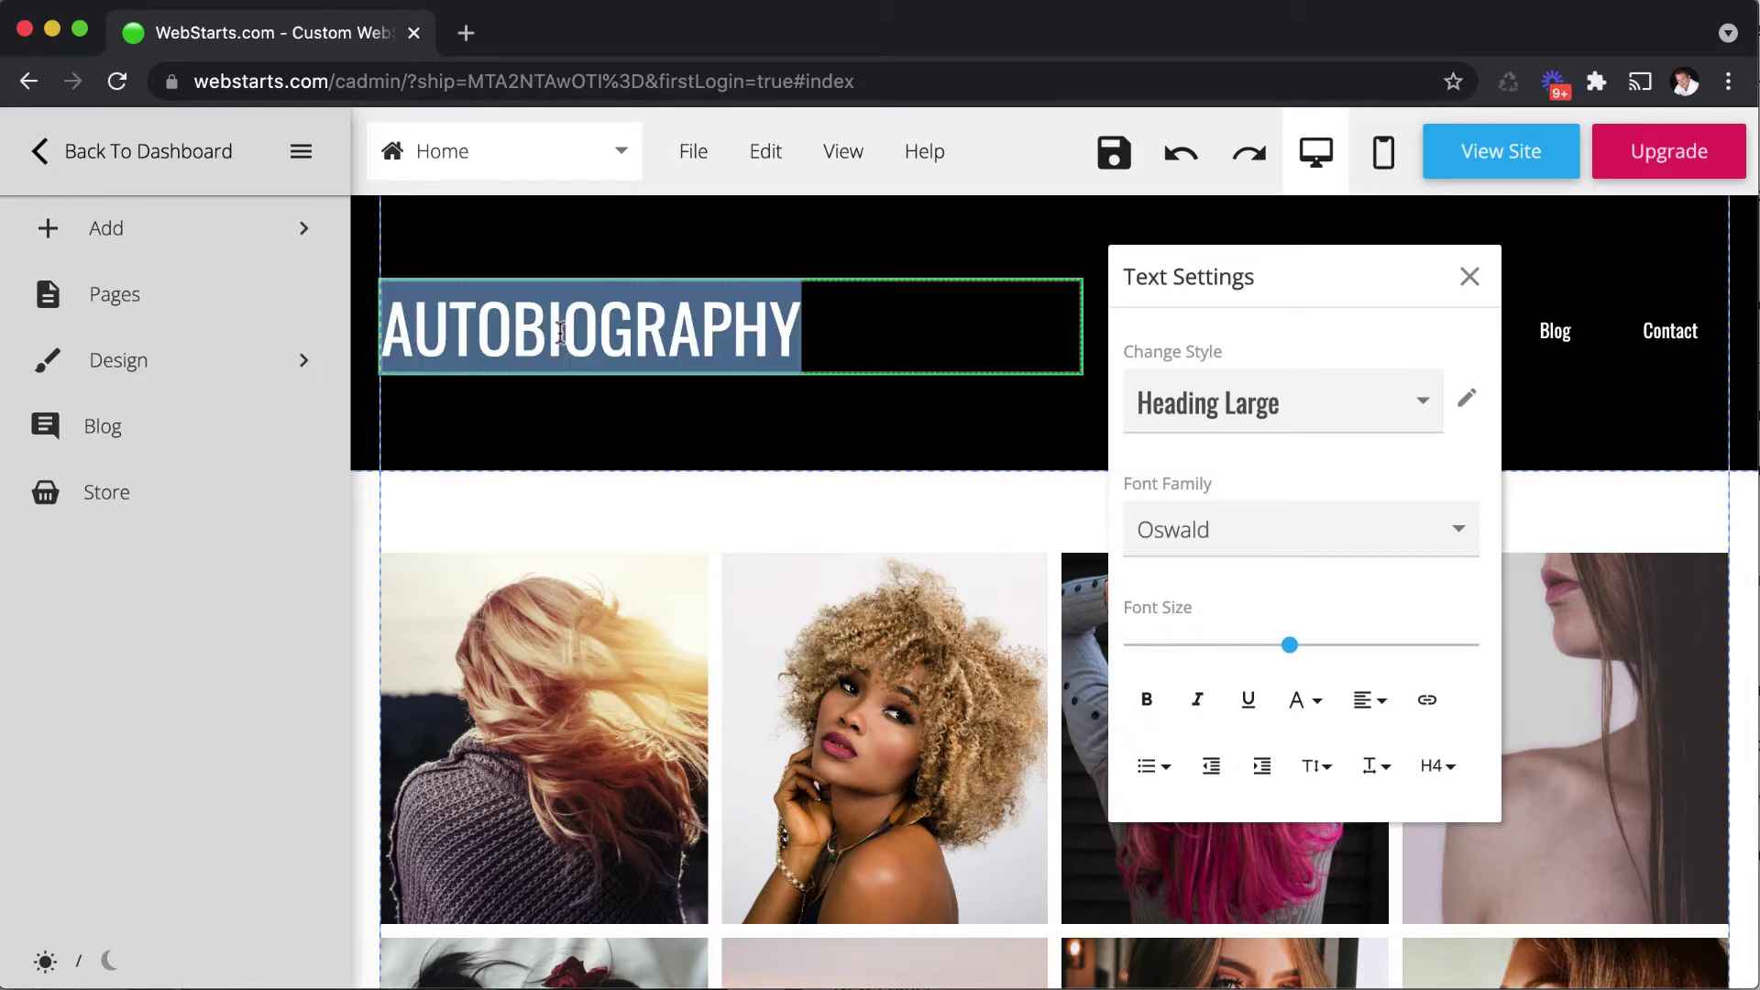
text(My P)
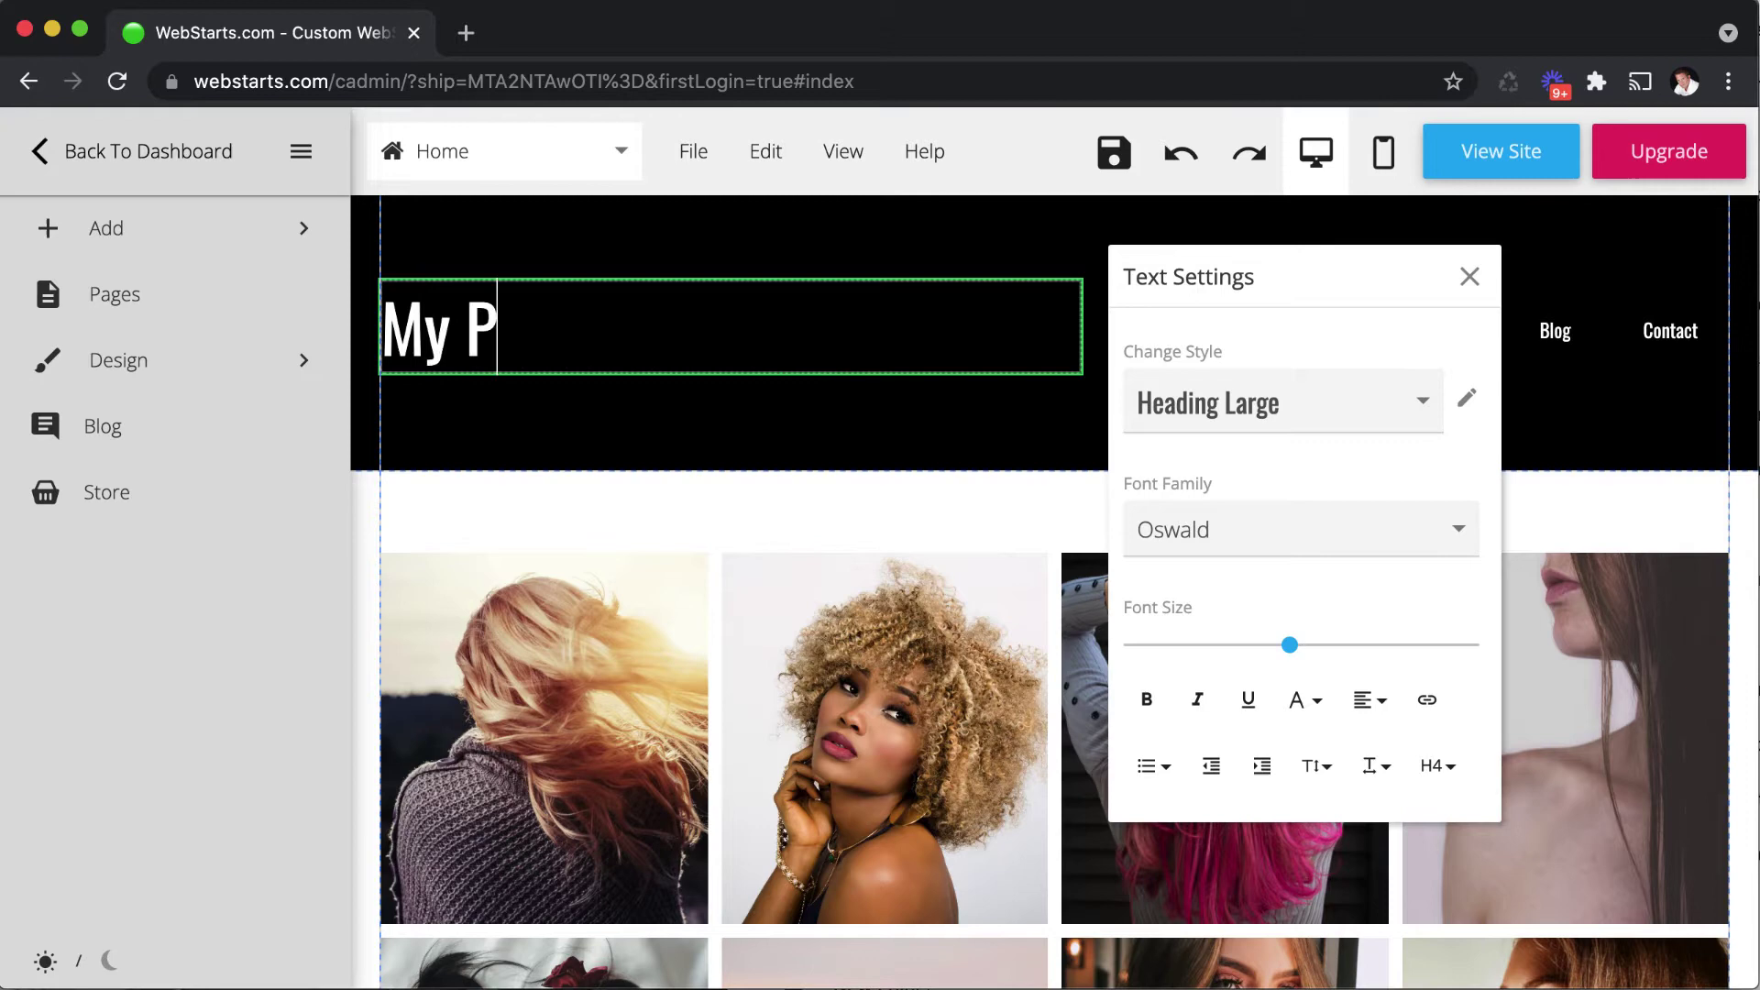
text(ortfolio)
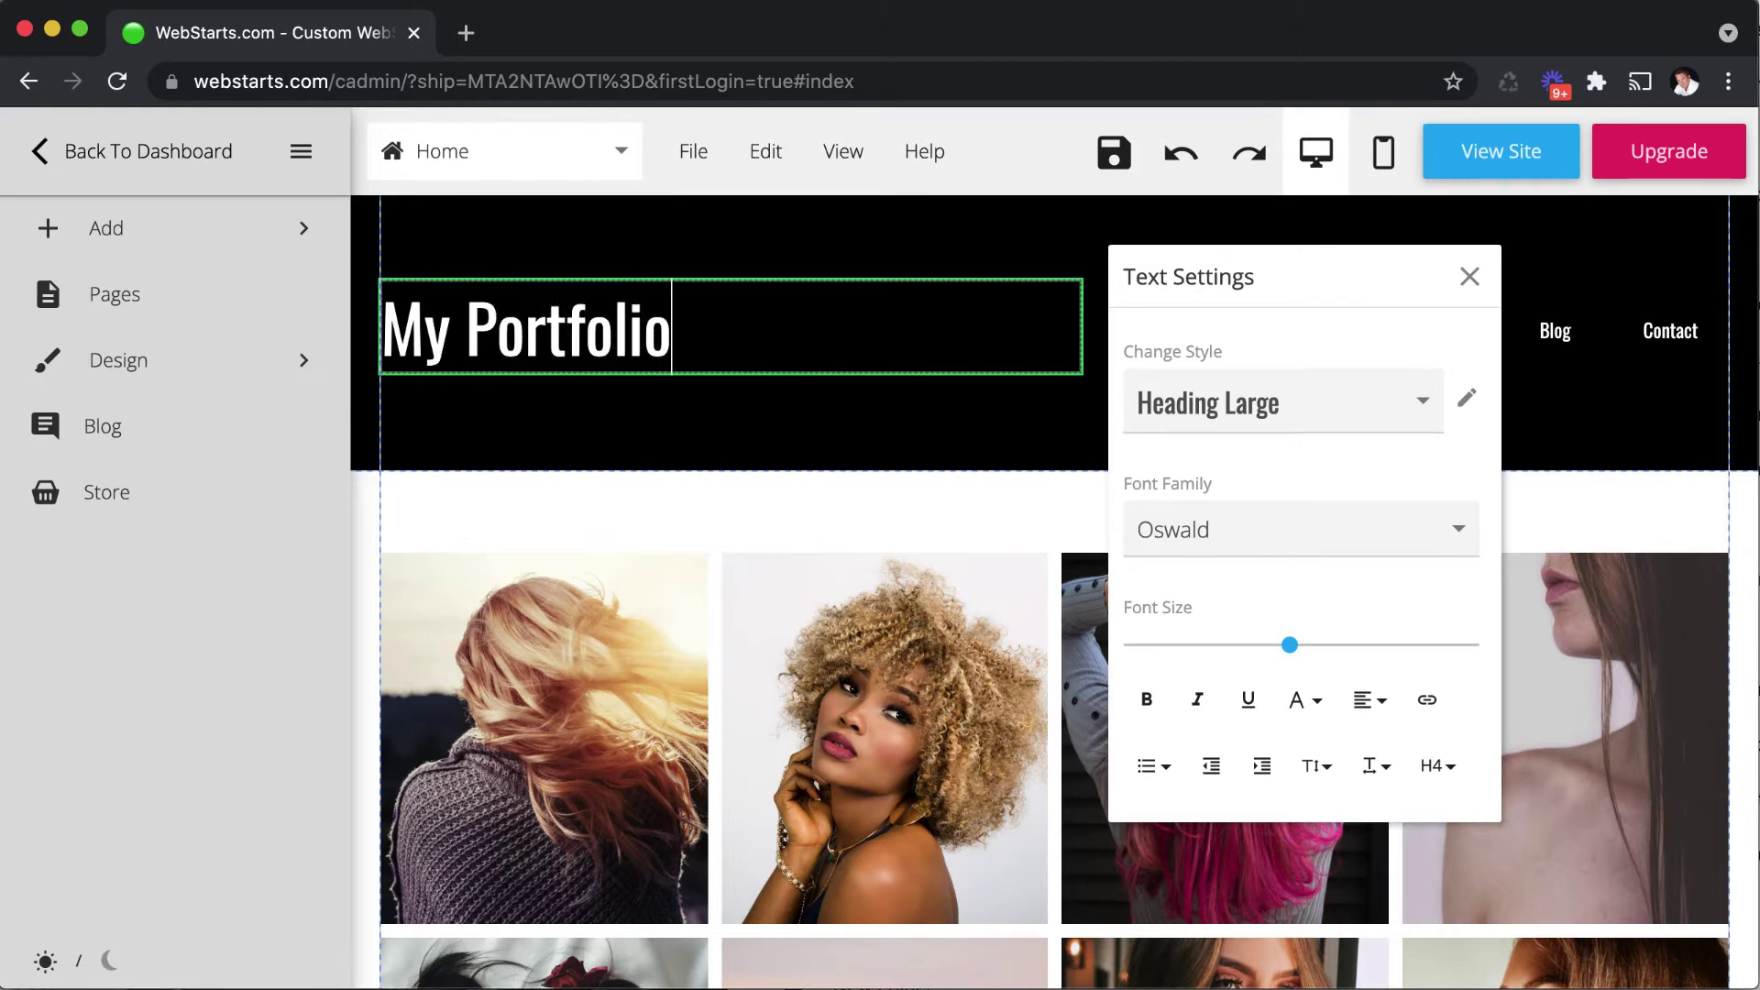
click(757, 451)
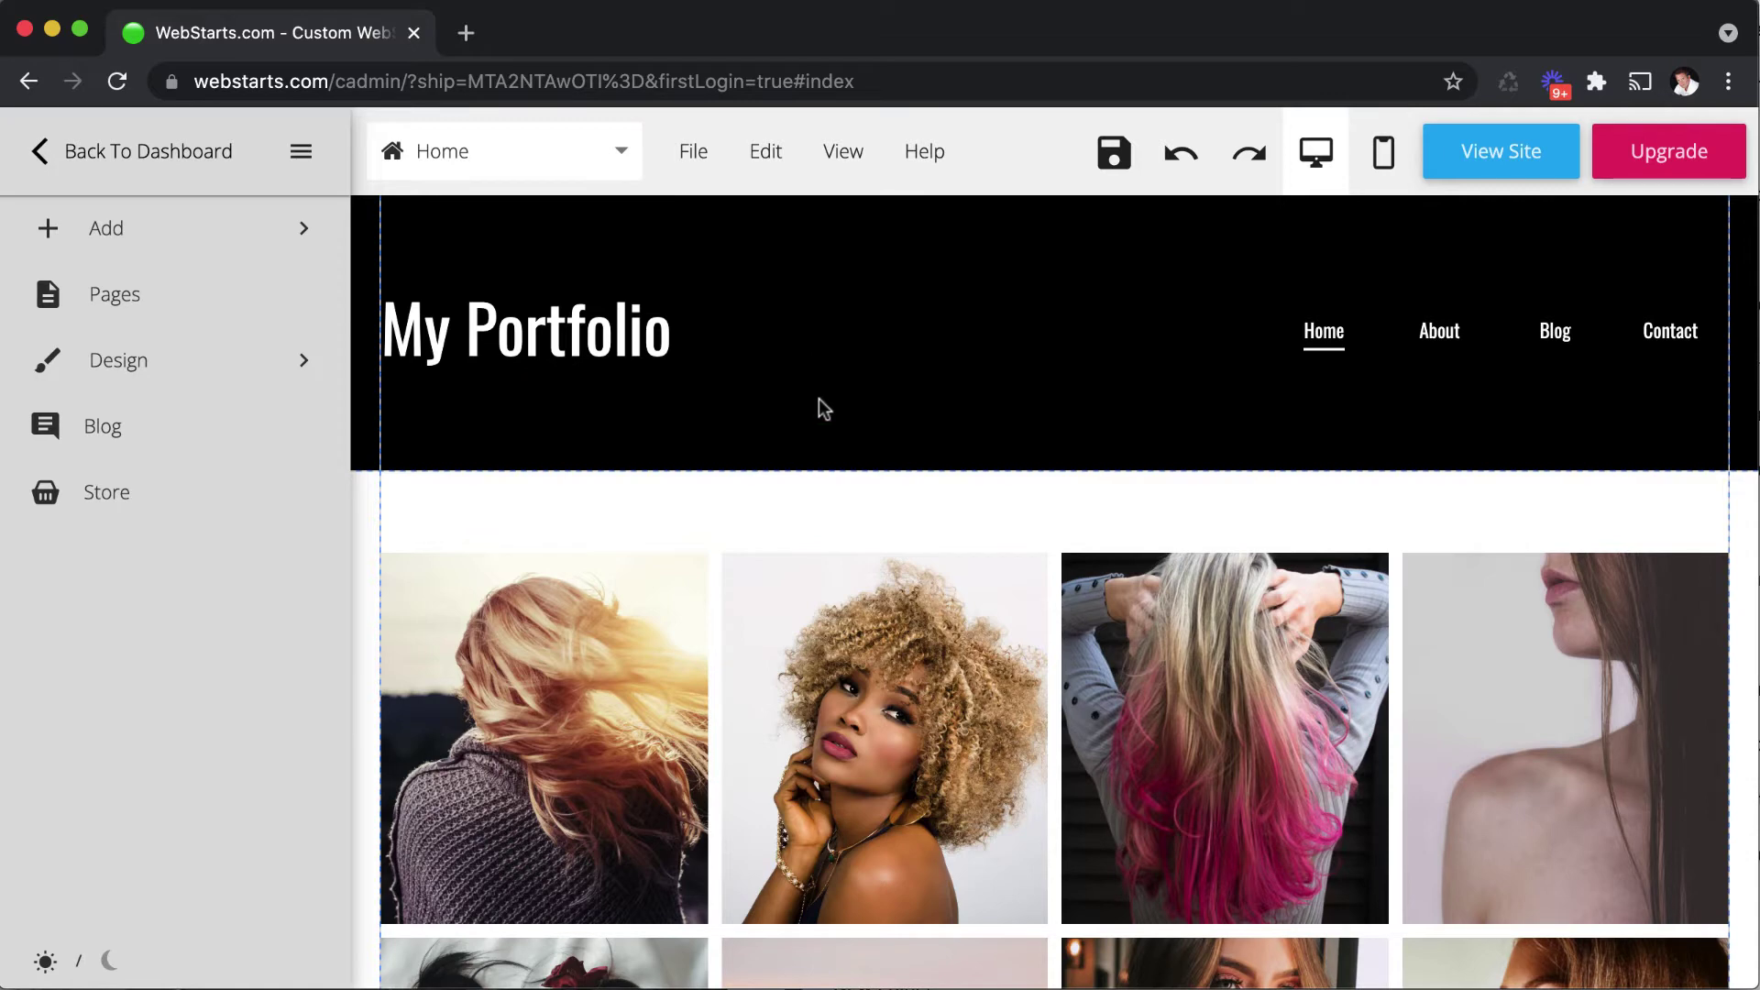
Step: Drop an image element over the gallery, then delete it again
scroll(775, 532, down, 3)
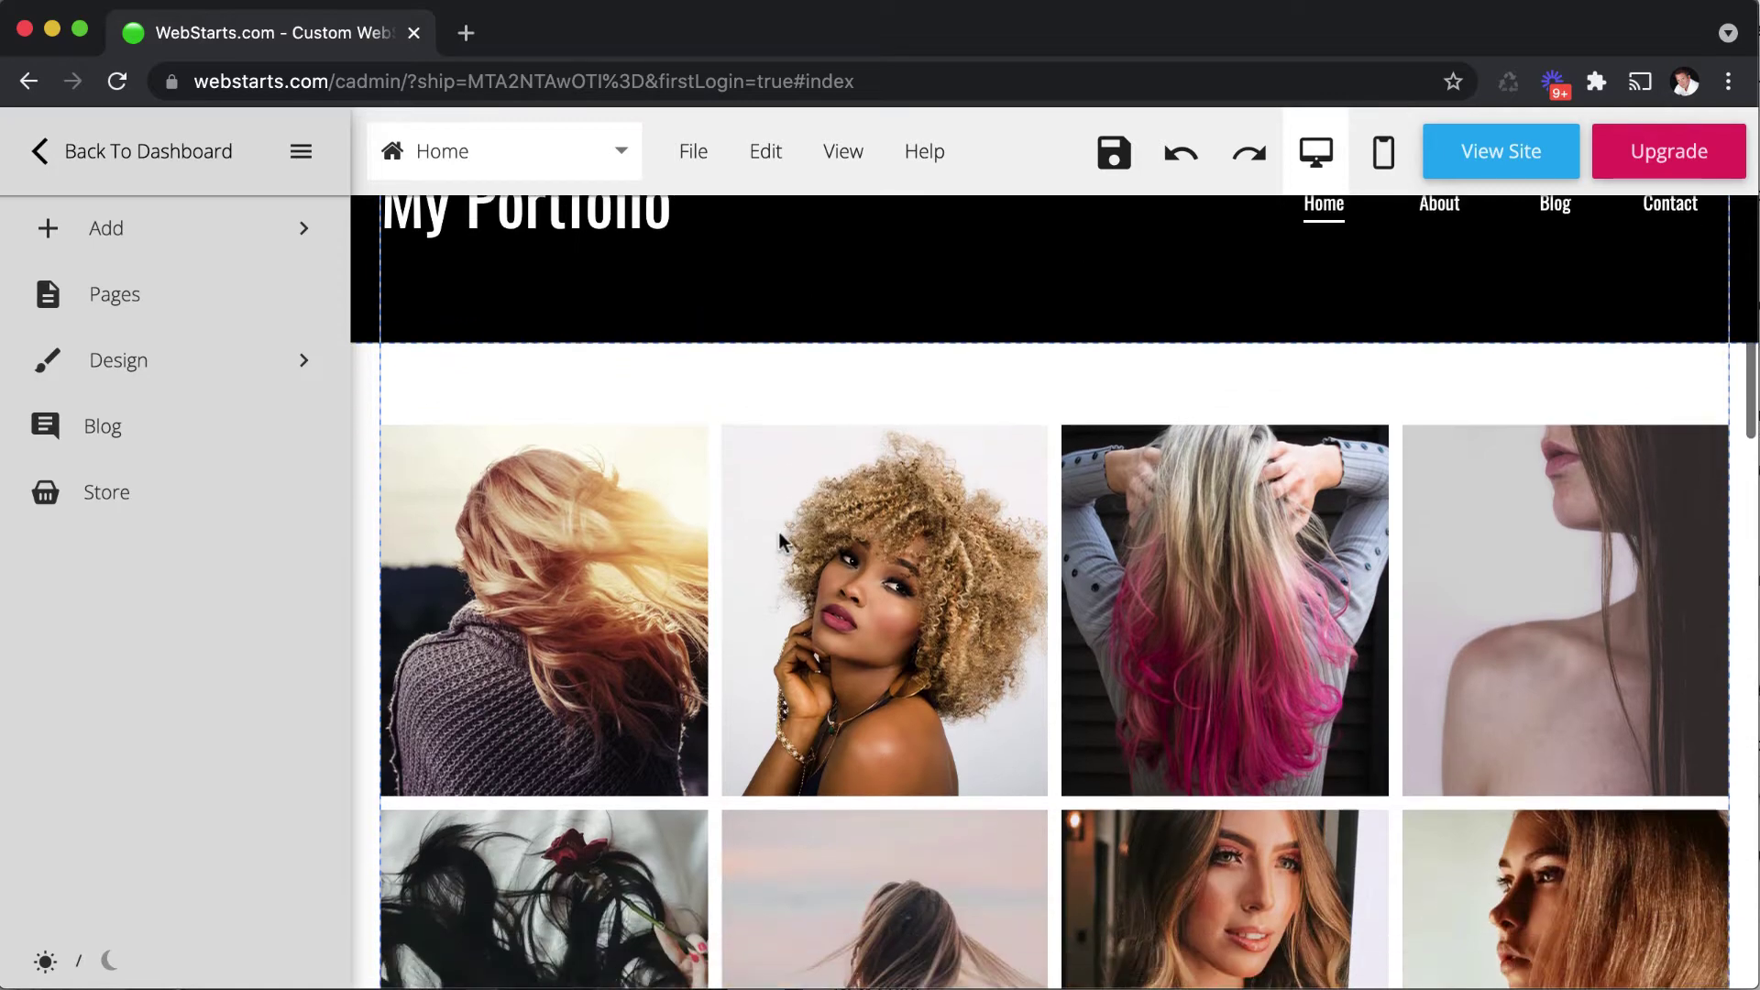
scroll(779, 541, down, 2)
scroll(786, 546, down, 1)
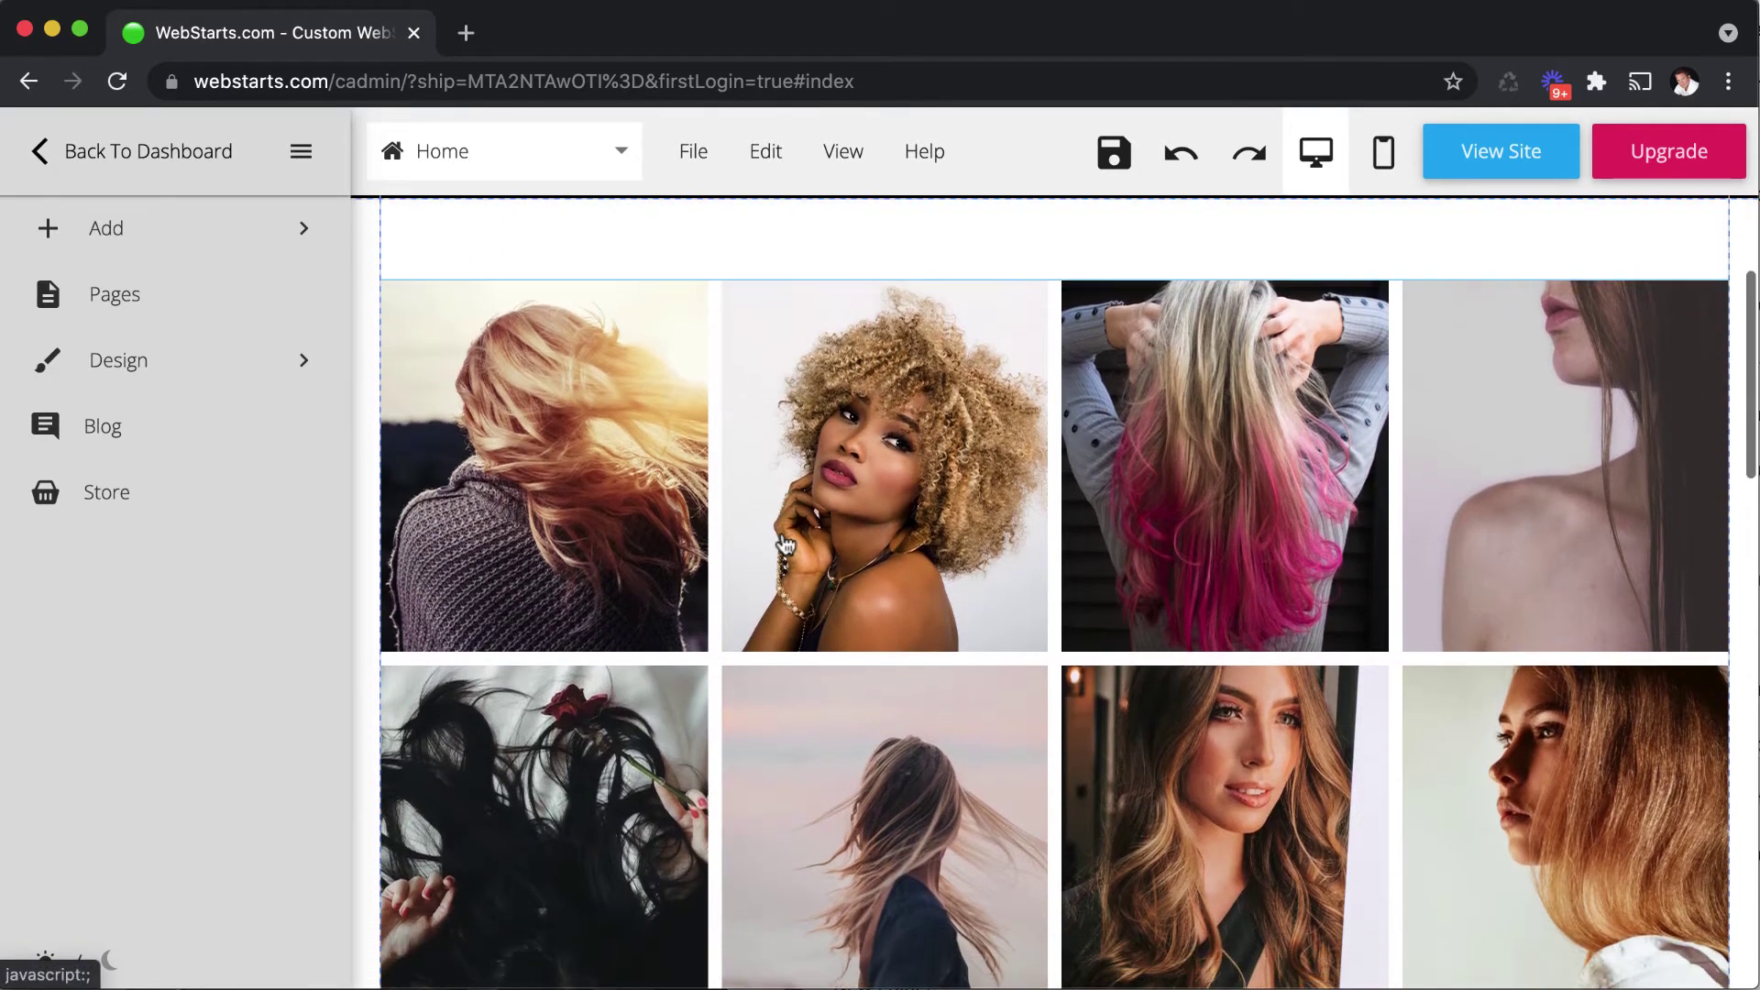
scroll(514, 440, up, 1)
click(330, 258)
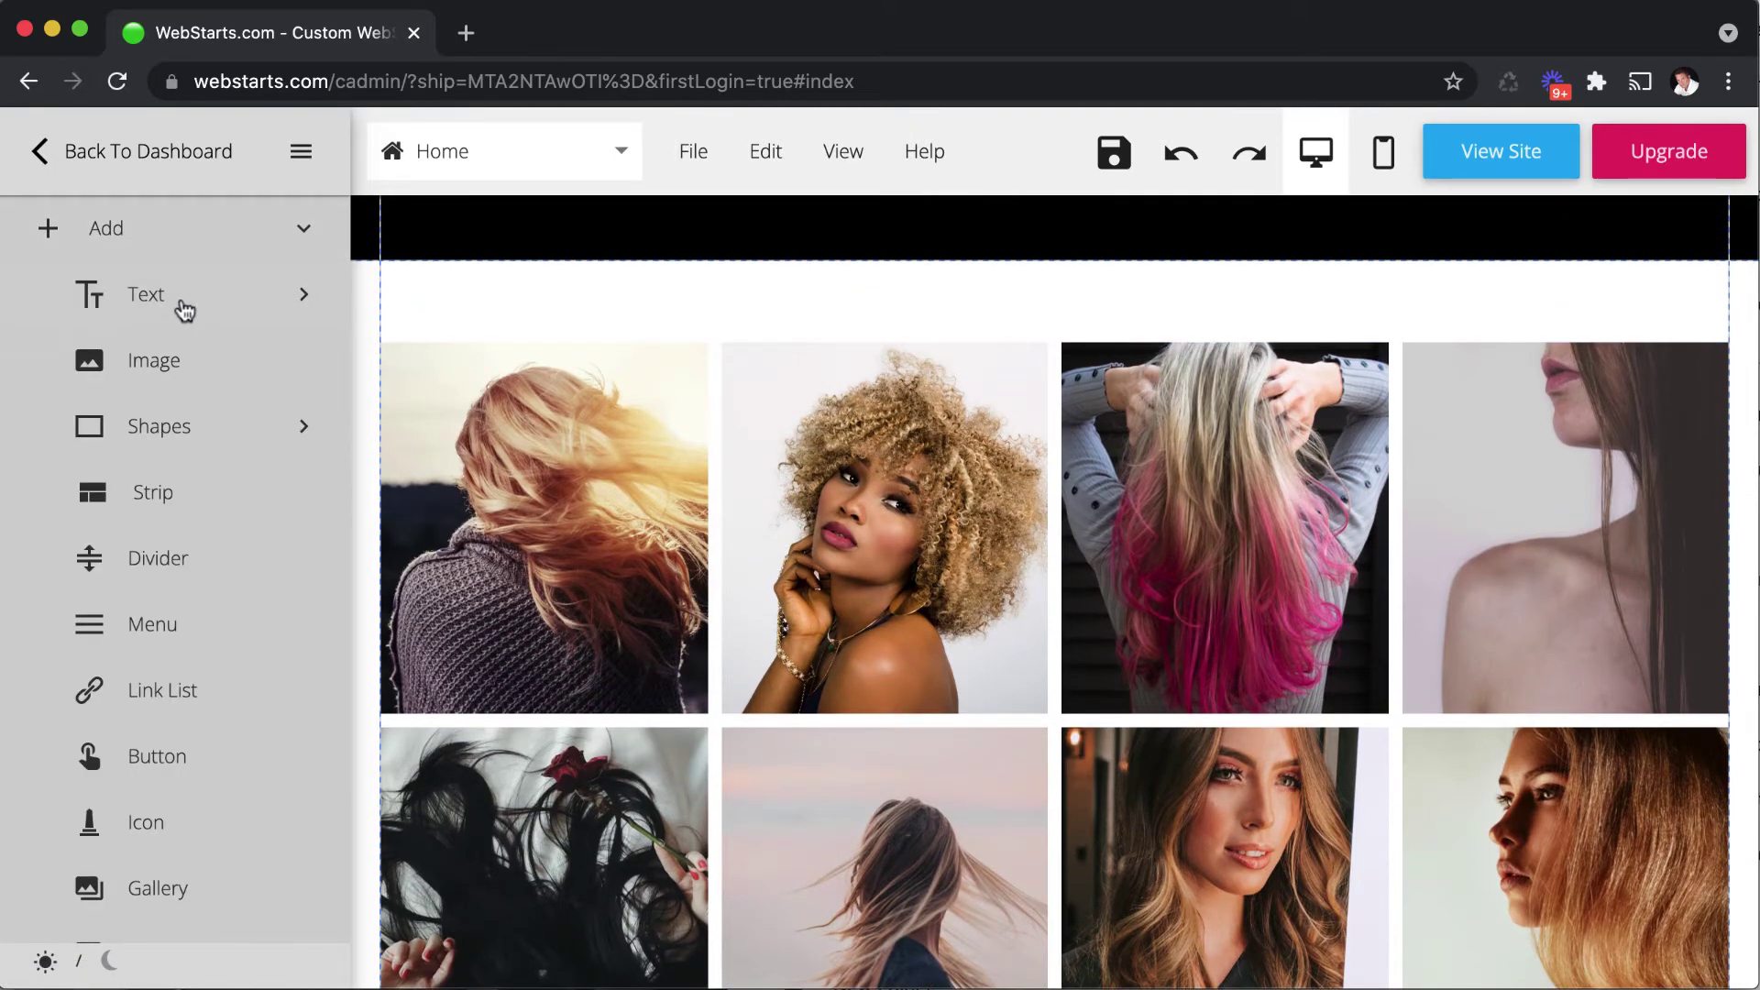
drag(165, 357, 996, 639)
key(Delete)
Step: Browse the image library's stock photos and close it without inserting anything
click(169, 364)
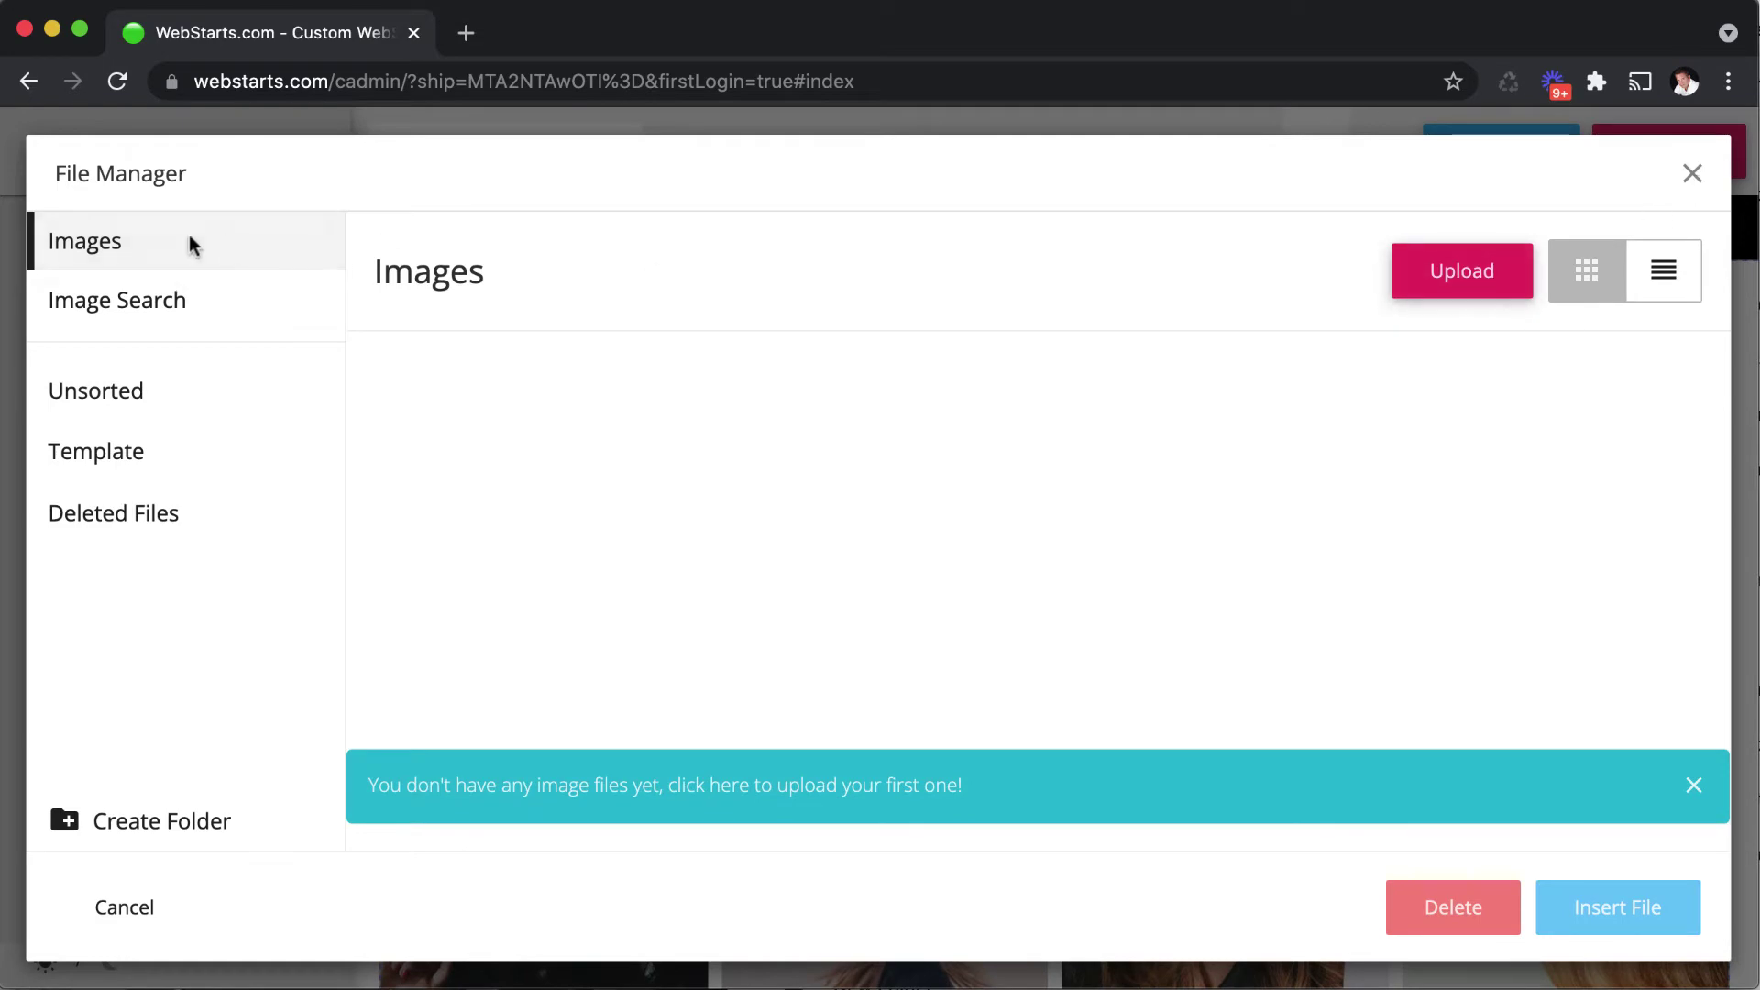
click(177, 318)
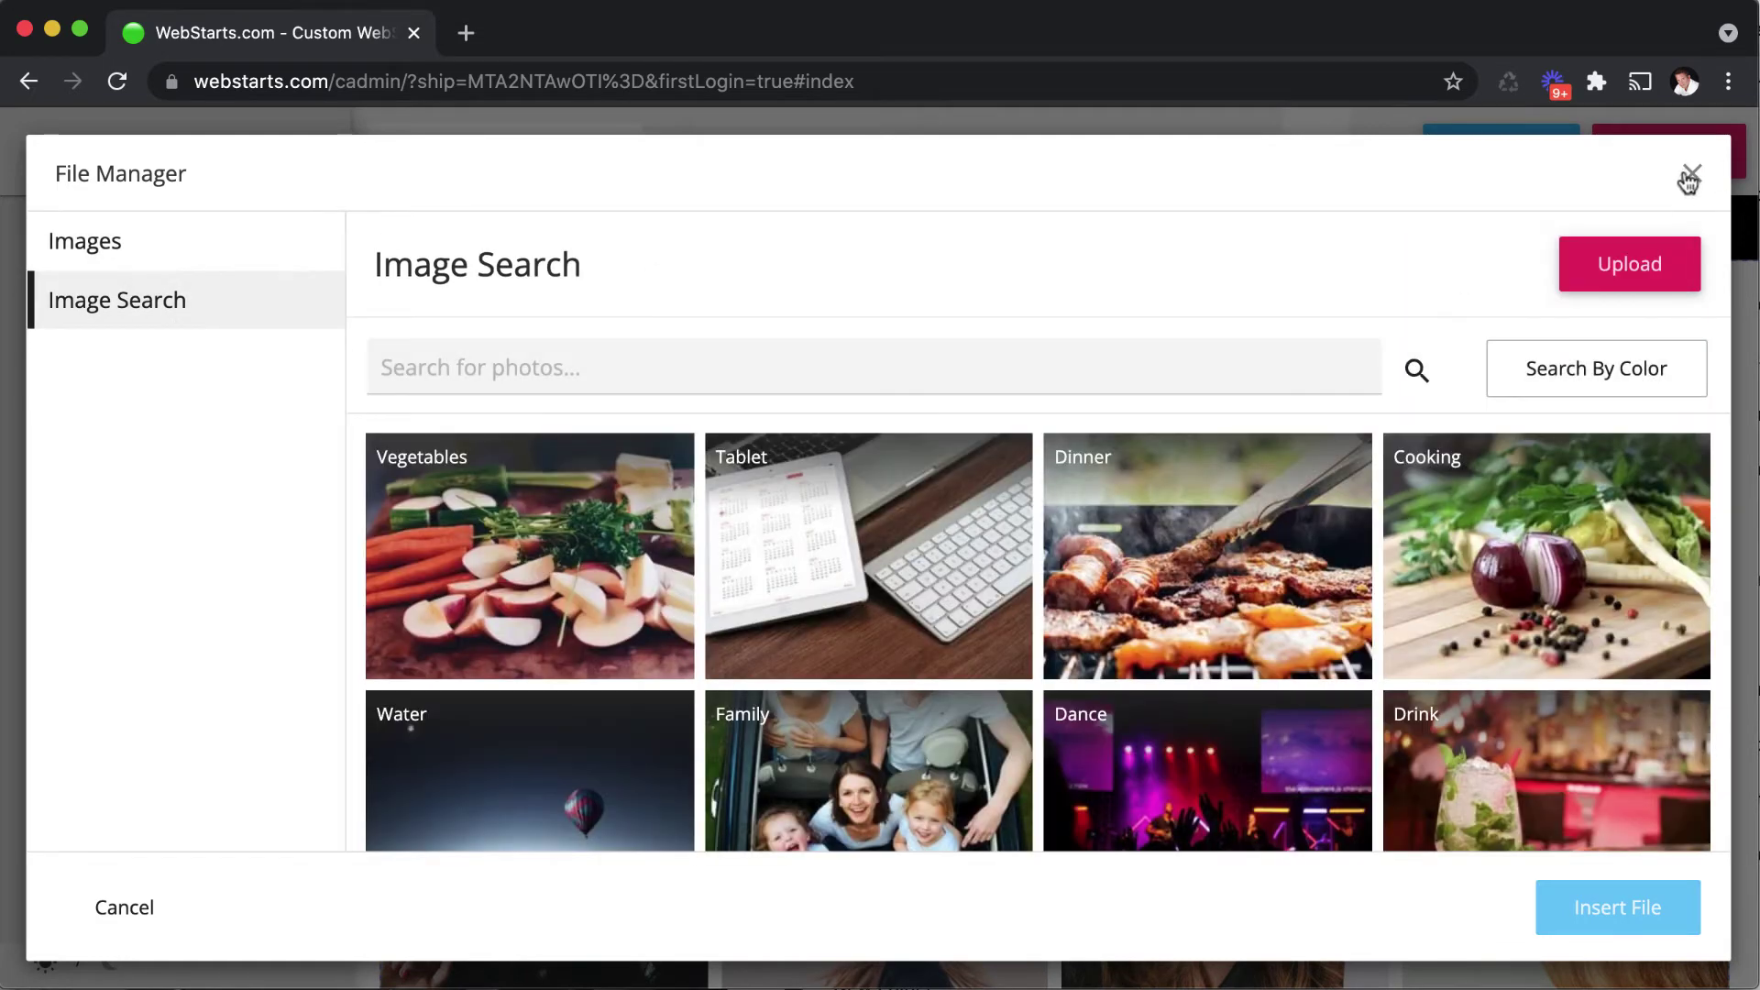
click(1692, 174)
click(261, 228)
Step: Drag a heading from the text elements and delete the 'Title. Double click here.' placeholder heading
click(275, 247)
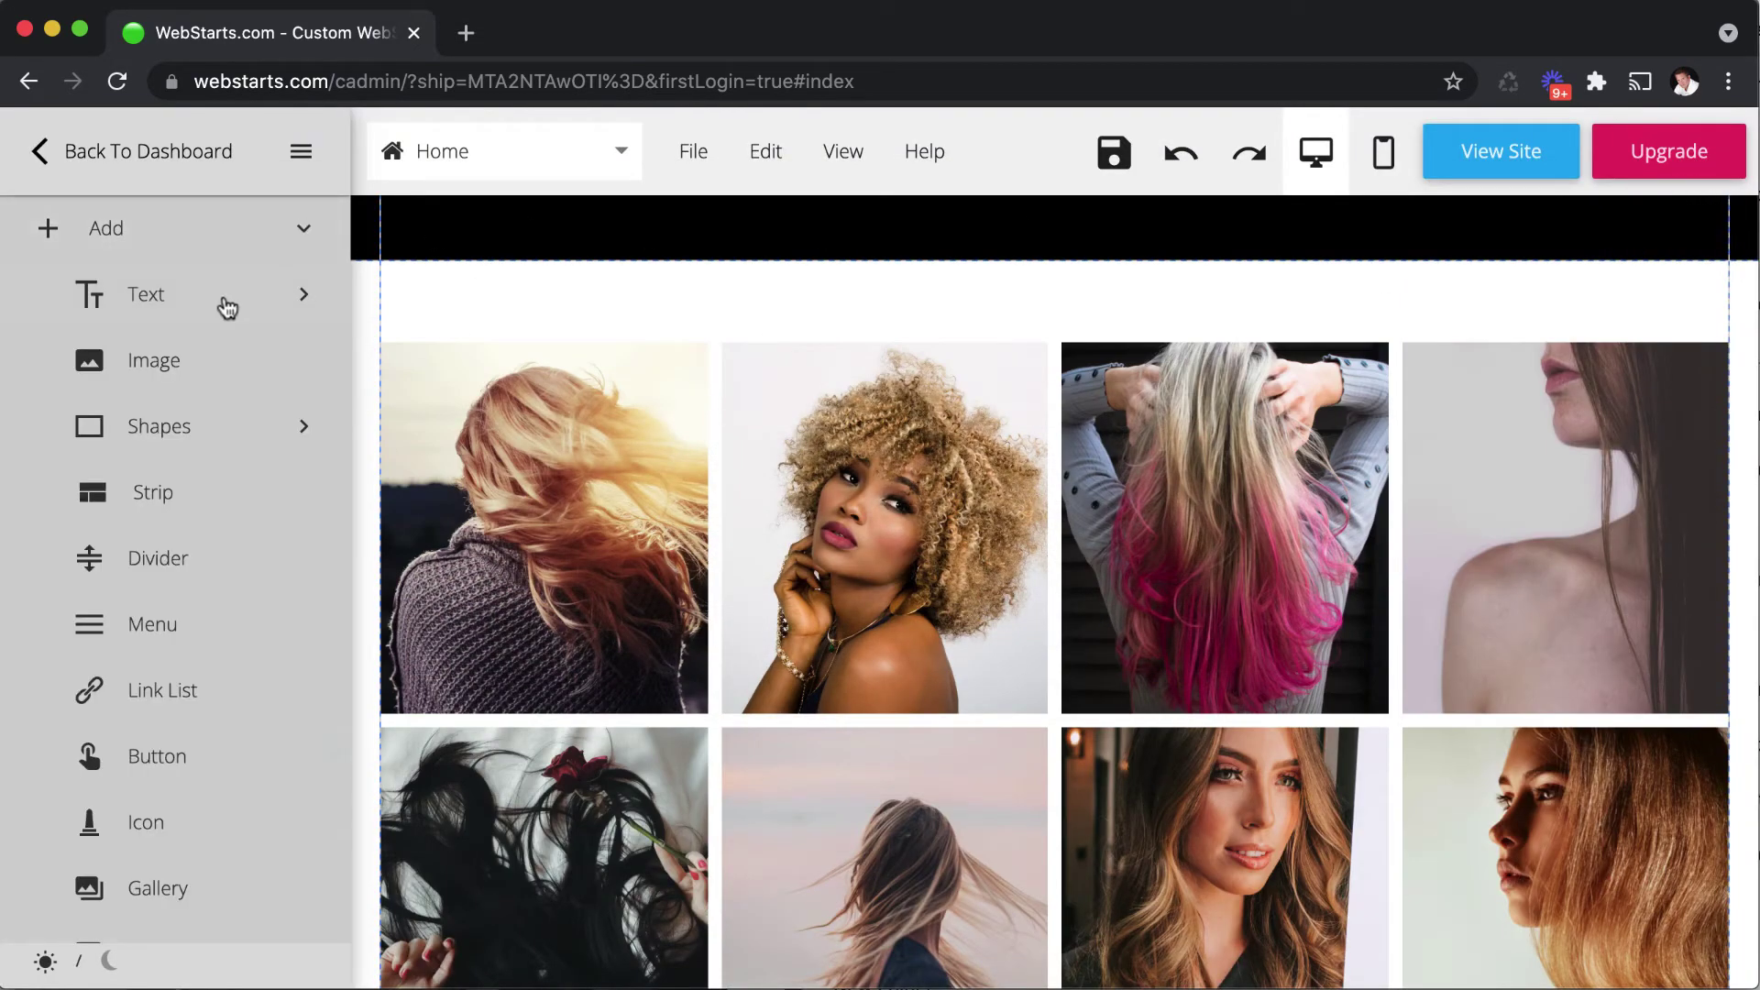
click(248, 316)
drag(228, 400, 926, 513)
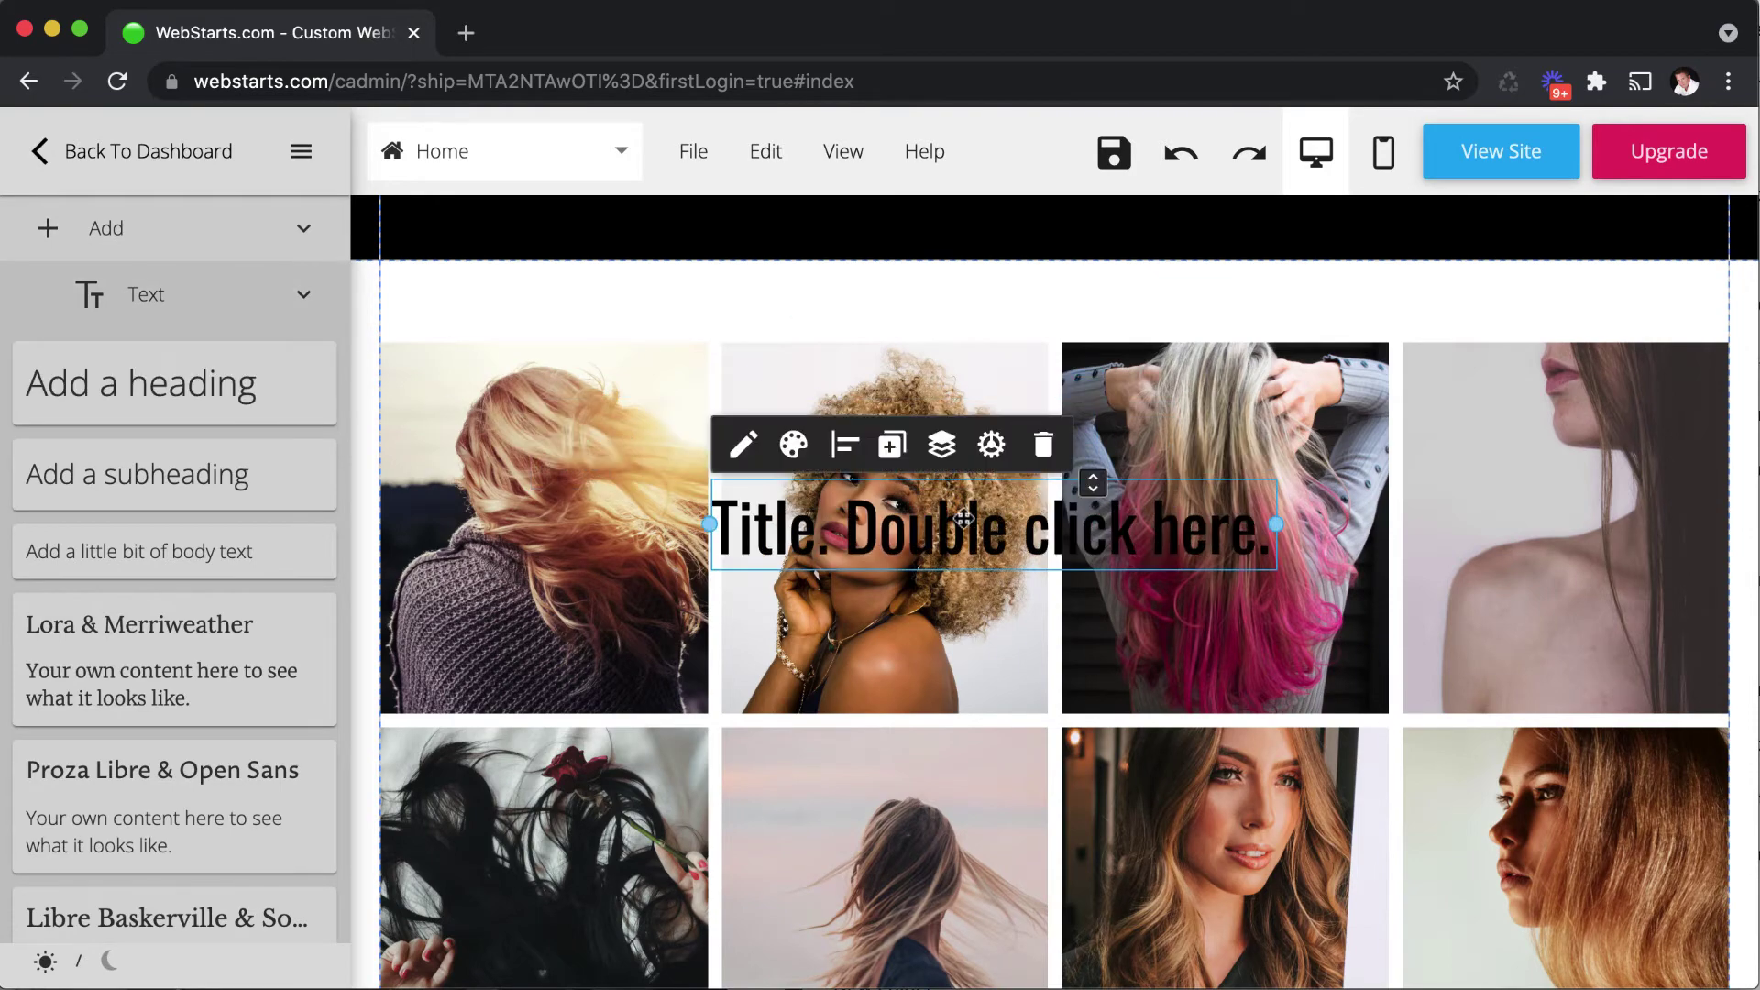
click(1041, 449)
scroll(832, 411, up, 3)
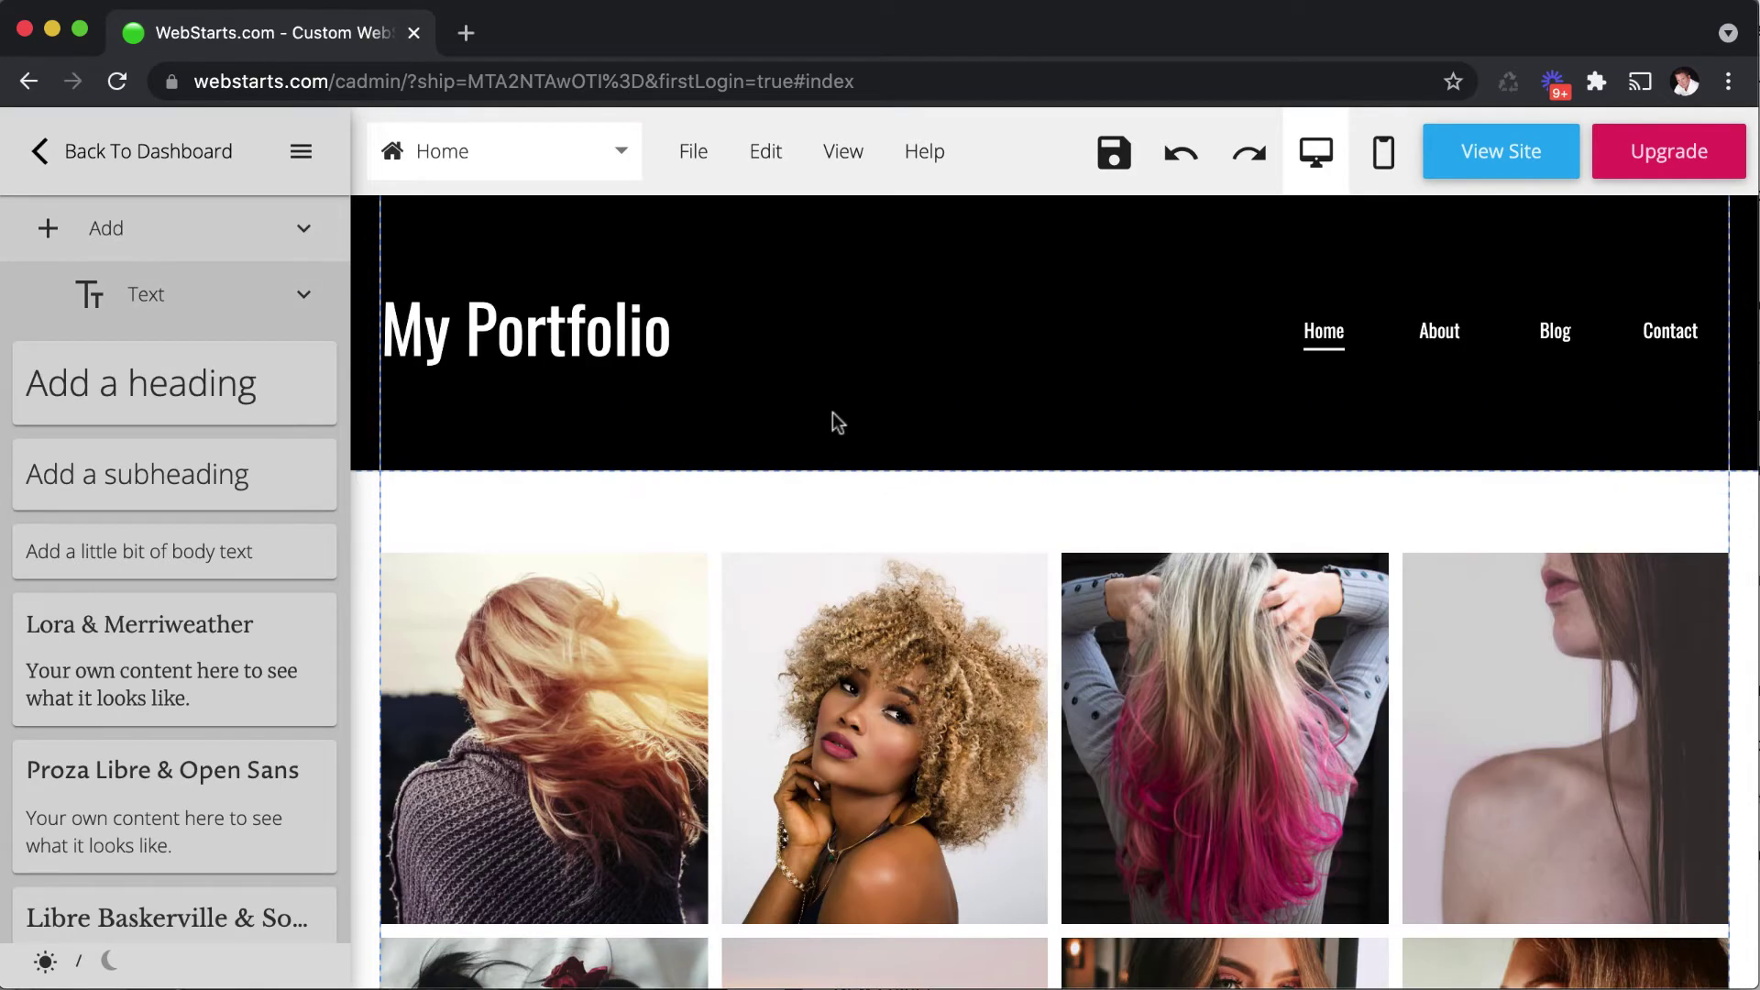
scroll(1041, 467, down, 3)
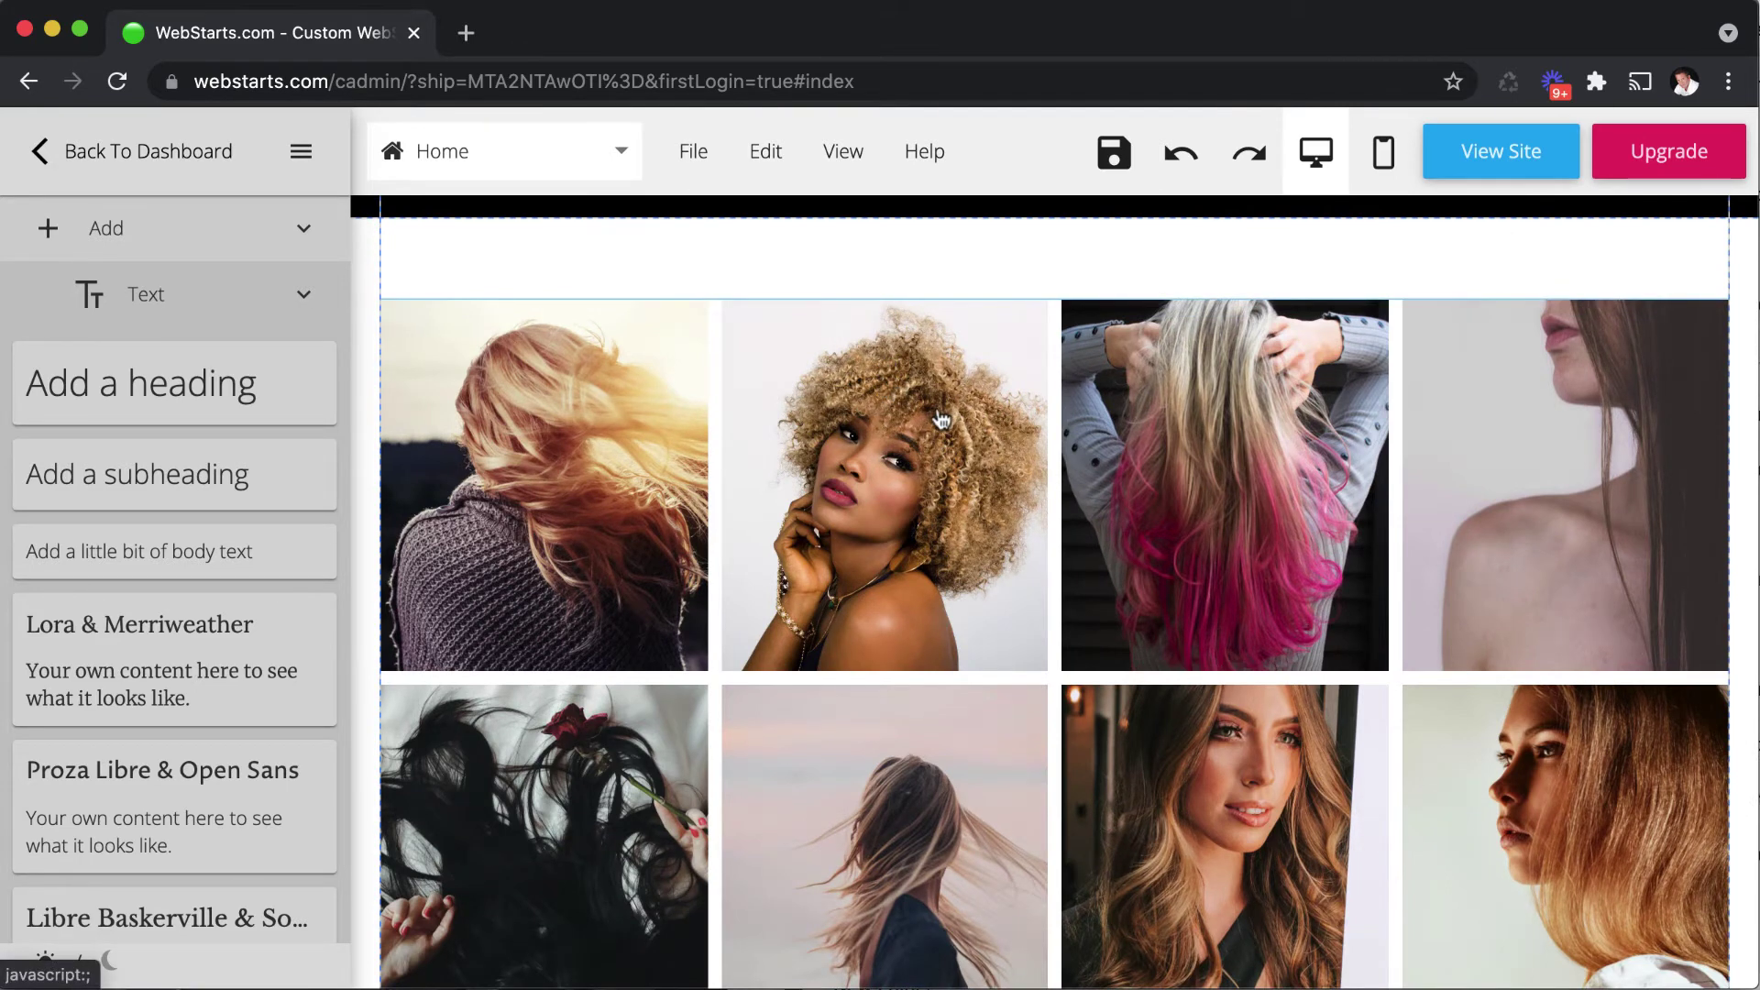
Step: Select the photo gallery and open its photo list for editing
click(930, 438)
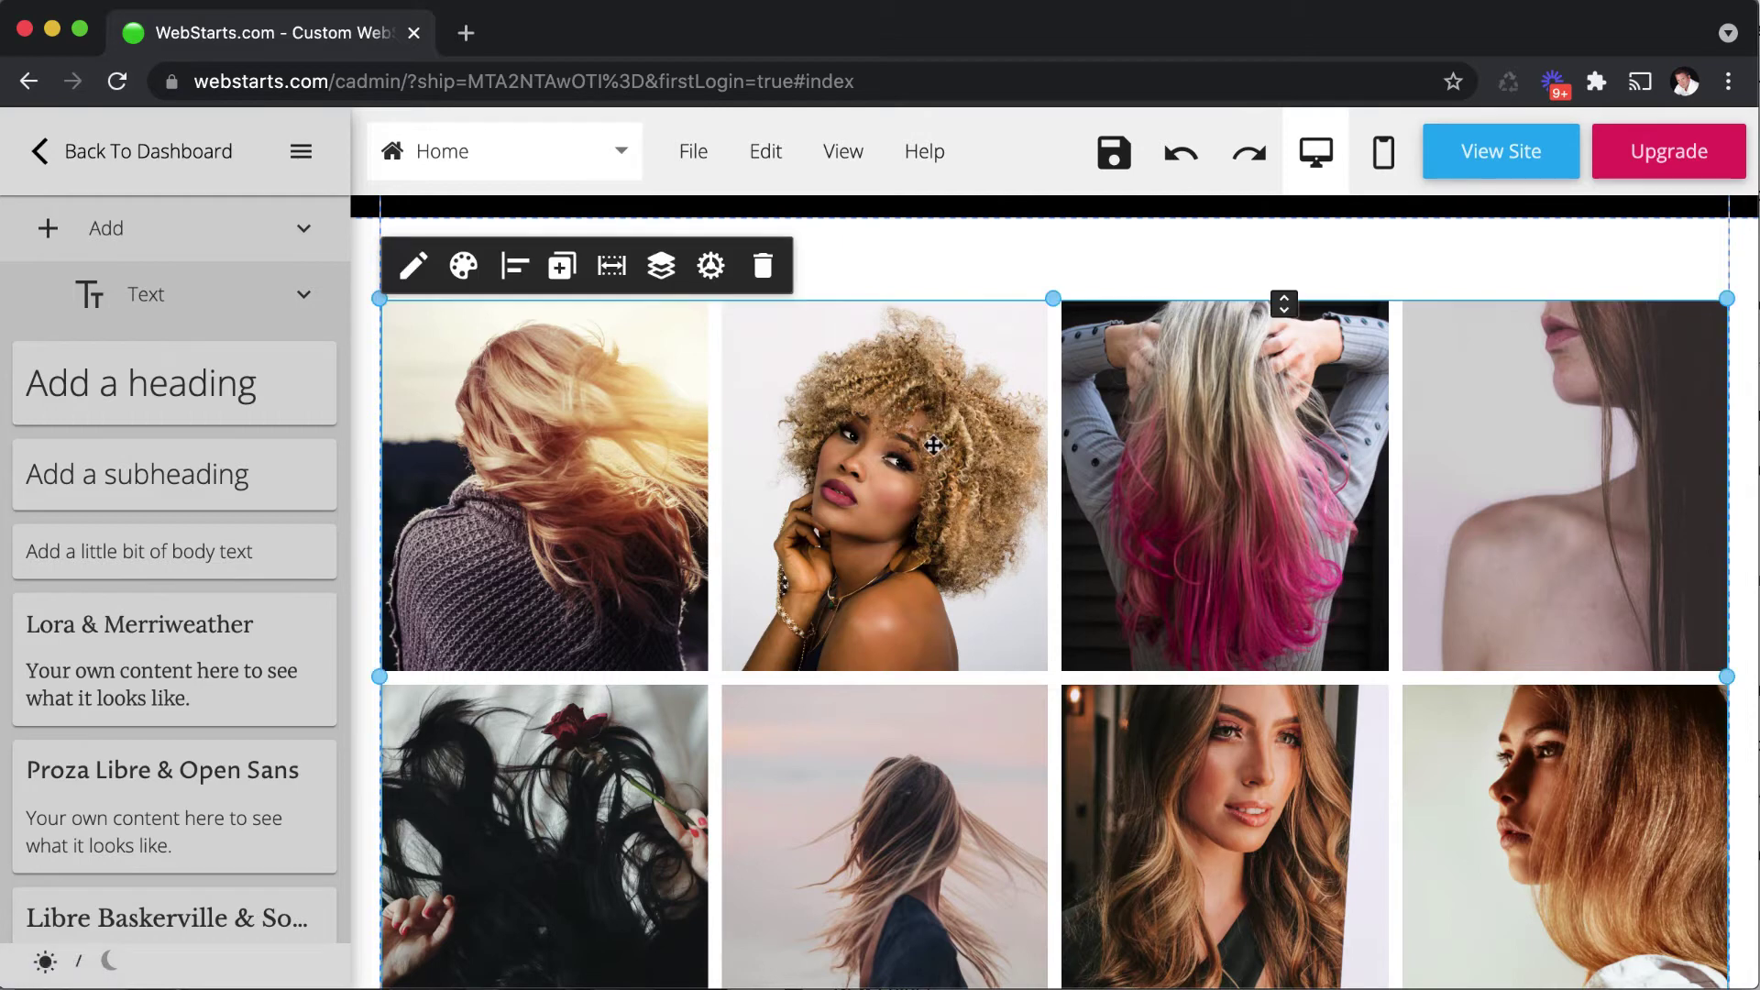
scroll(933, 445, up, 1)
scroll(1044, 617, down, 1)
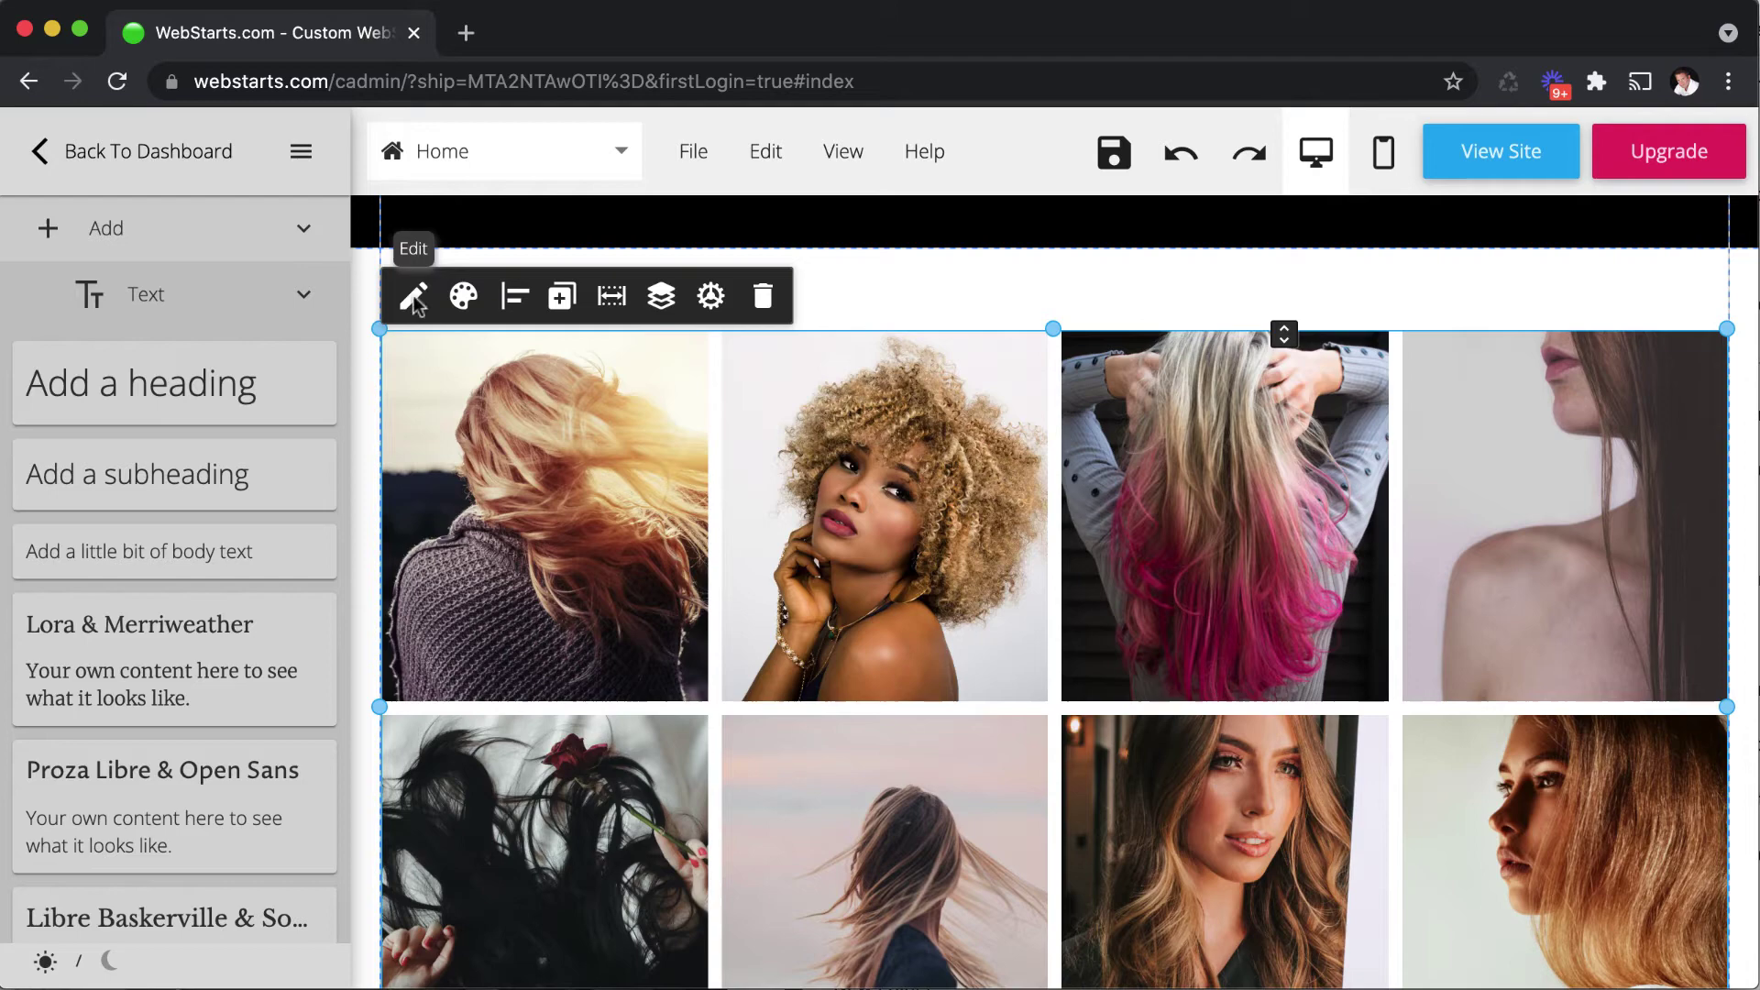
click(413, 296)
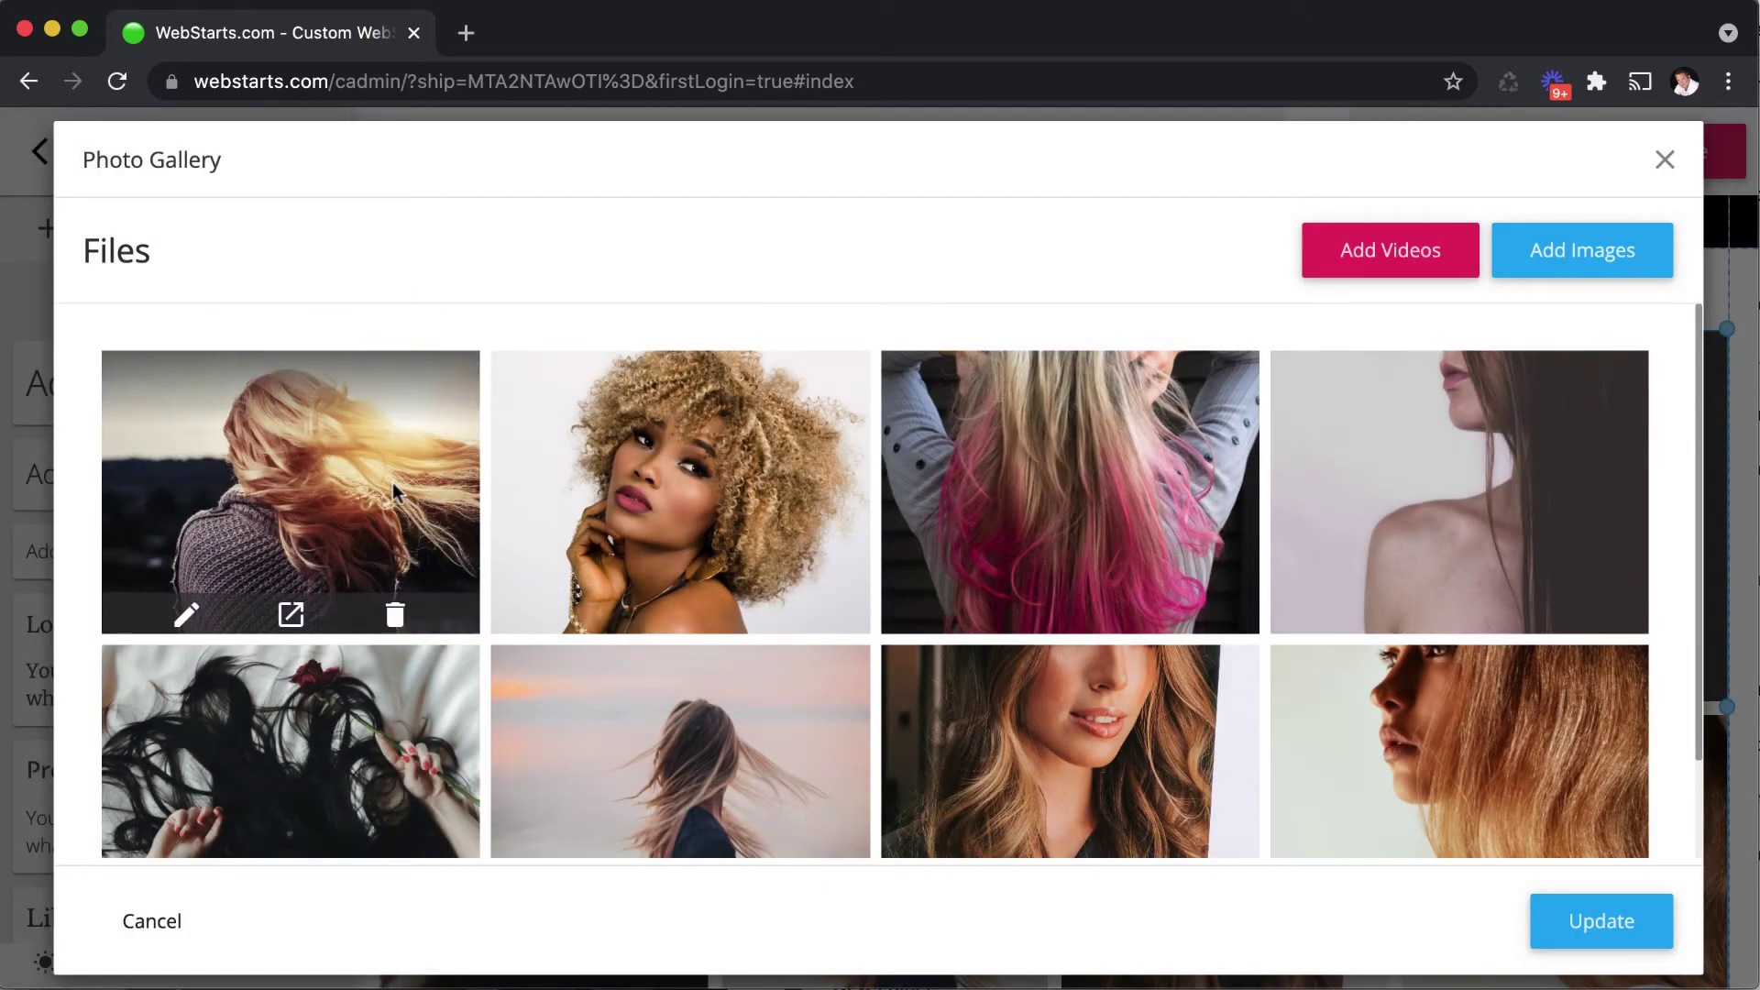
mouse_move(788, 515)
mouse_move(317, 492)
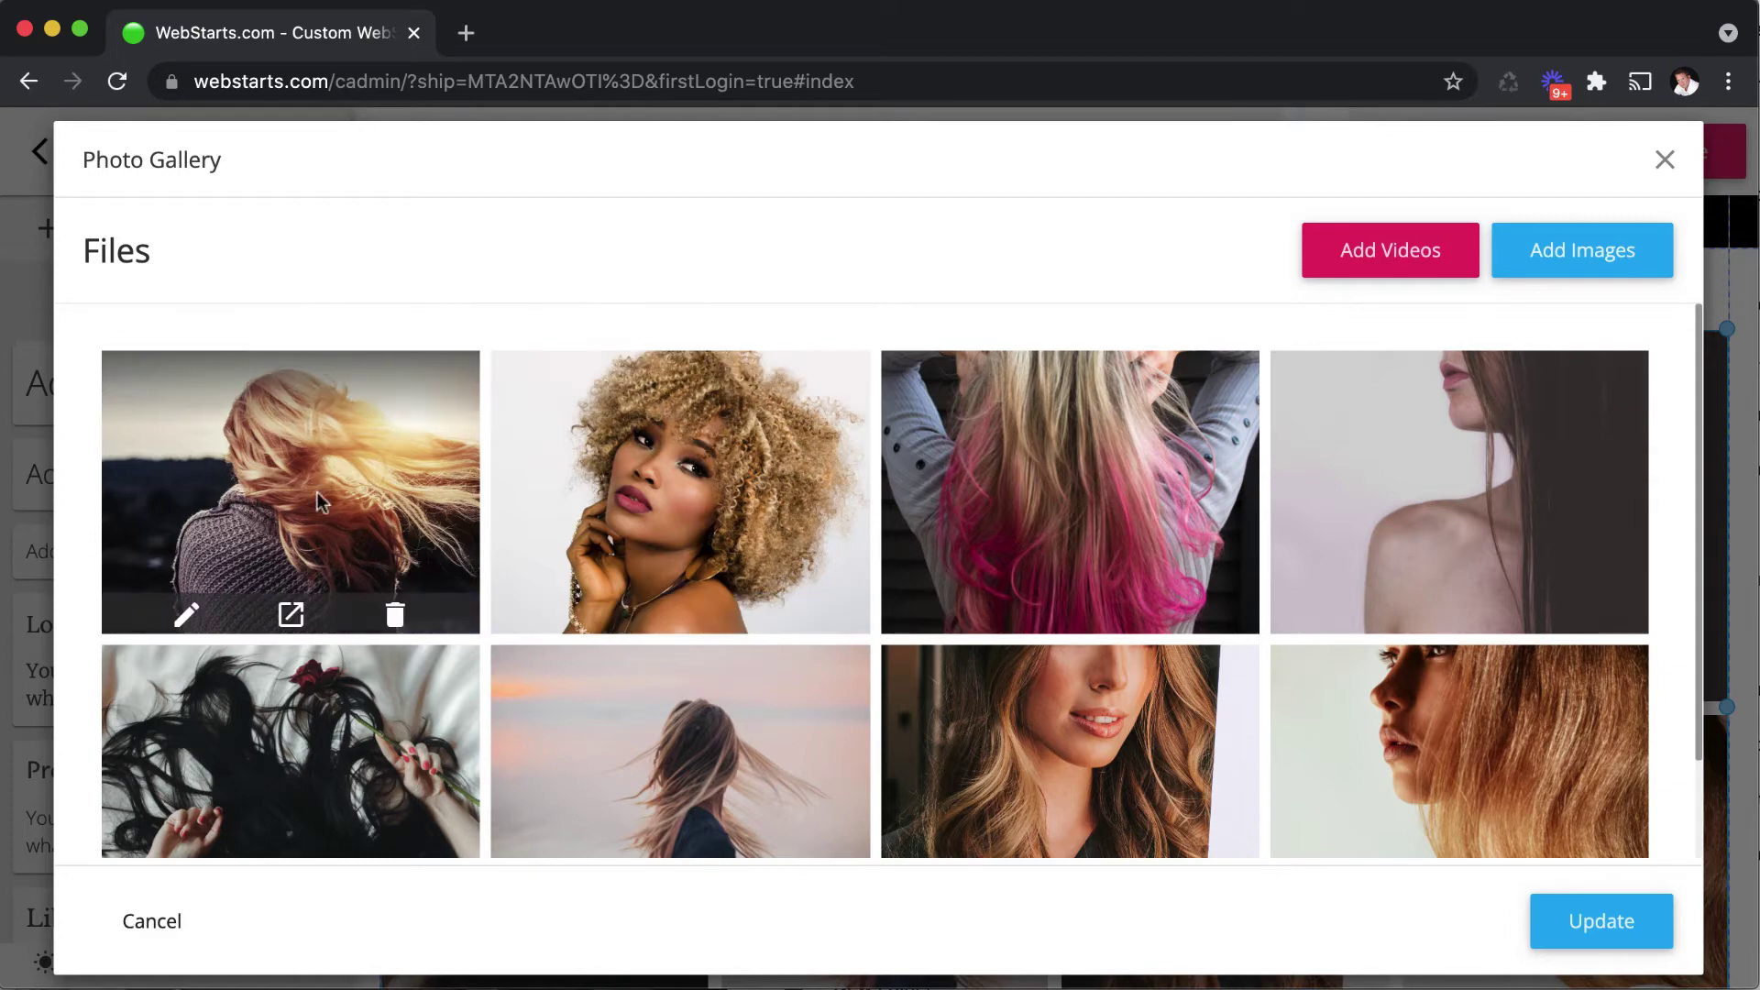
Step: Delete all eight hair photos from the gallery
click(391, 615)
click(394, 614)
click(394, 615)
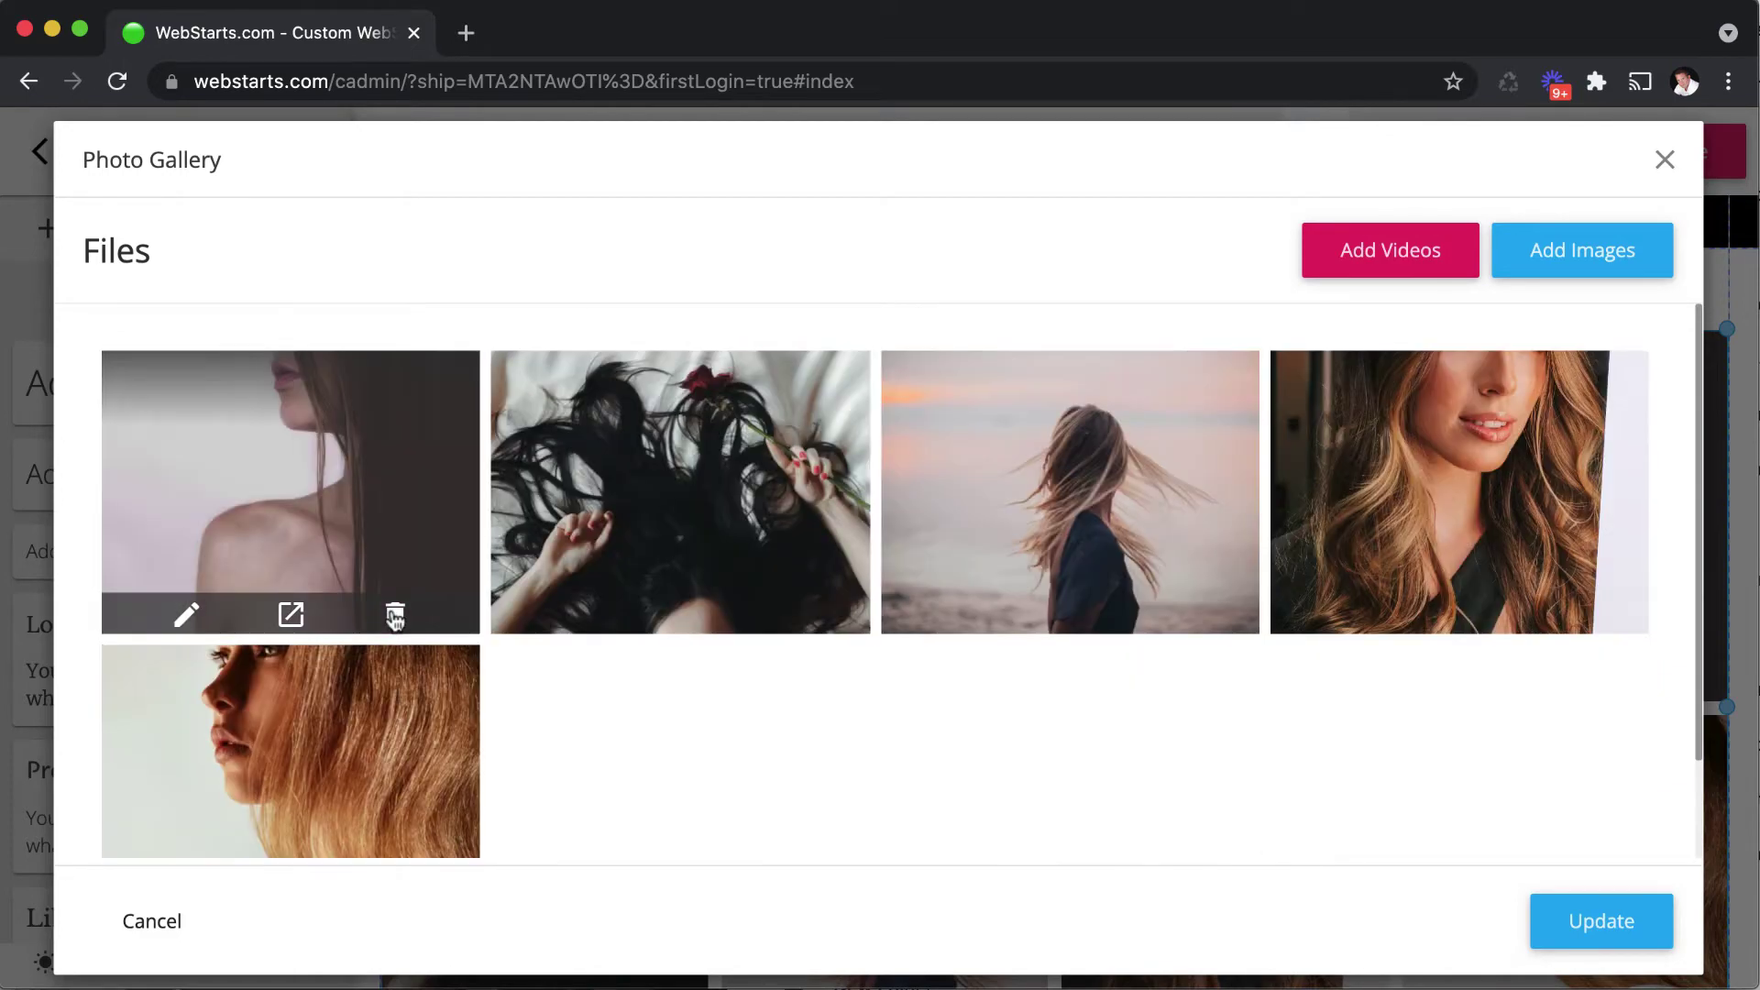
click(394, 615)
click(394, 615)
click(394, 615)
click(394, 615)
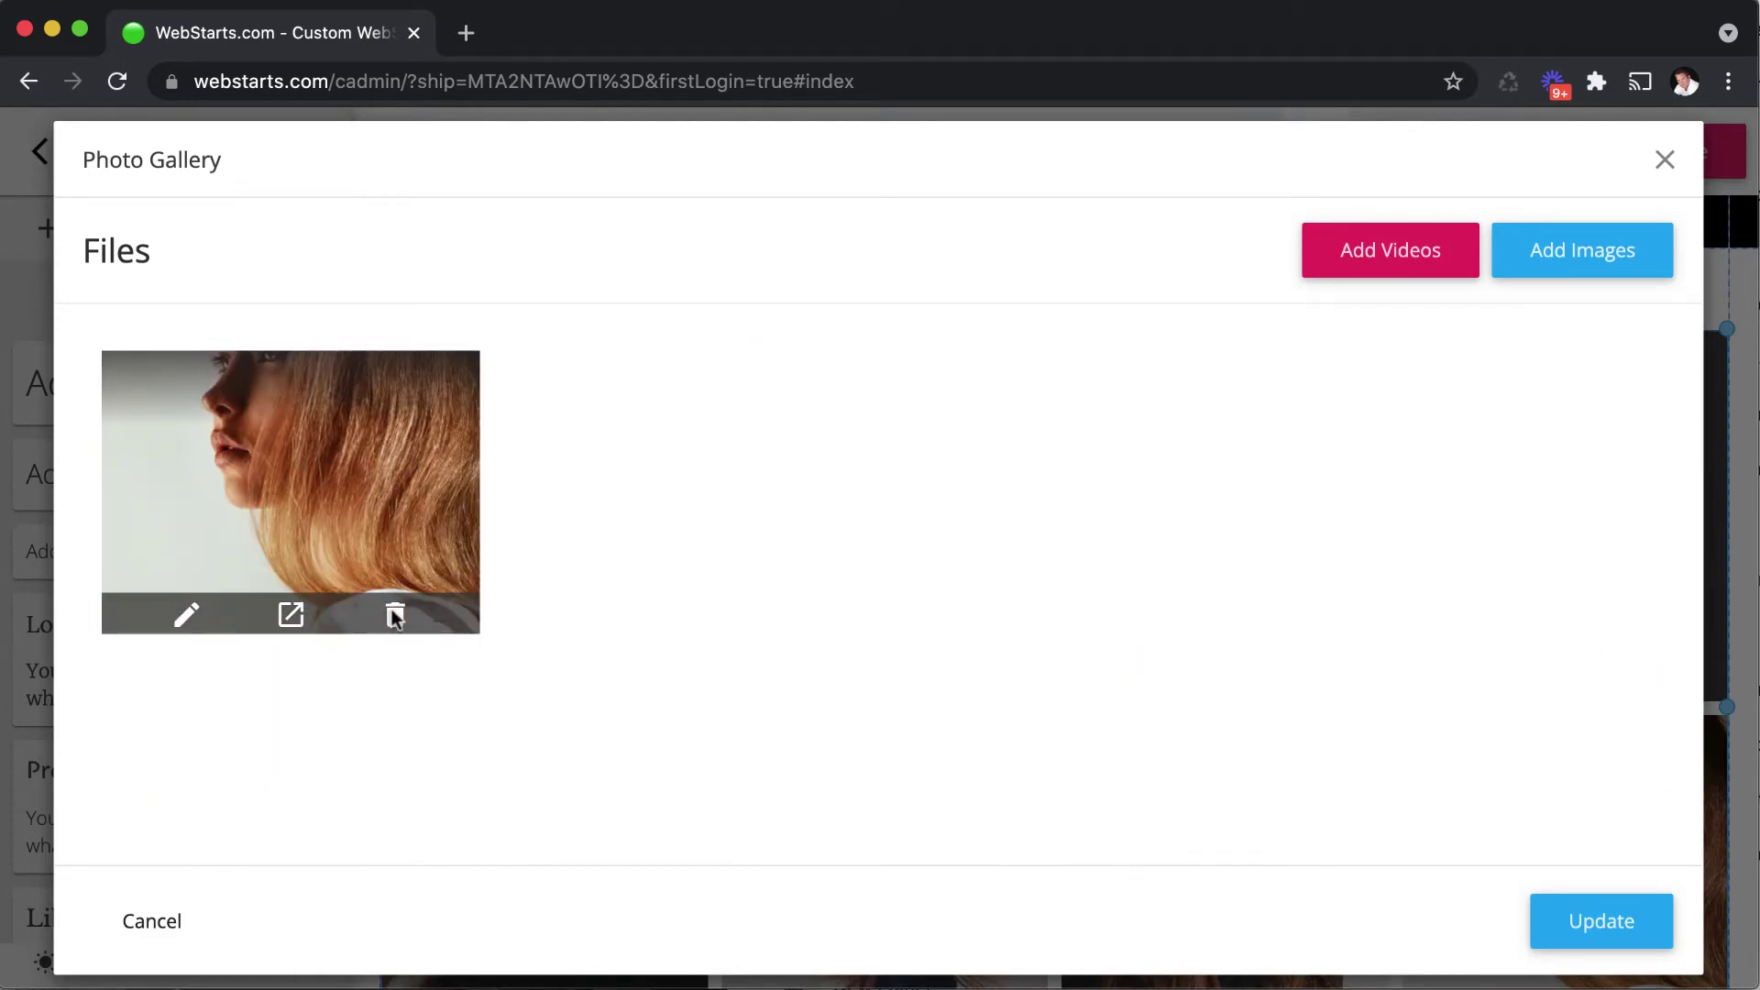
click(394, 615)
click(1549, 259)
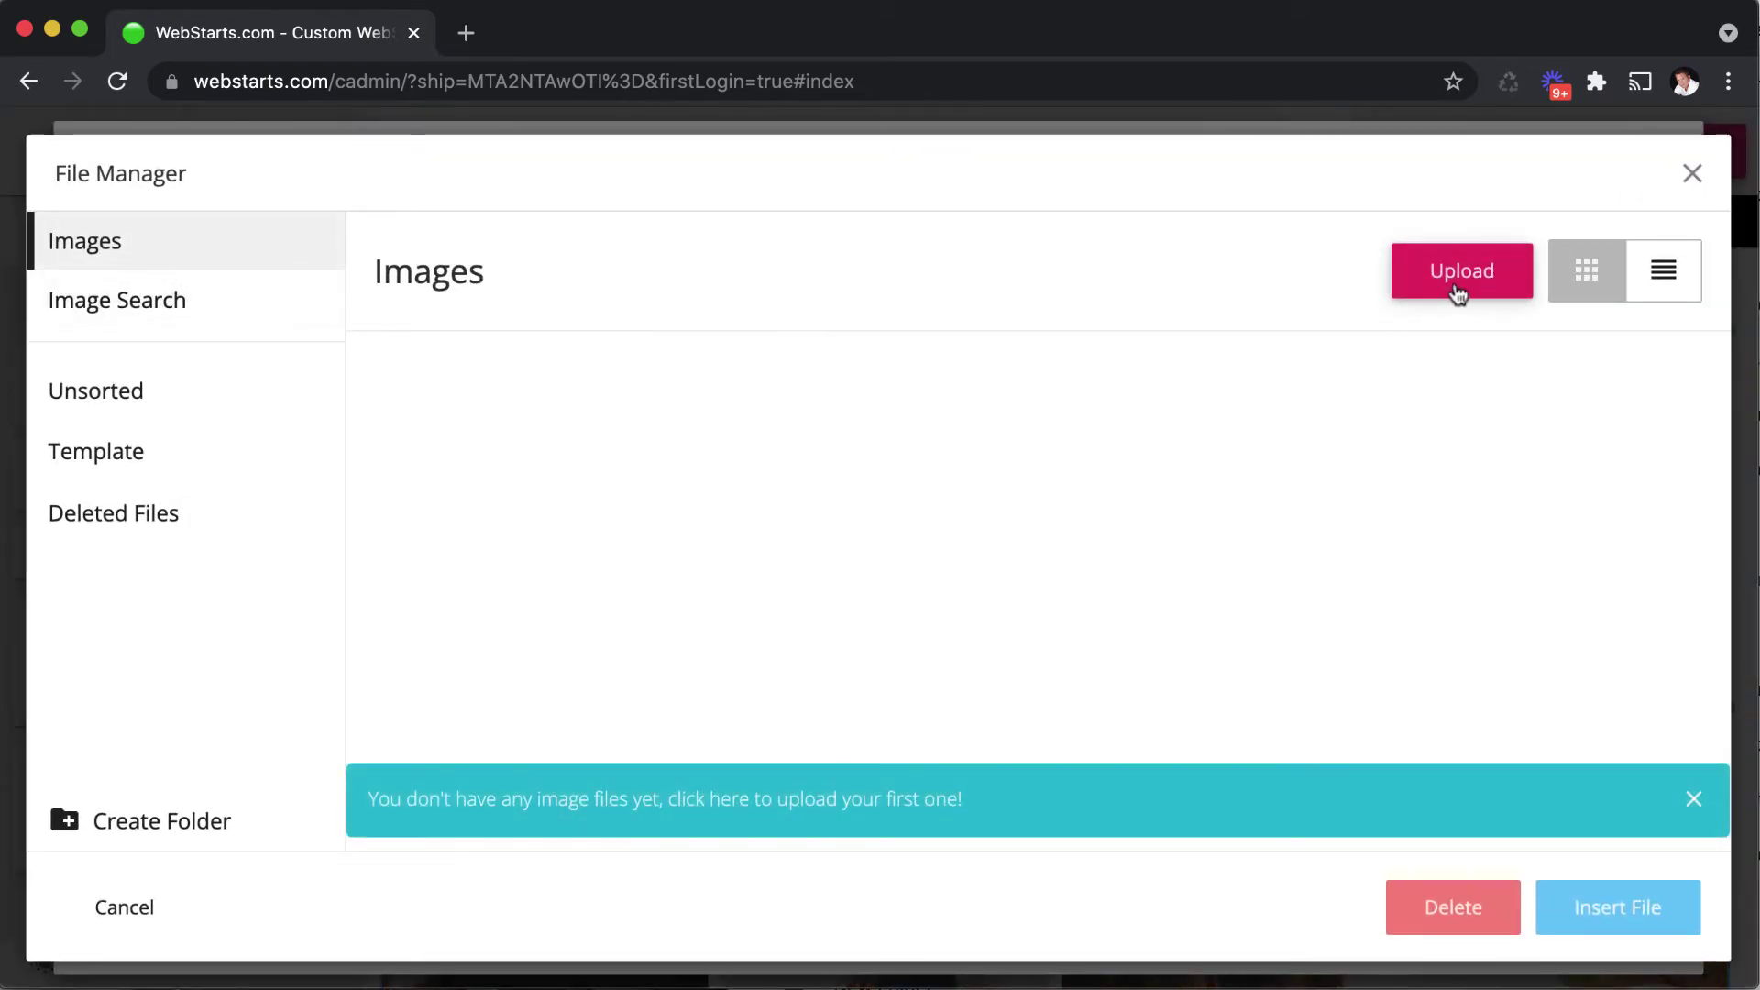
Step: Search stock images for 'artwork' and pick the painting-studio photos
click(238, 319)
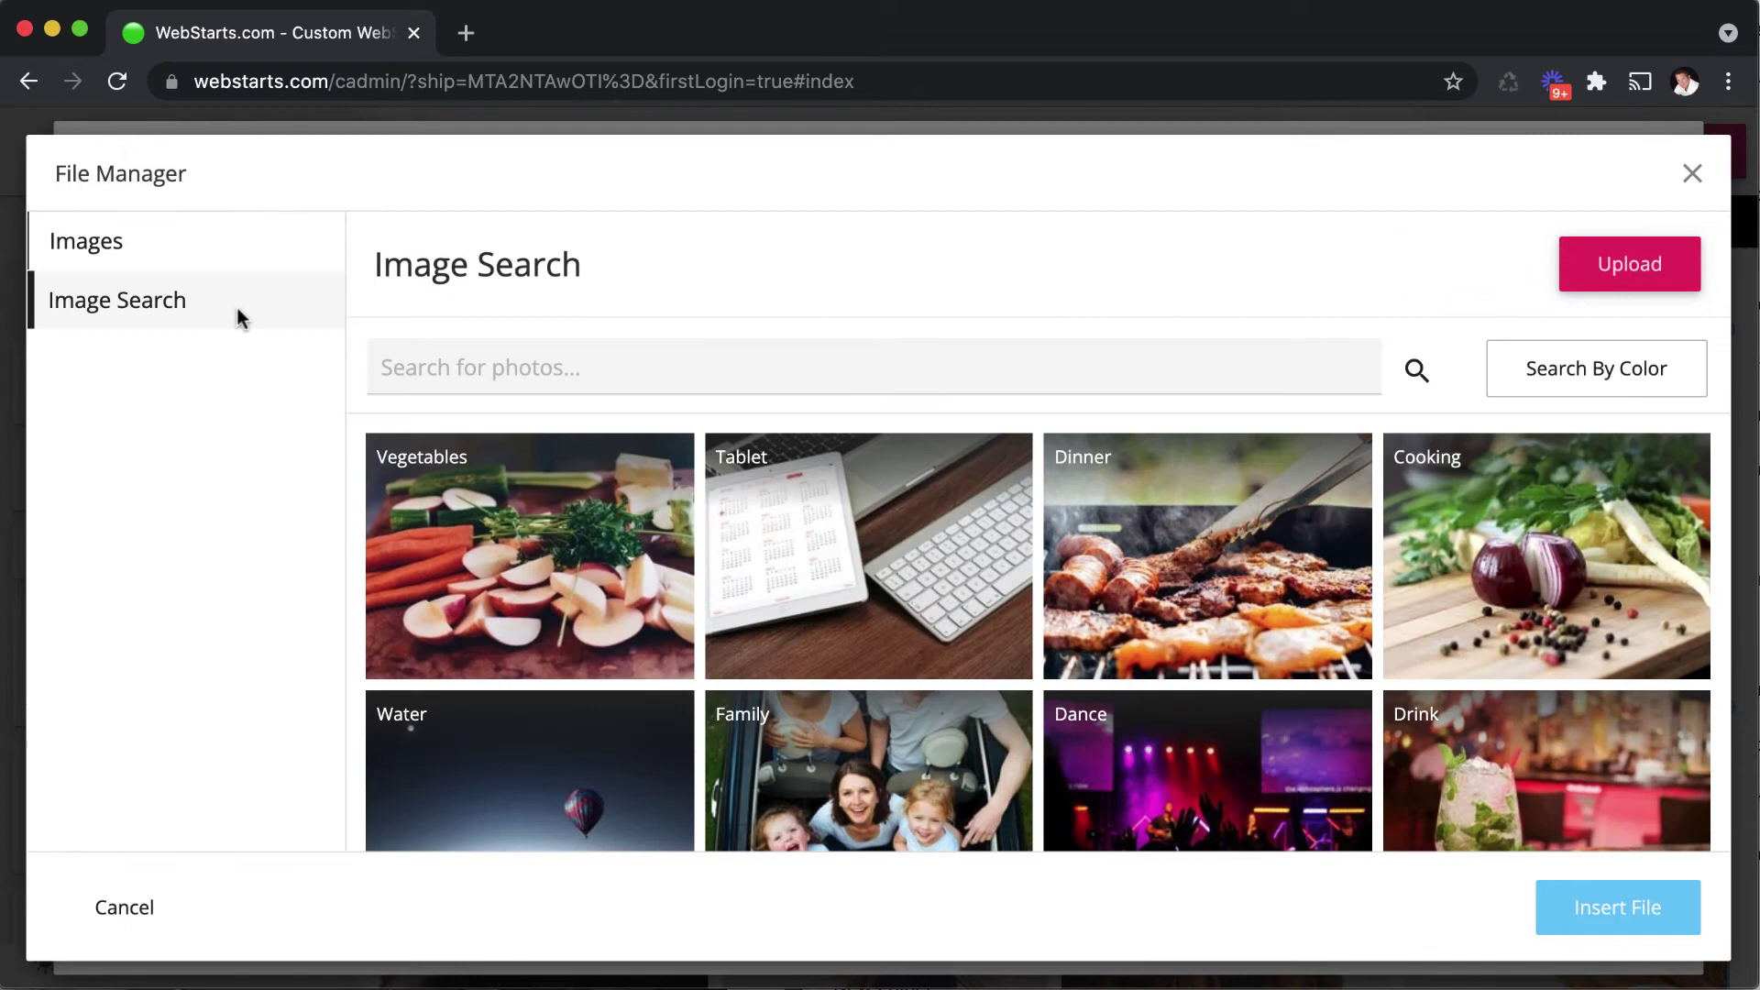
click(562, 369)
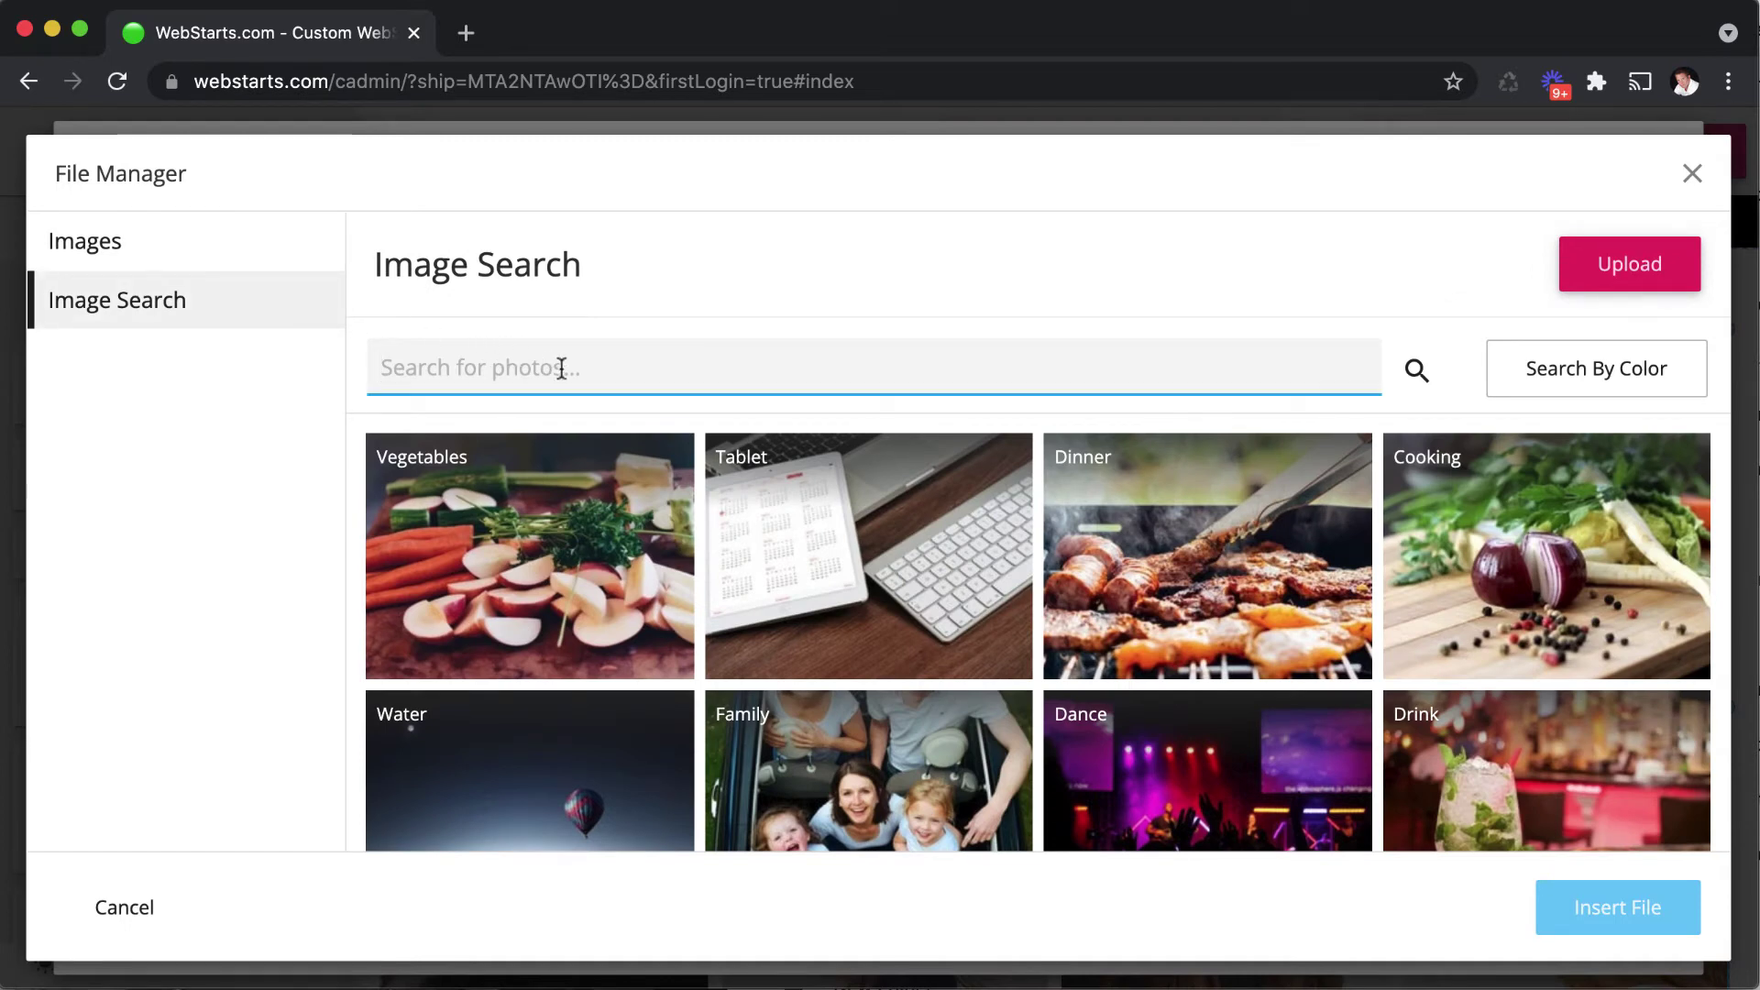
text(artwork)
key(Return)
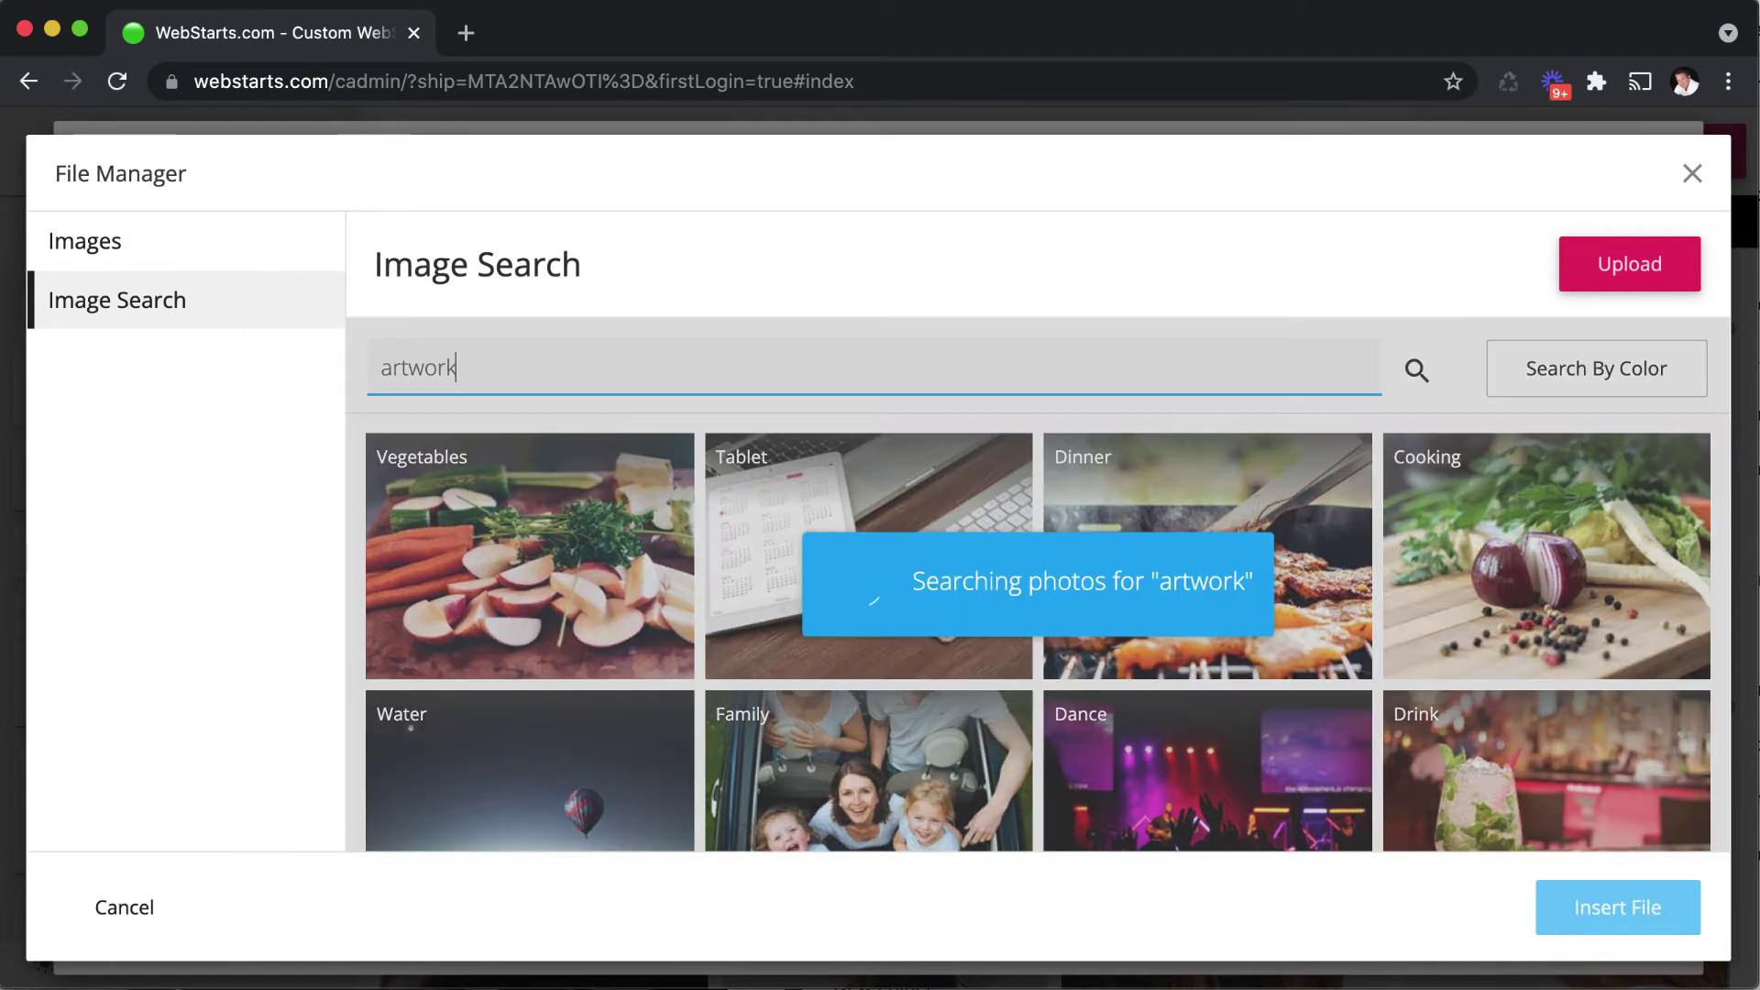
scroll(784, 548, down, 3)
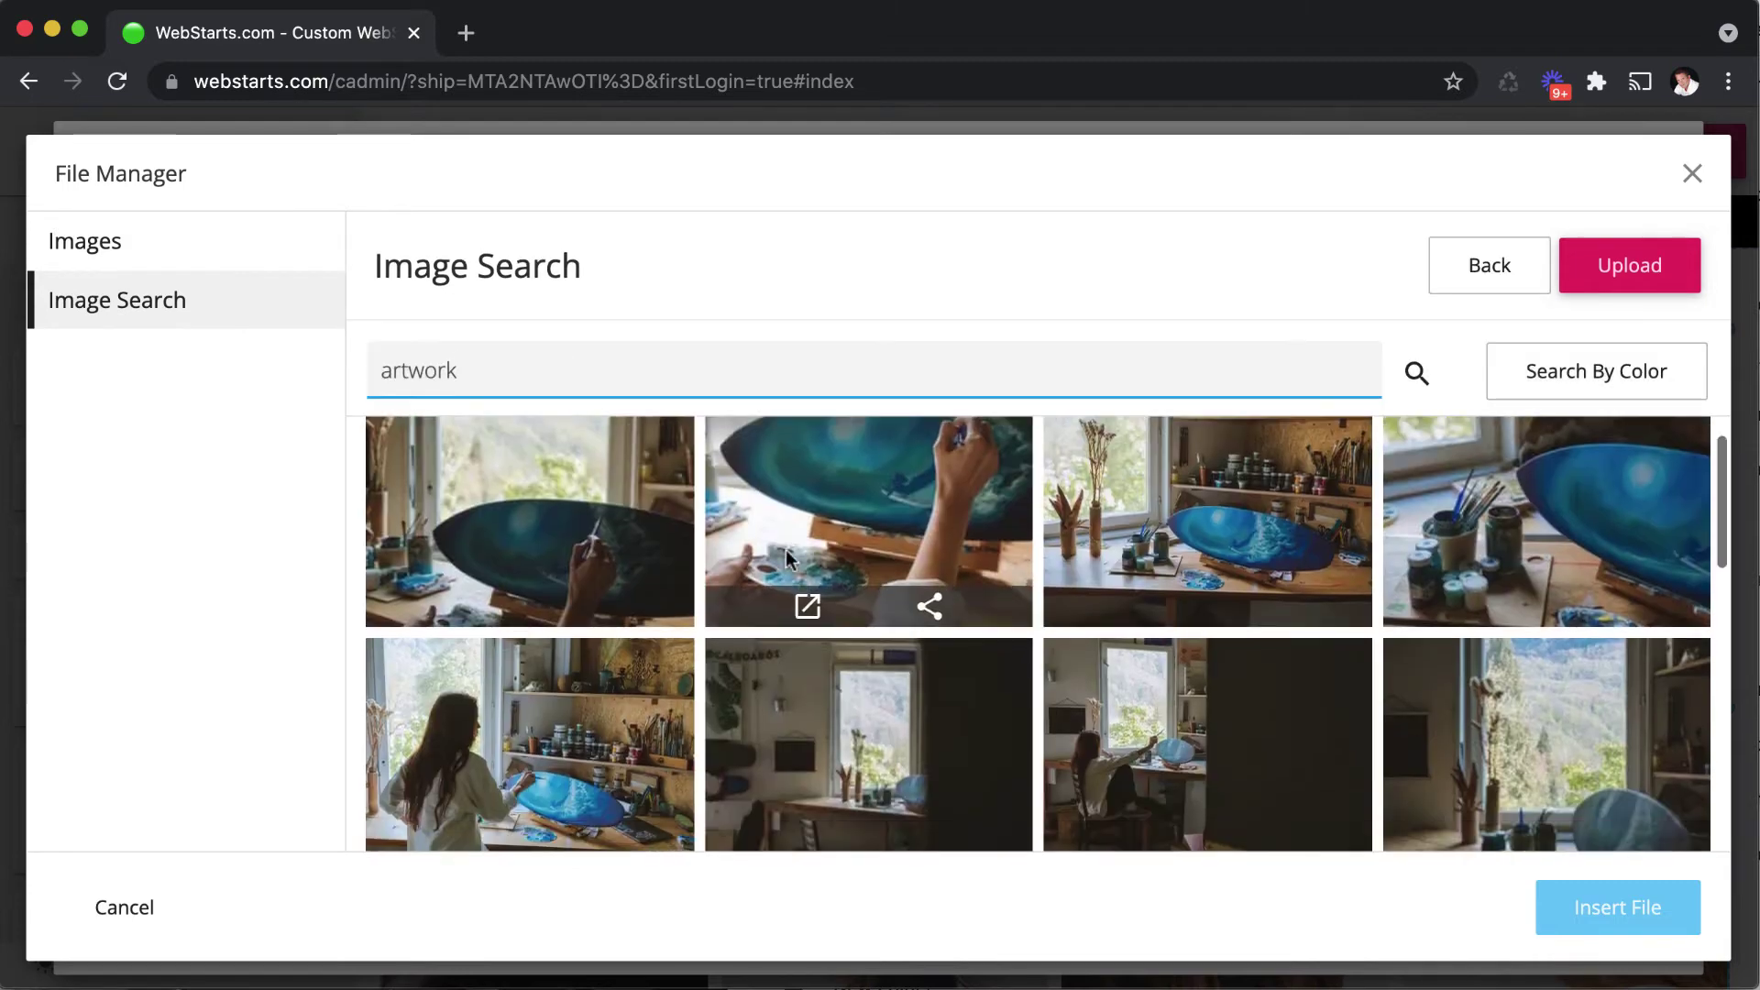
scroll(770, 550, up, 2)
click(641, 554)
click(888, 558)
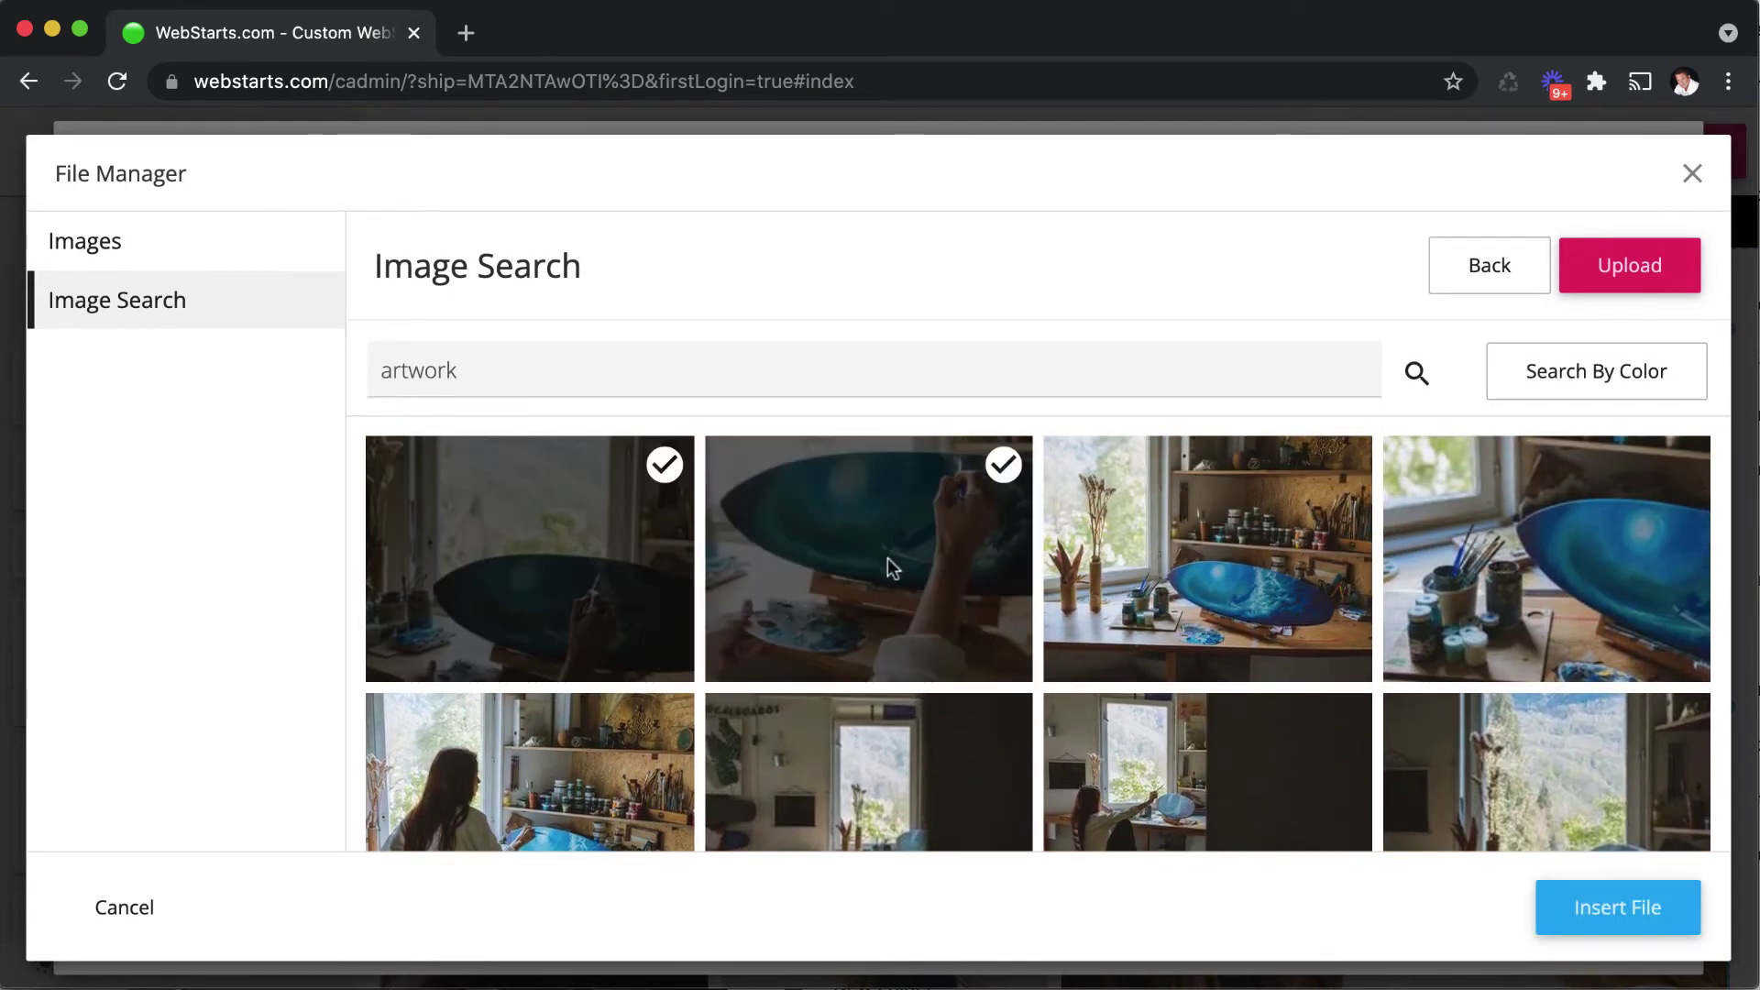
click(1210, 559)
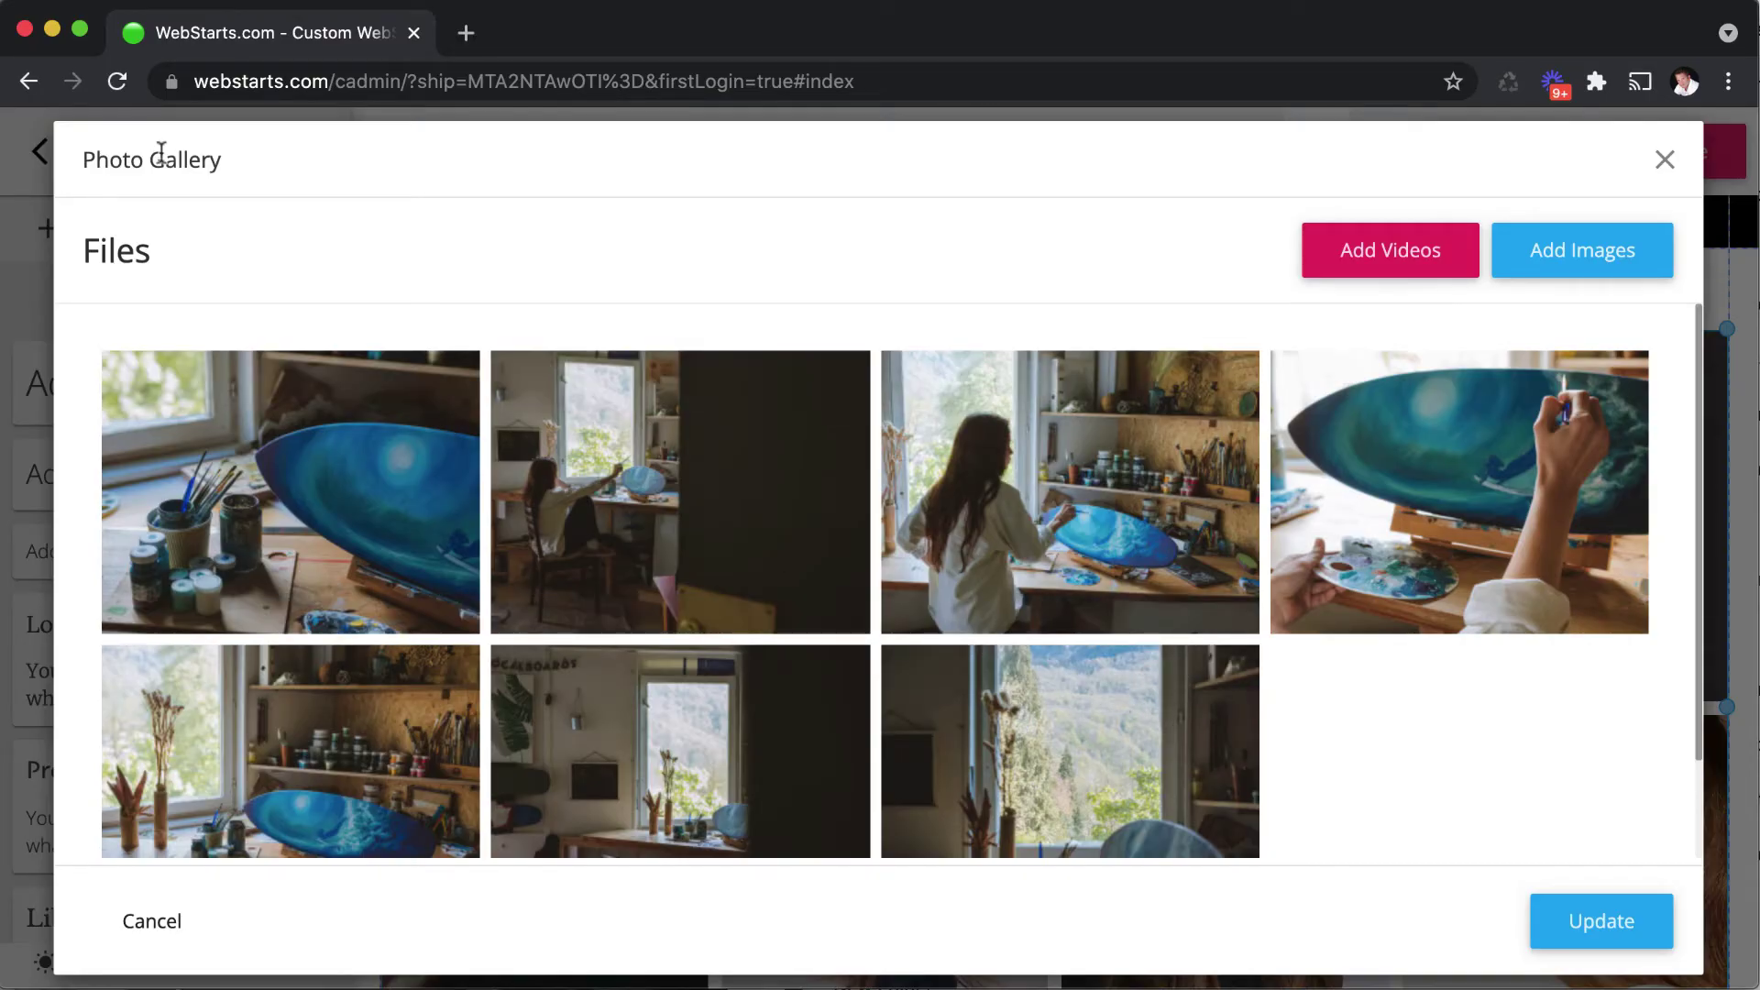
Step: Check the first photo's title dialog and enlarged preview, closing both unchanged
mouse_move(362, 426)
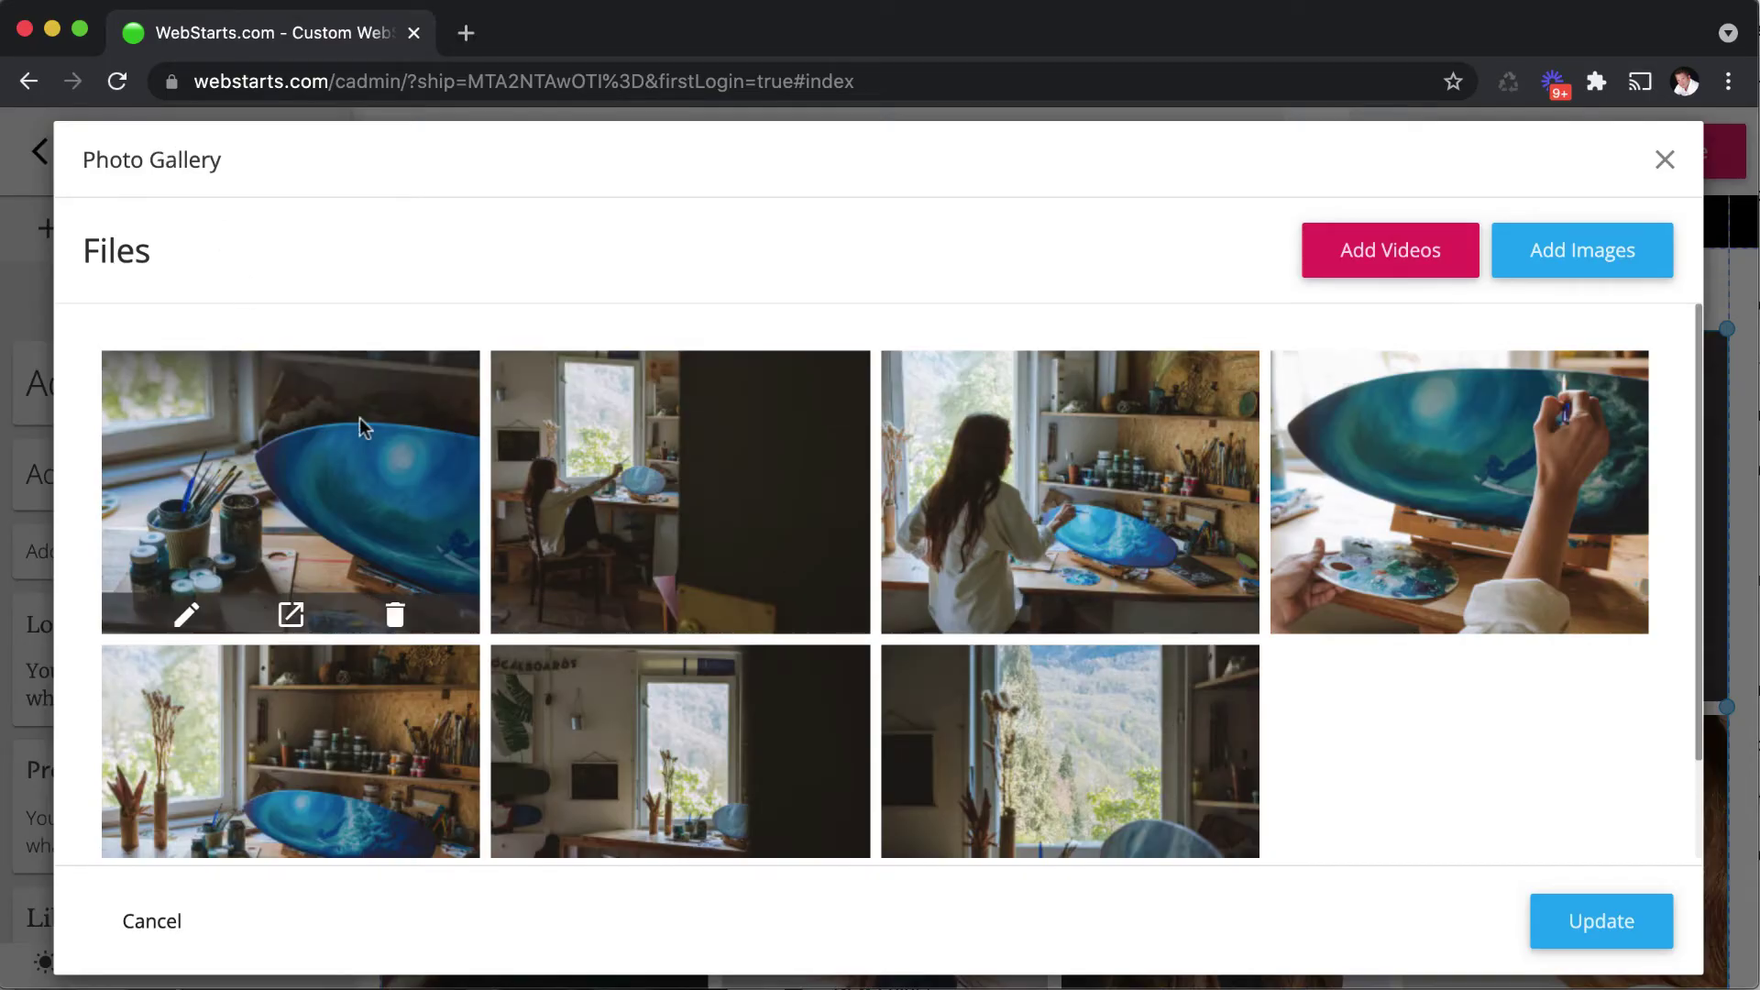
click(182, 620)
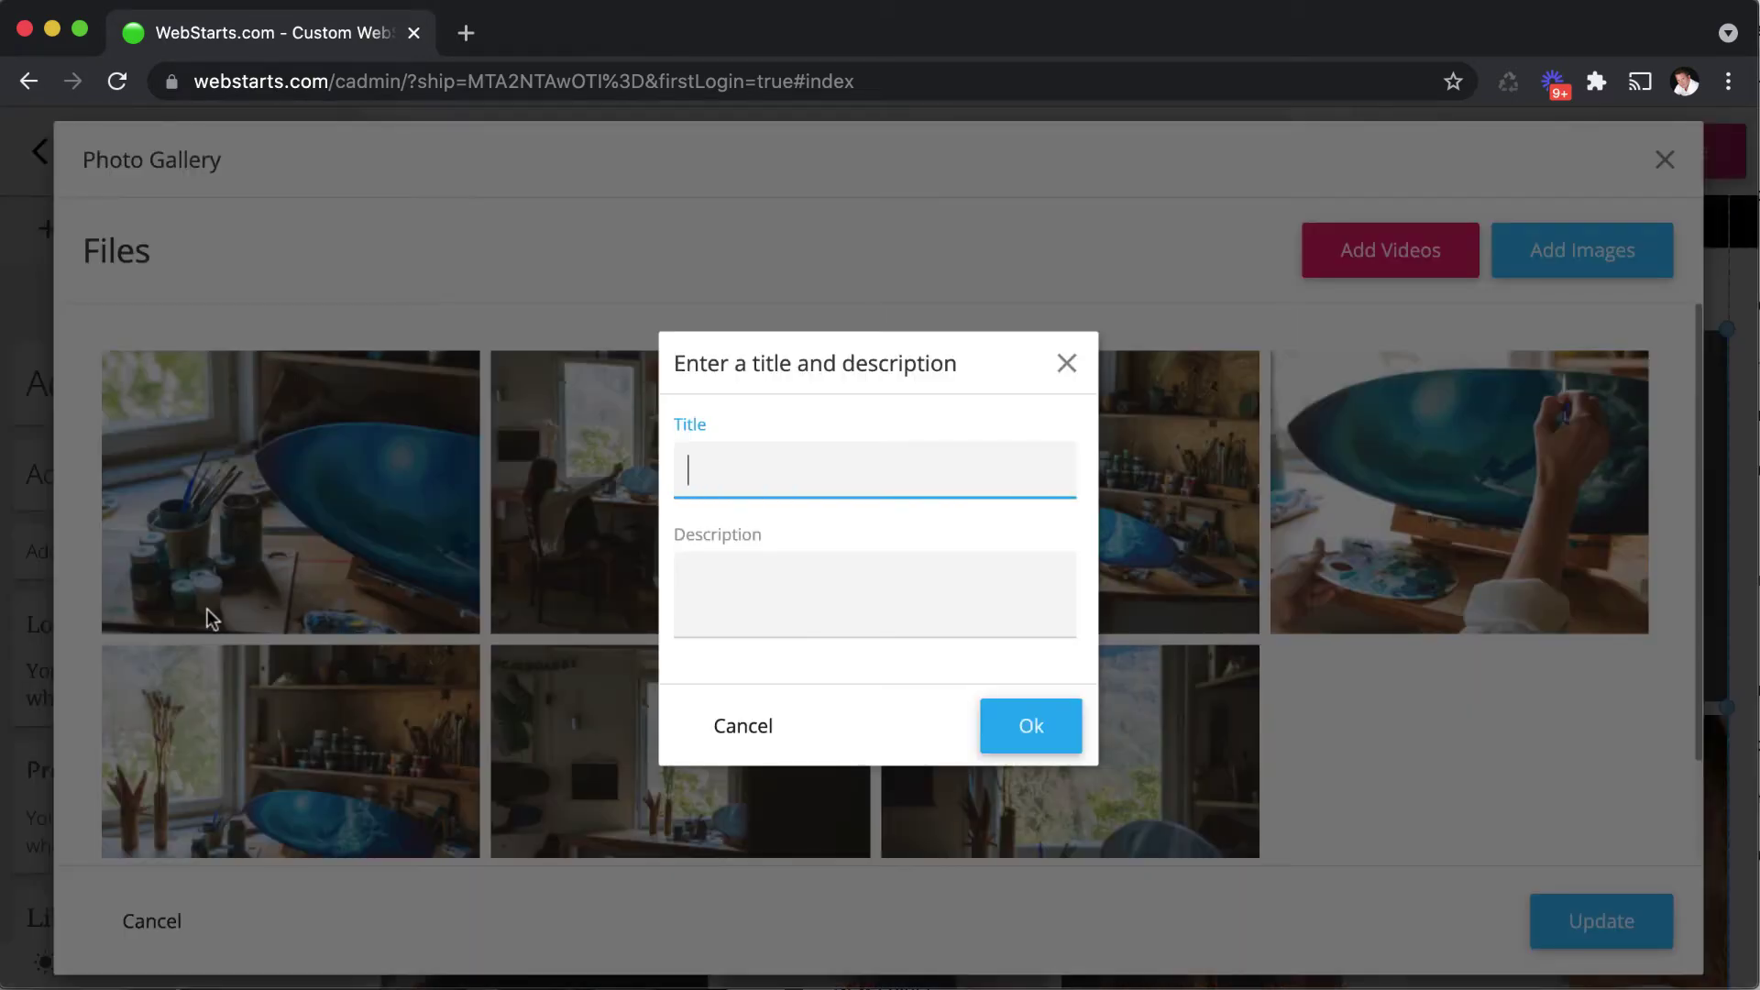
click(1064, 367)
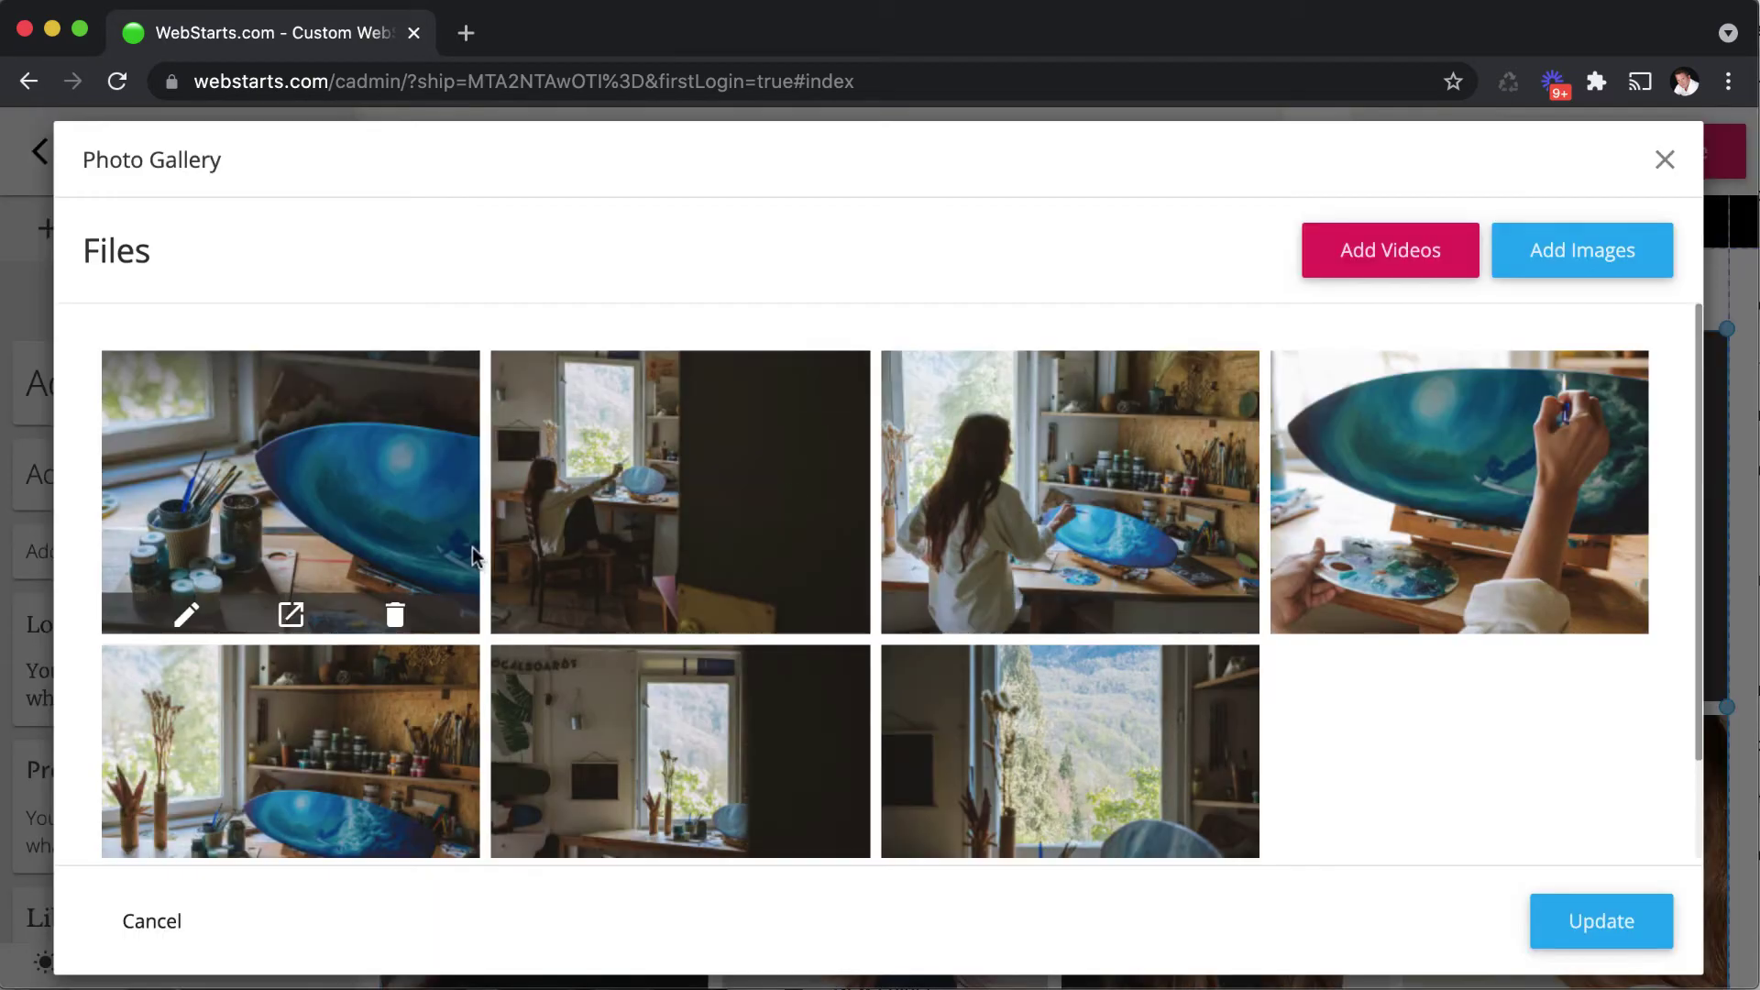
click(290, 615)
click(1093, 150)
Step: Move the woman-painting photo to the front, delete the brush close-up, and apply the update
scroll(964, 735, down, 2)
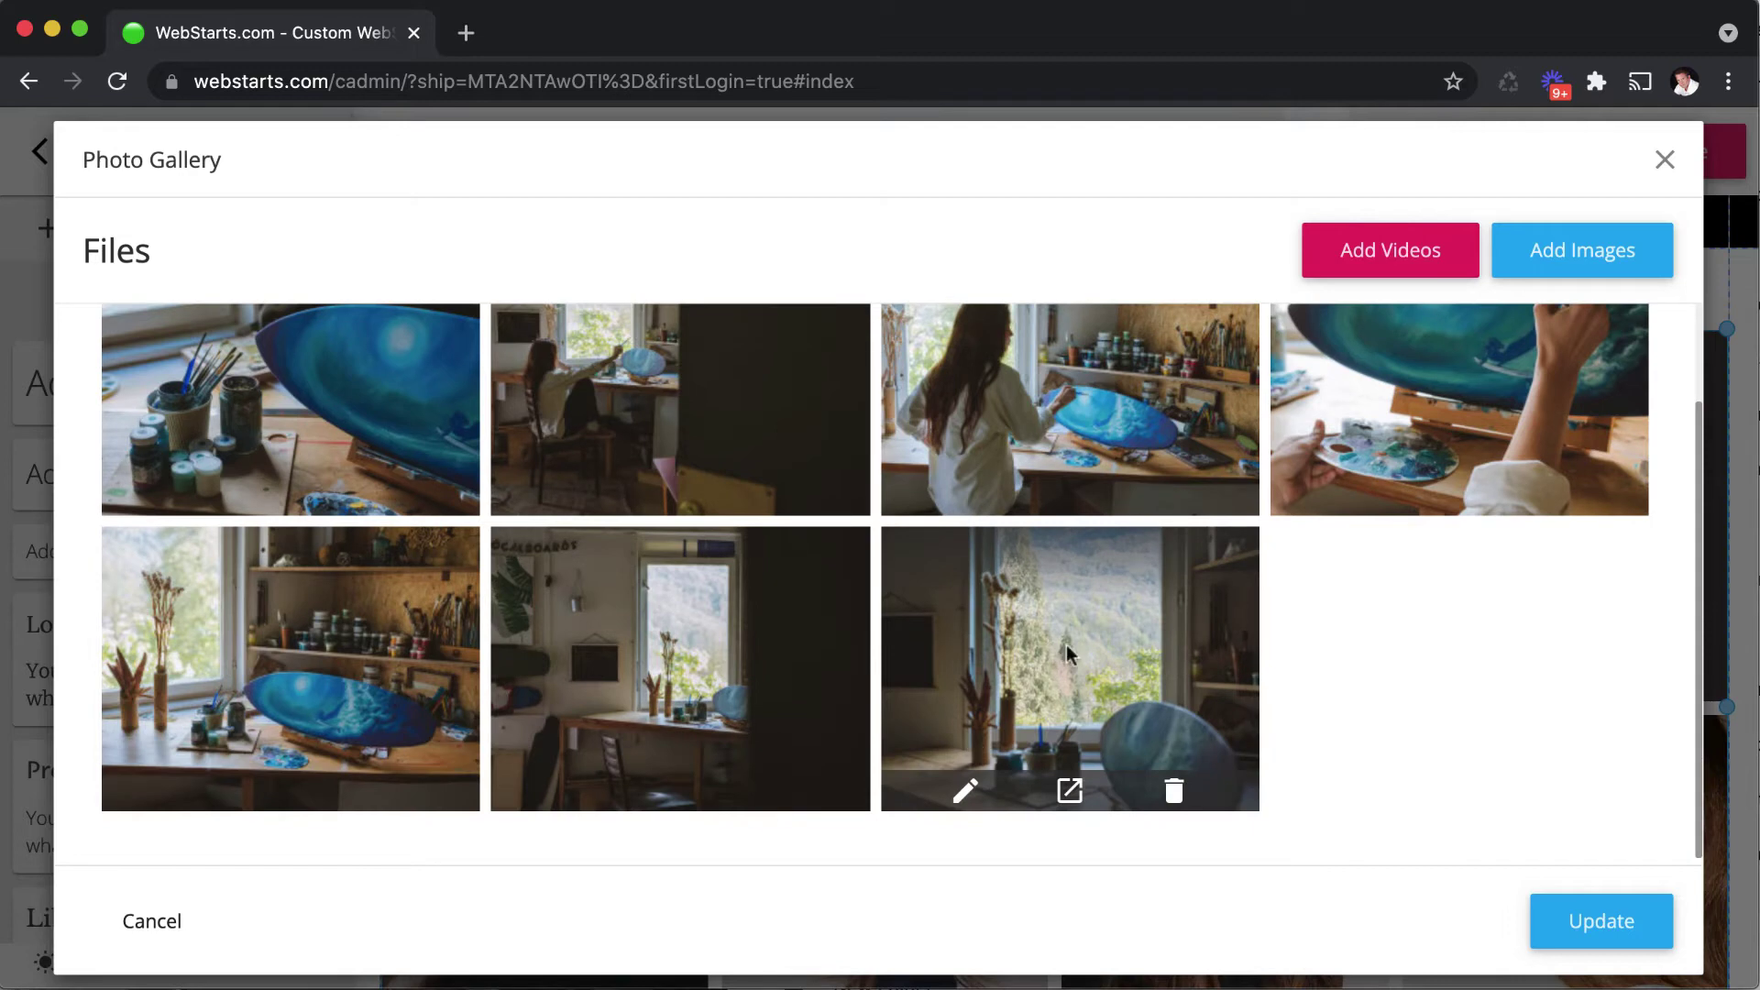
drag(1065, 646, 665, 655)
scroll(733, 643, up, 1)
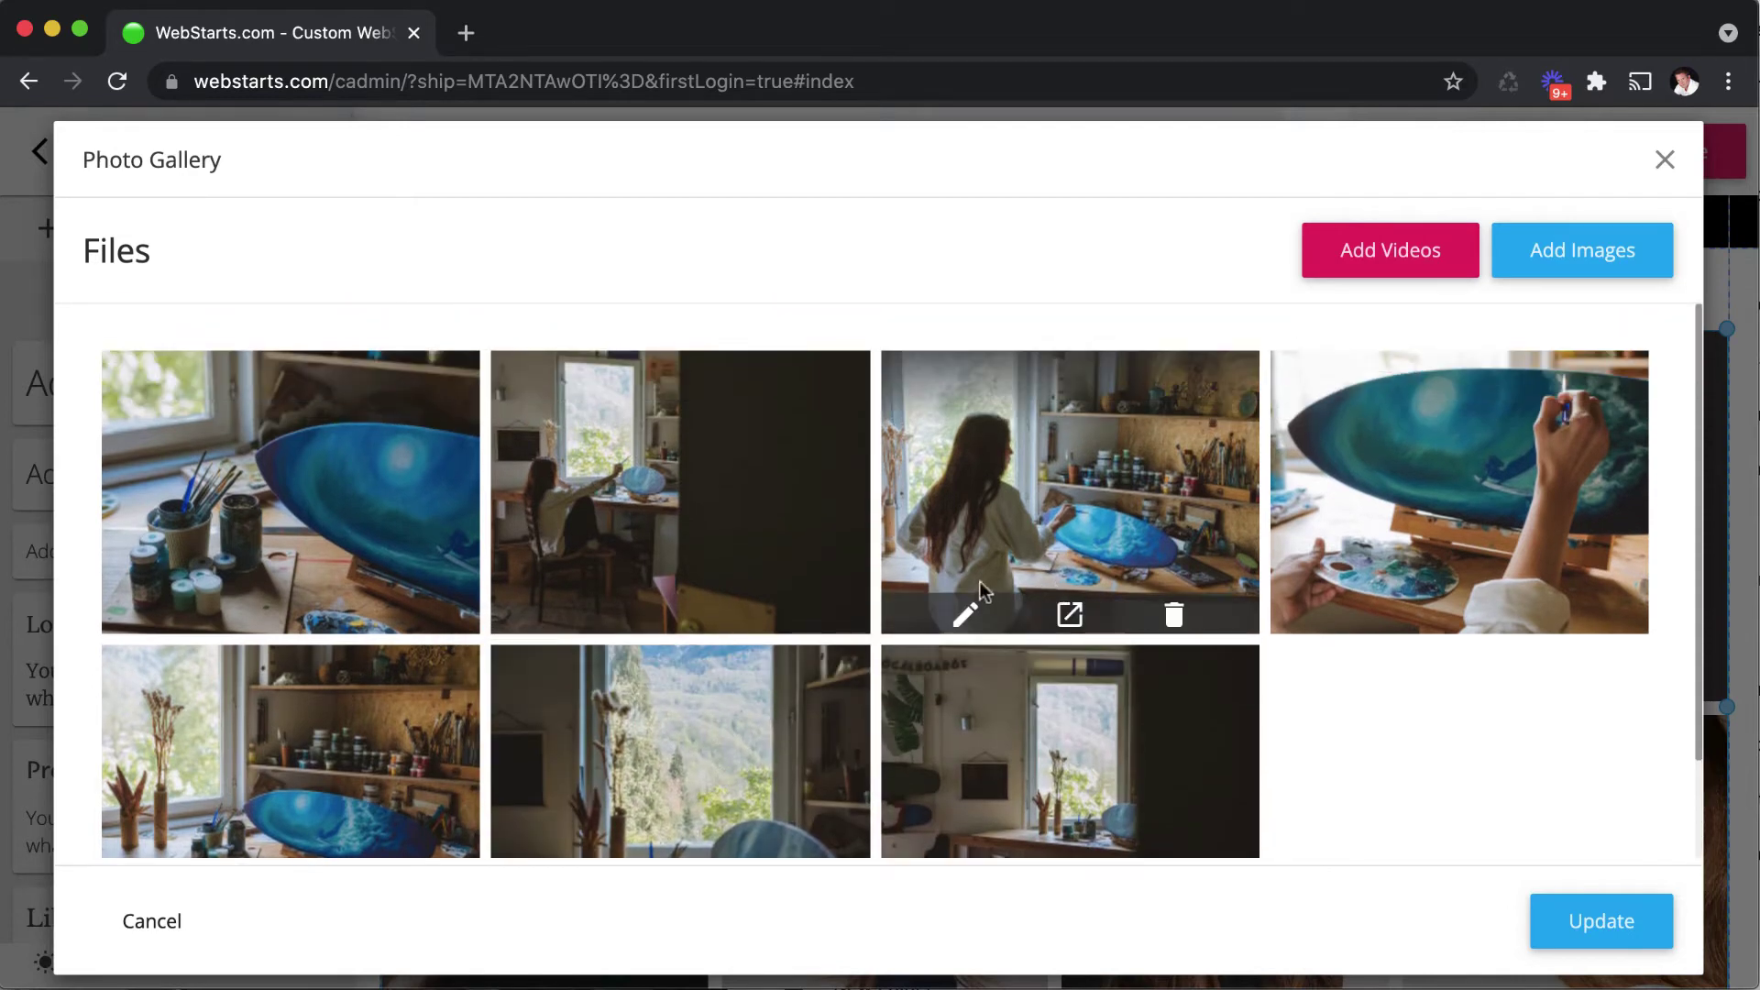
drag(1065, 533, 291, 510)
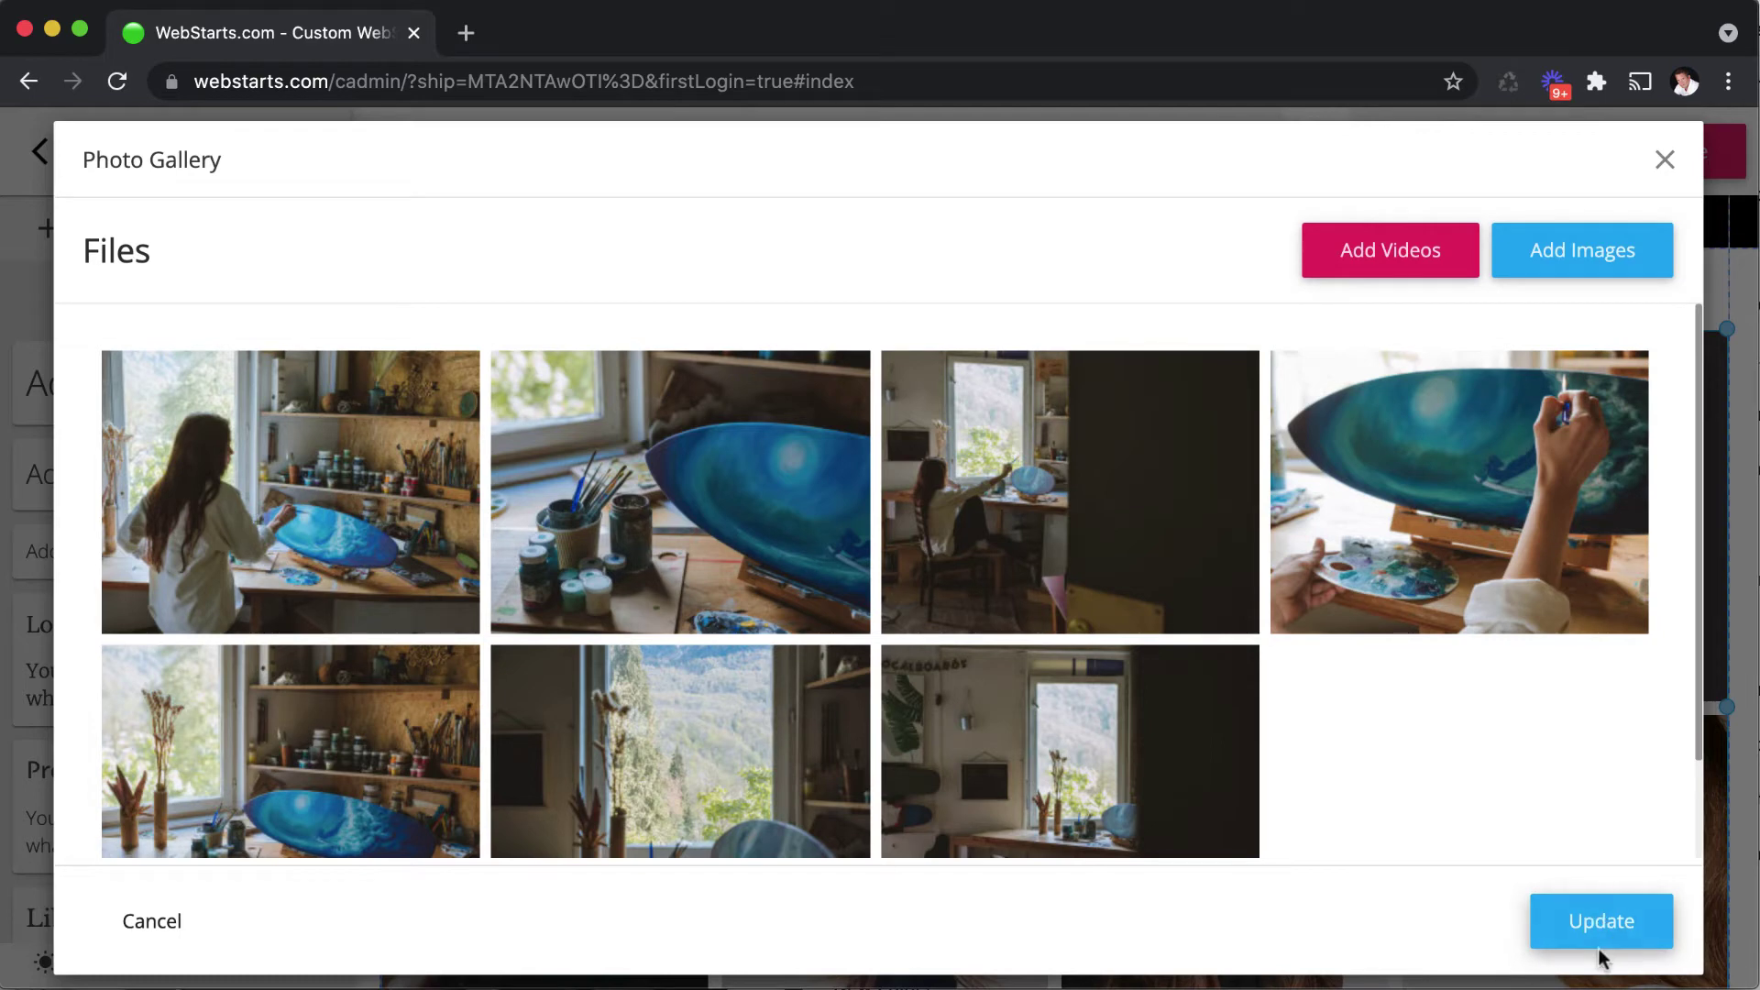
mouse_move(1510, 572)
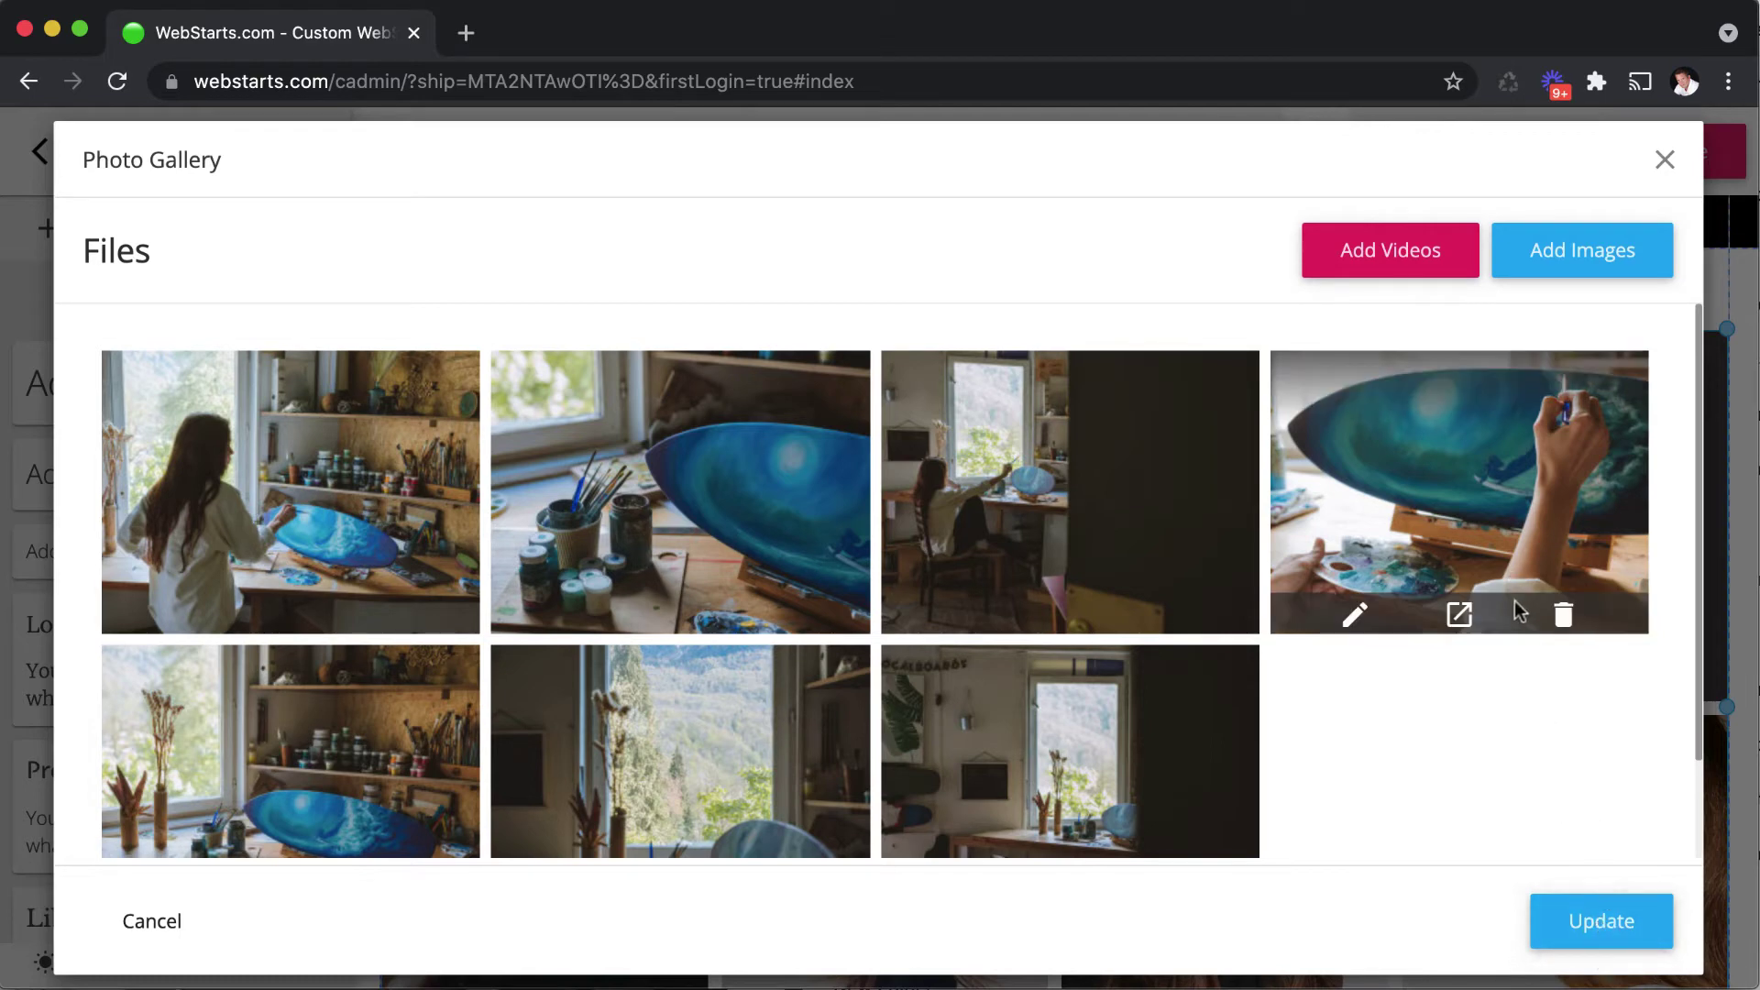
click(1563, 618)
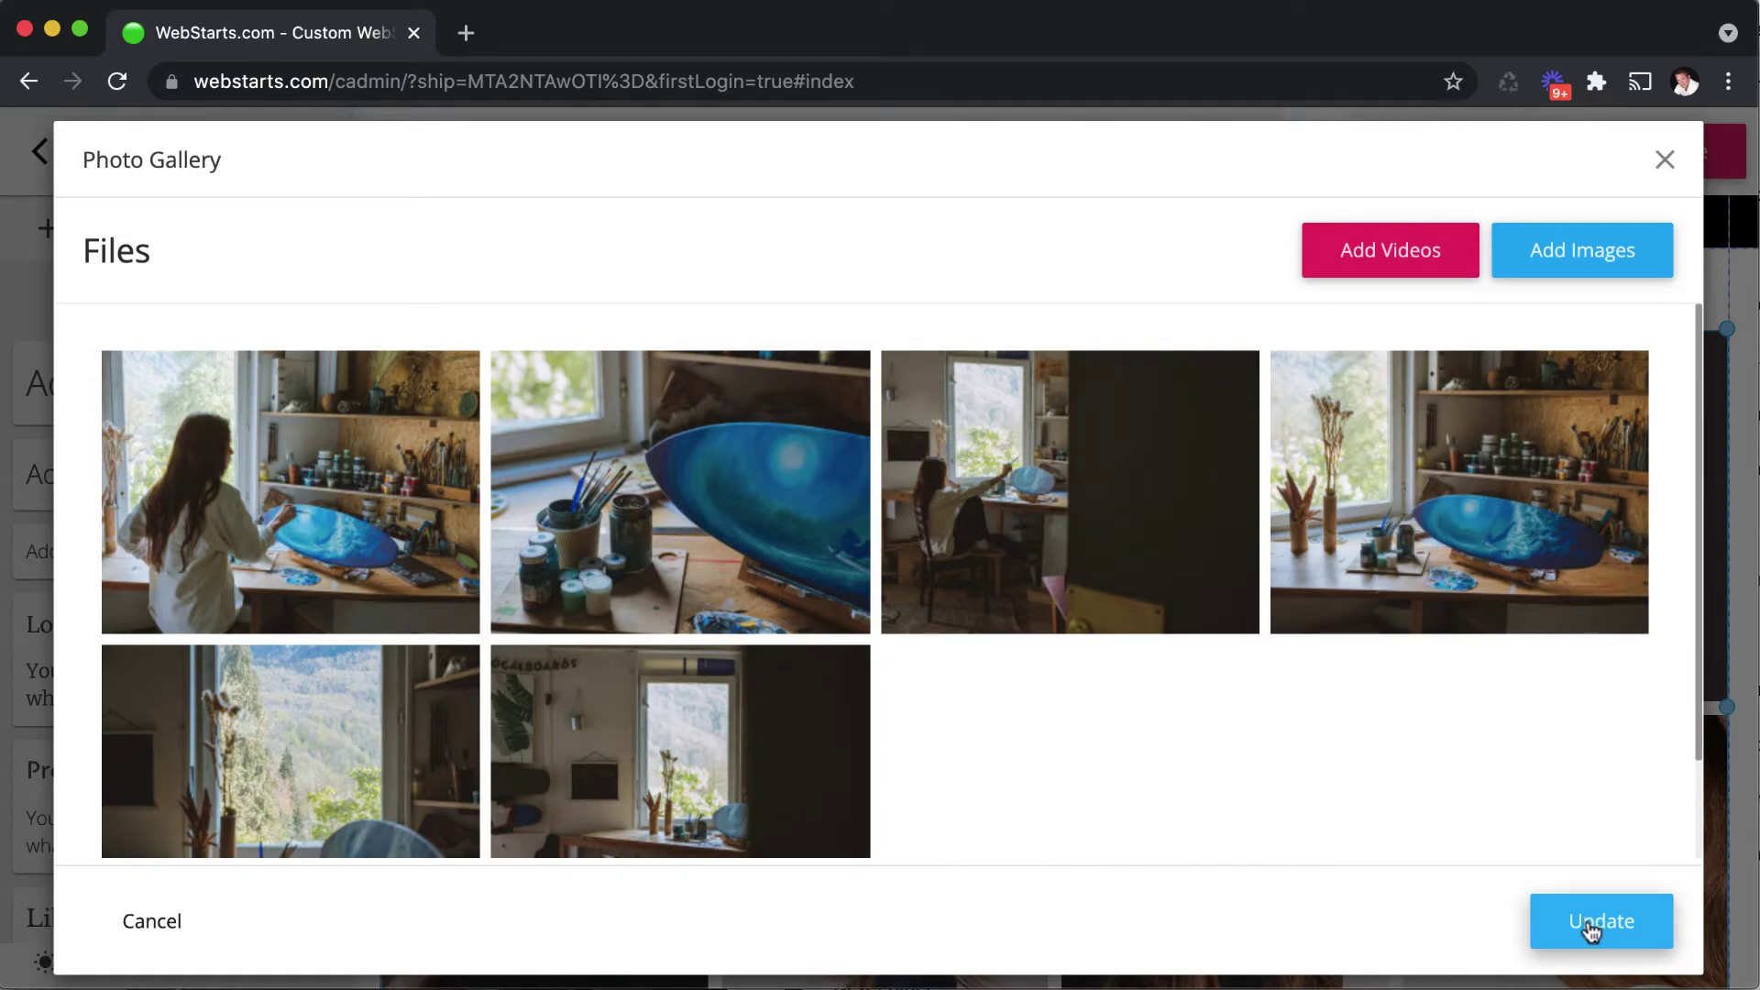
click(1586, 931)
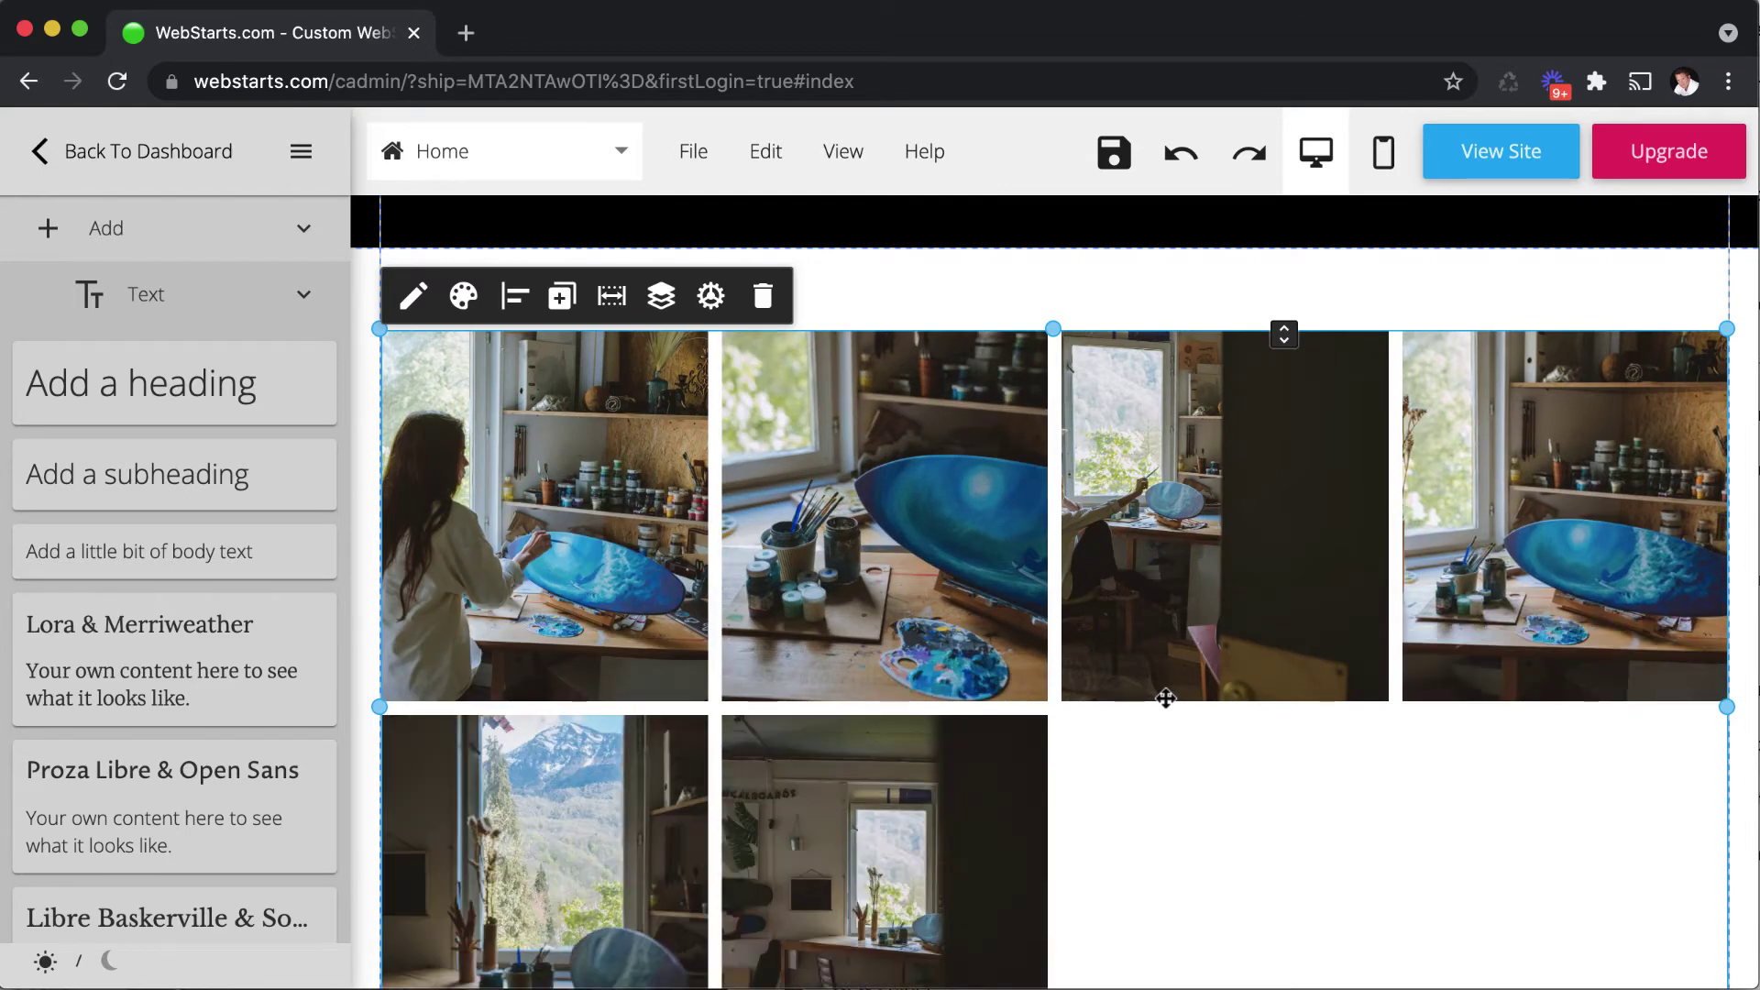
Step: Open the gallery's settings panel showing Crop scaling, 4 columns and 980 × 550 size
scroll(1165, 698, down, 2)
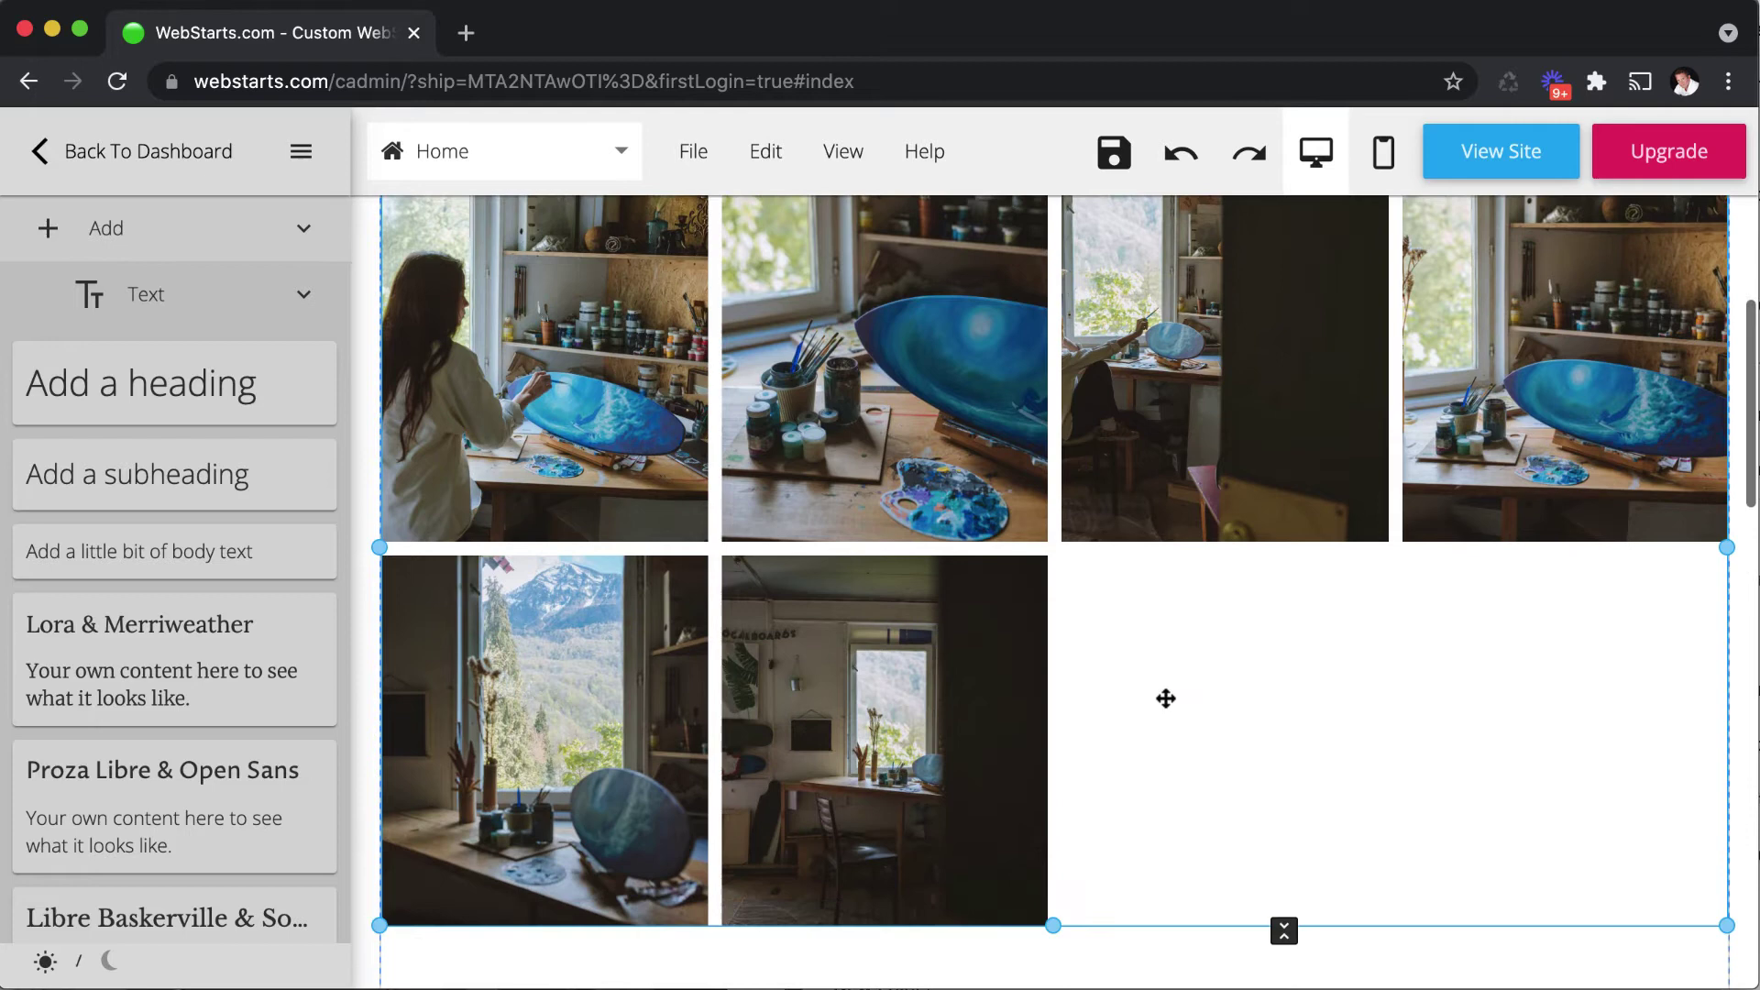
scroll(1165, 698, up, 1)
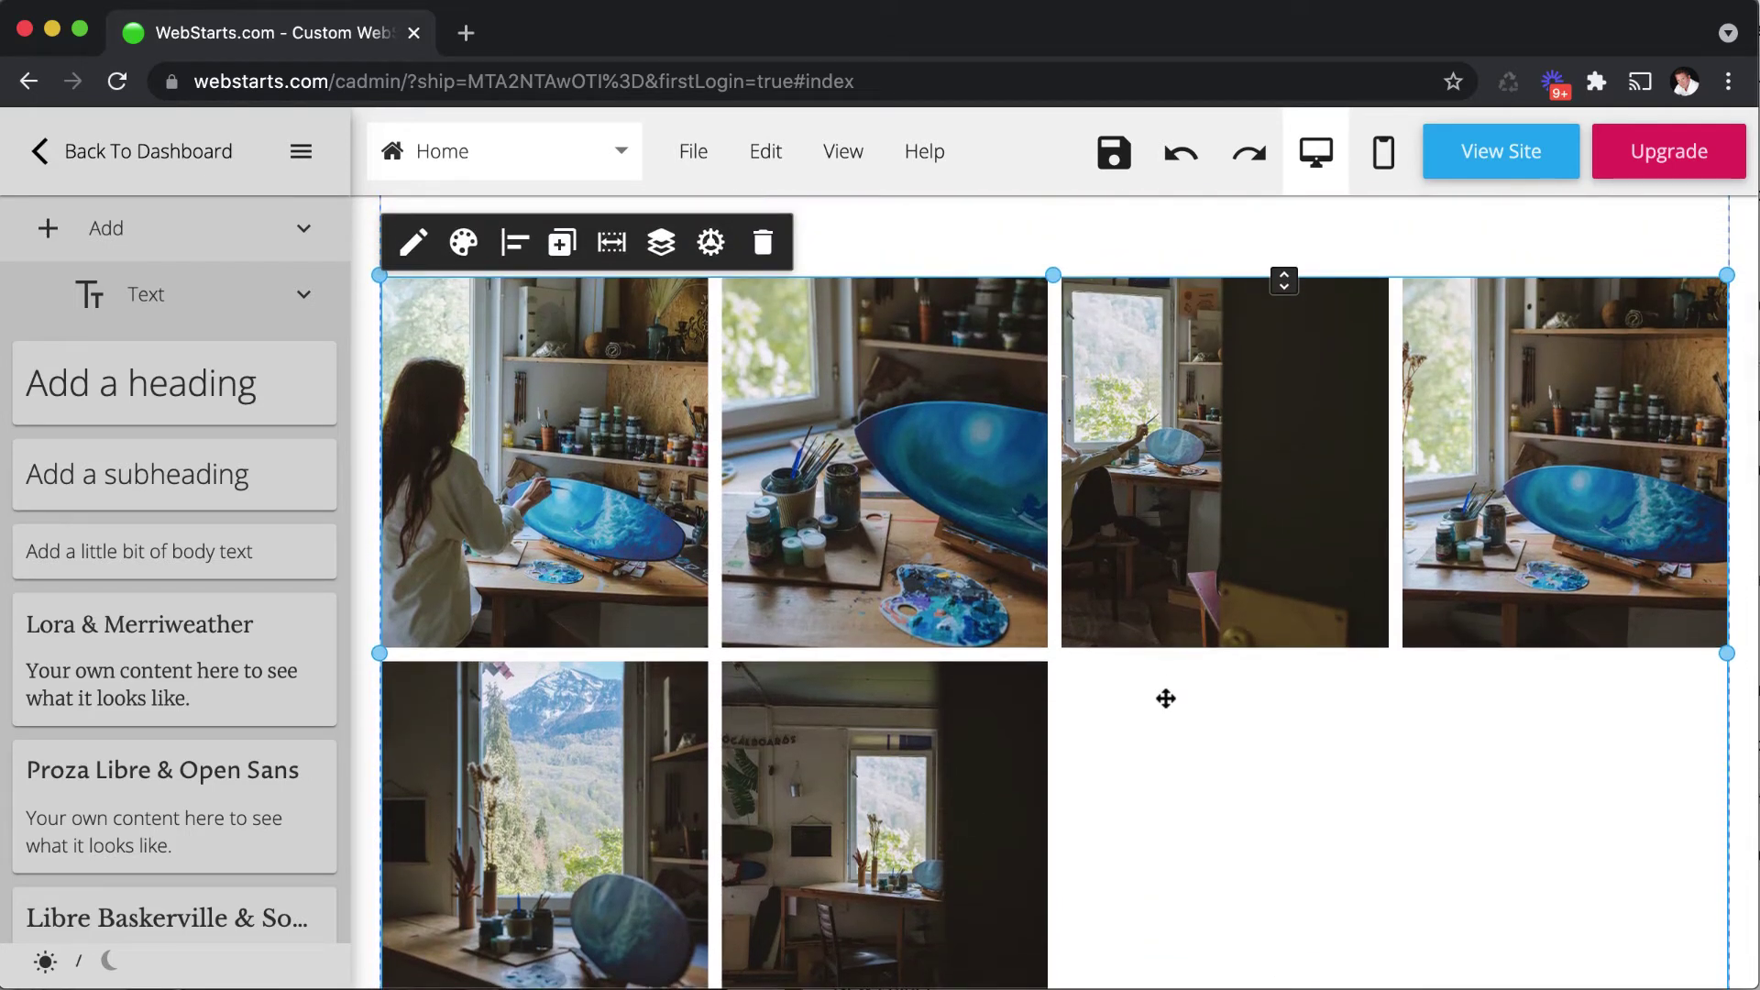
scroll(1165, 698, down, 1)
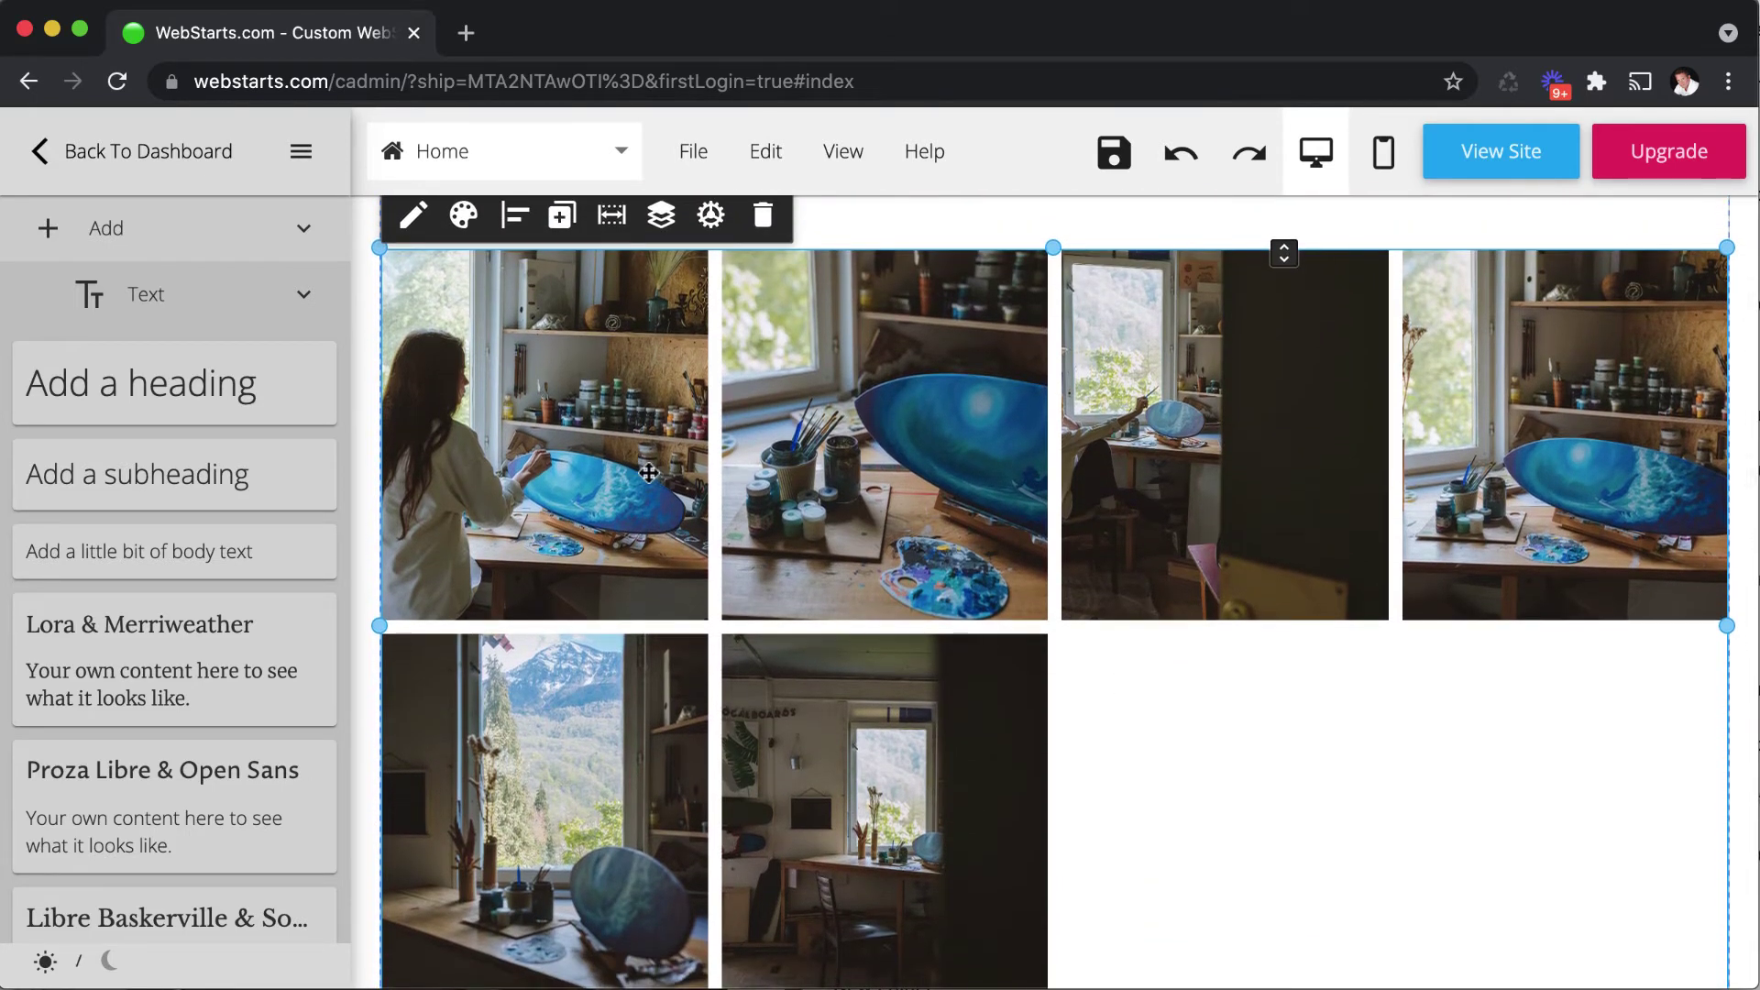
scroll(1182, 699, down, 1)
scroll(1182, 699, up, 1)
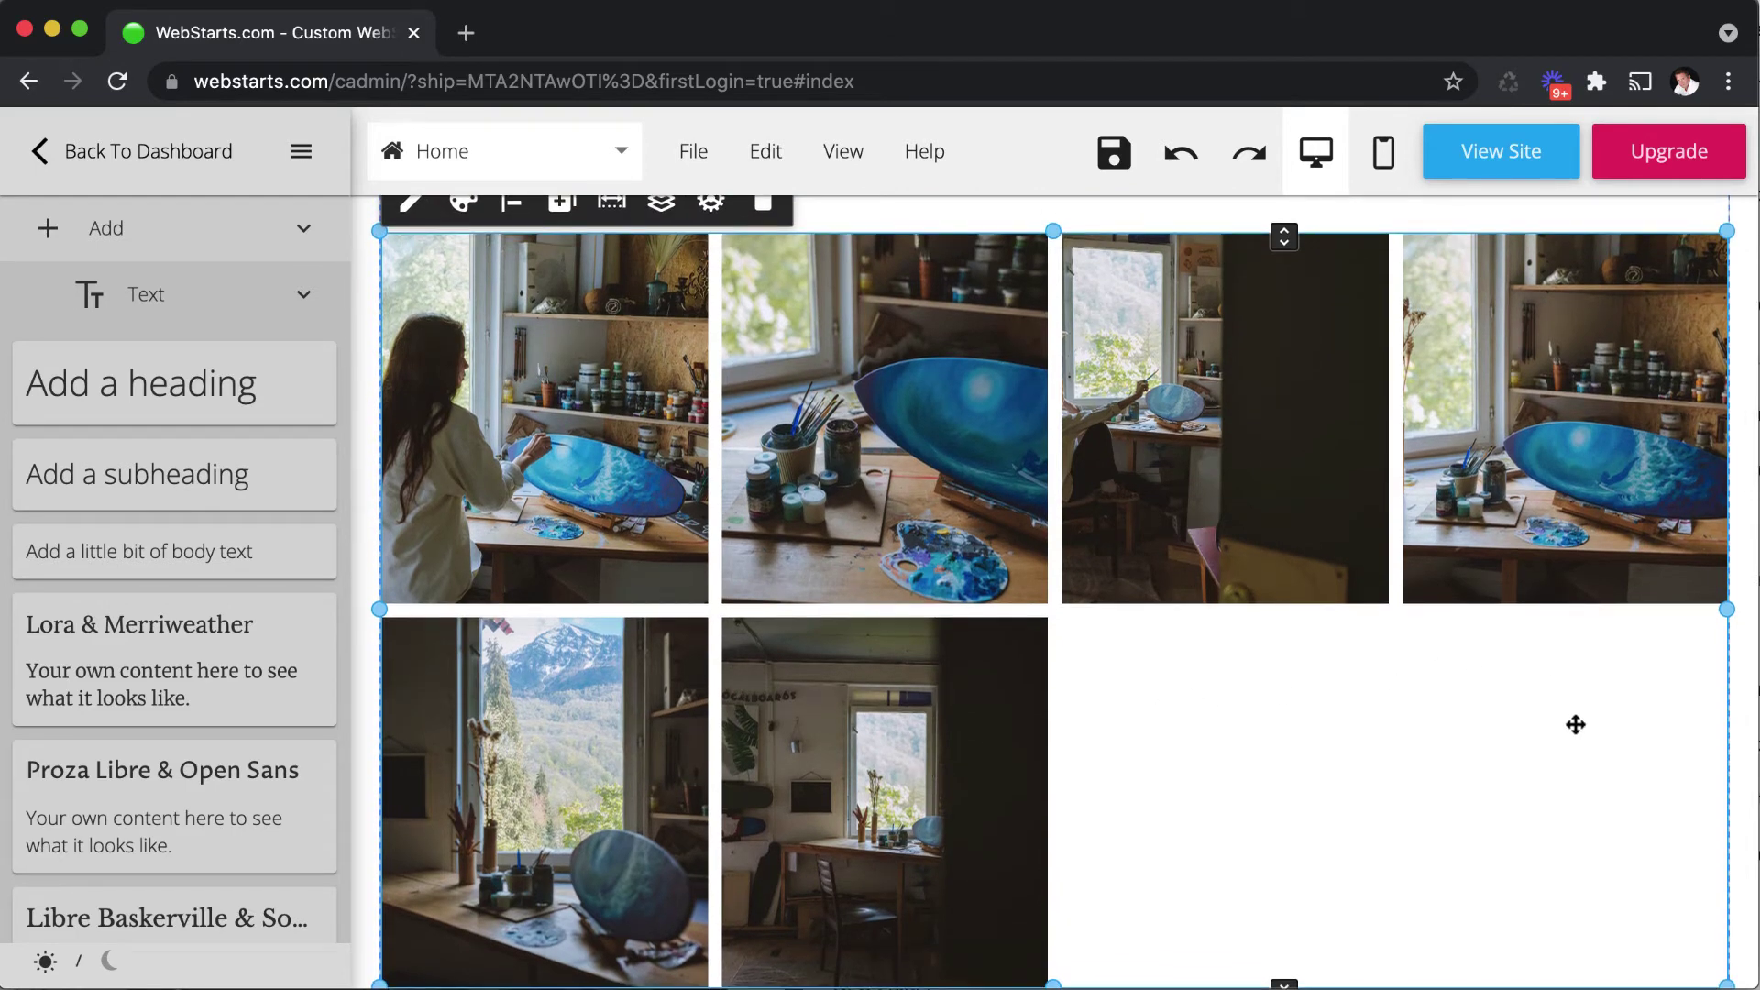
scroll(1423, 792, up, 1)
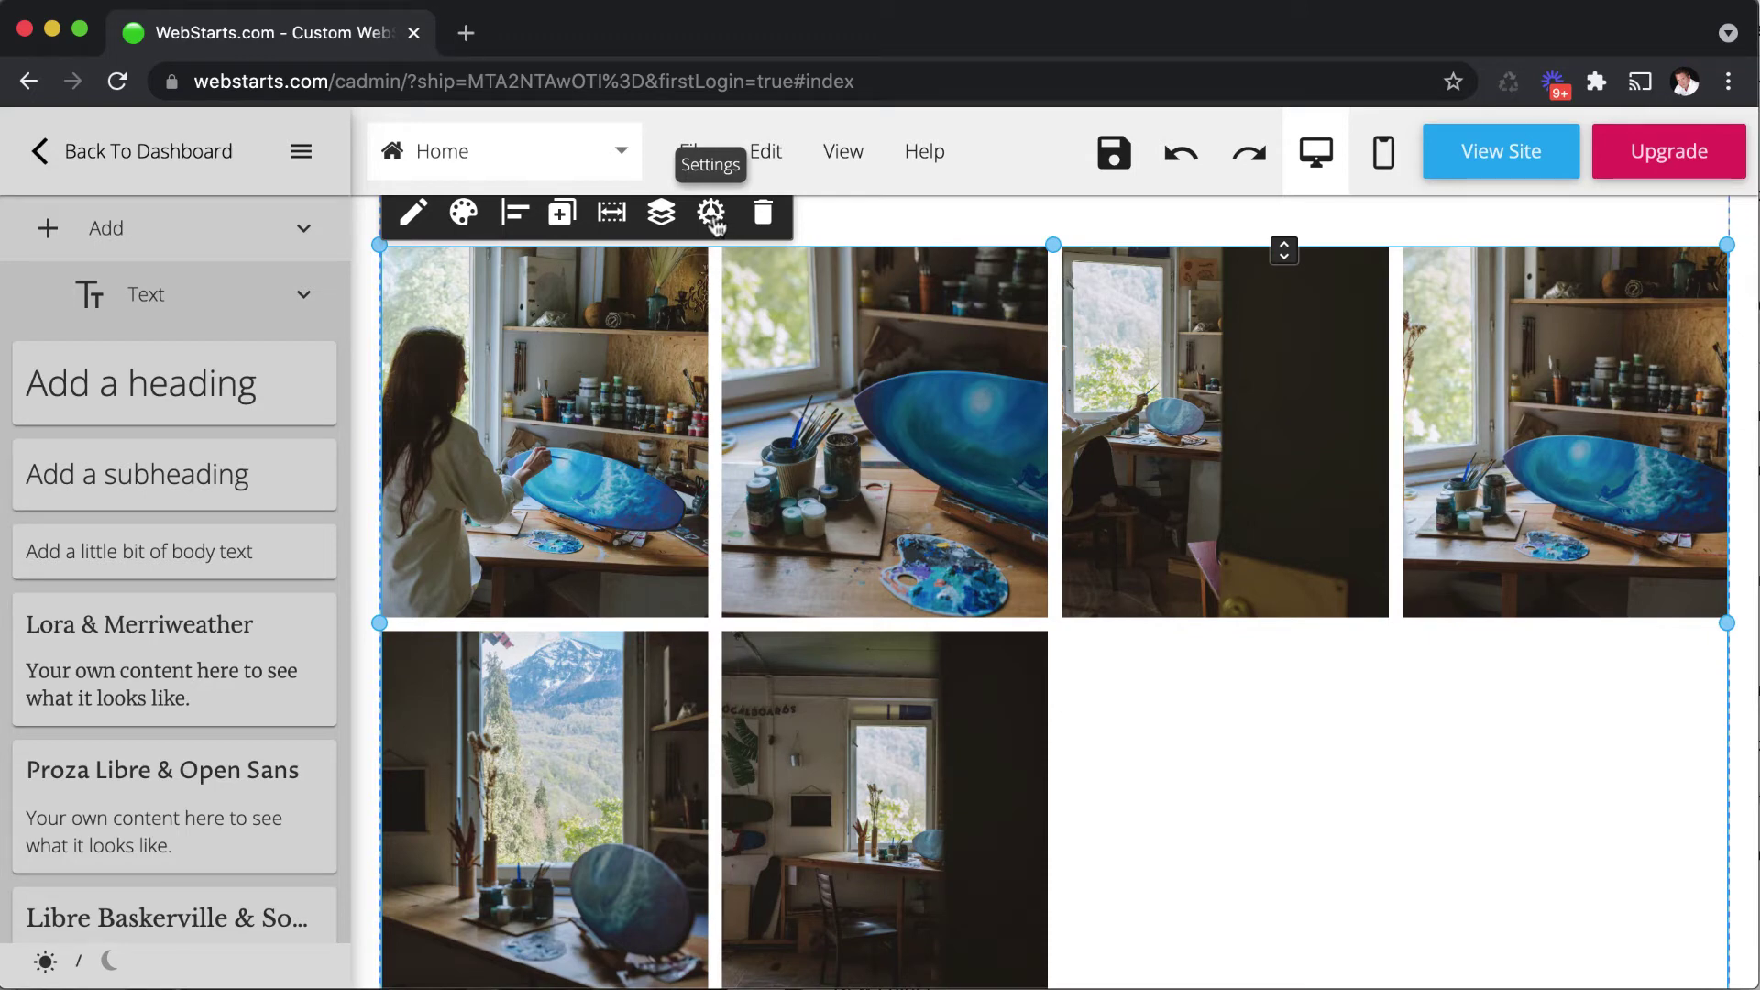
click(711, 215)
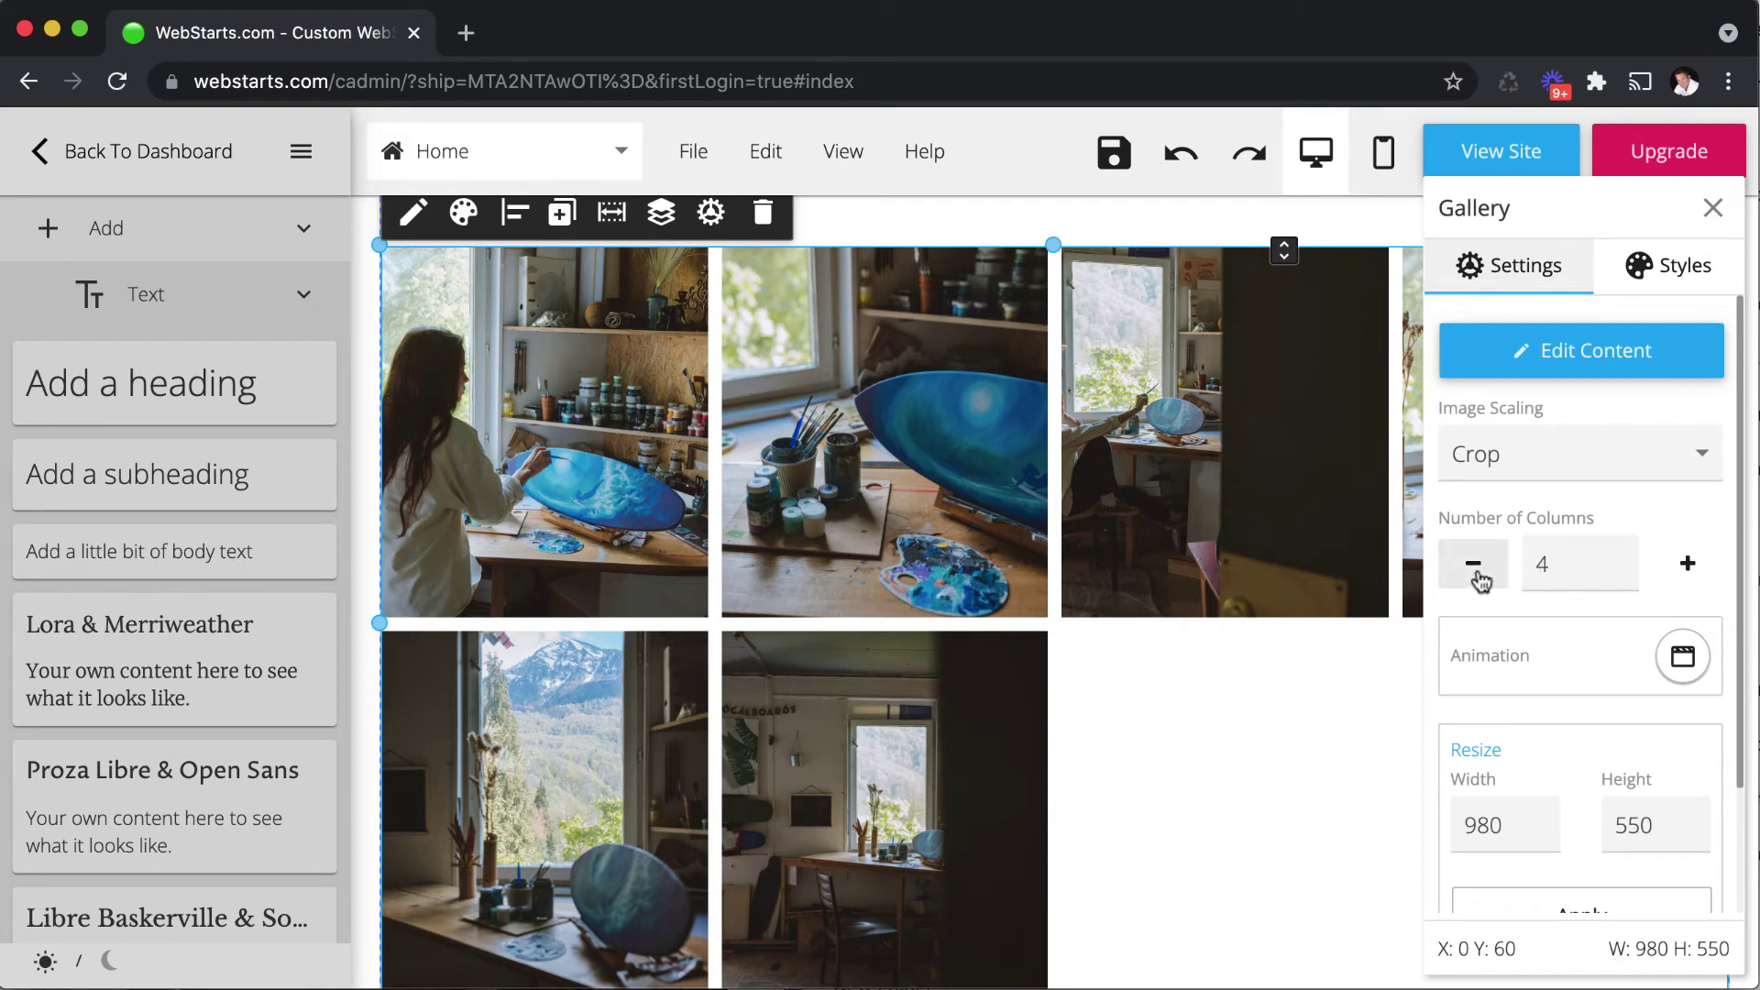
Step: Reduce the studio gallery to three columns and close its settings
click(1476, 574)
click(1712, 208)
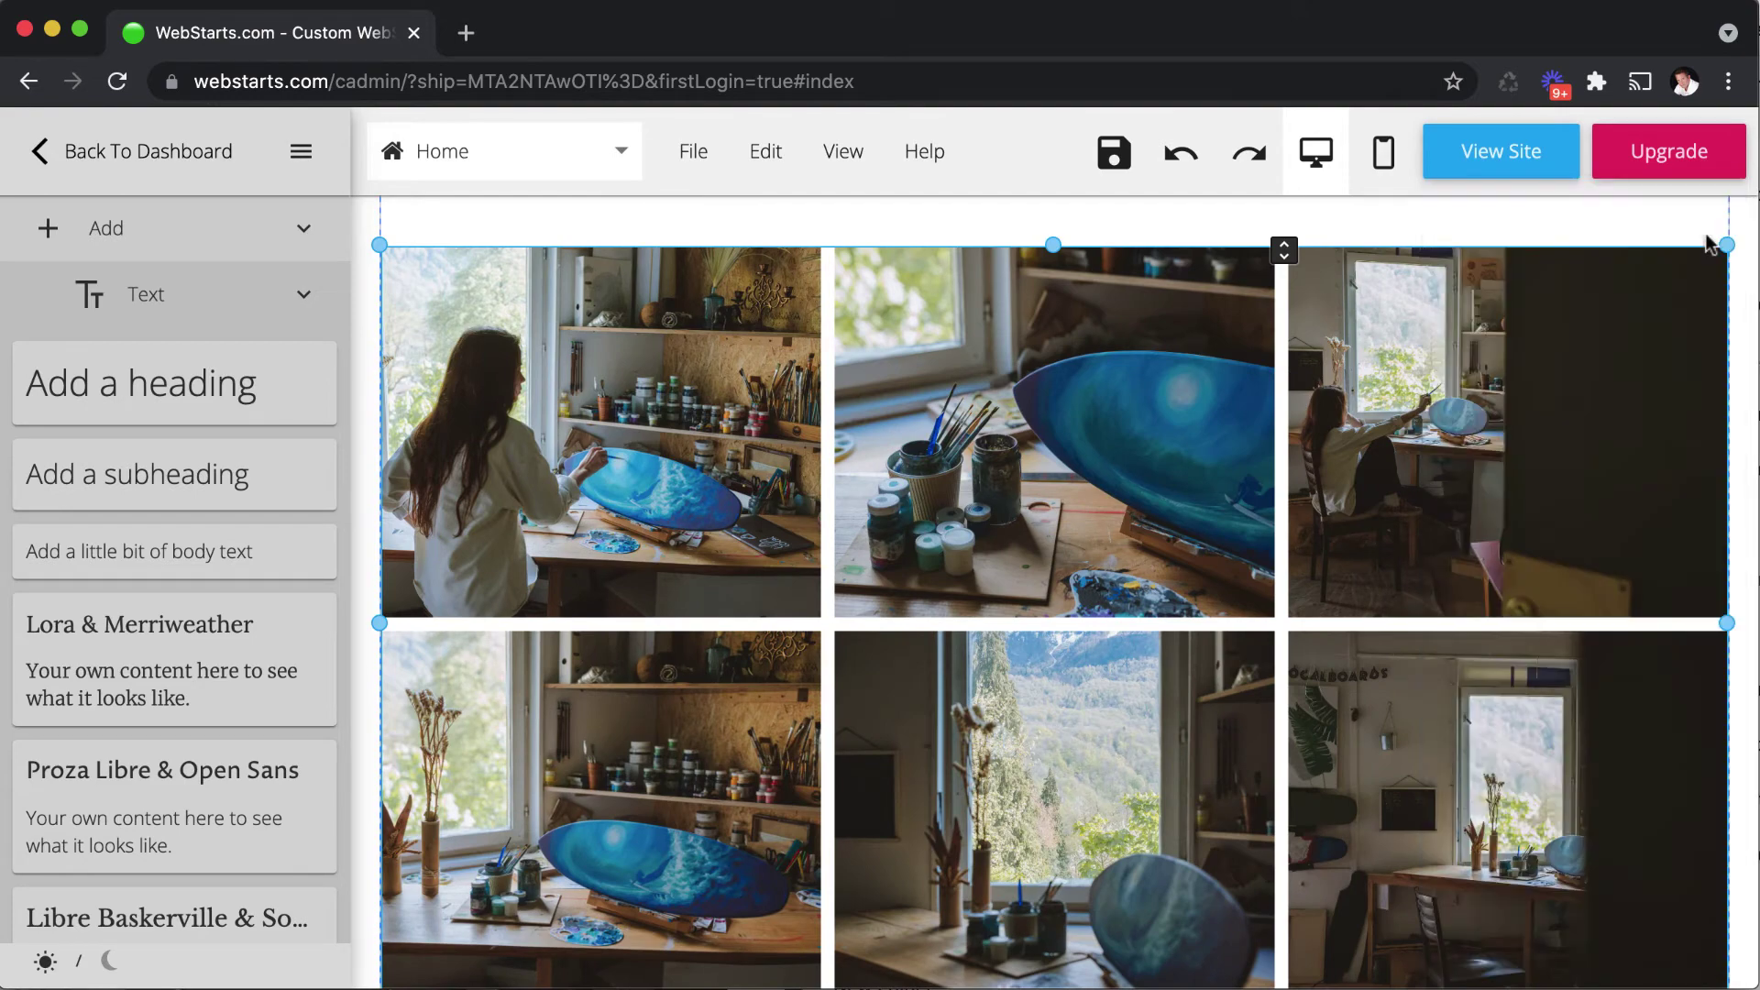
scroll(1428, 672, down, 3)
scroll(1427, 669, up, 1)
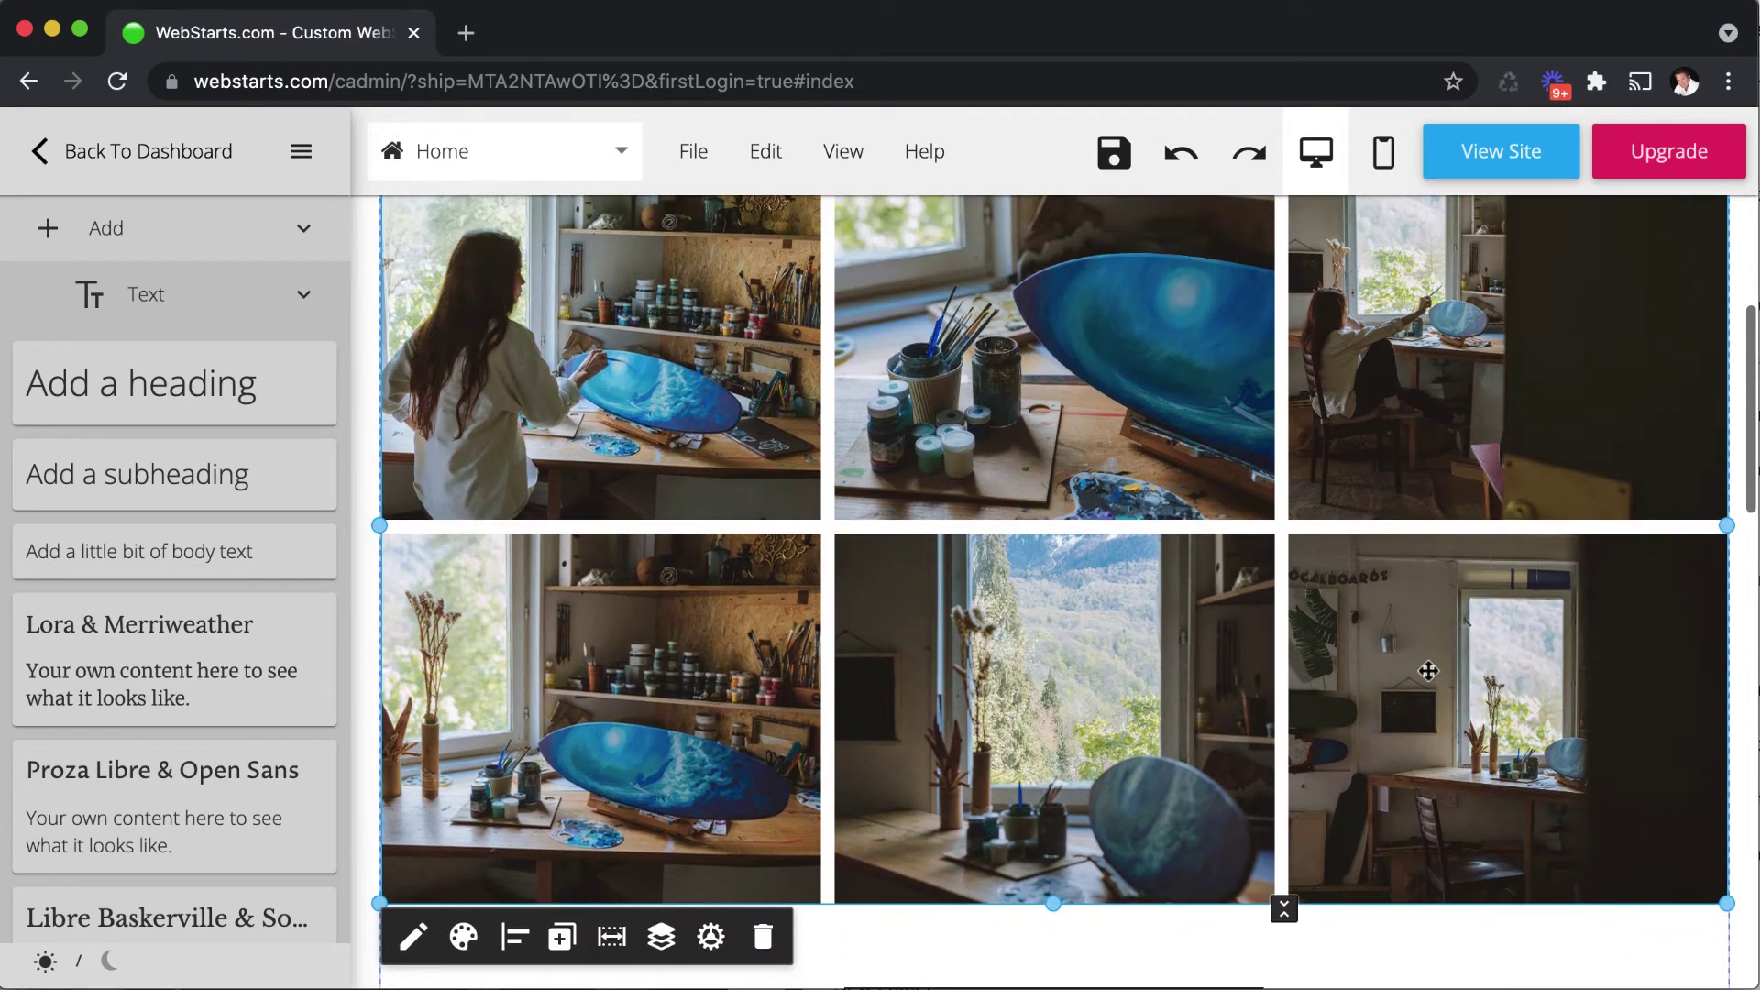
scroll(1427, 700, down, 3)
scroll(1071, 711, up, 5)
scroll(1150, 486, down, 3)
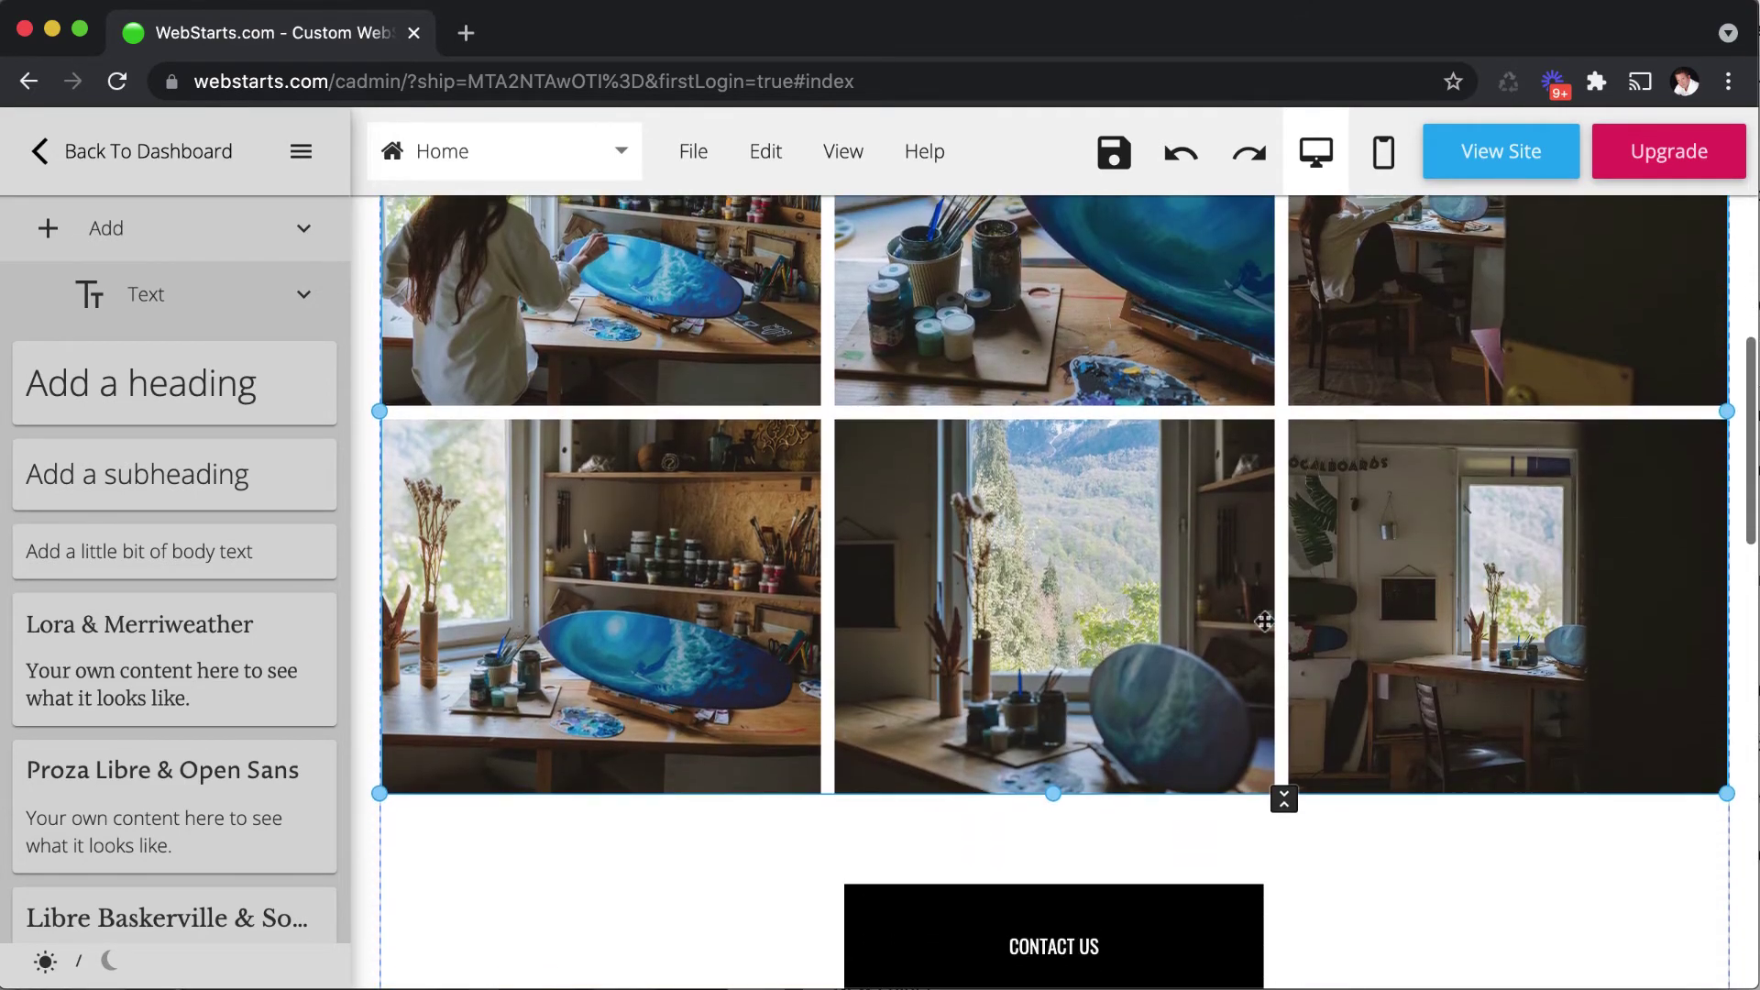
Step: Drag the gallery's bottom handle to make it taller with larger rows
drag(1054, 793, 1115, 770)
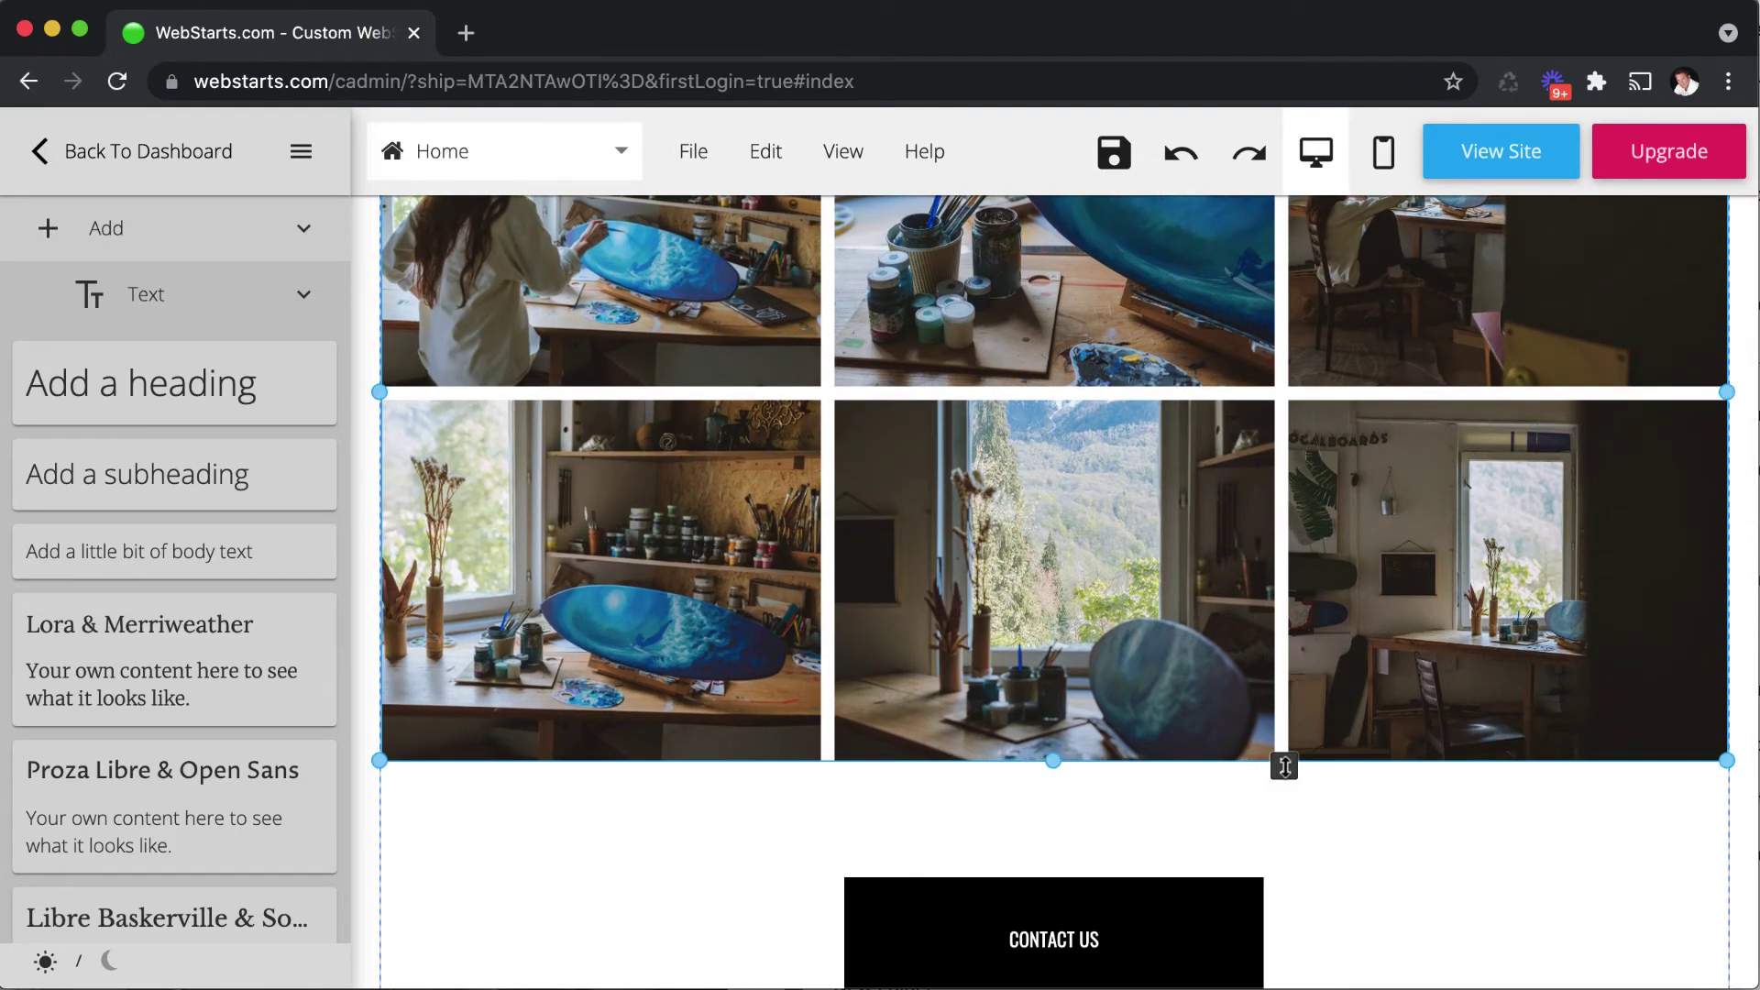
drag(1284, 767, 1283, 853)
scroll(1294, 577, up, 3)
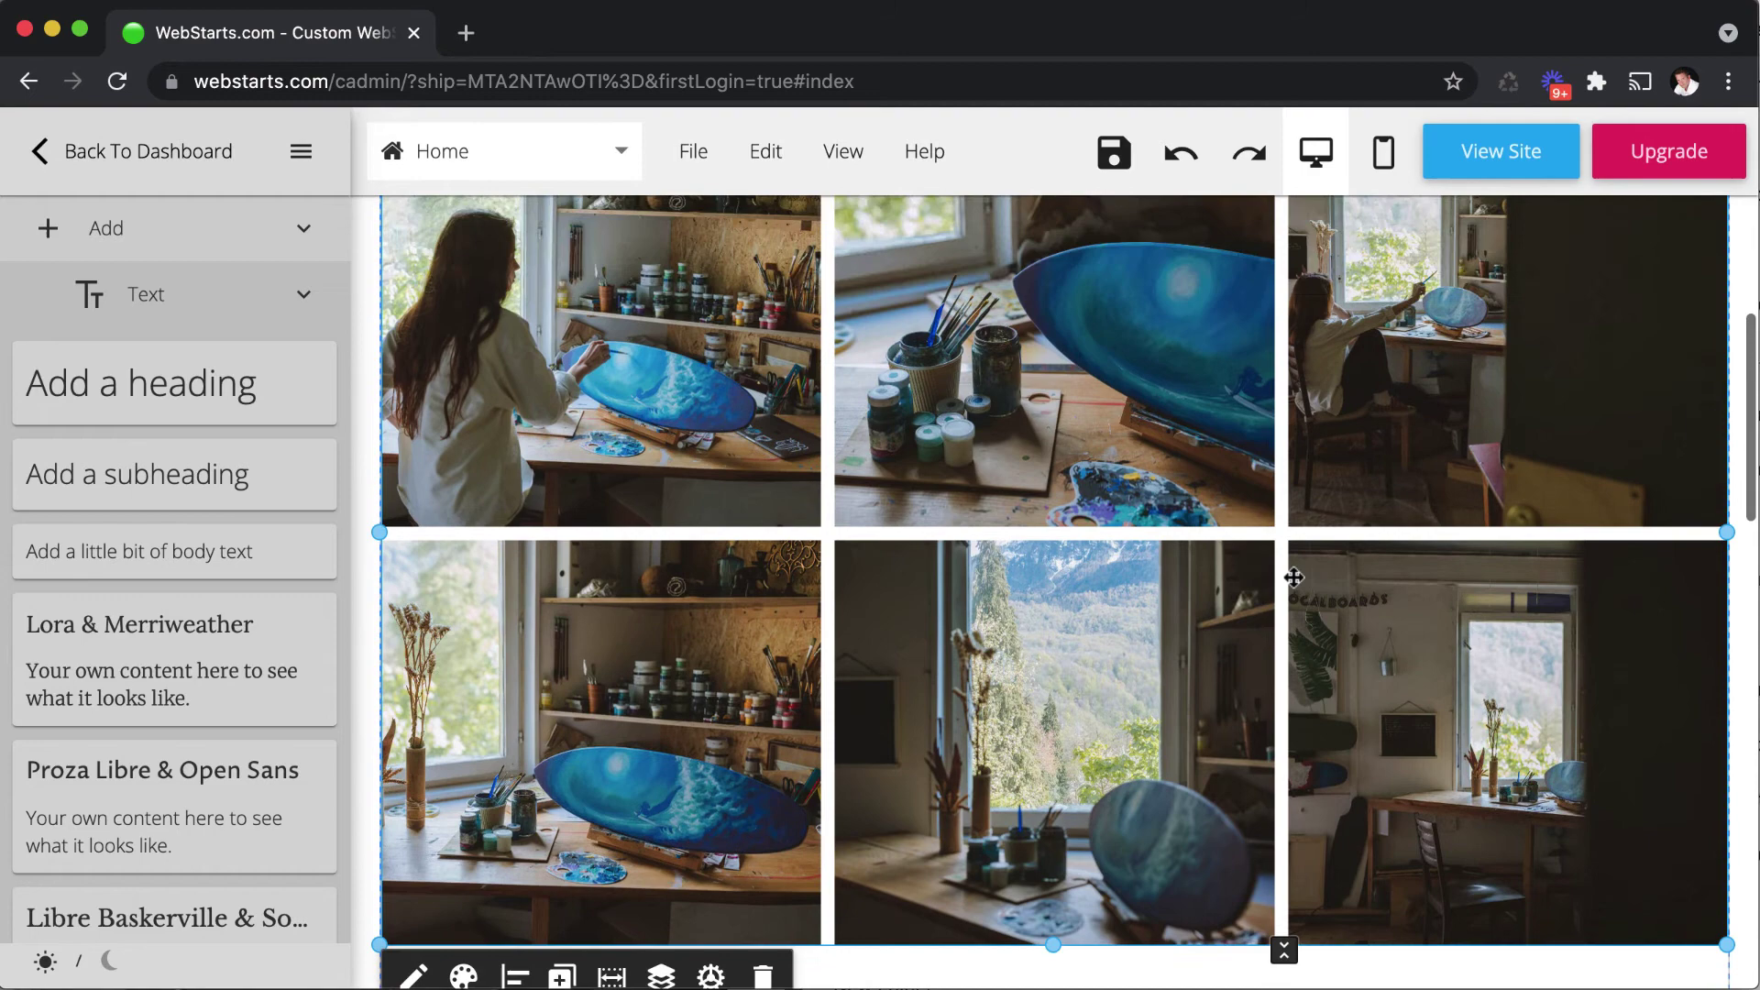
scroll(1294, 577, down, 1)
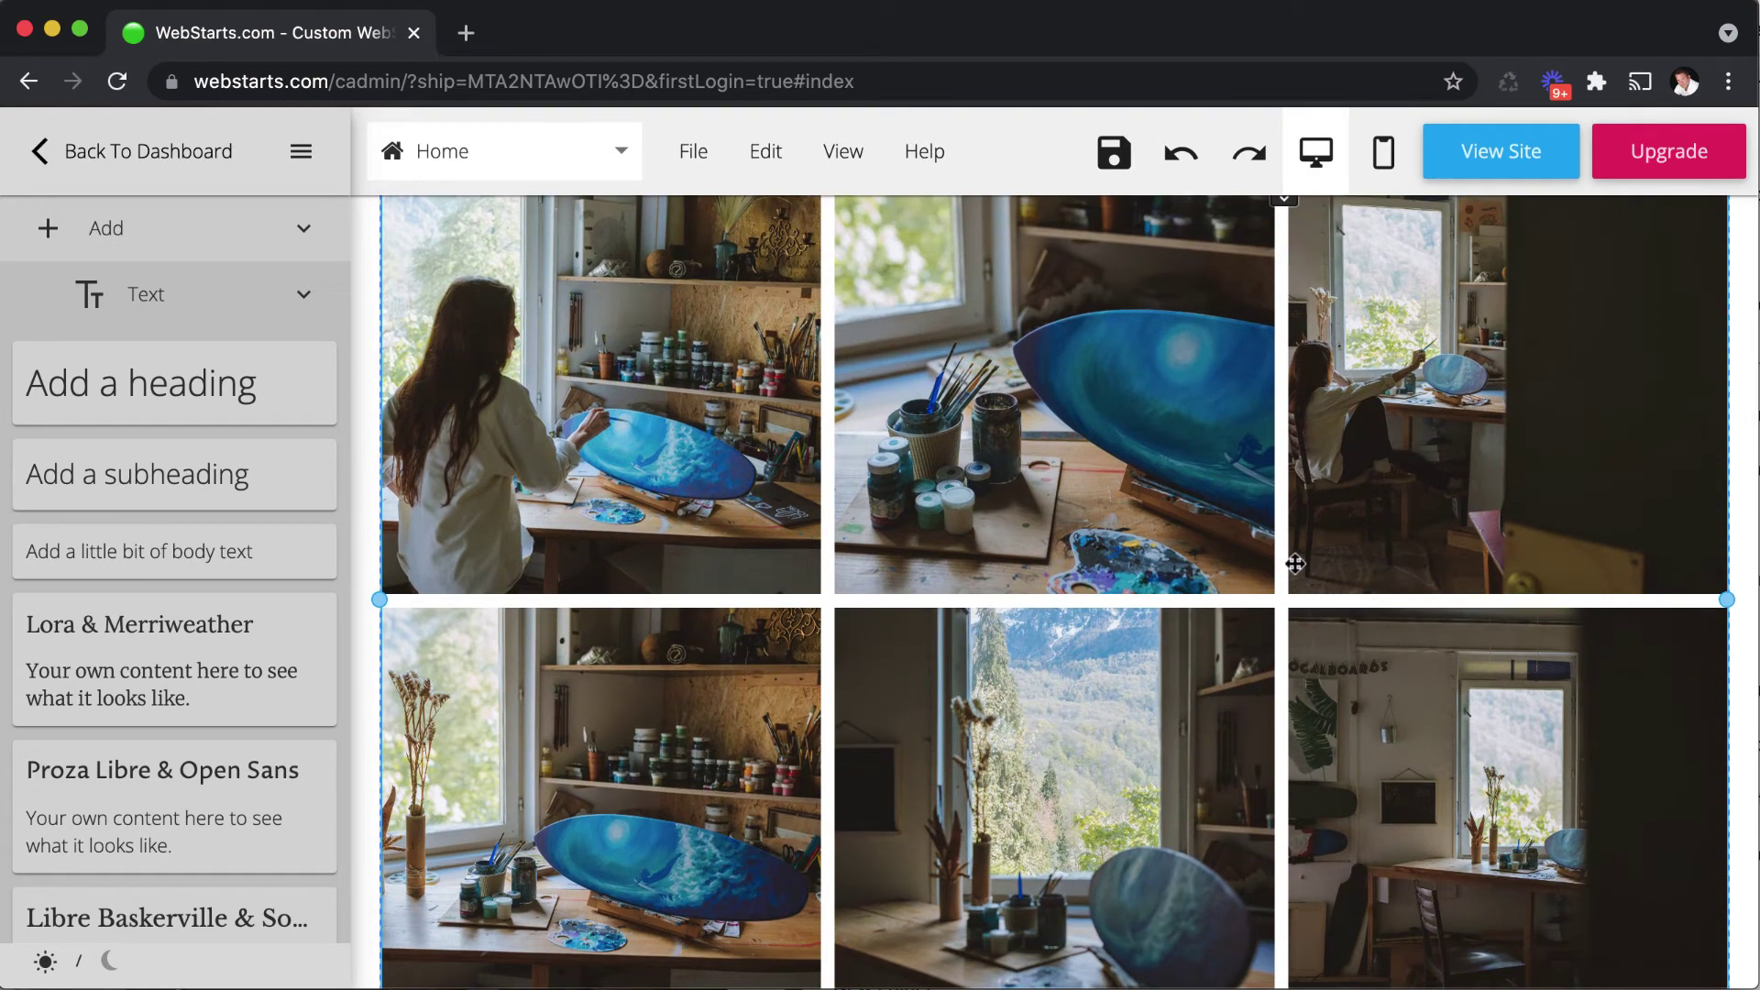
scroll(1245, 557, up, 2)
Step: Align the gallery to the center of the page
mouse_move(1244, 558)
mouse_down()
mouse_move(1308, 557)
mouse_move(1249, 558)
mouse_up()
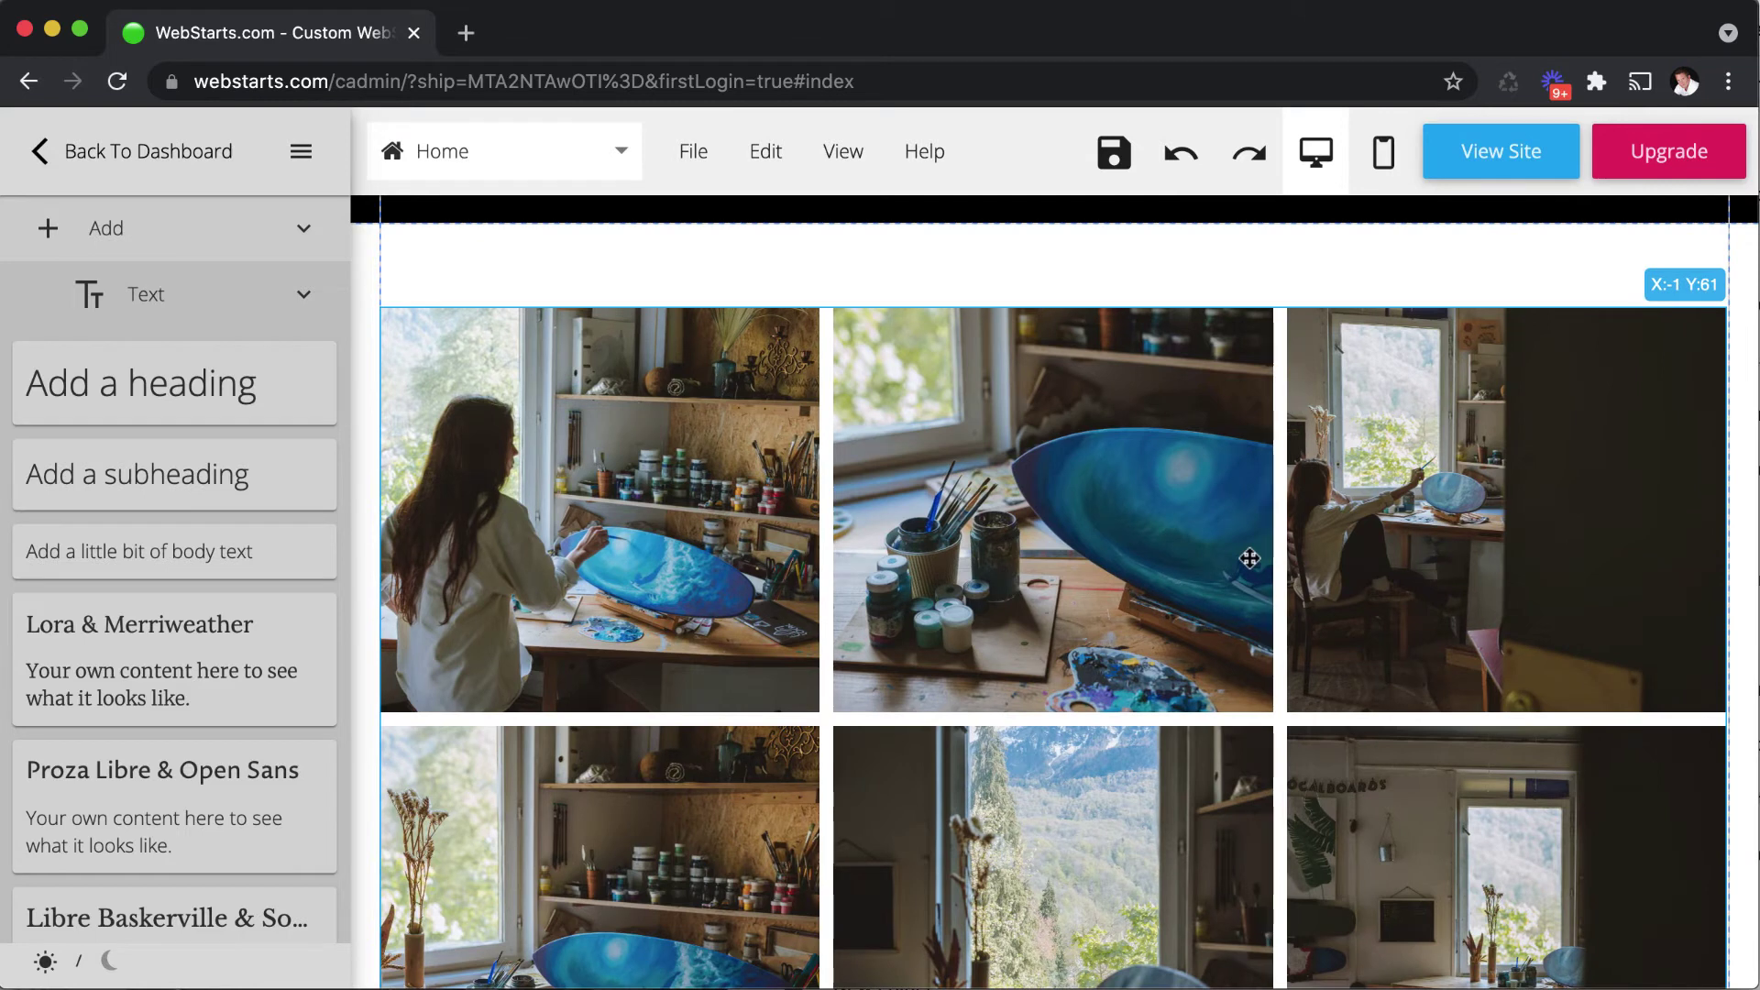
drag(1250, 558, 1248, 555)
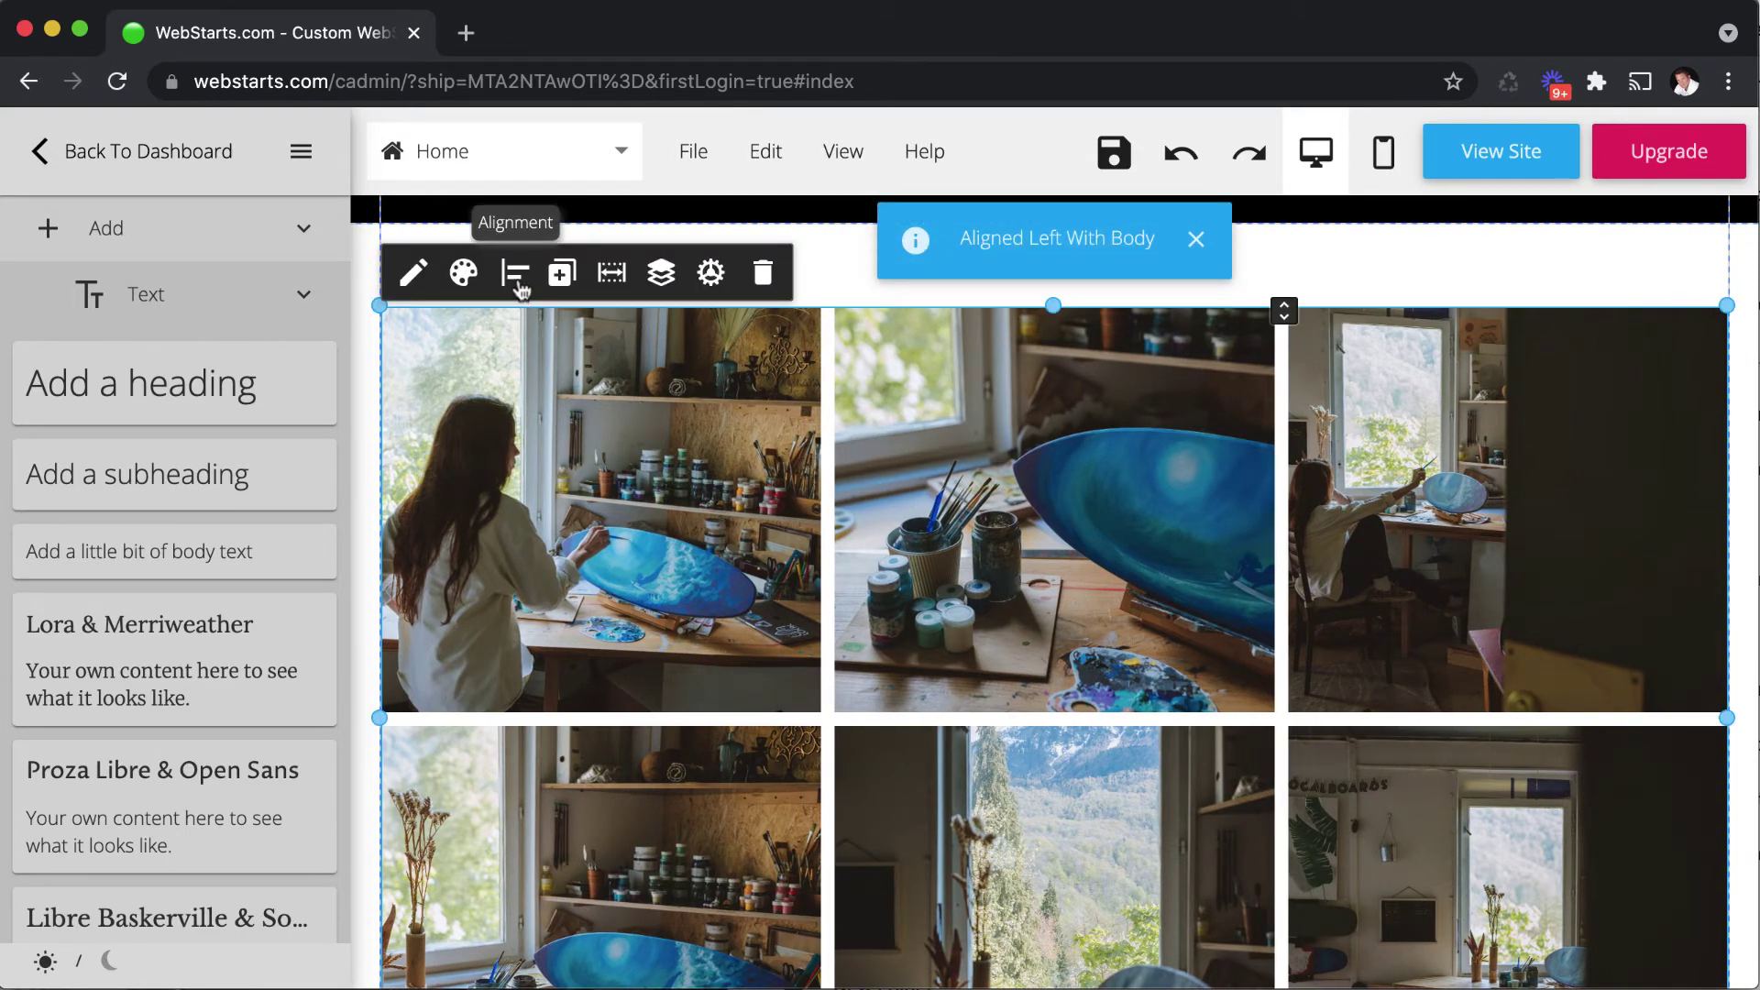
click(516, 286)
click(564, 351)
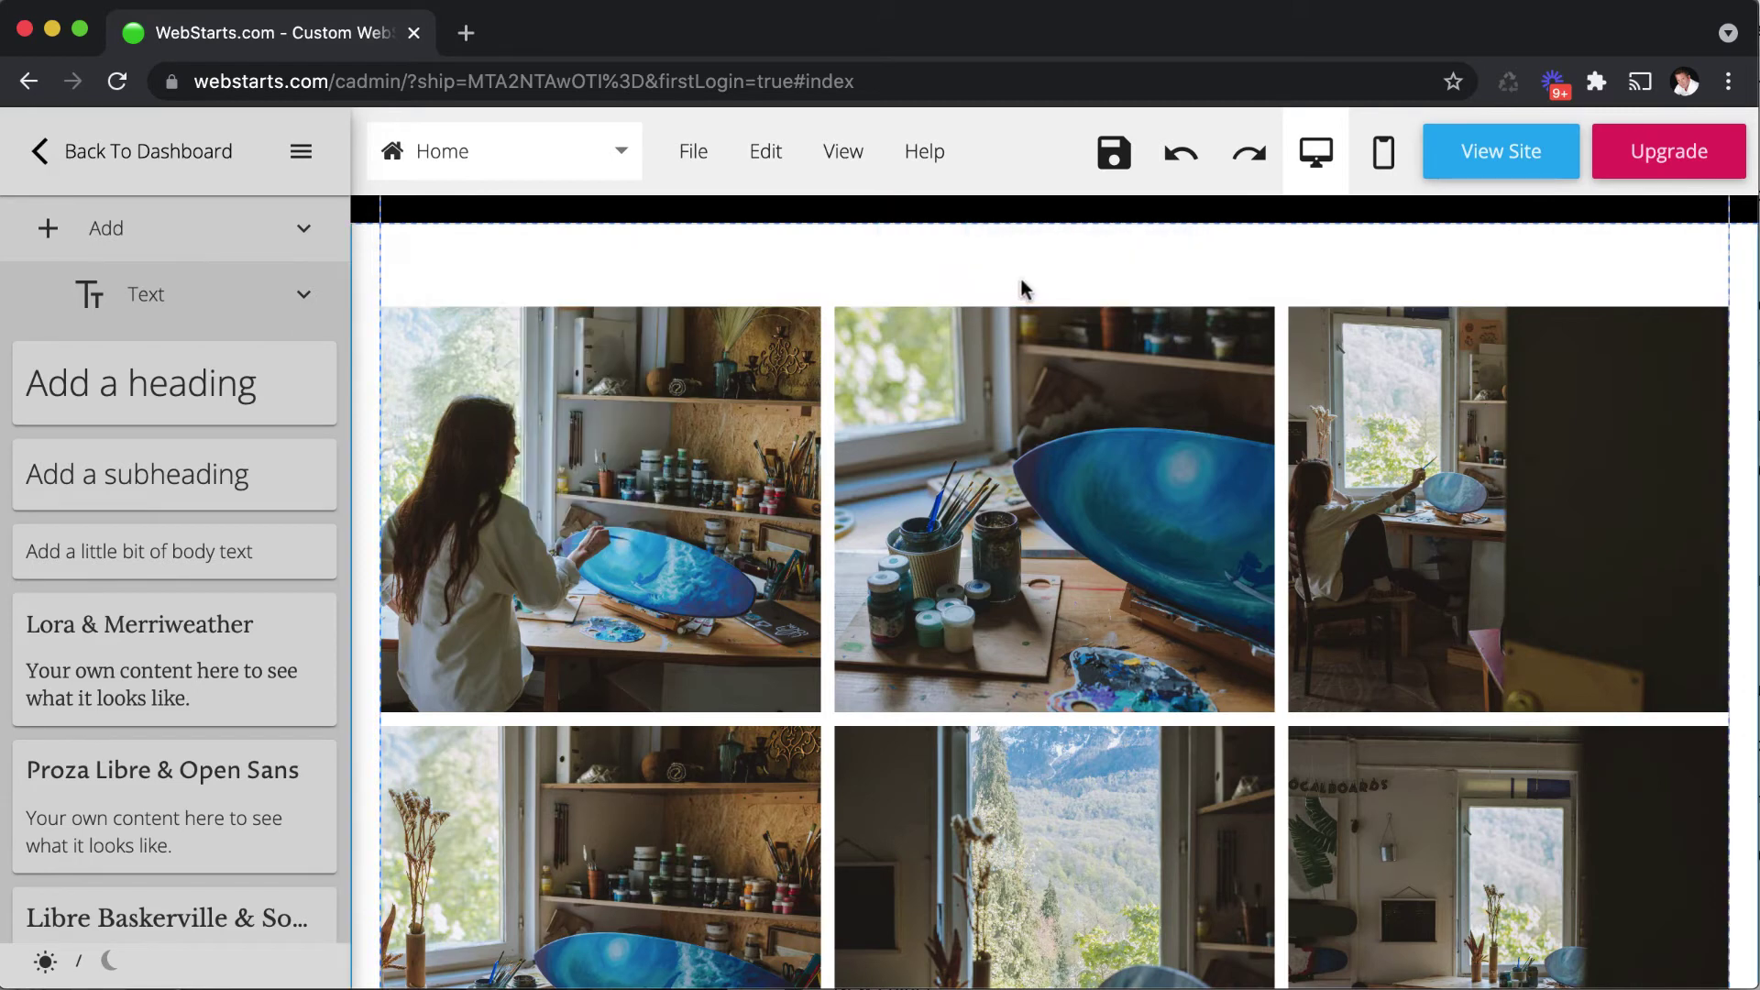
scroll(1038, 368, down, 3)
scroll(1038, 372, down, 1)
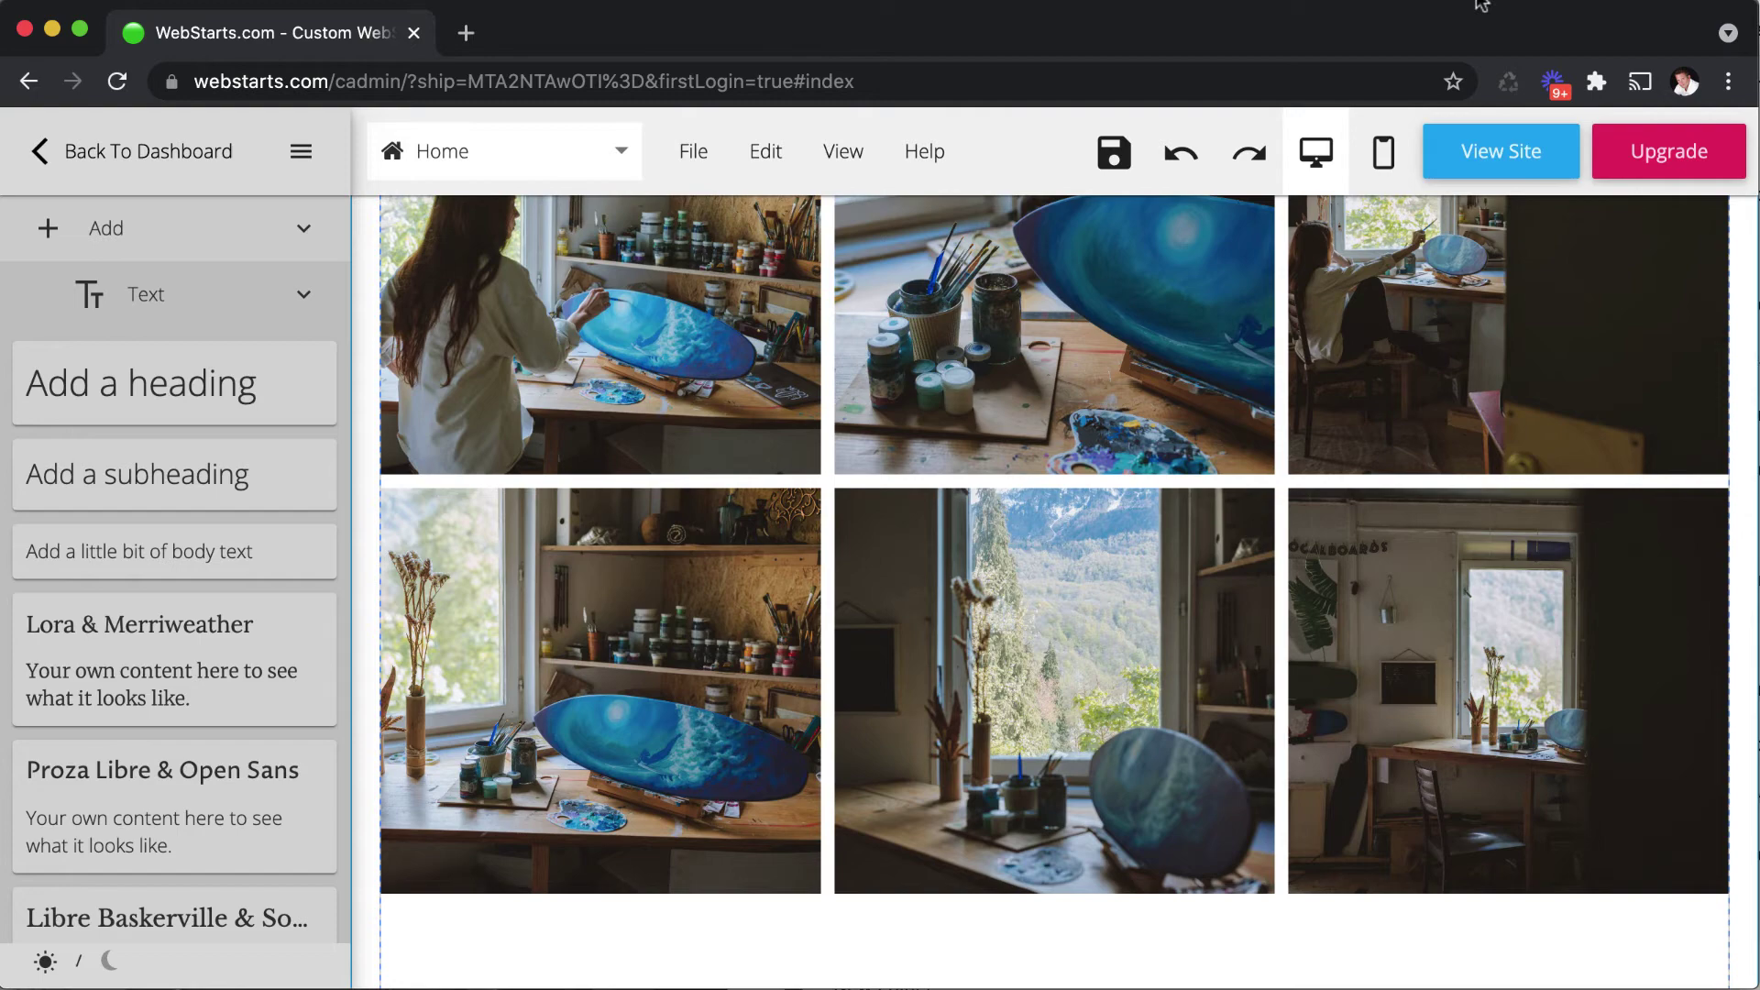
Step: Link the CONTACT US button to the Contact page under My Pages, then deselect it
scroll(1008, 371, up, 5)
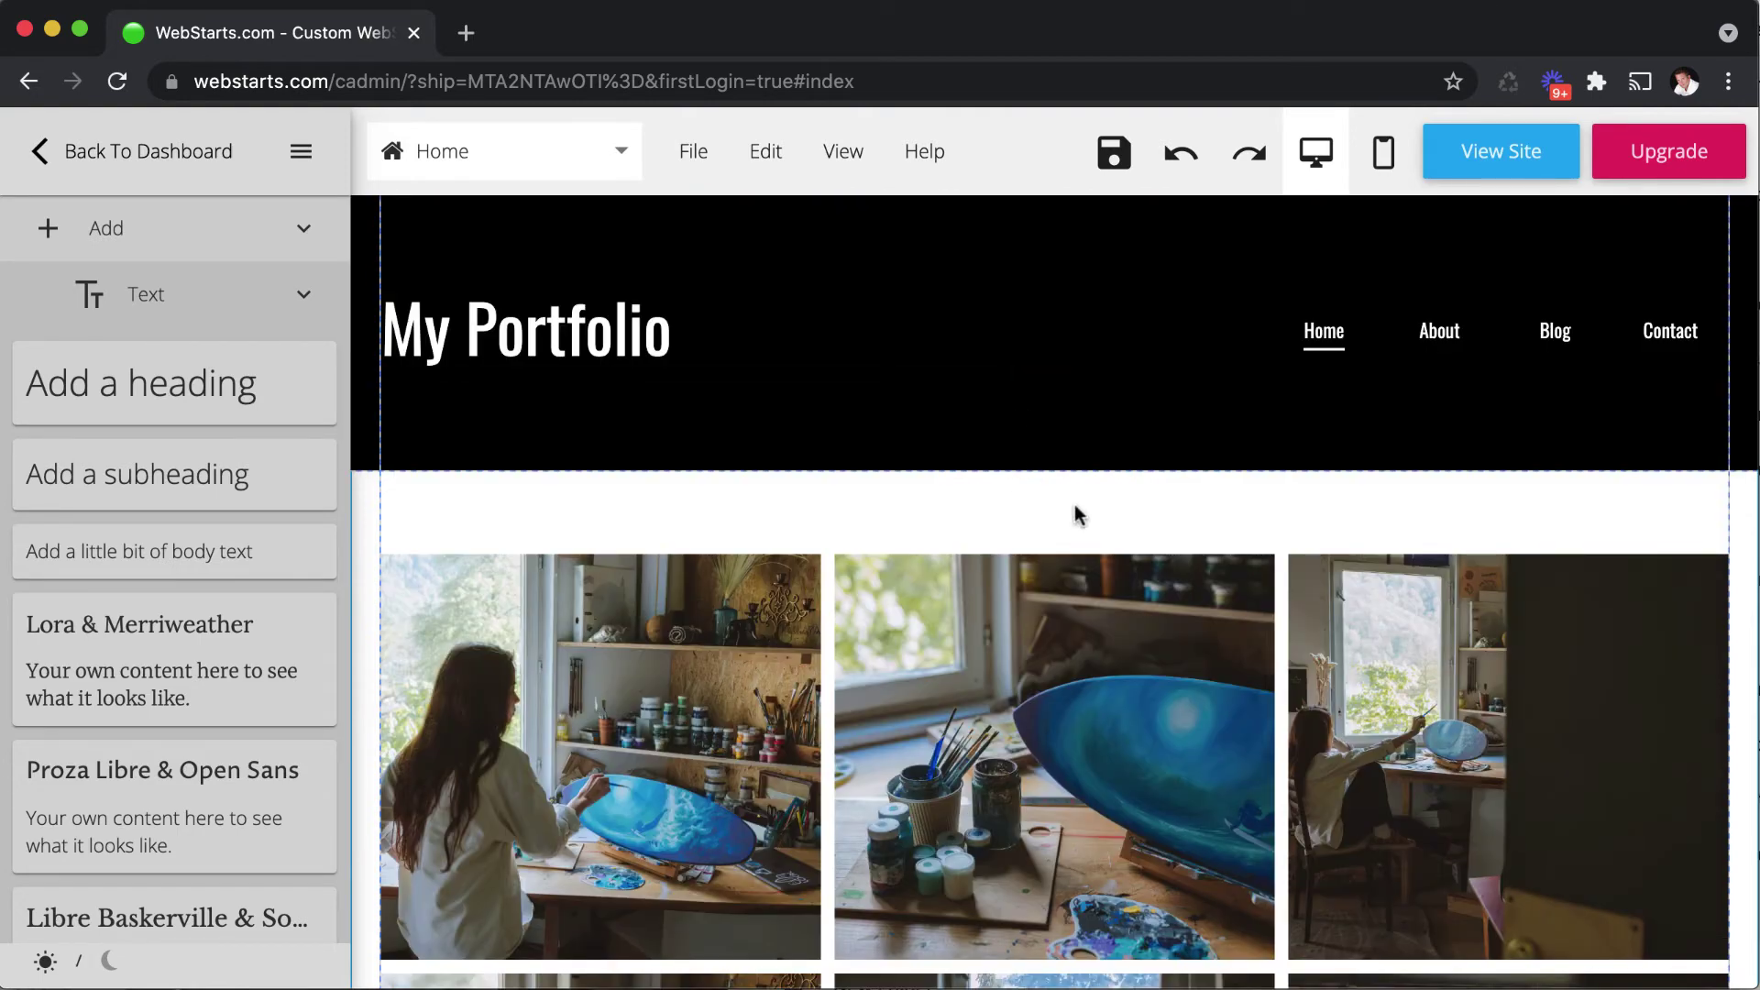
scroll(1074, 503, down, 8)
scroll(1074, 502, down, 3)
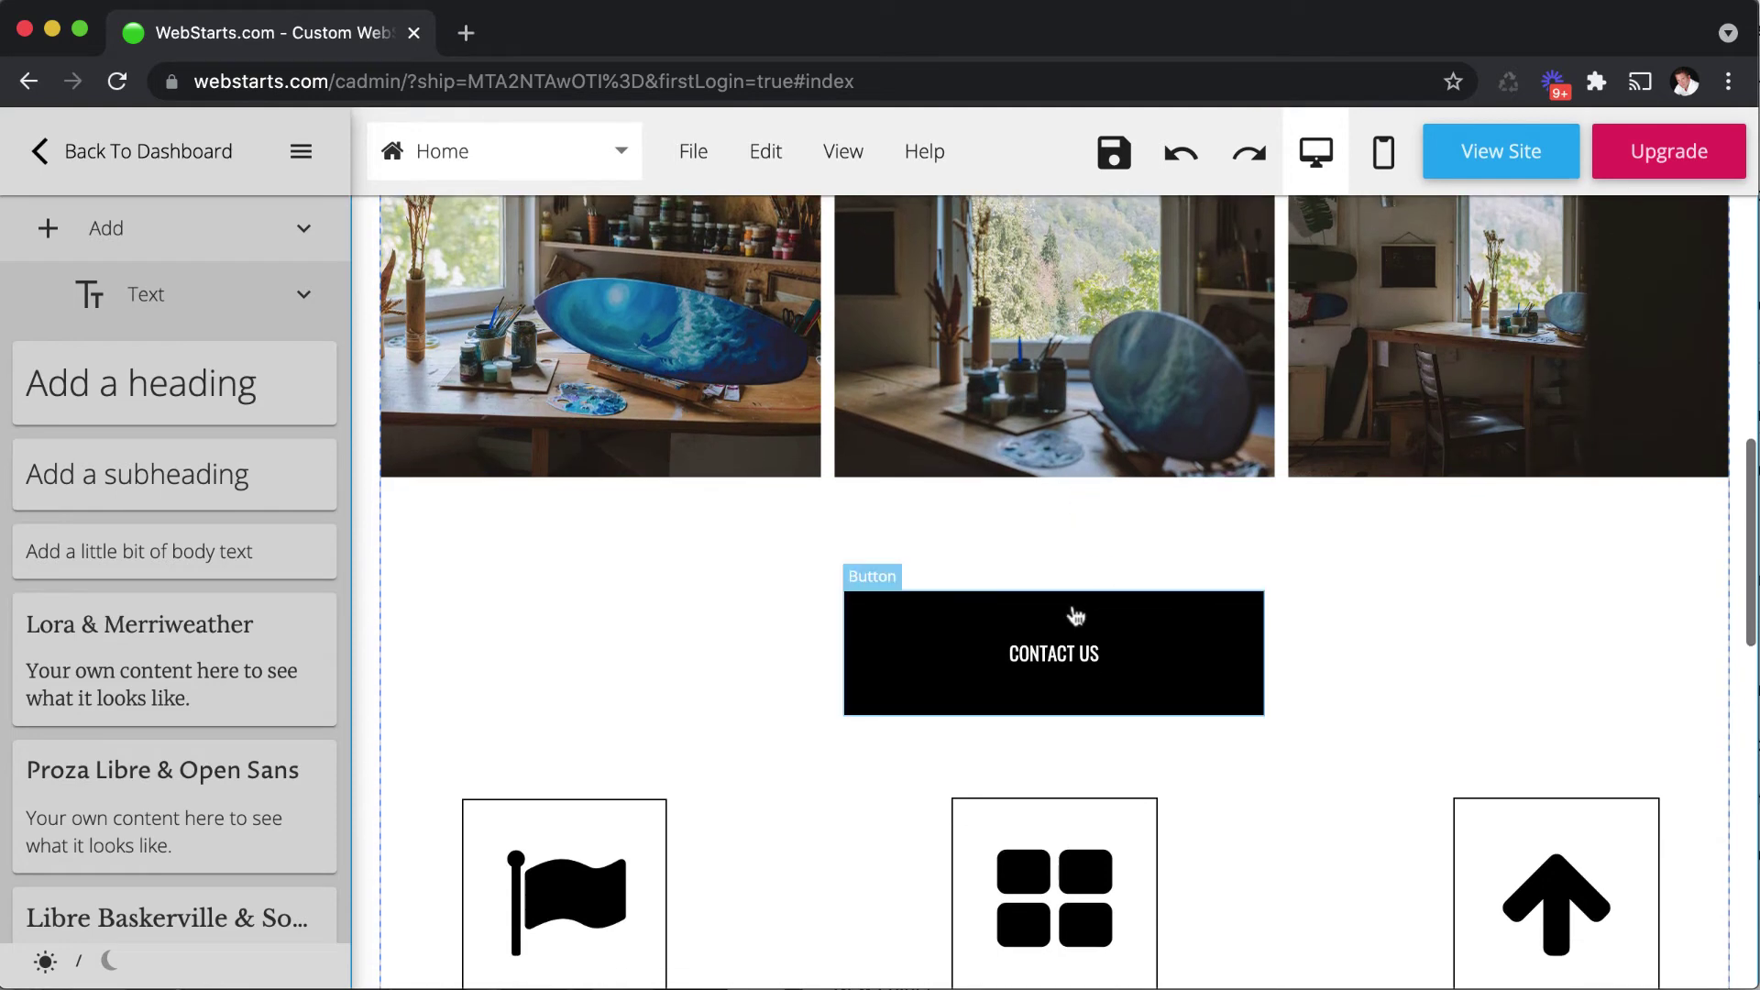
click(1086, 676)
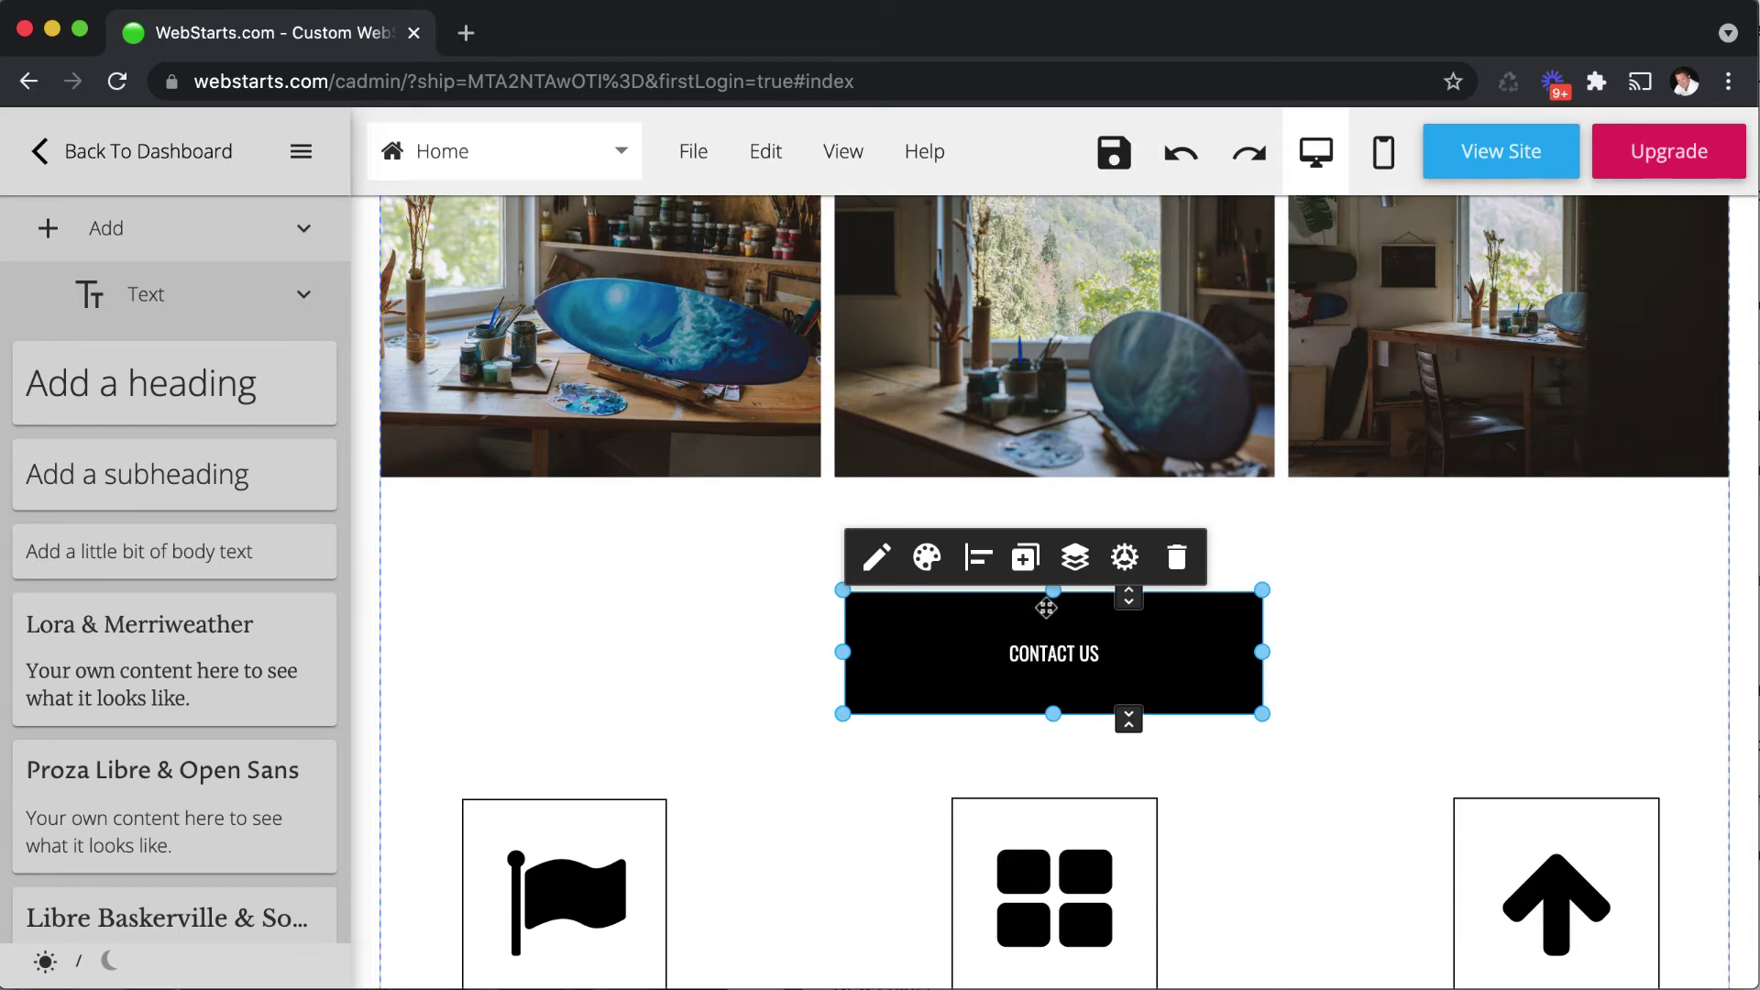
click(1130, 565)
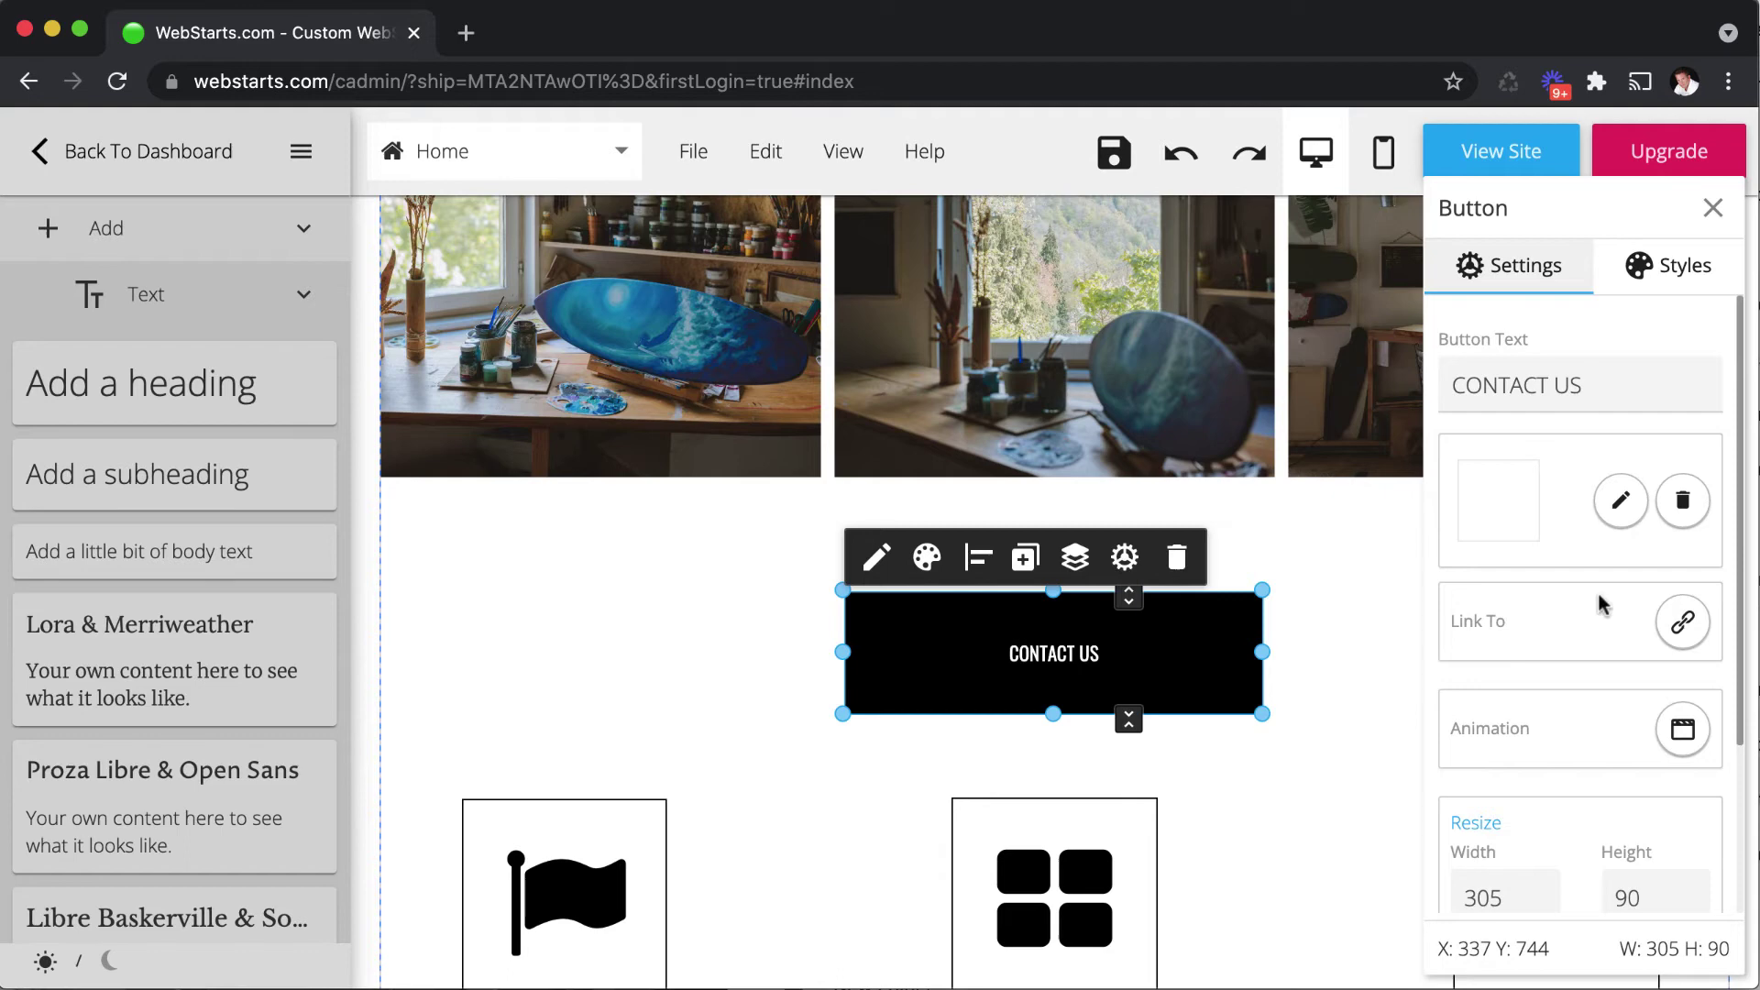
click(1682, 621)
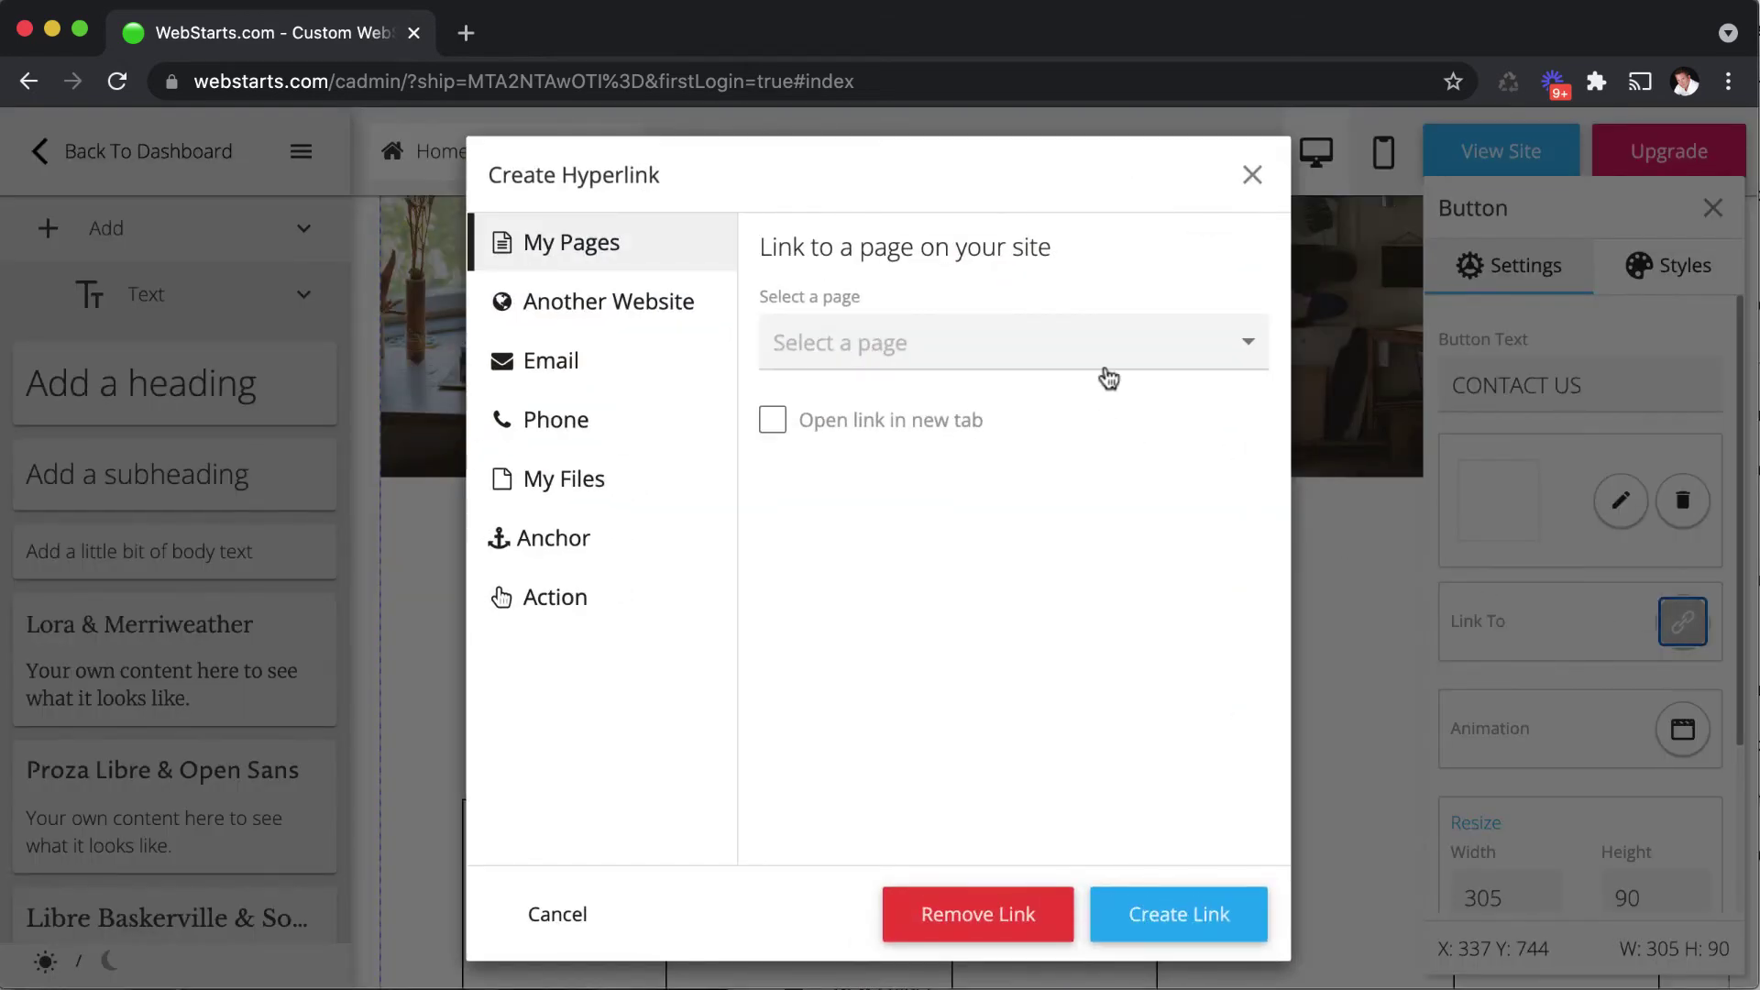
click(1102, 366)
click(997, 536)
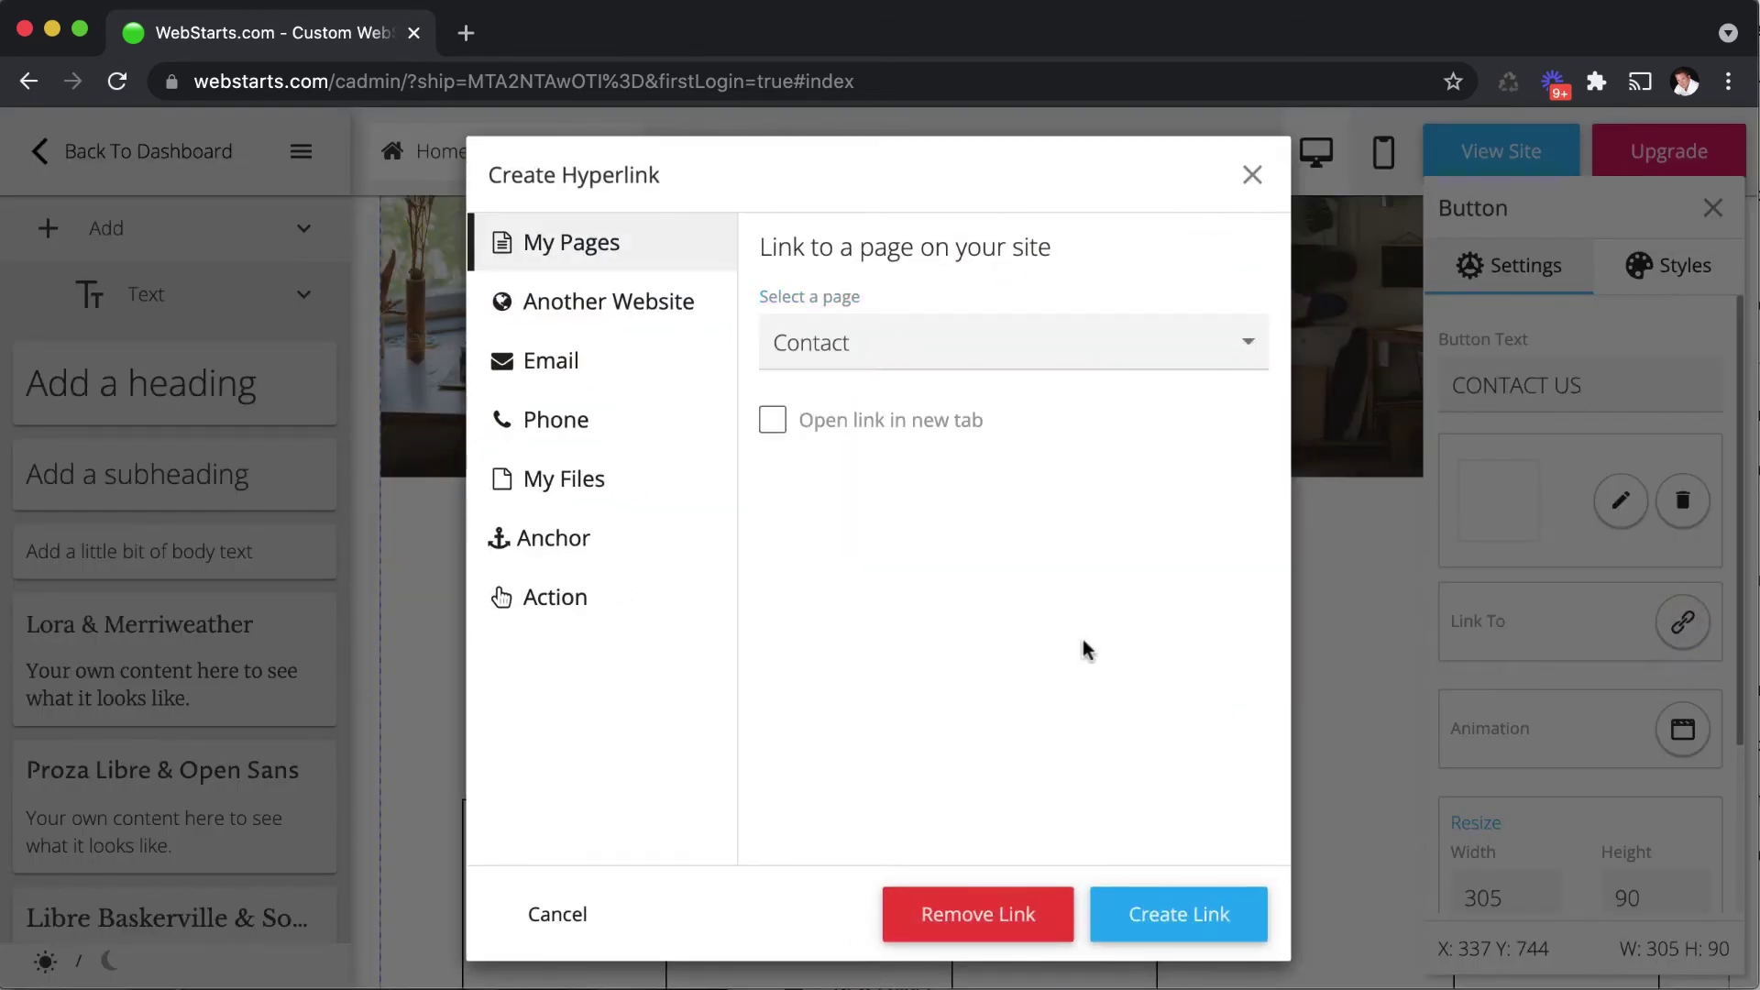
click(1157, 911)
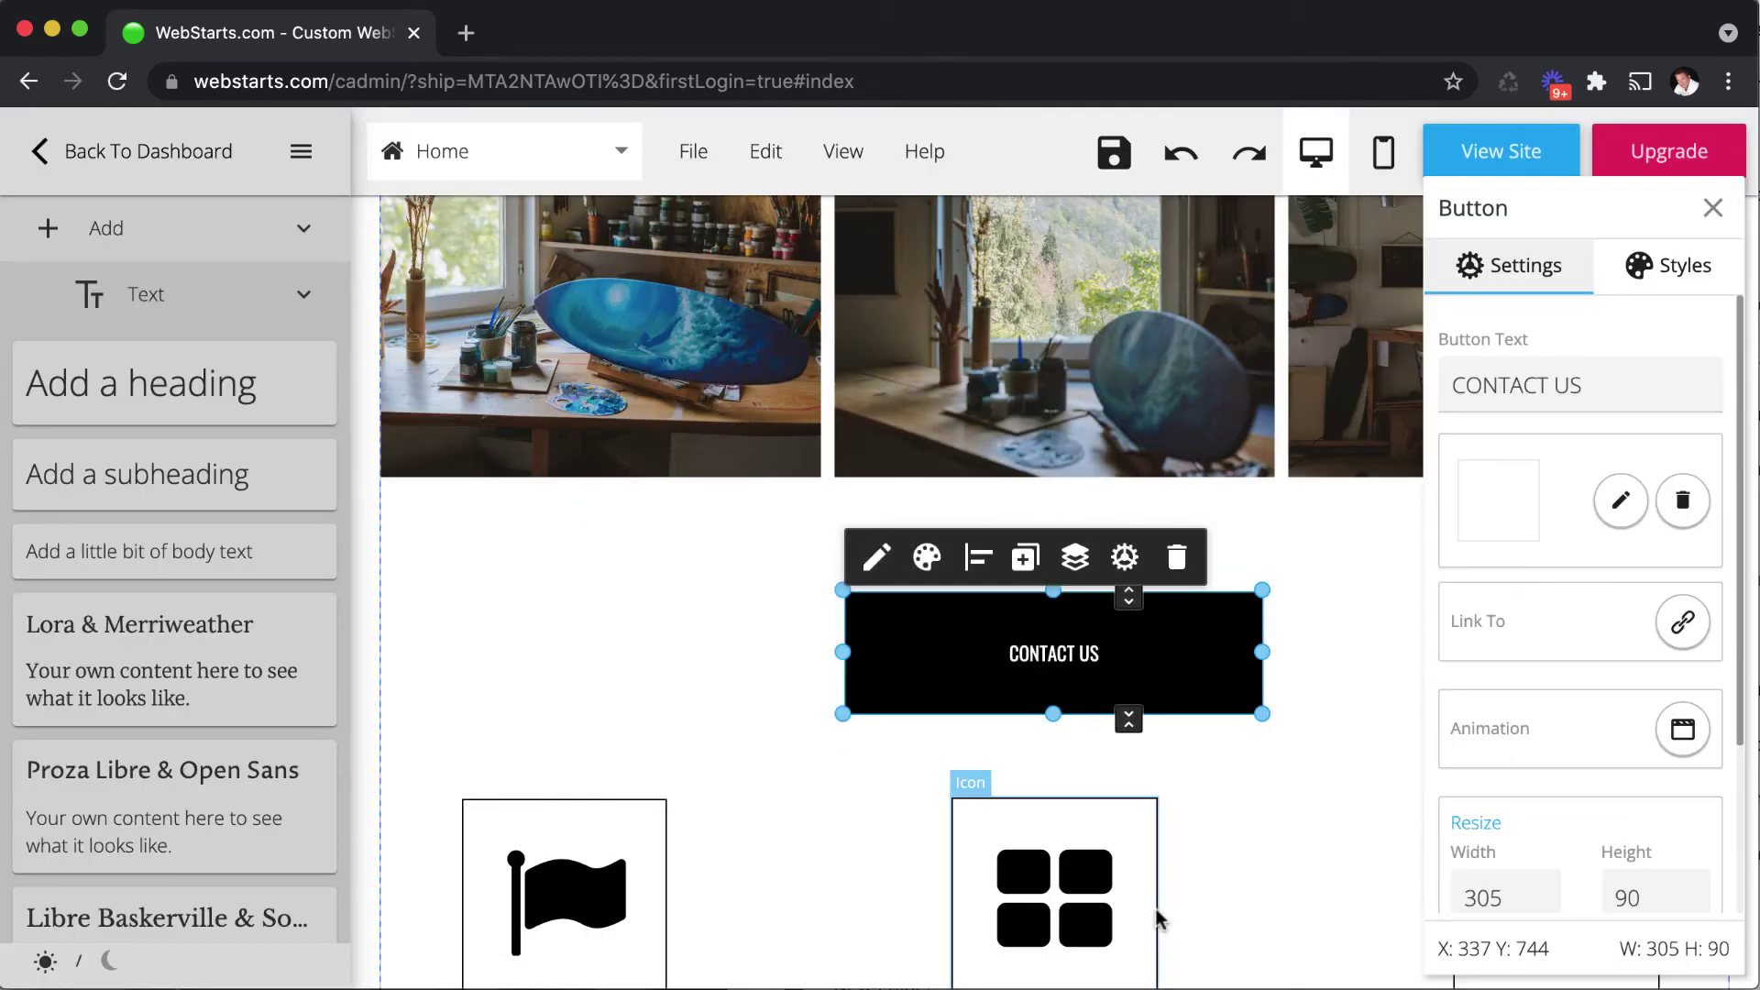
click(1280, 852)
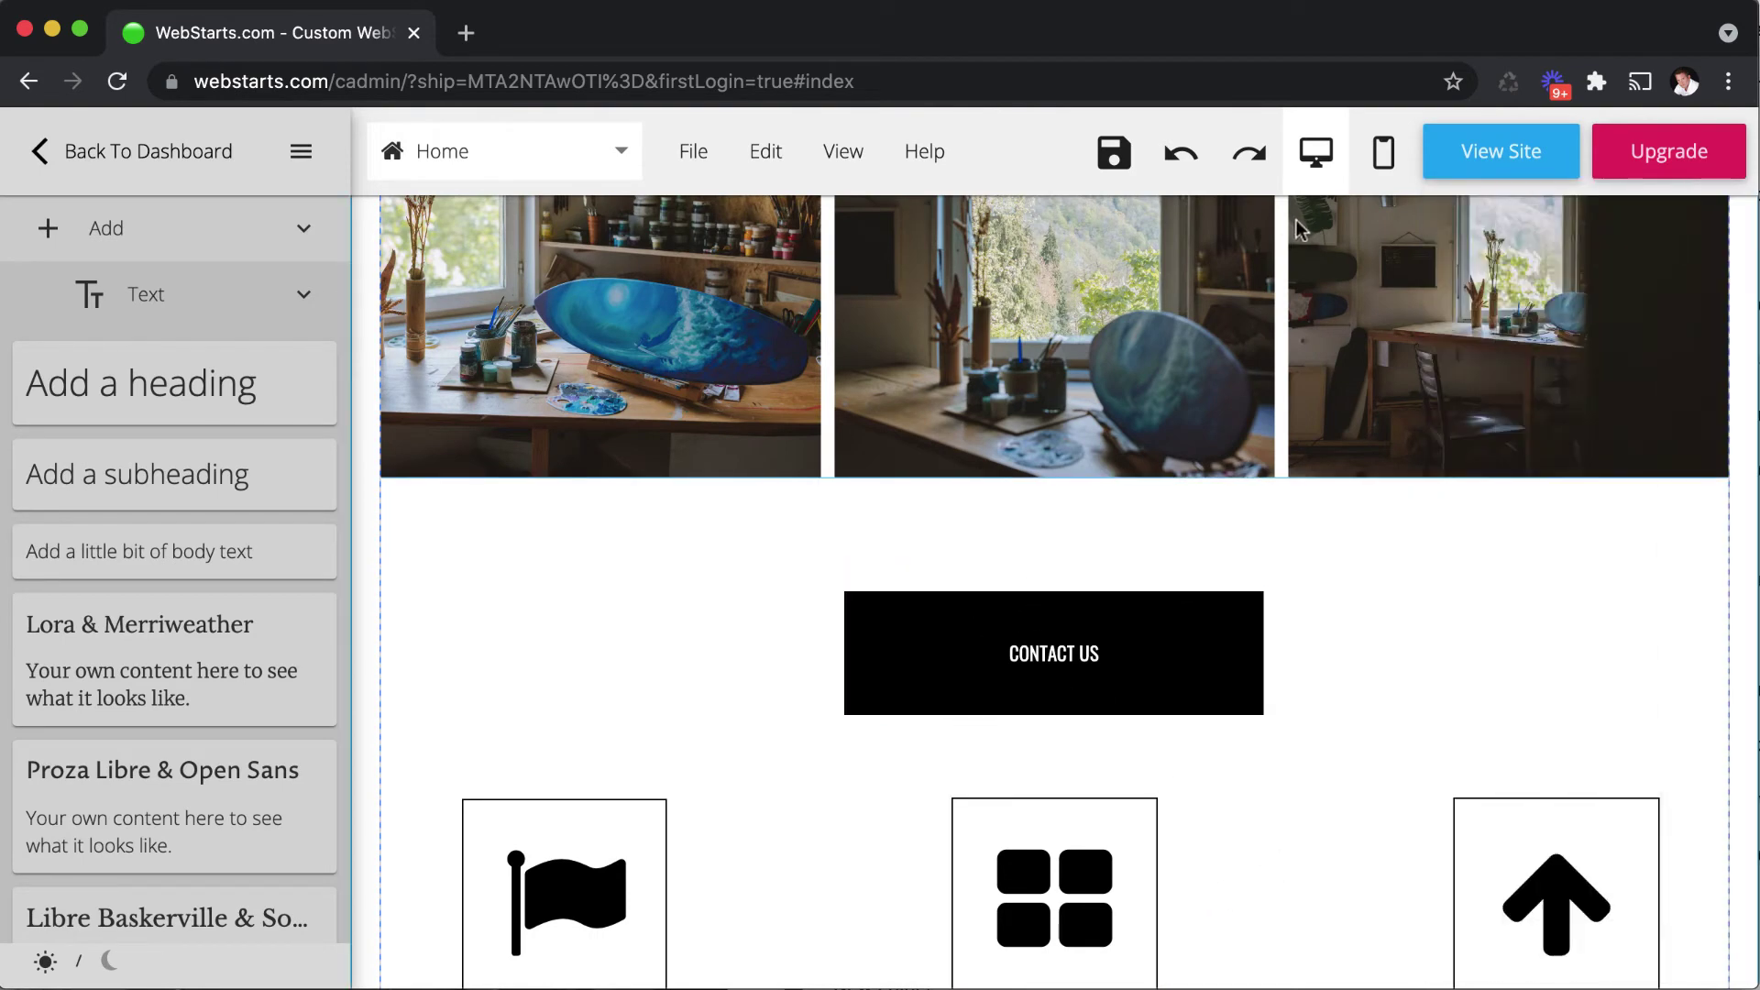
Step: Save the Home page and check on the live site that CONTACT US opens Contact
click(1115, 154)
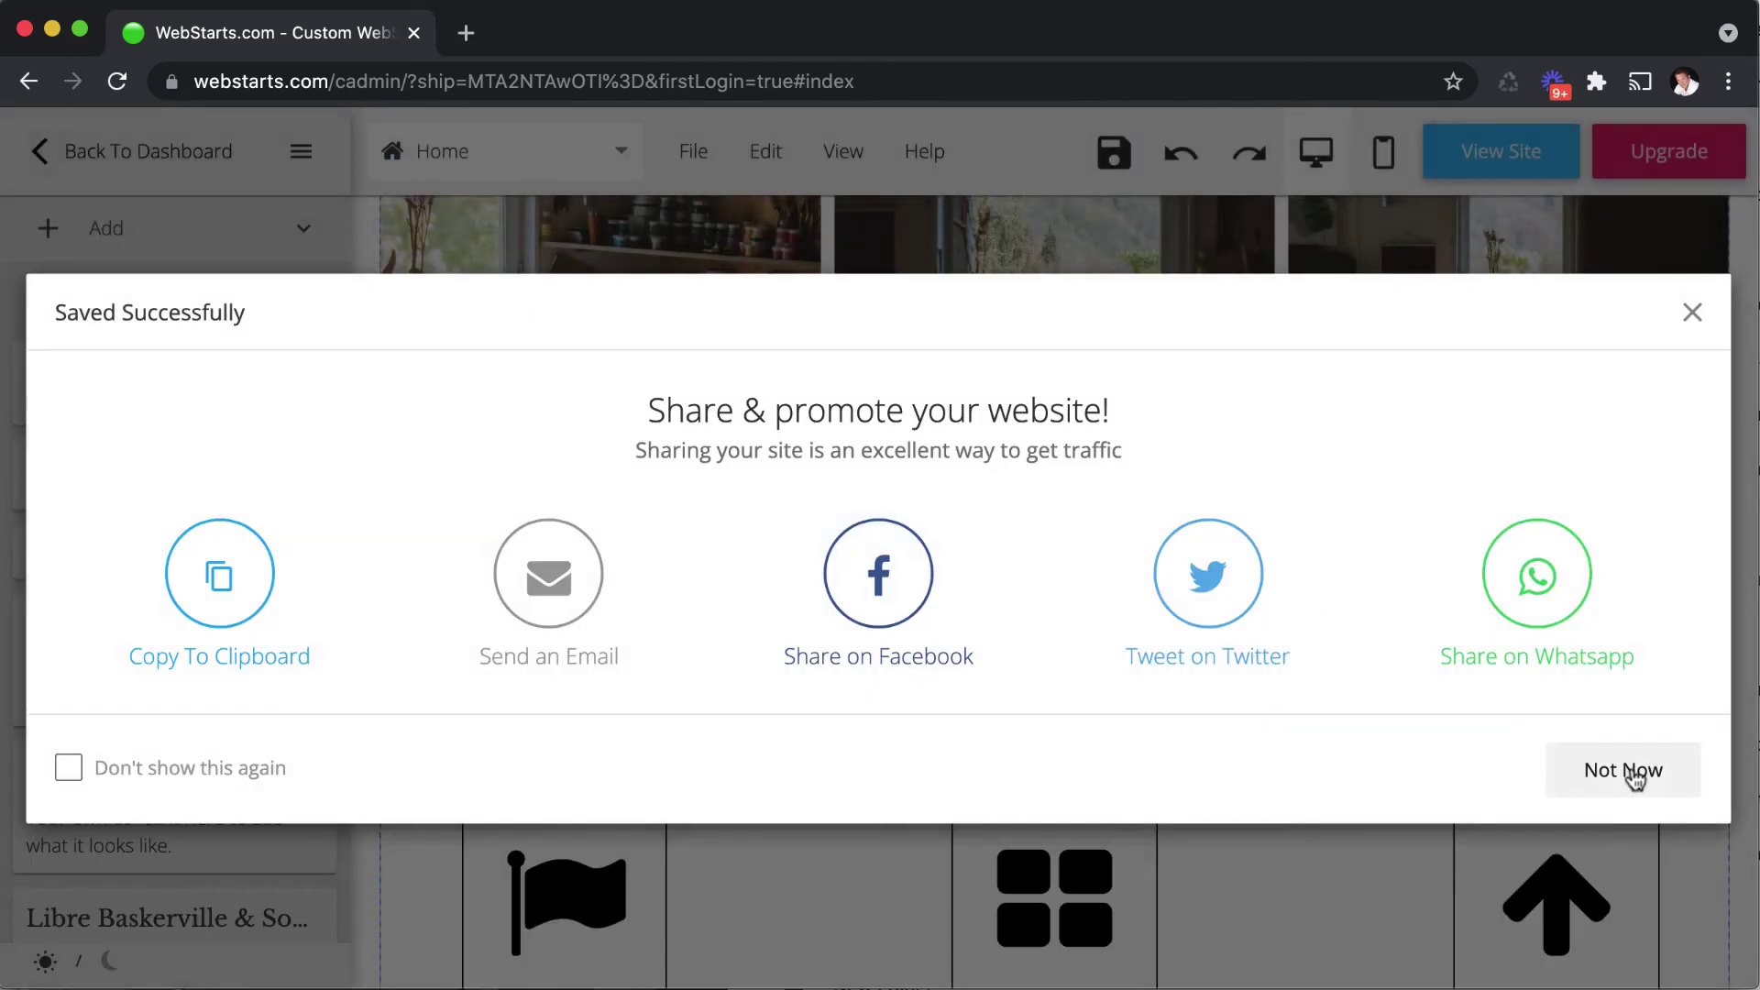
click(1630, 773)
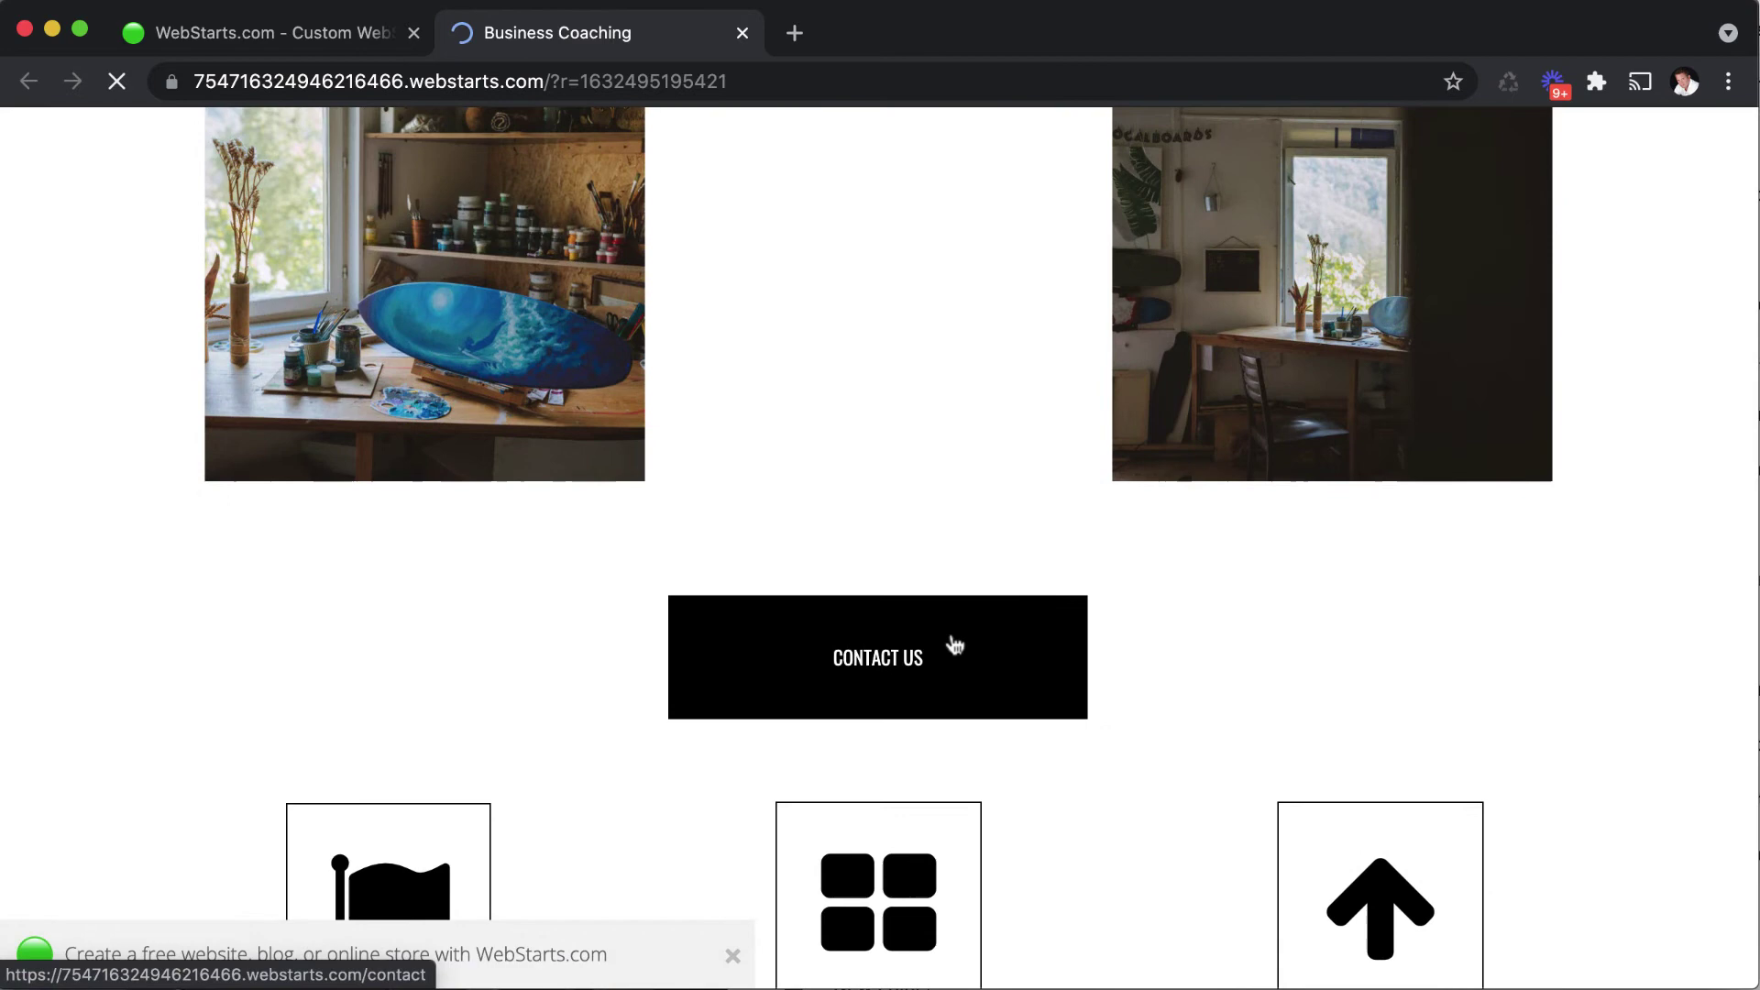
click(951, 641)
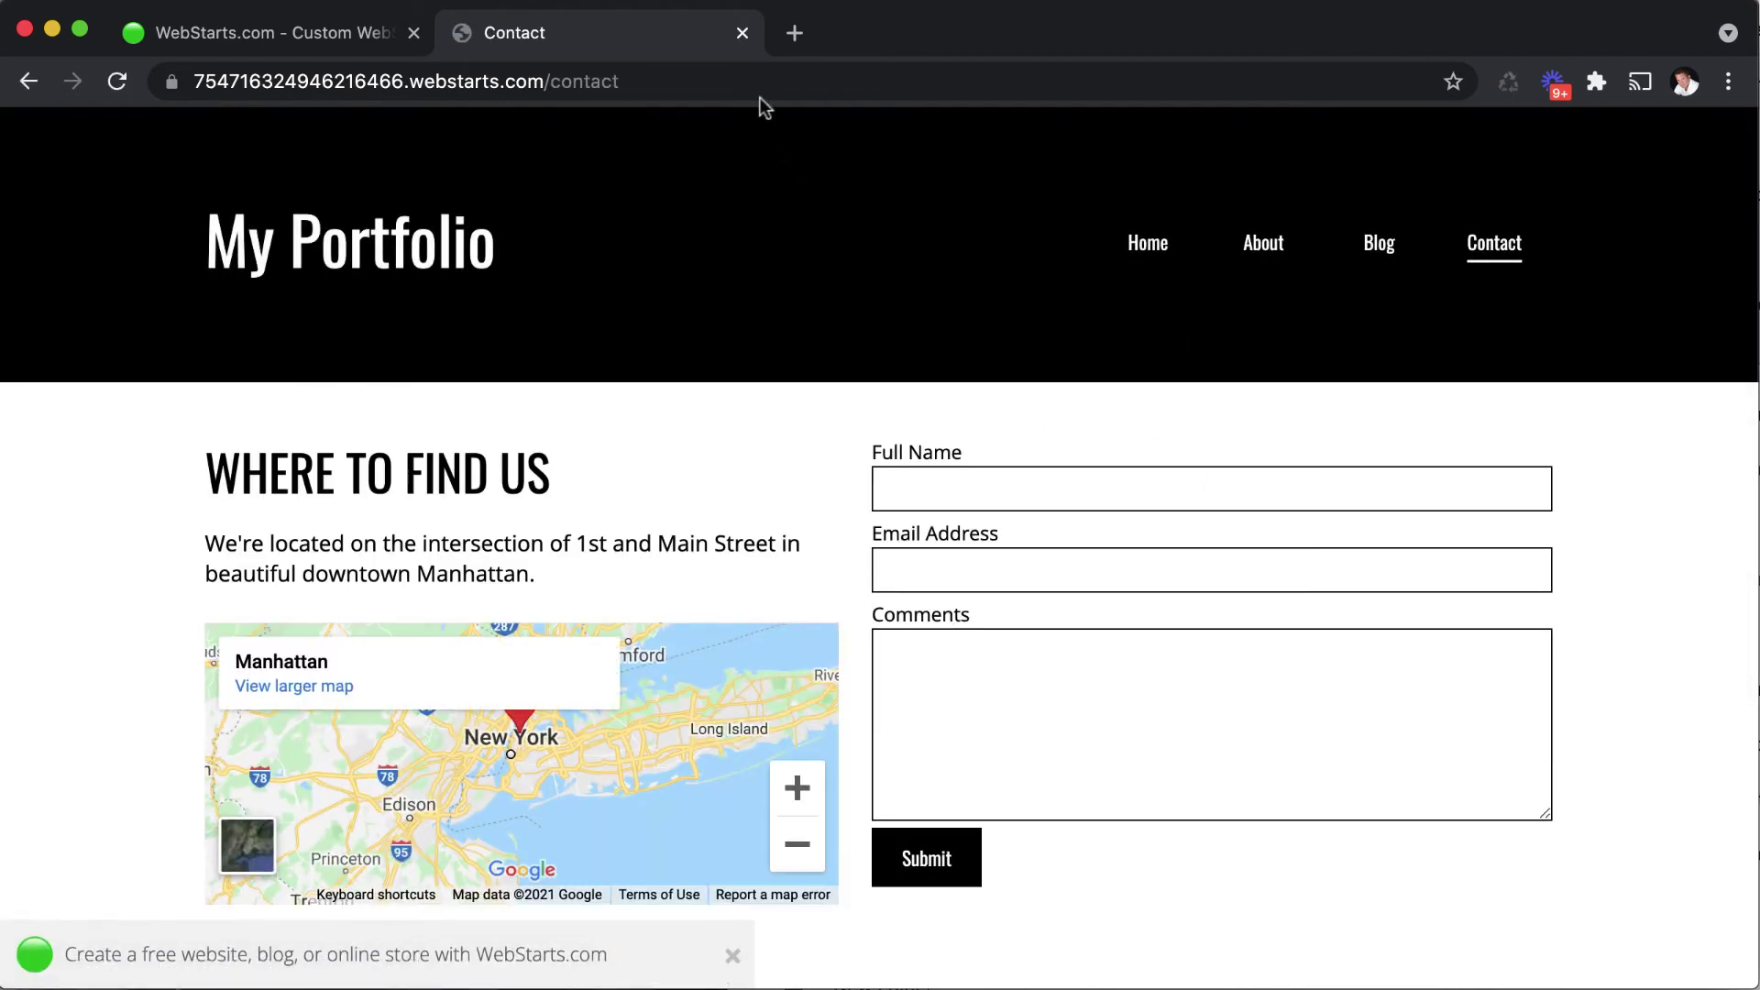
click(743, 33)
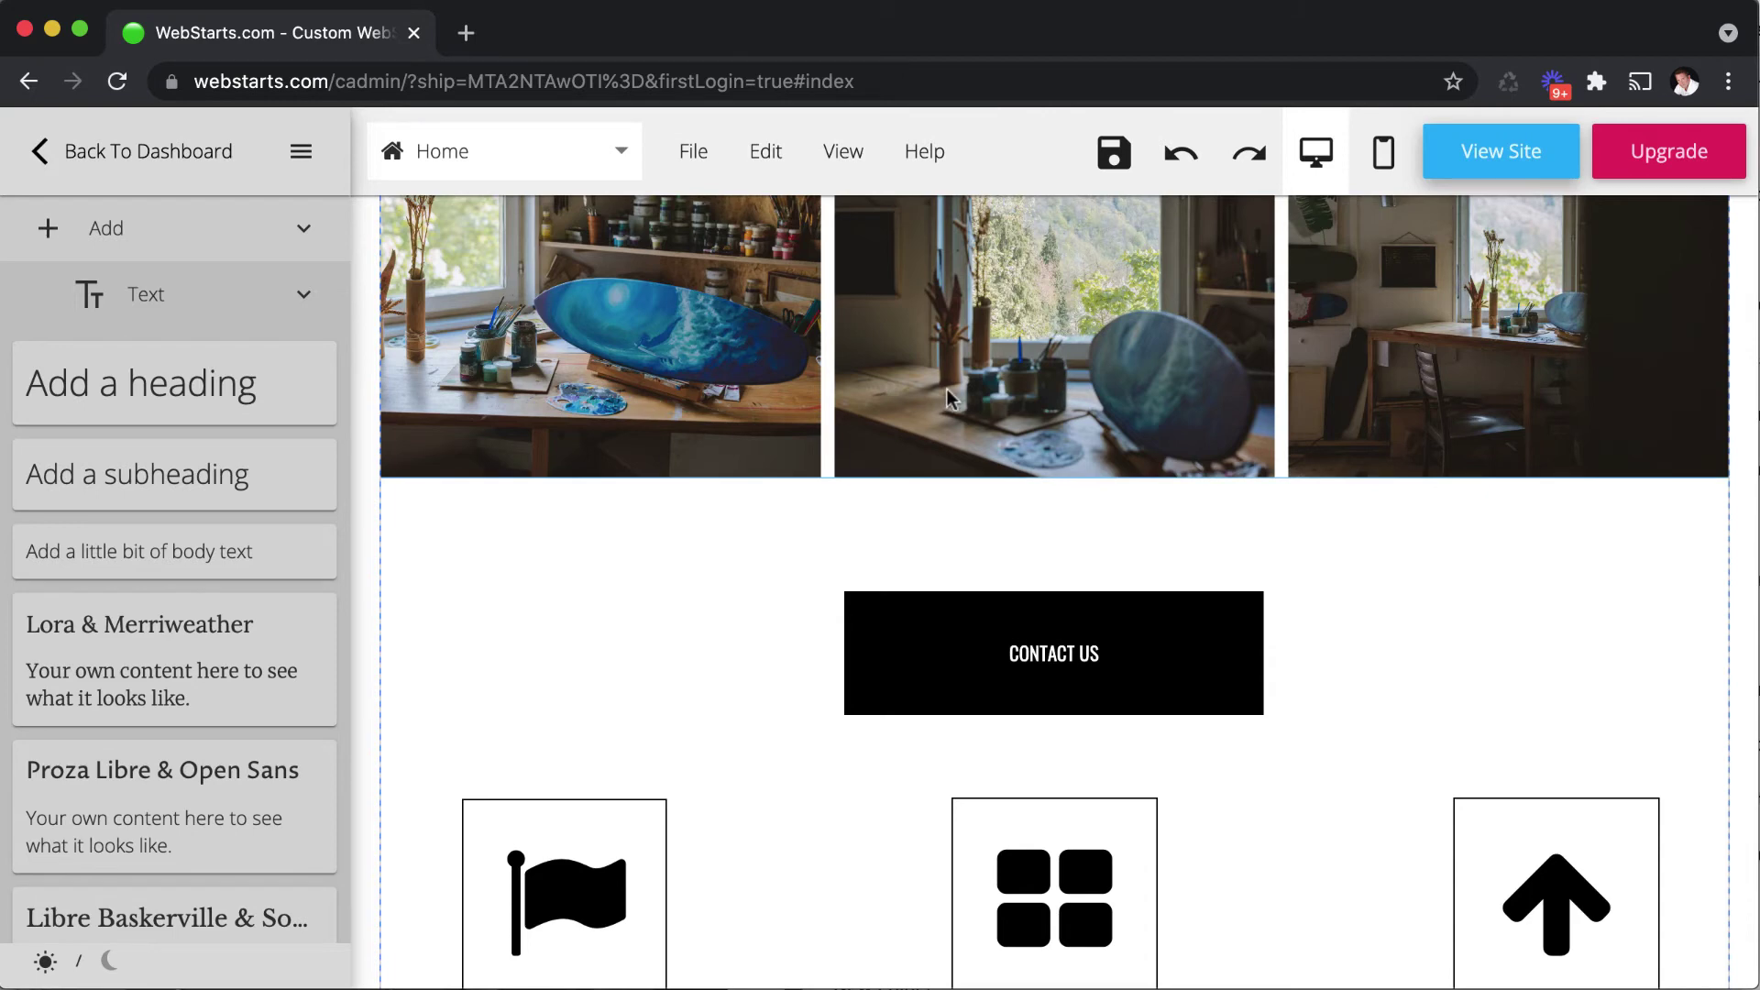
scroll(1061, 867, down, 5)
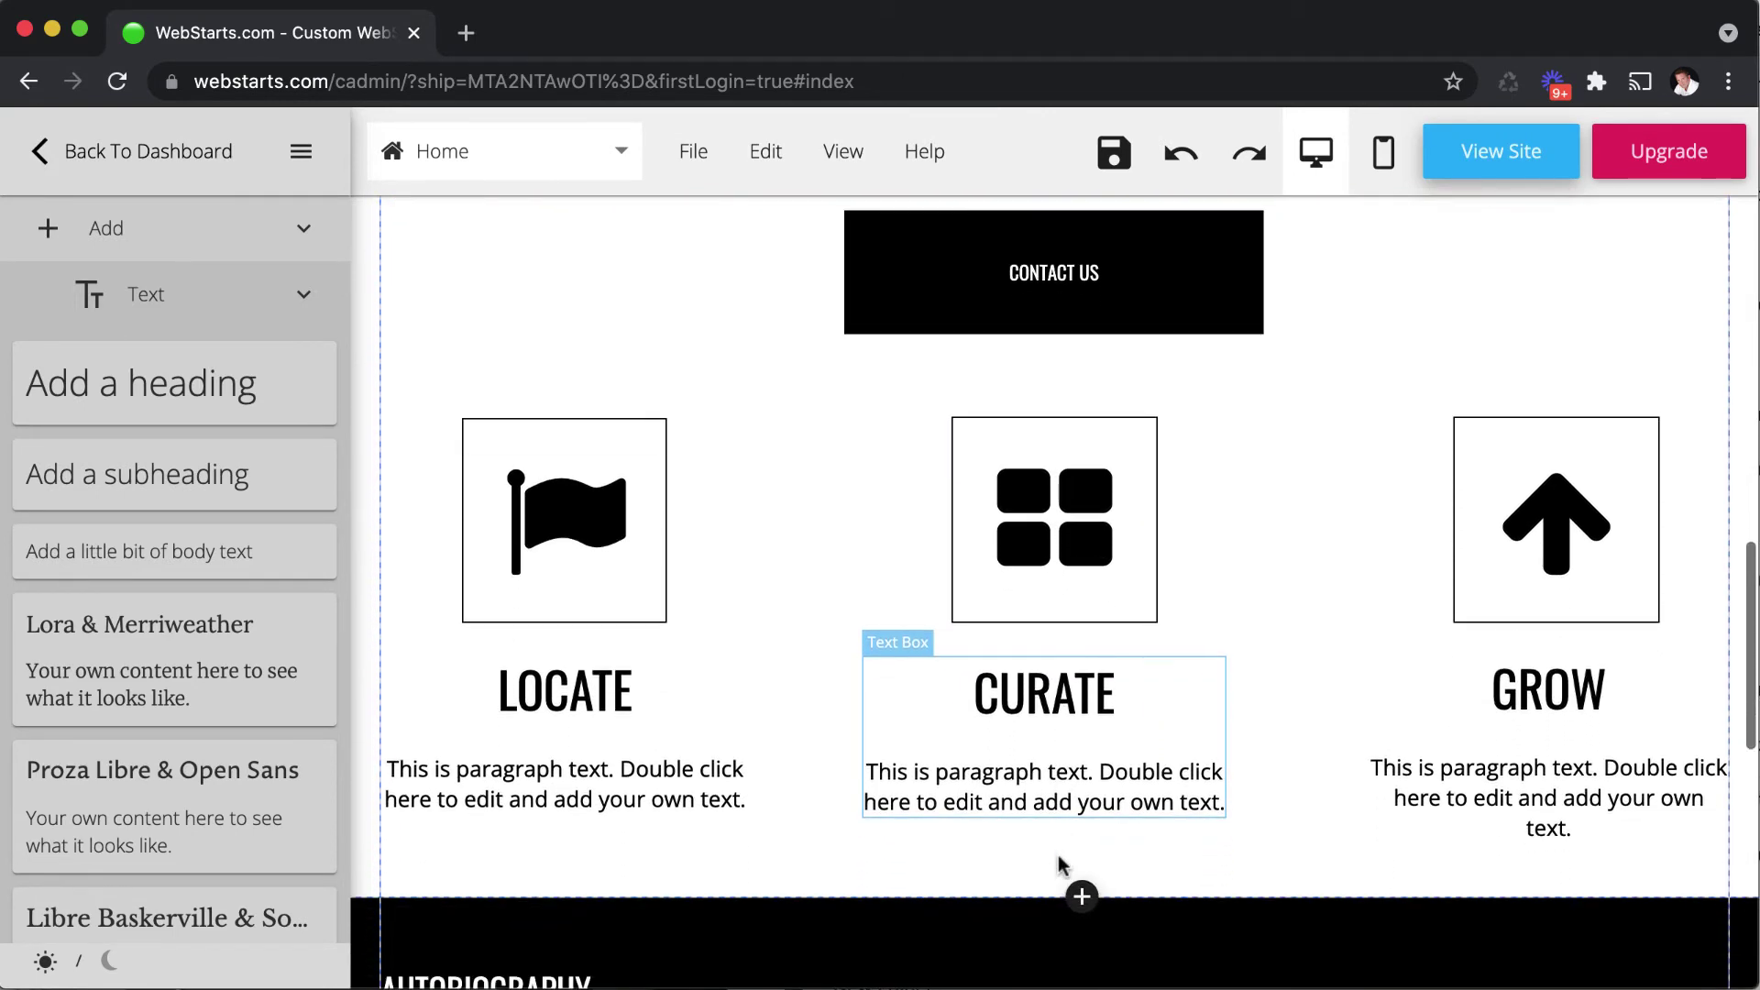
scroll(1059, 862, up, 4)
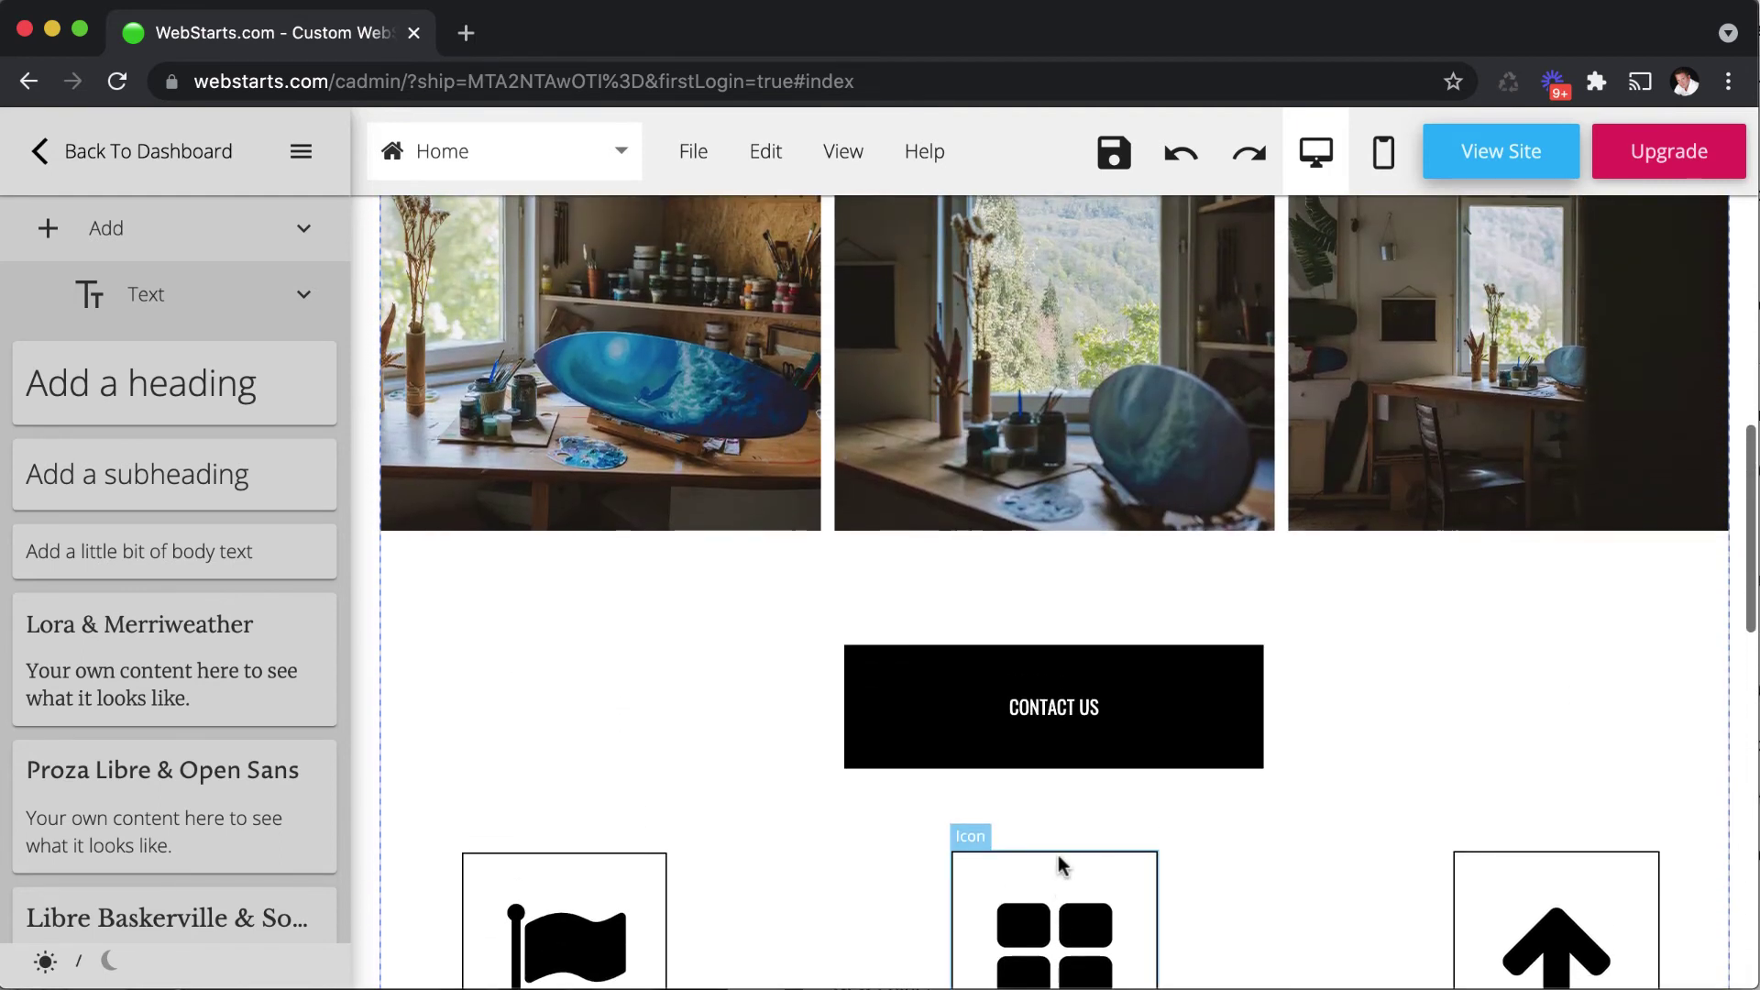
scroll(1058, 863, down, 5)
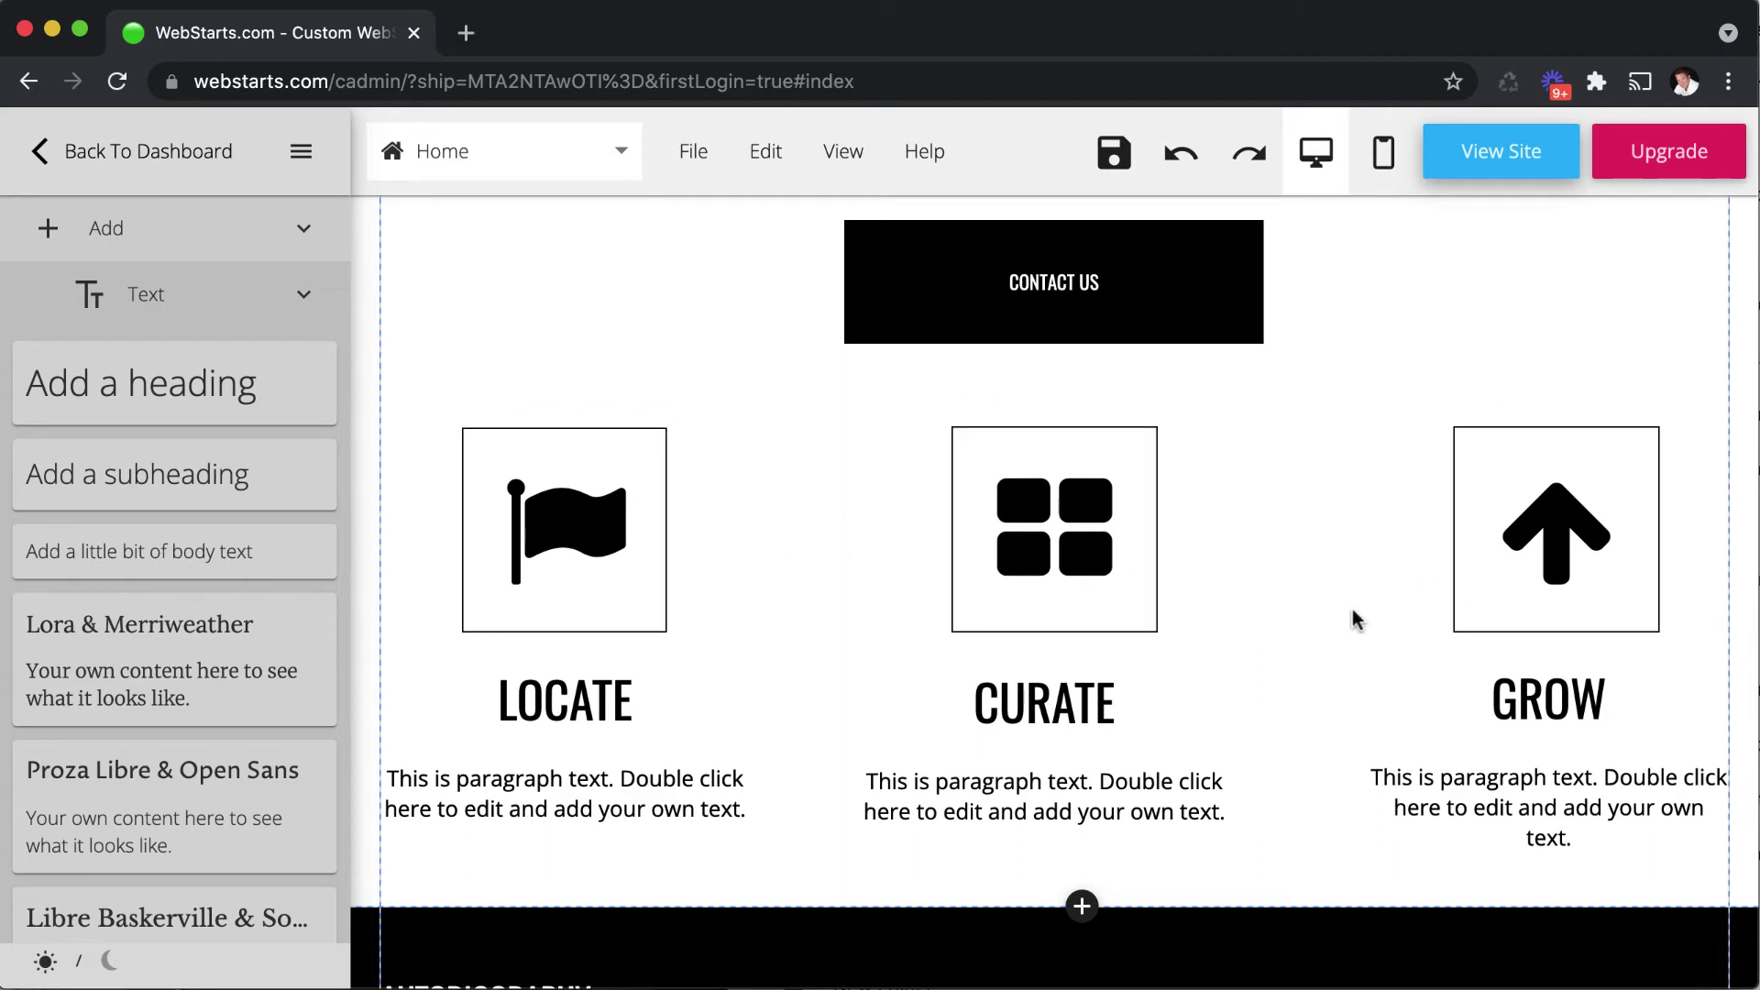
scroll(1351, 608, down, 2)
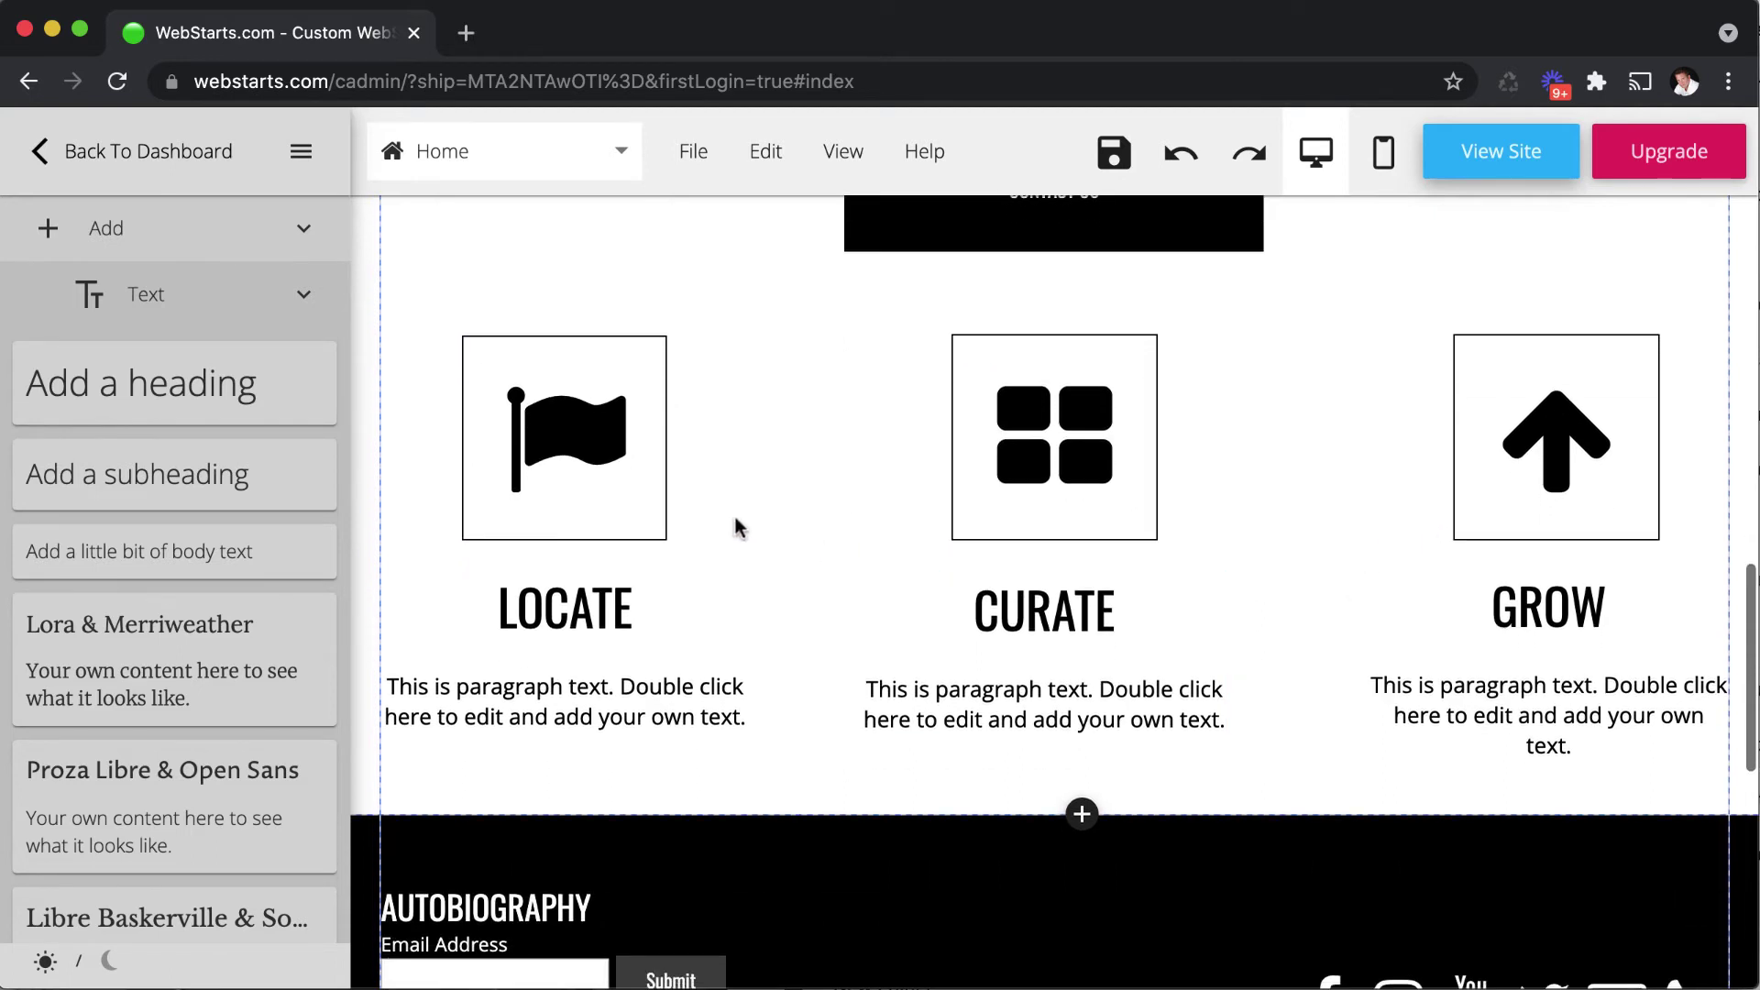
click(622, 612)
click(955, 638)
click(1497, 651)
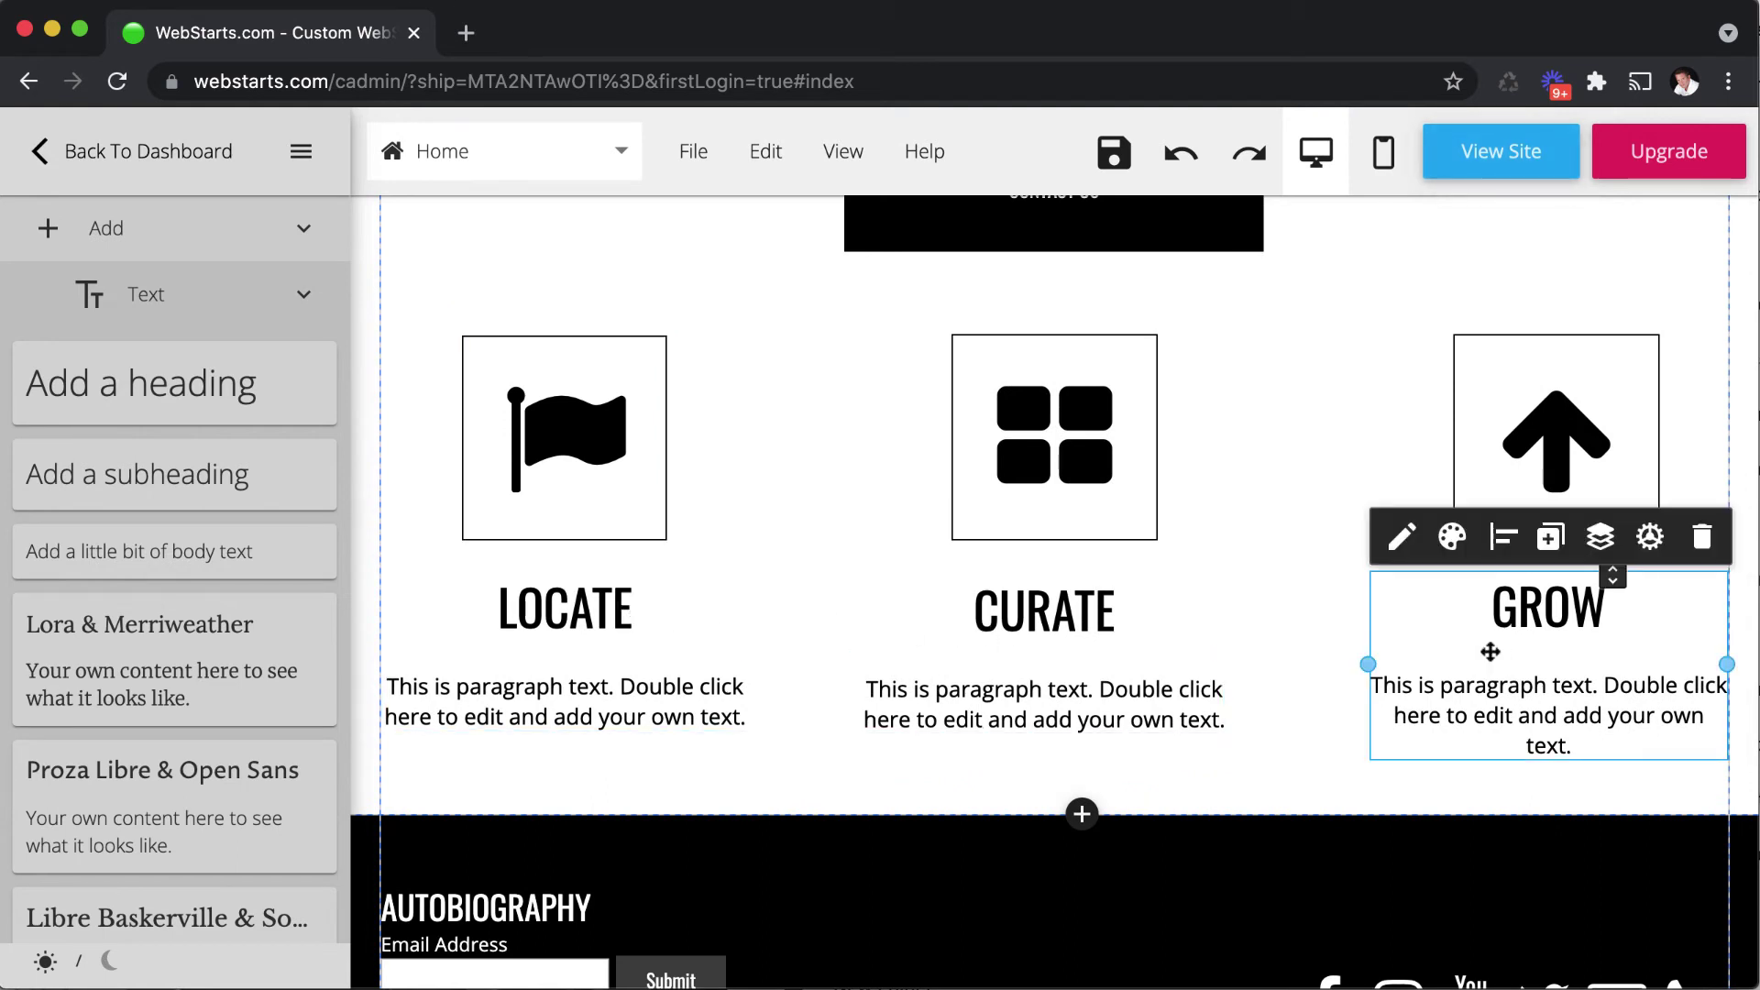
click(571, 609)
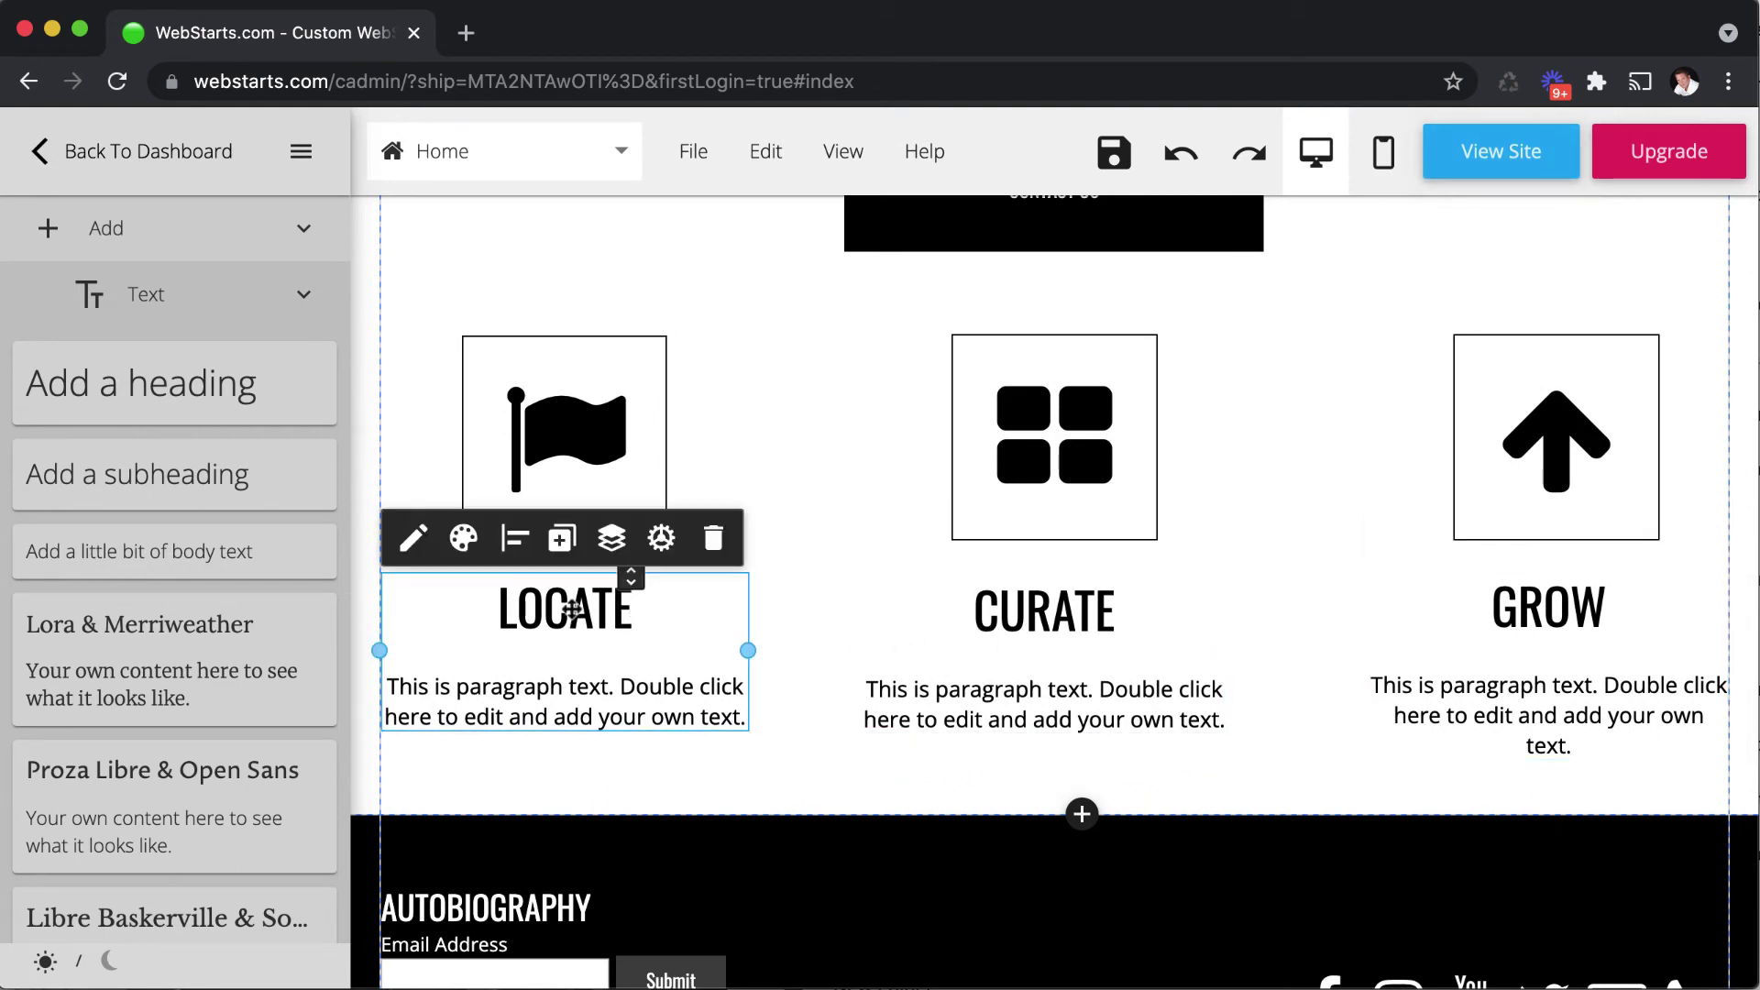
click(1034, 608)
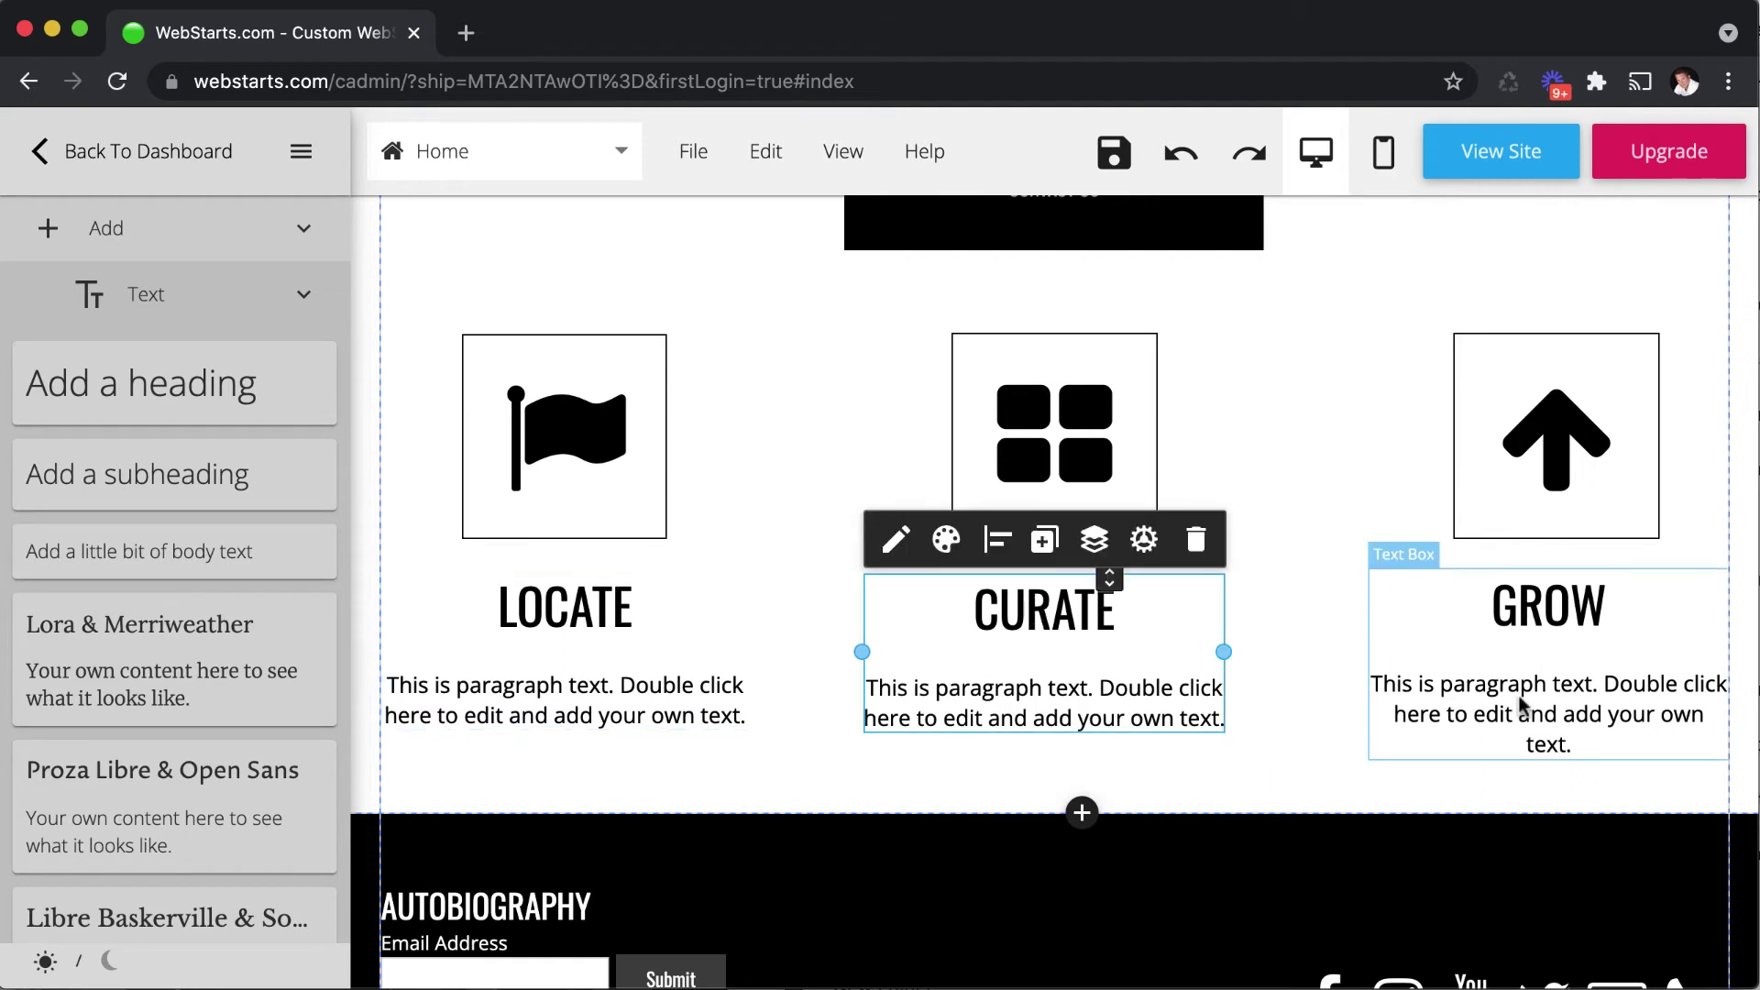
click(1465, 716)
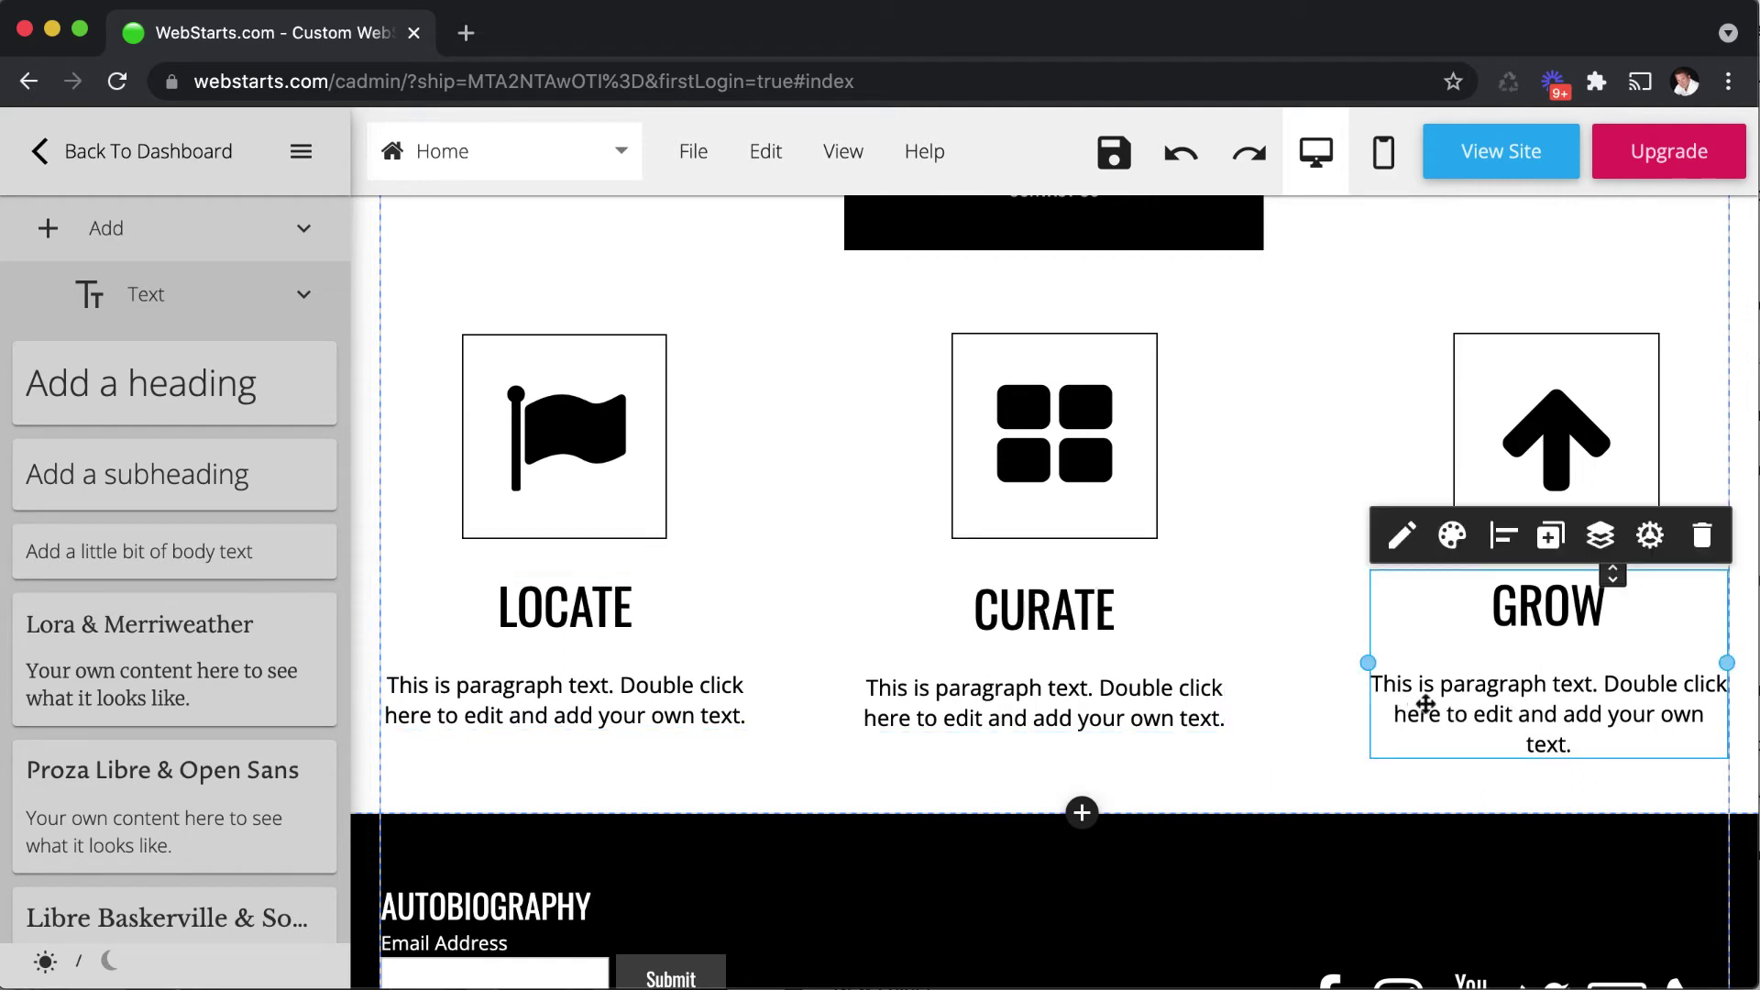
scroll(1532, 696, up, 2)
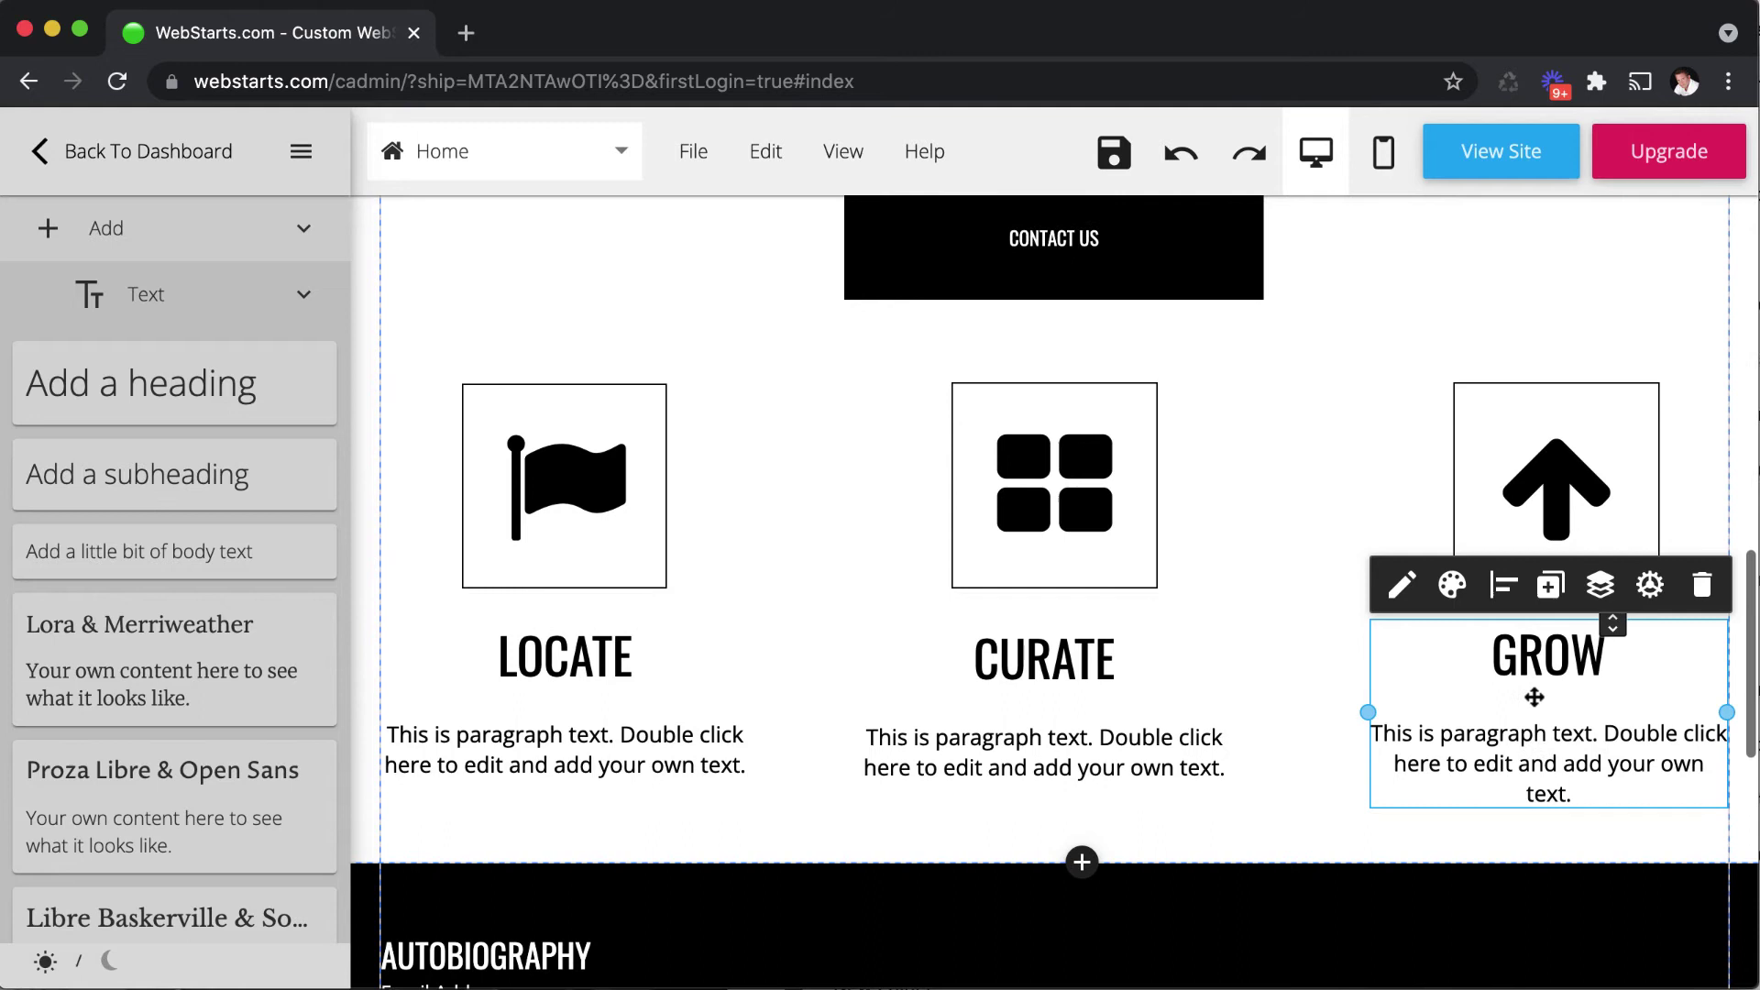
scroll(797, 594, up, 1)
scroll(744, 583, up, 1)
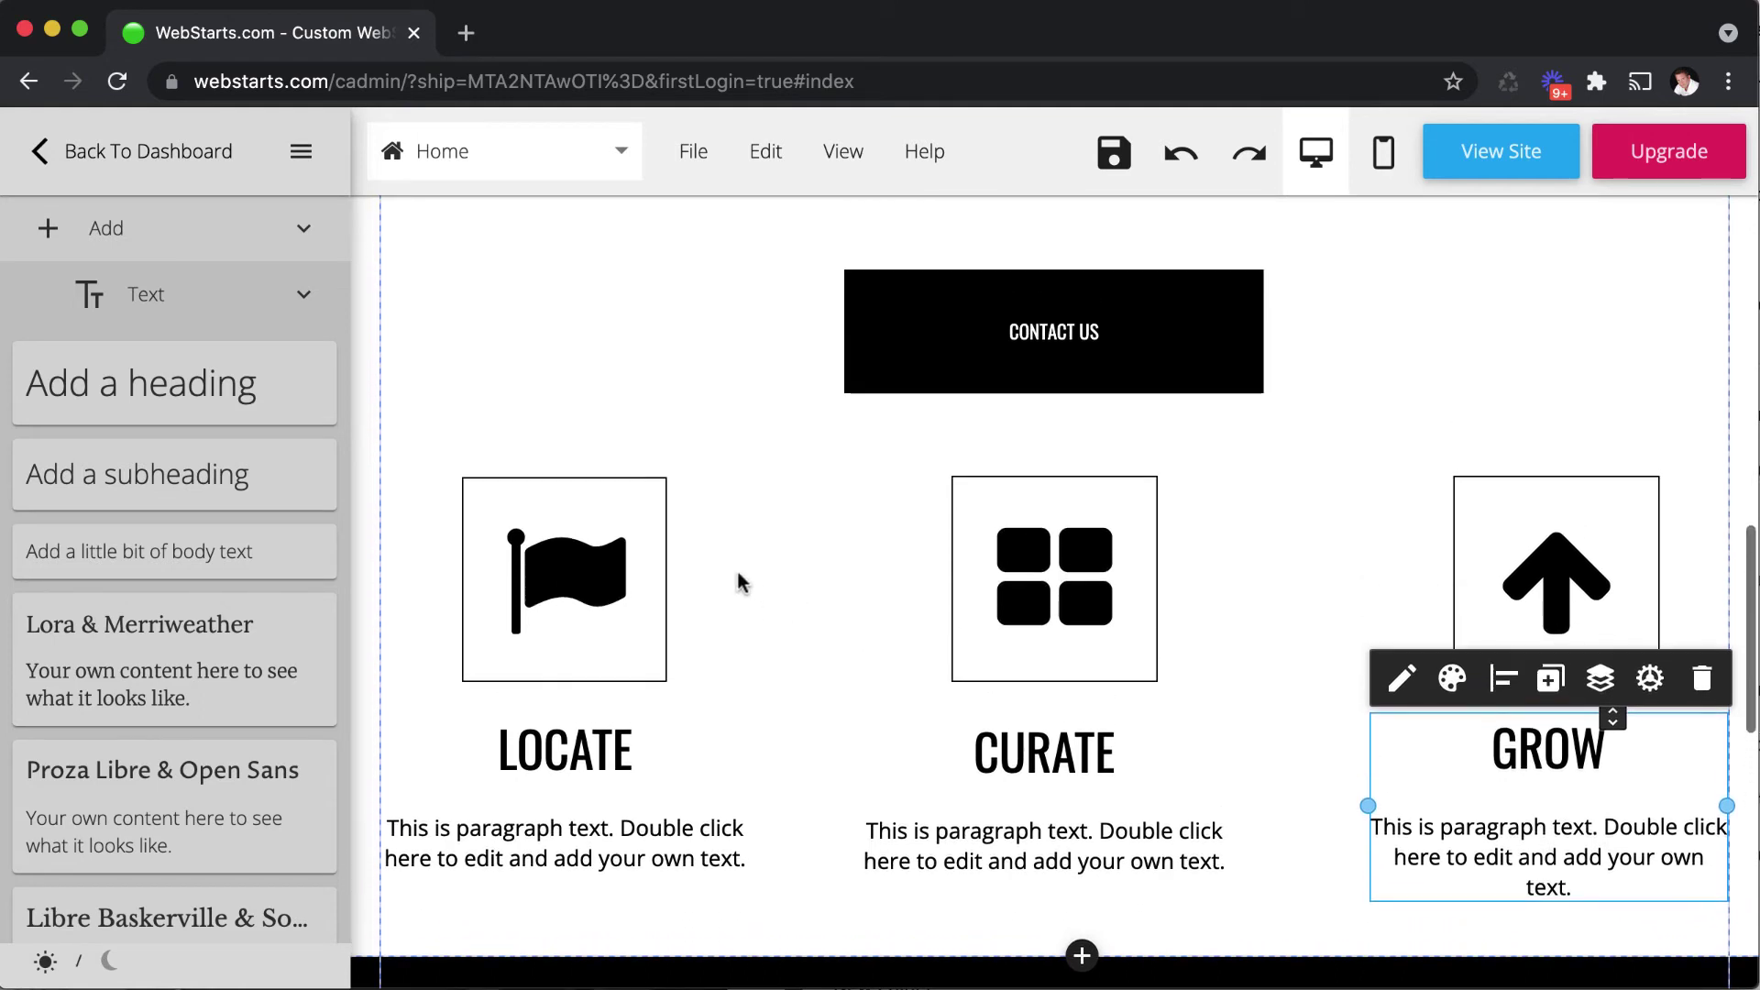
click(592, 741)
click(591, 741)
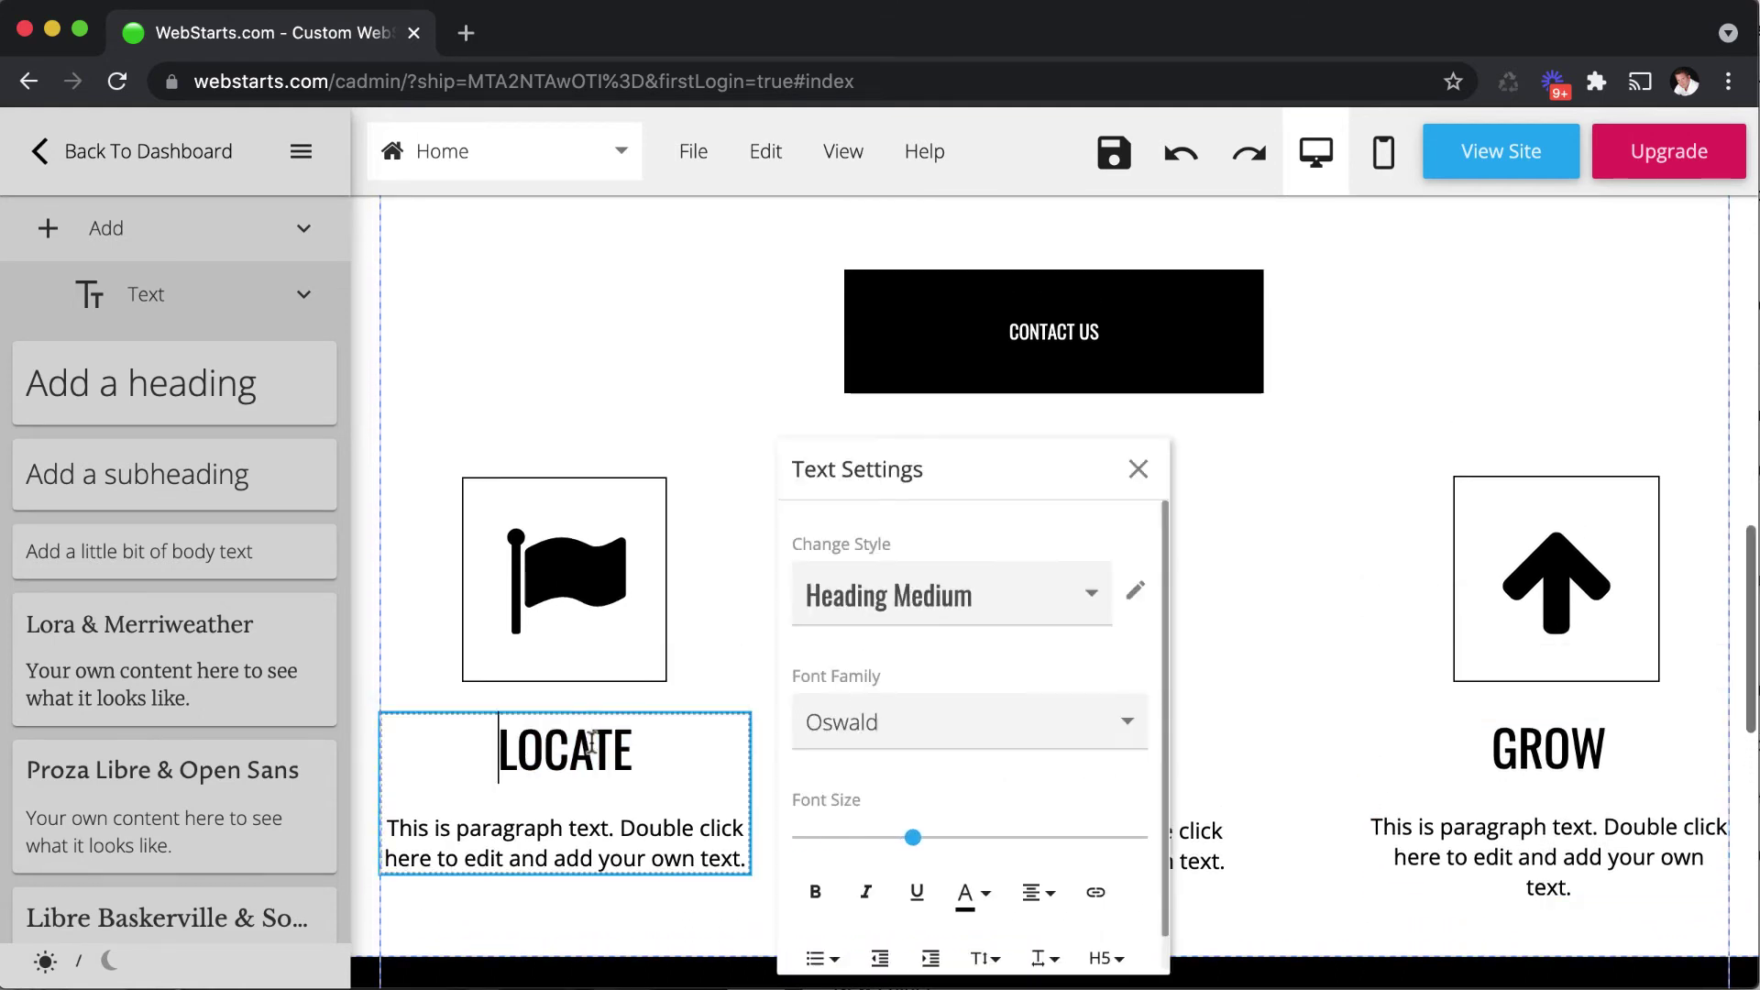
double_click(591, 740)
click(700, 676)
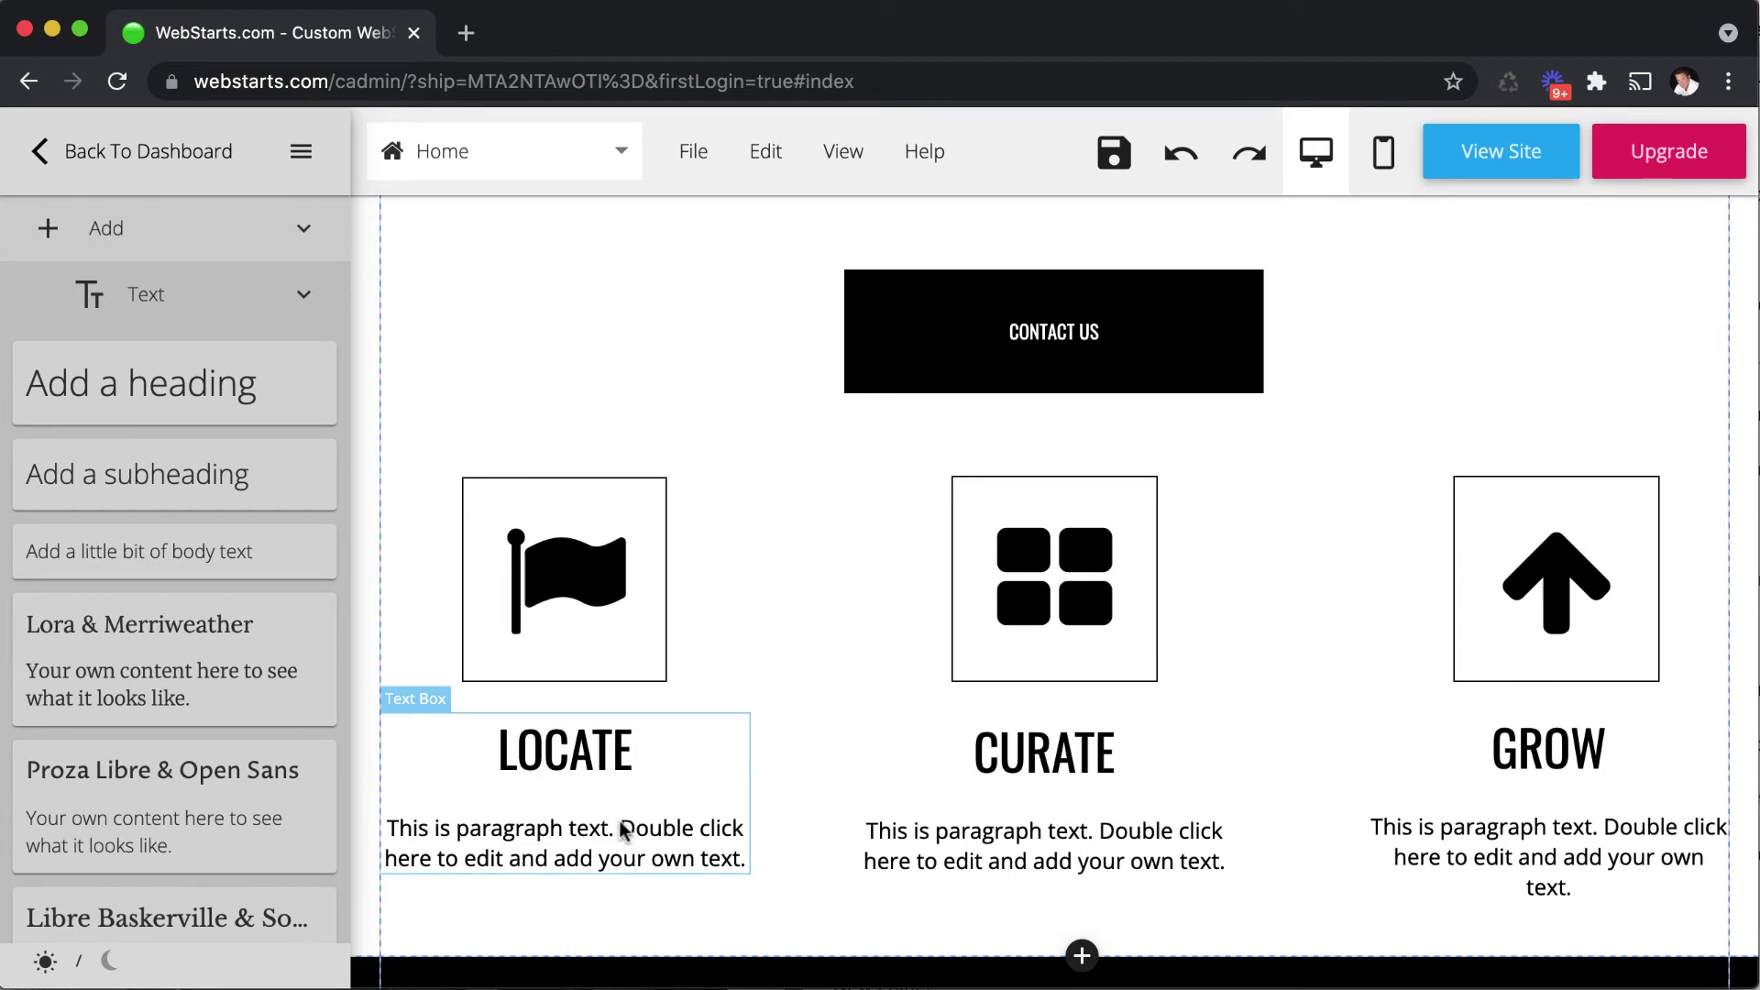
click(533, 604)
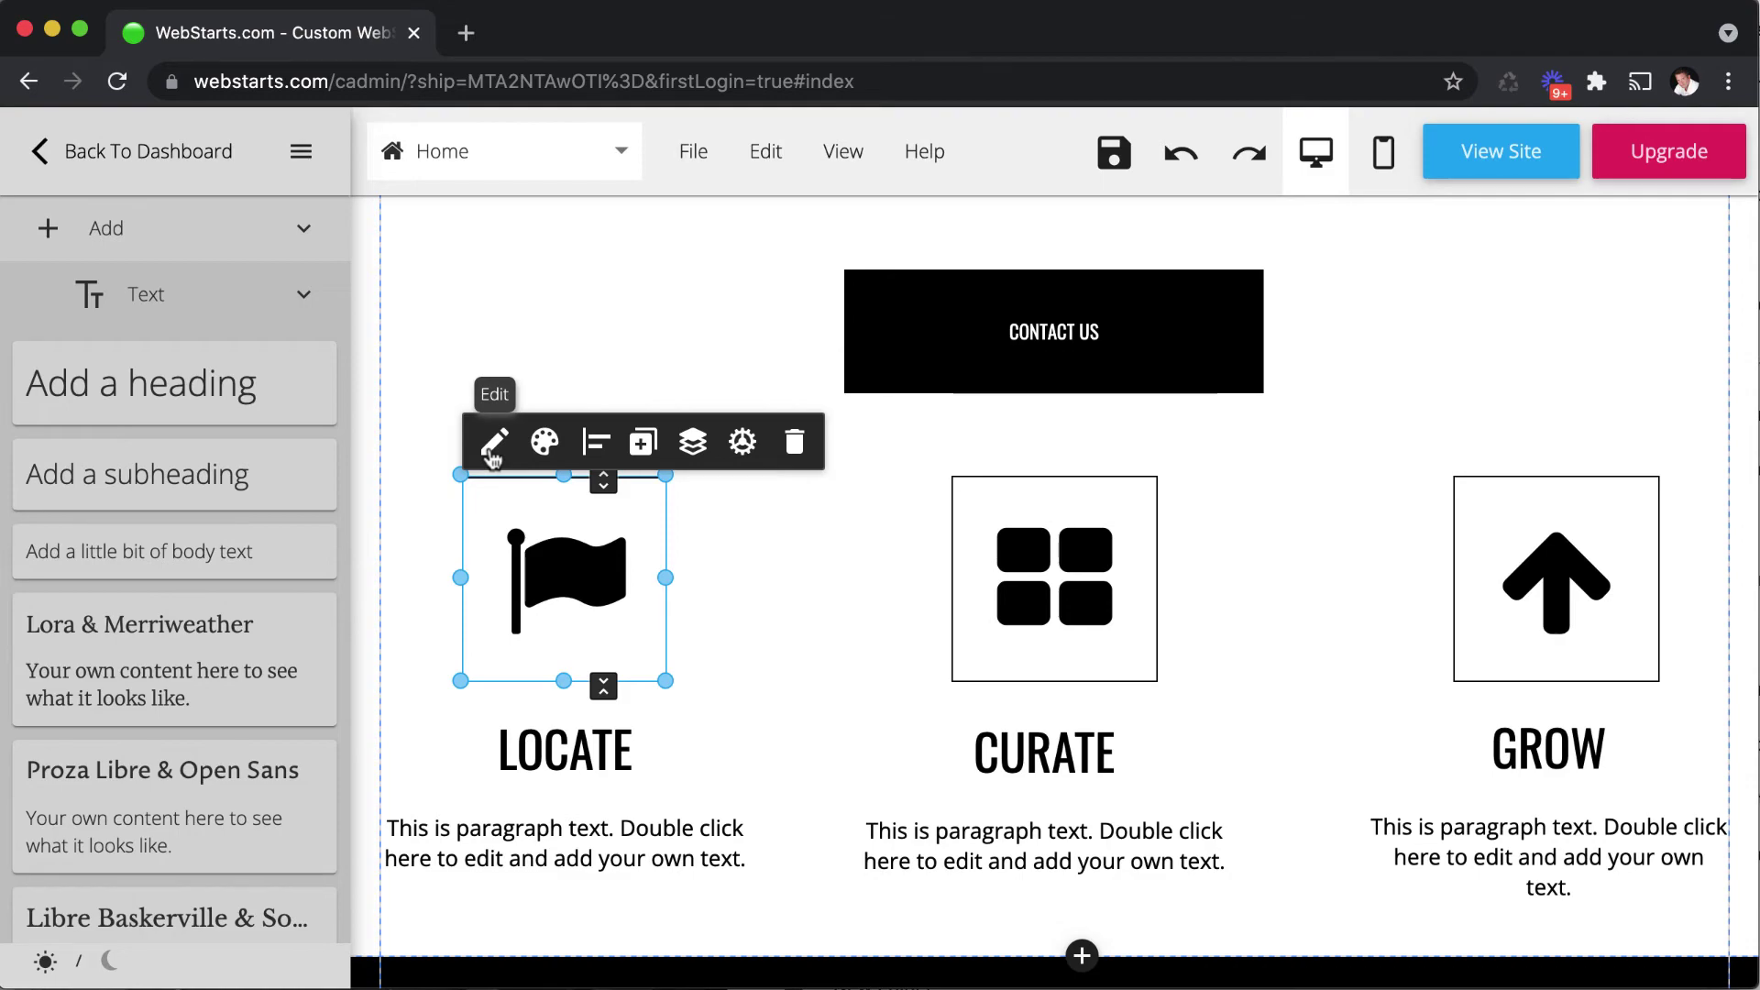
Step: Browse the flag's icon choices, then close them without changing the flag
click(492, 449)
scroll(643, 540, down, 15)
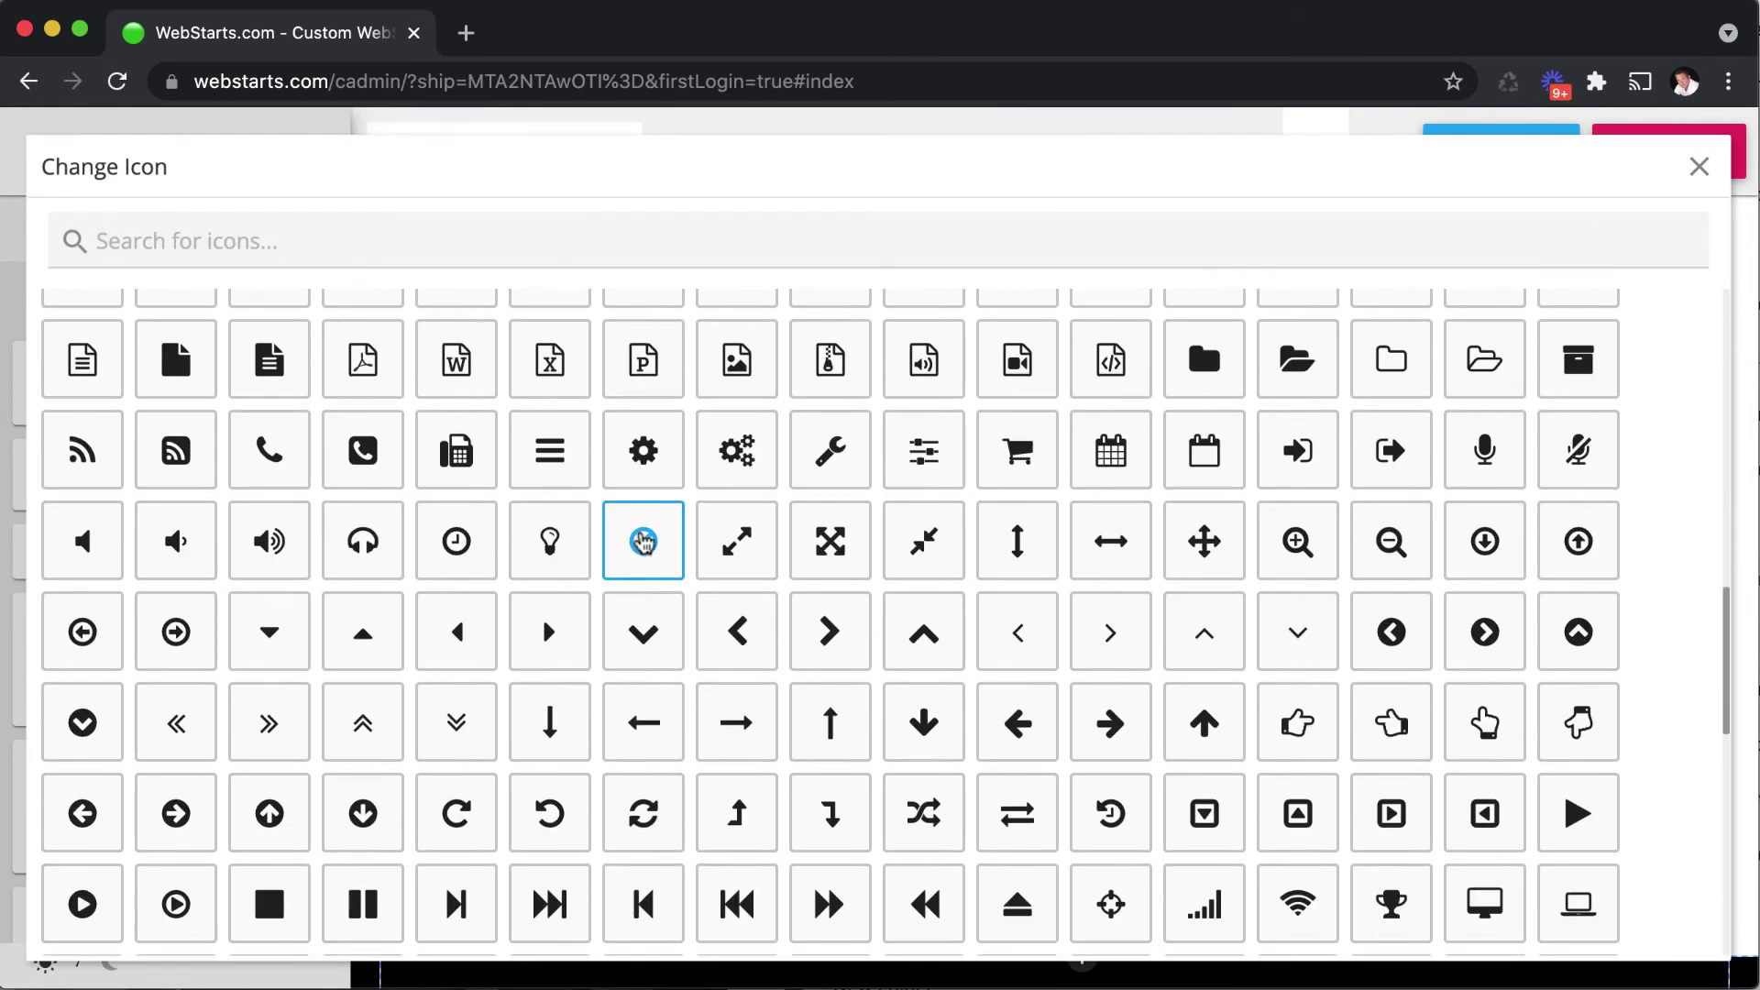
scroll(830, 623, up, 2)
click(1699, 169)
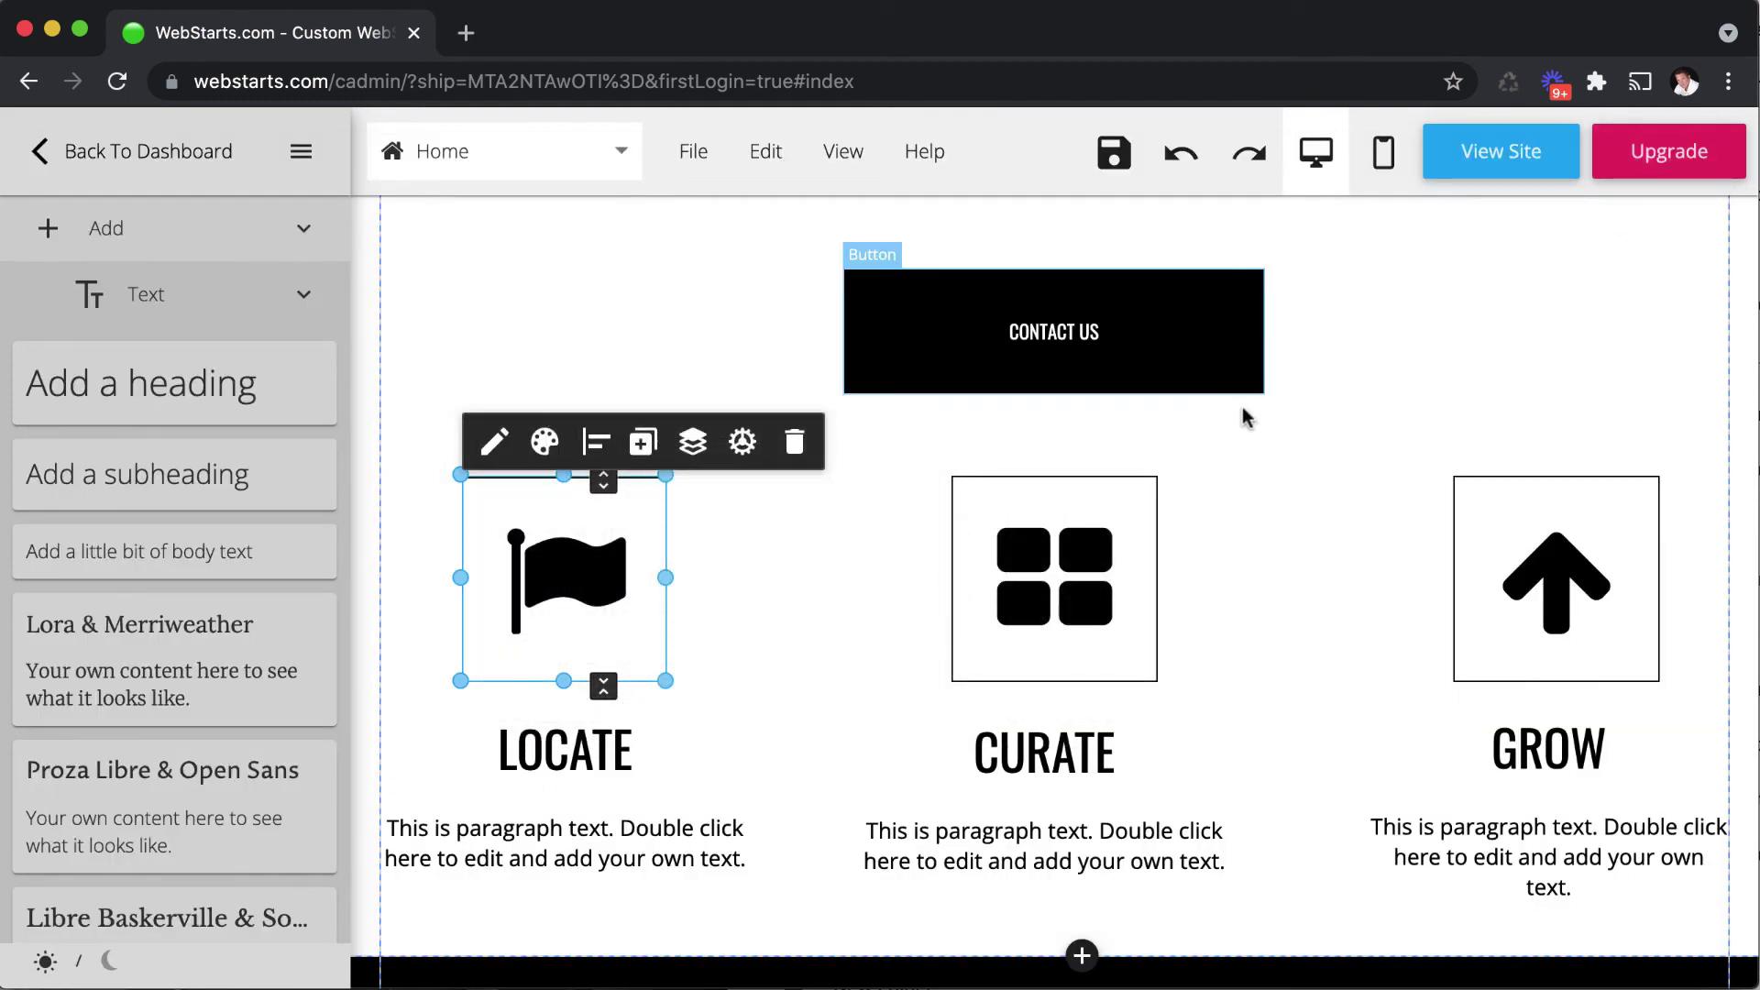
click(1267, 458)
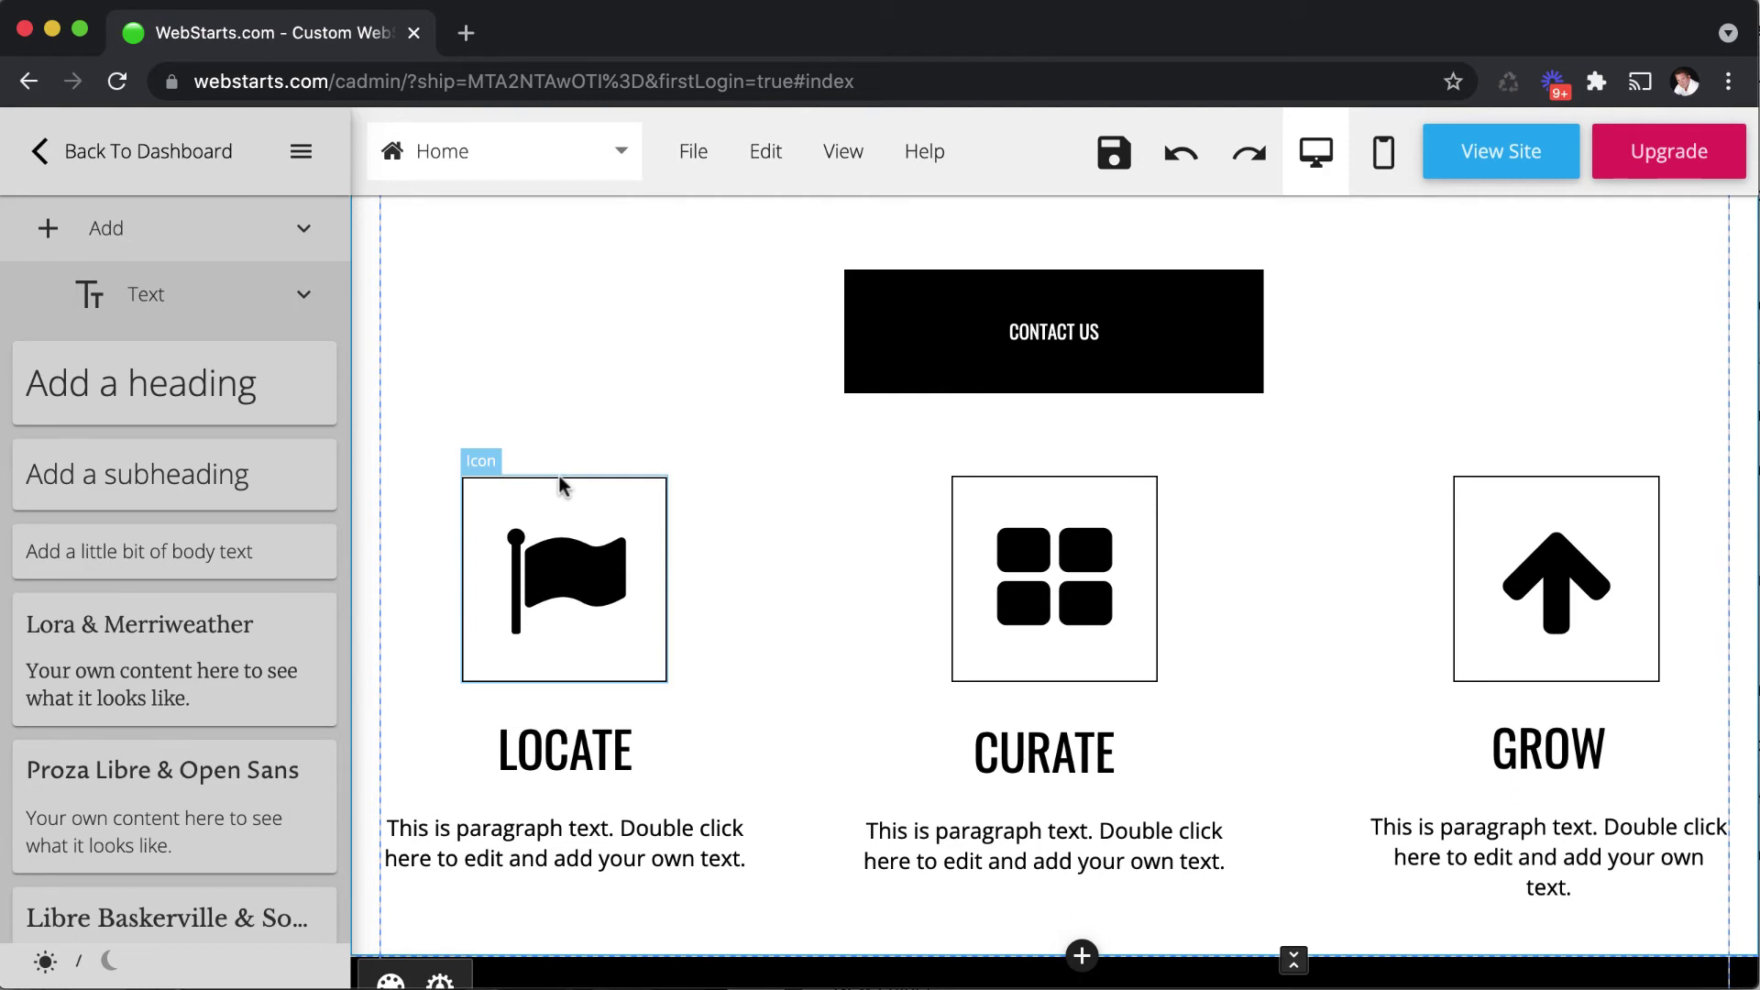
scroll(562, 486, down, 3)
click(595, 419)
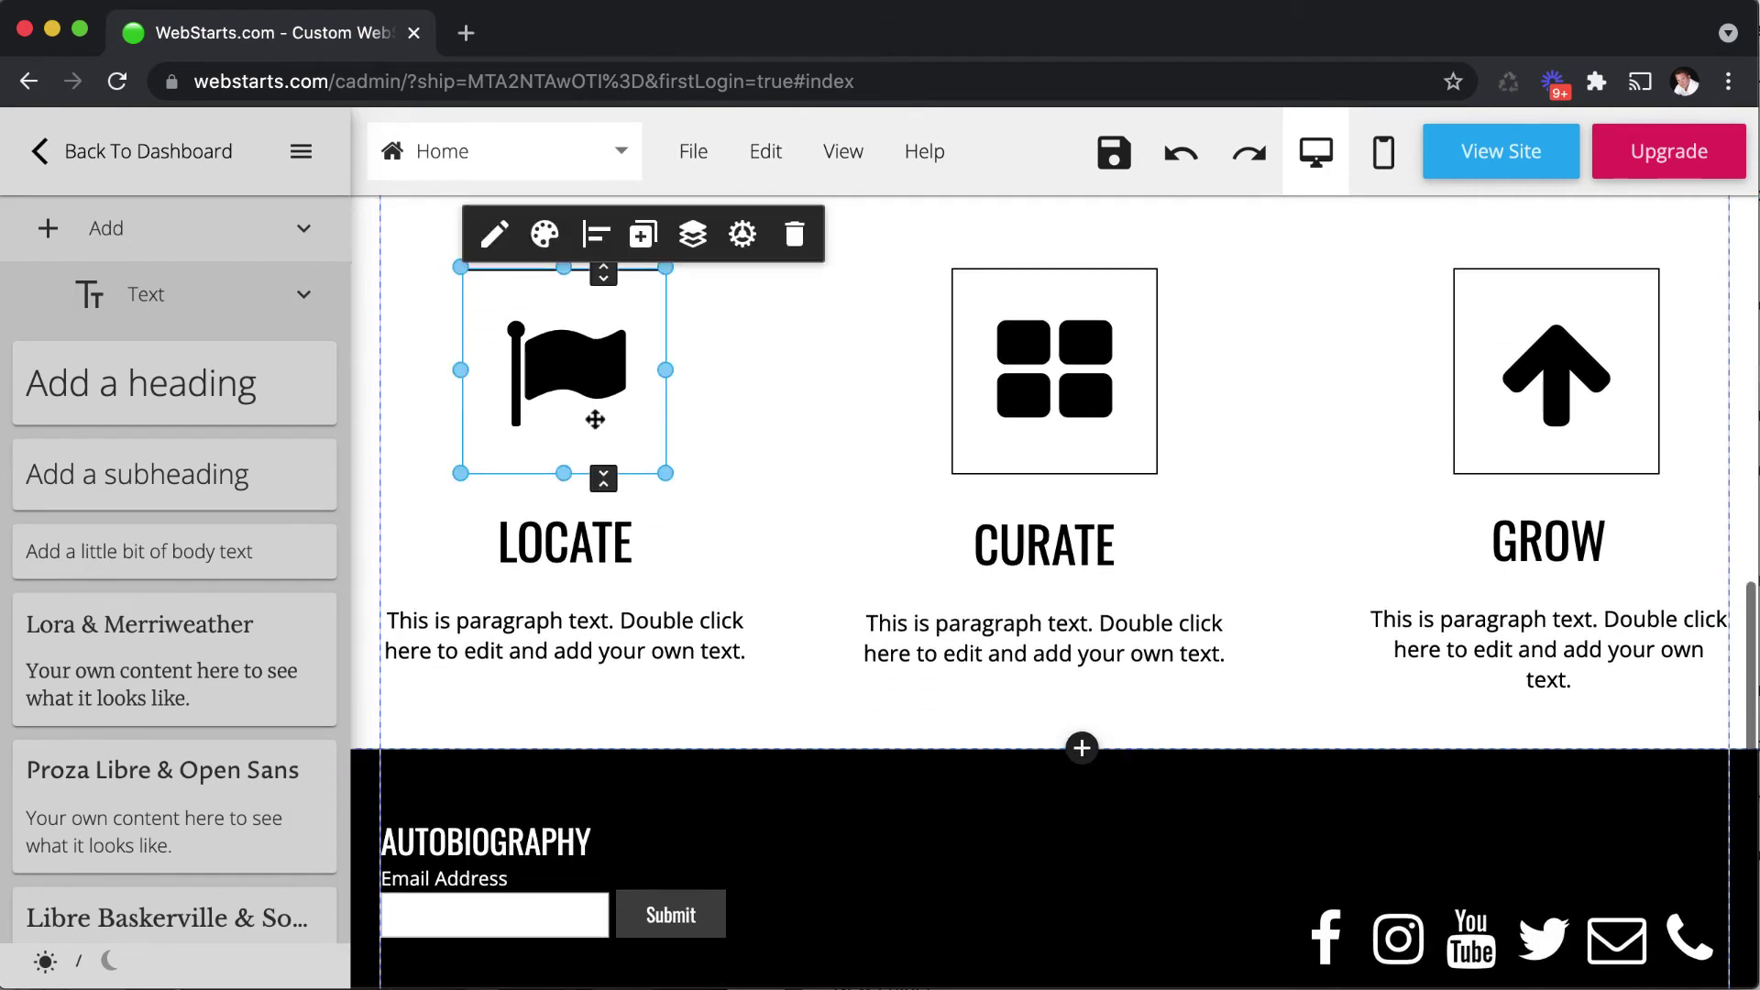
Step: Scroll down to the footer and select its social media bar
scroll(649, 446, down, 3)
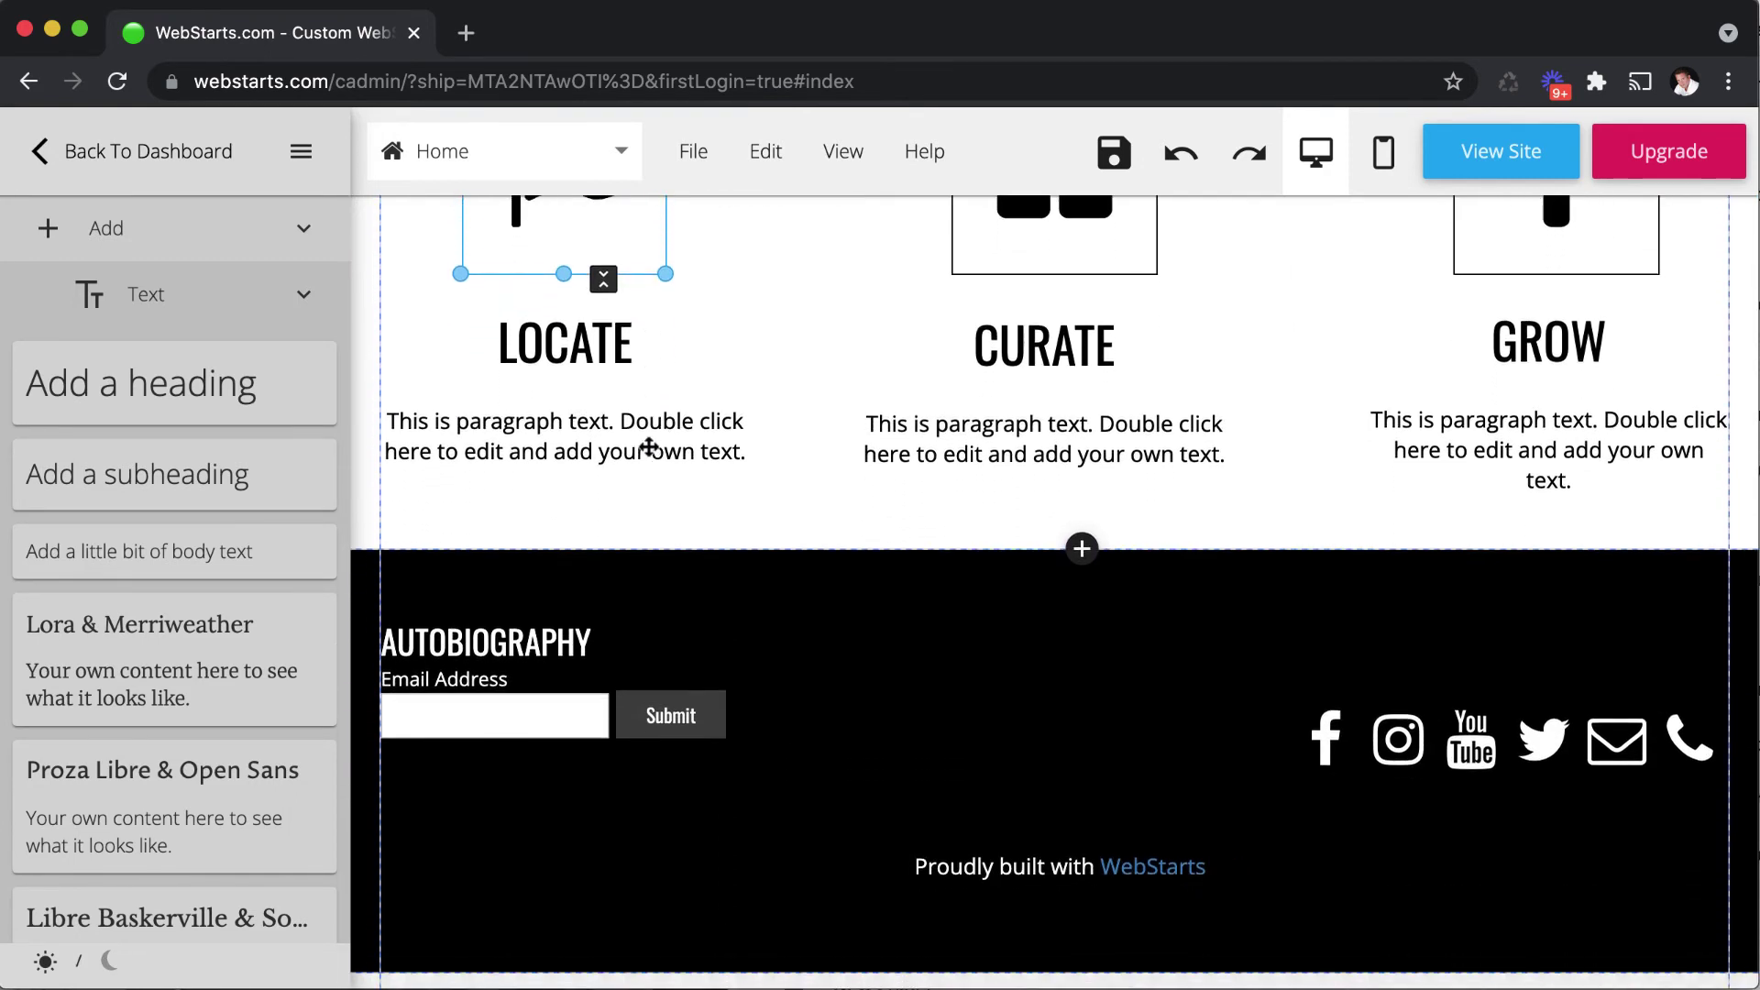
scroll(647, 449, up, 5)
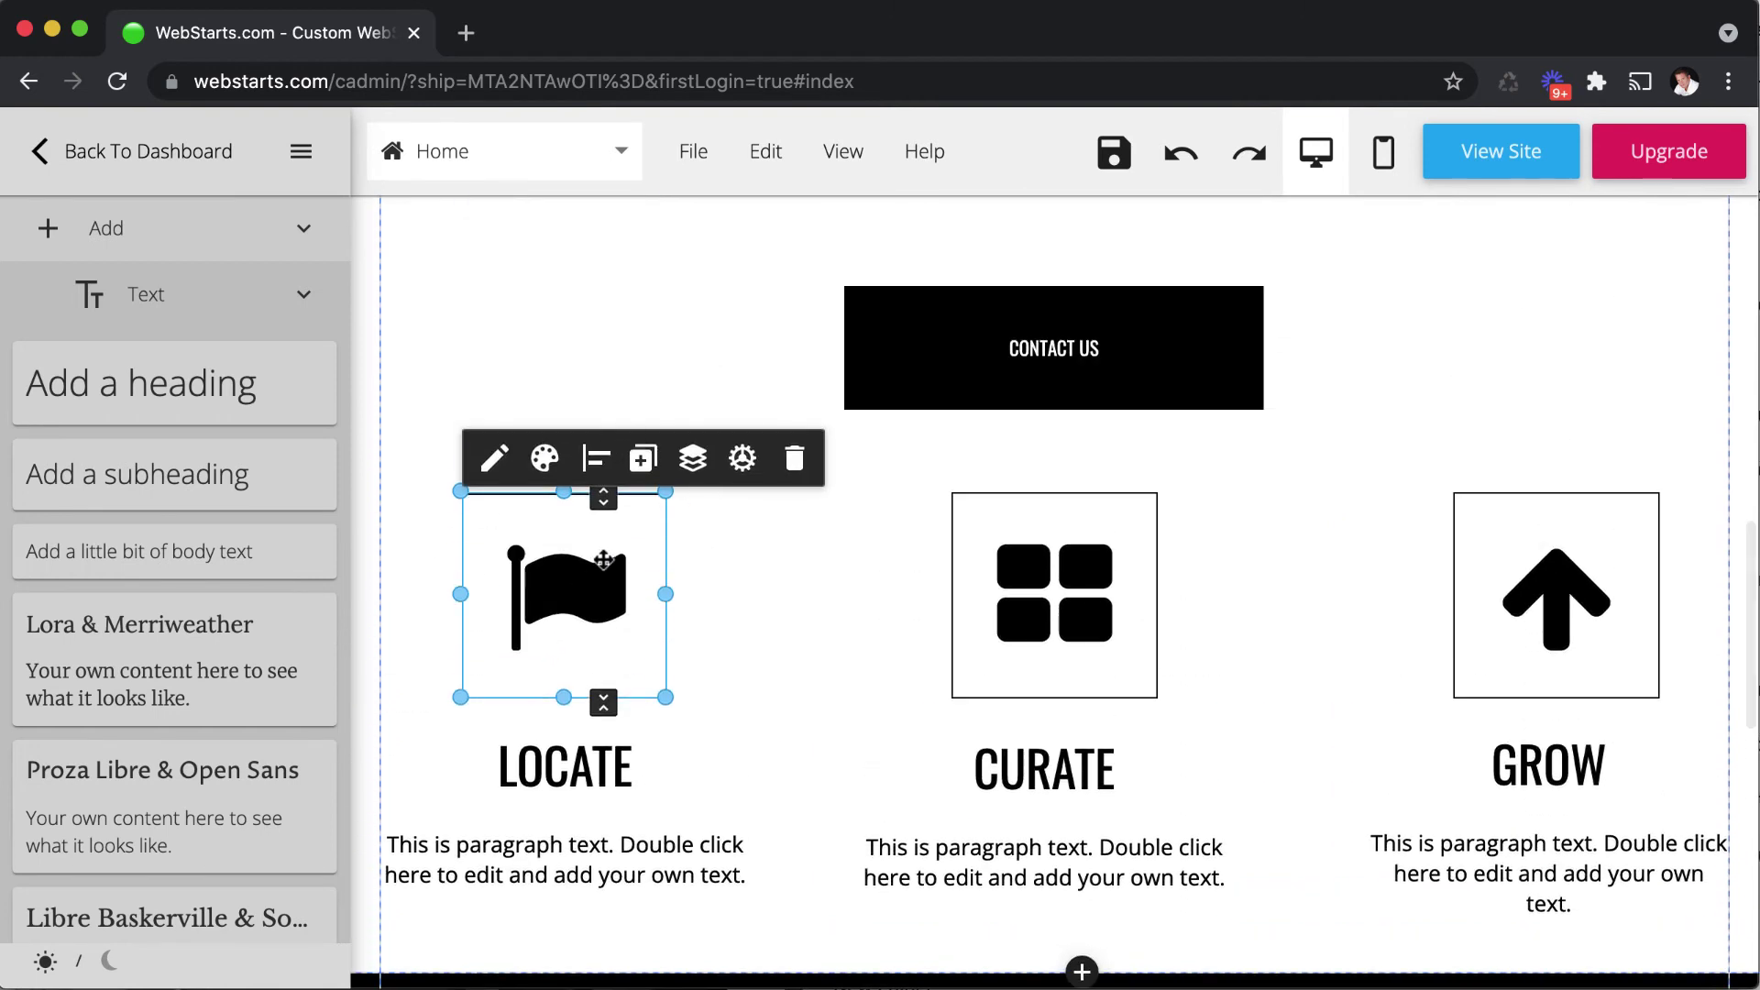
scroll(674, 579, down, 4)
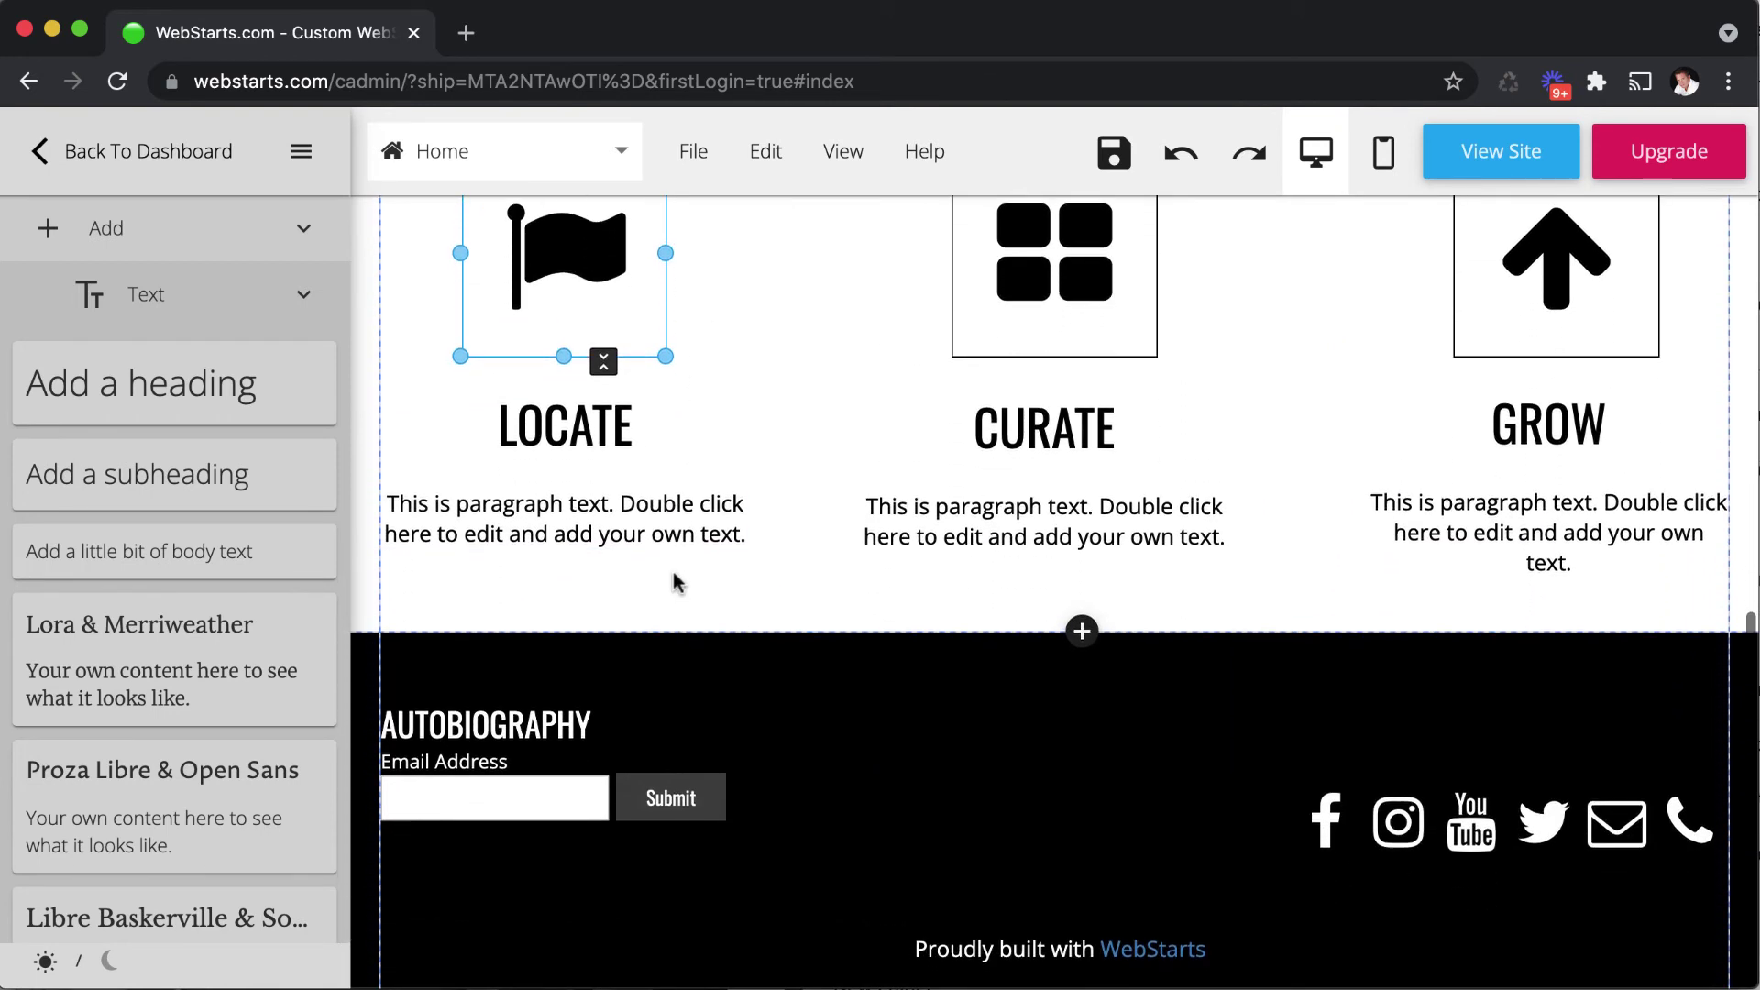
scroll(674, 583, down, 1)
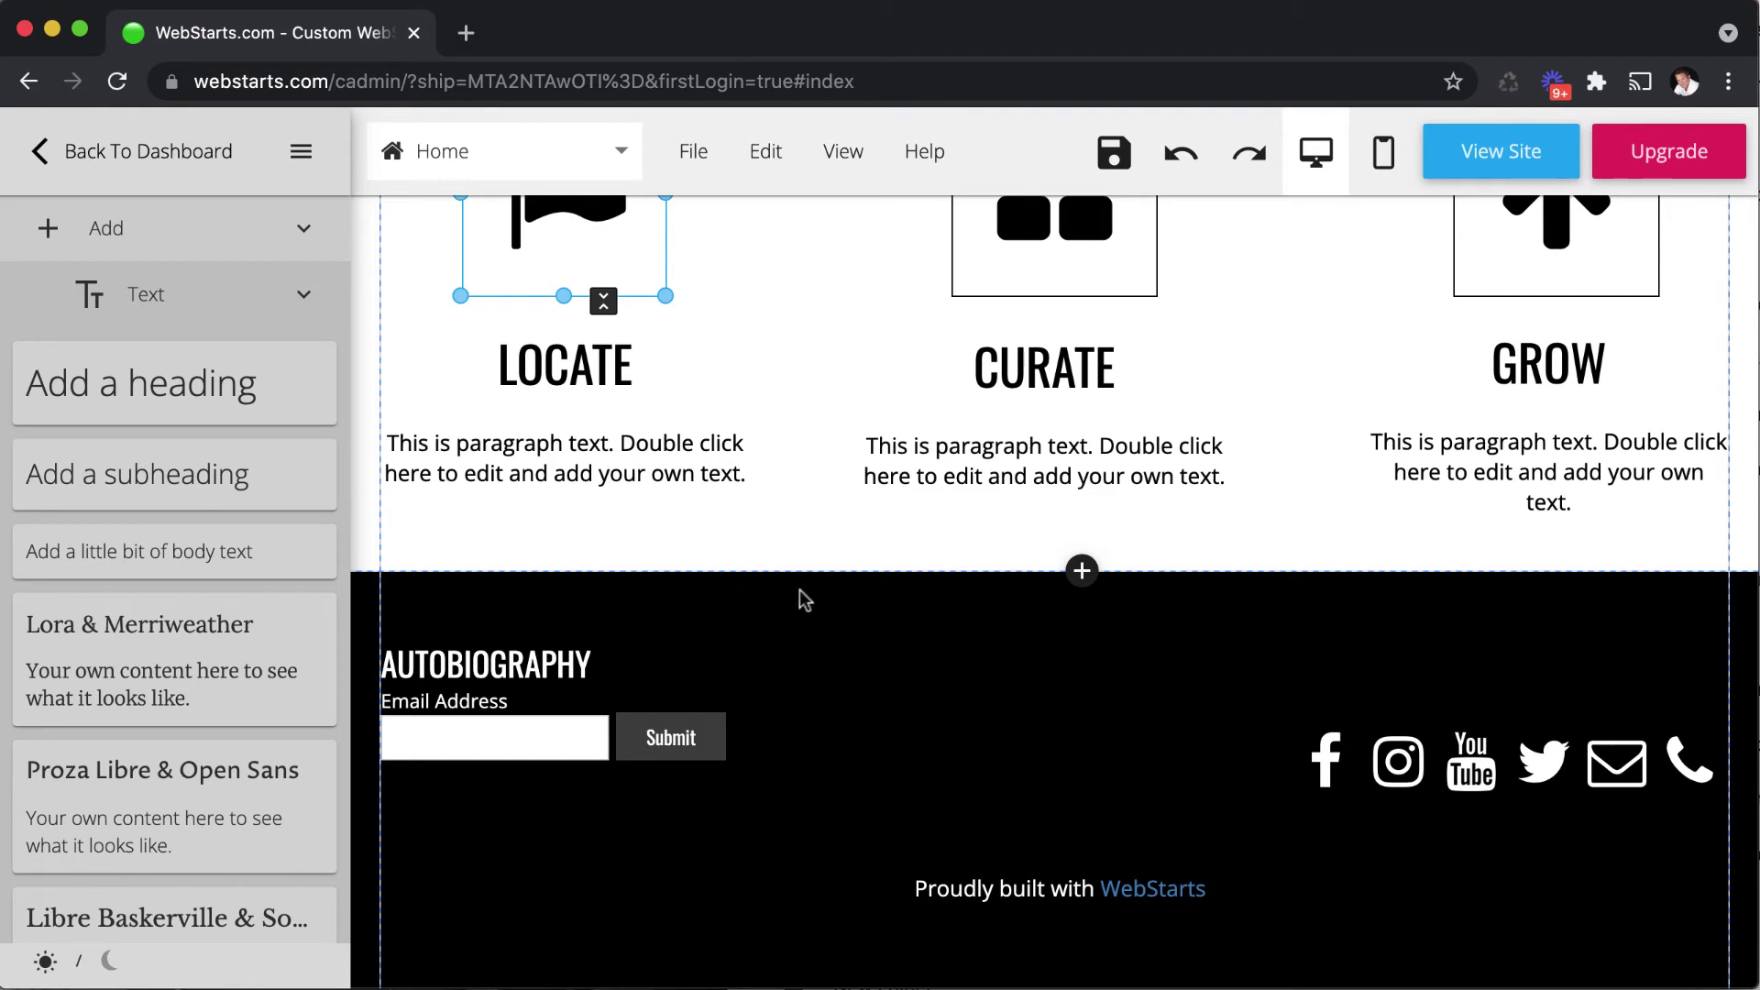
scroll(804, 601, down, 3)
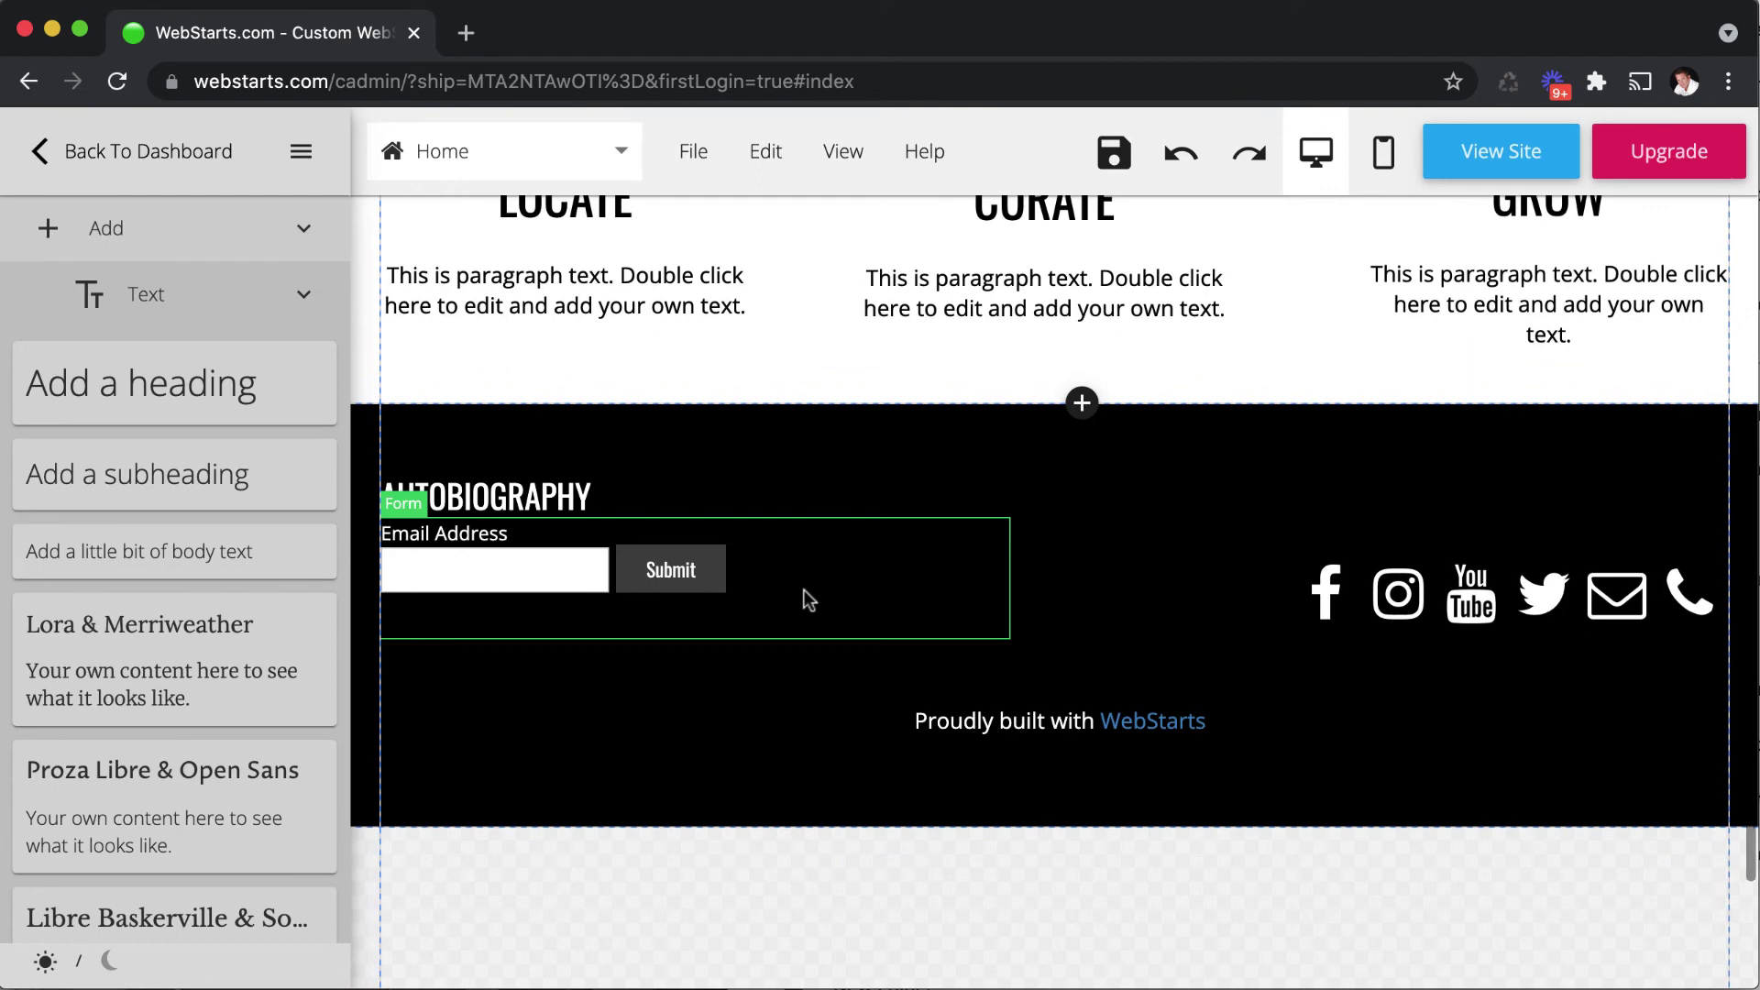
scroll(807, 600, down, 1)
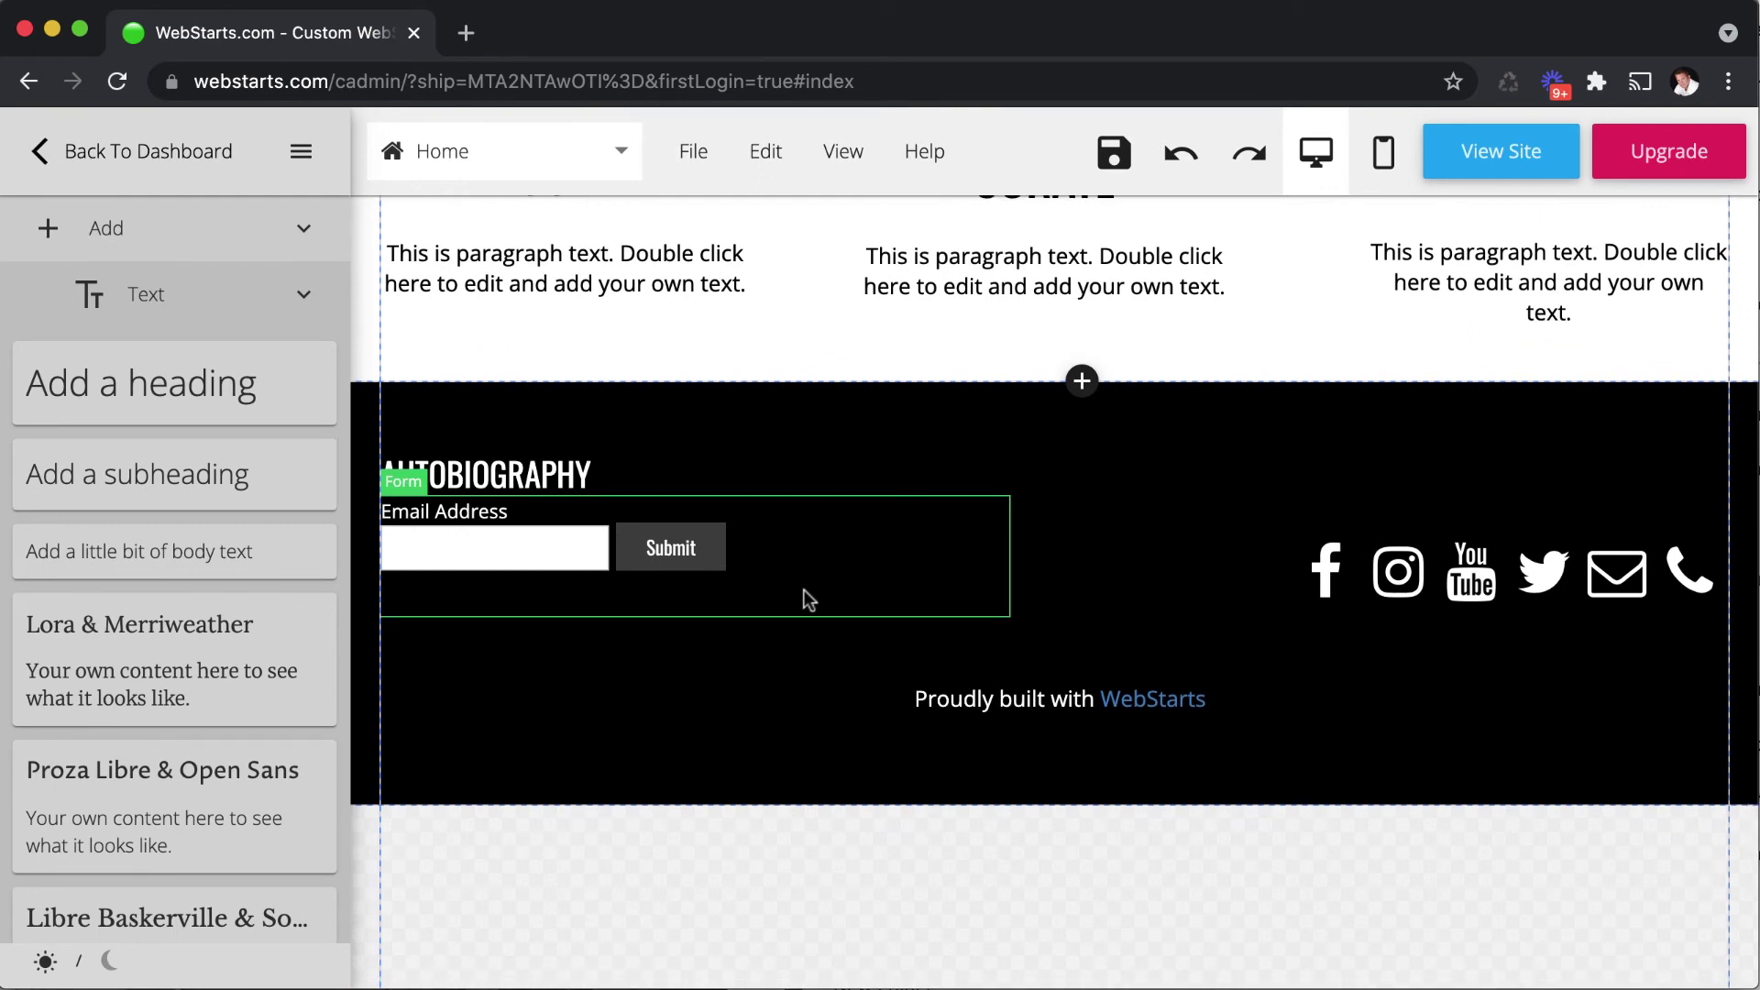
click(1393, 594)
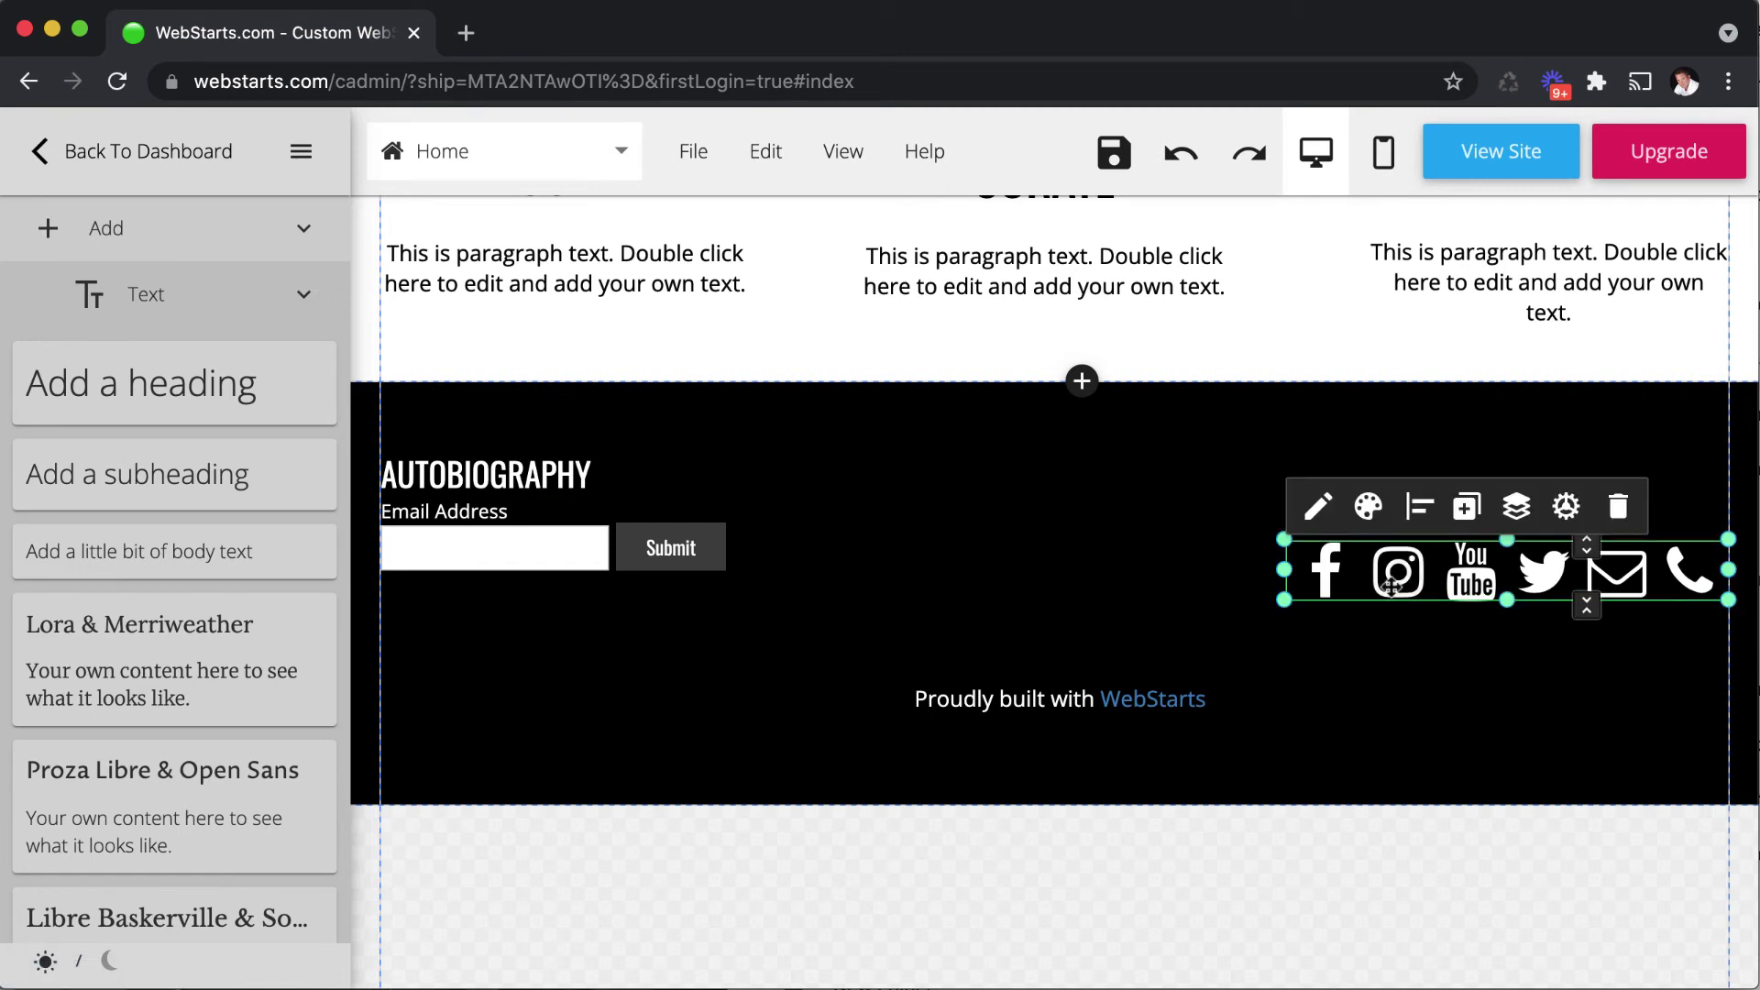
Step: Open the social bar's link settings and browse the networks available to add, adding none
click(1318, 506)
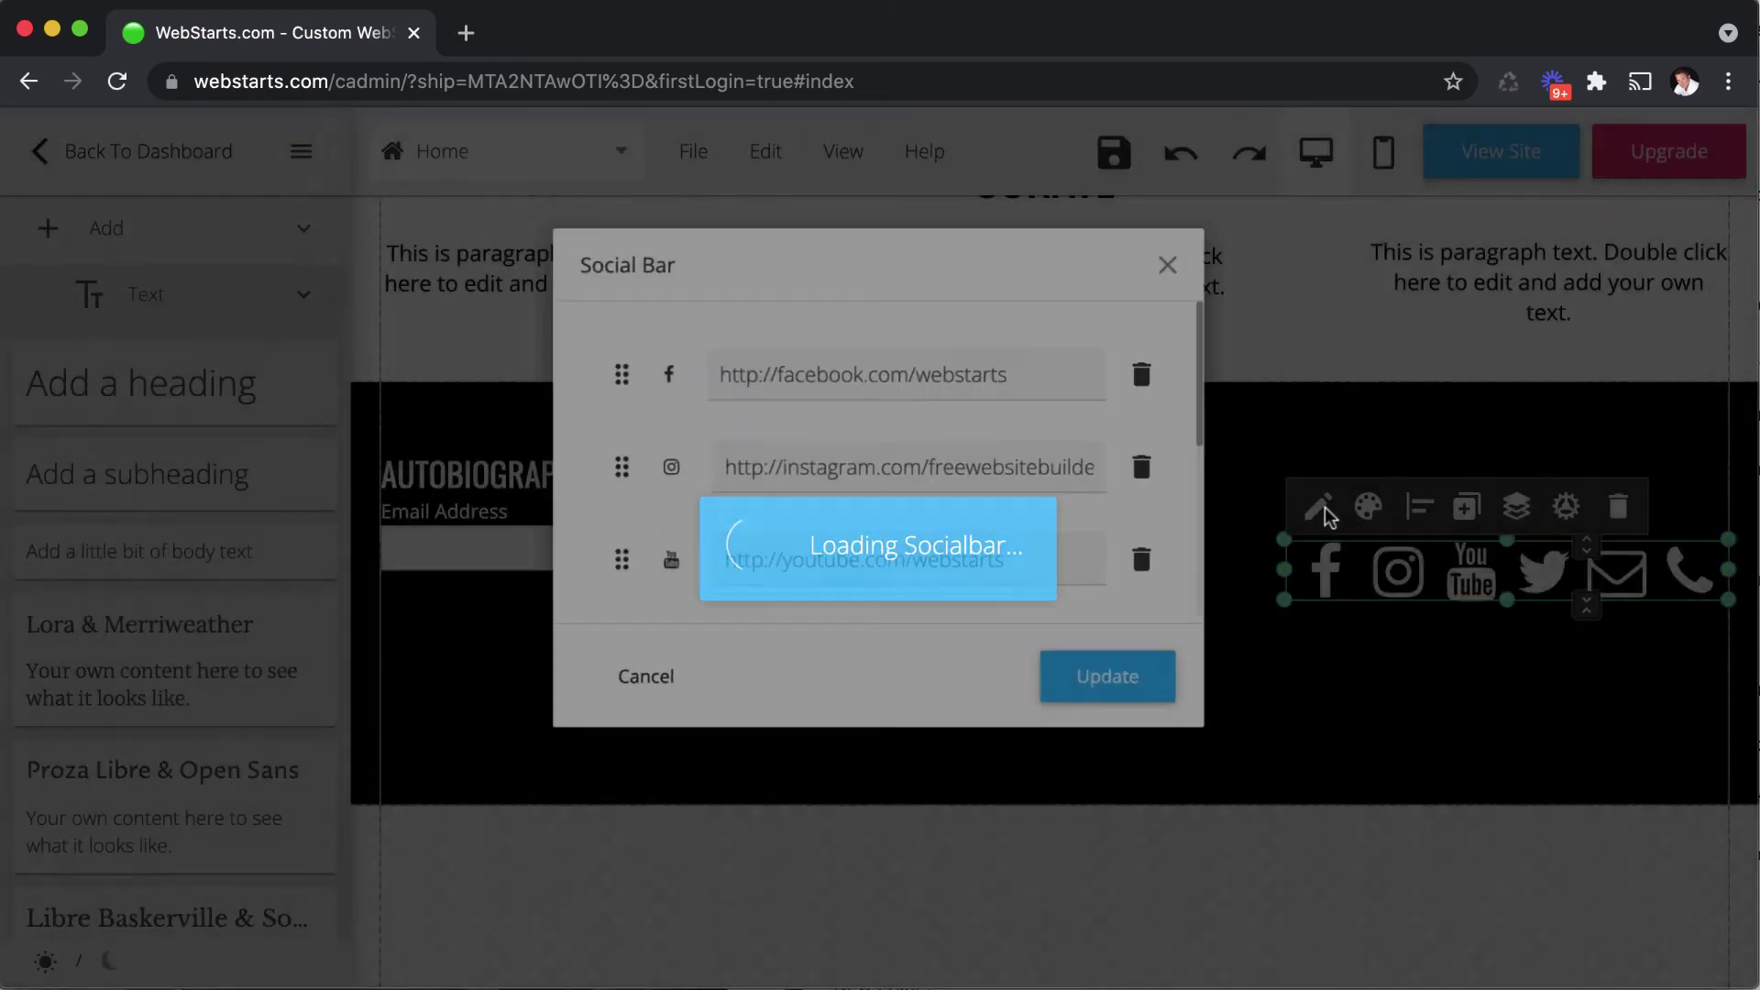
scroll(896, 734, down, 1)
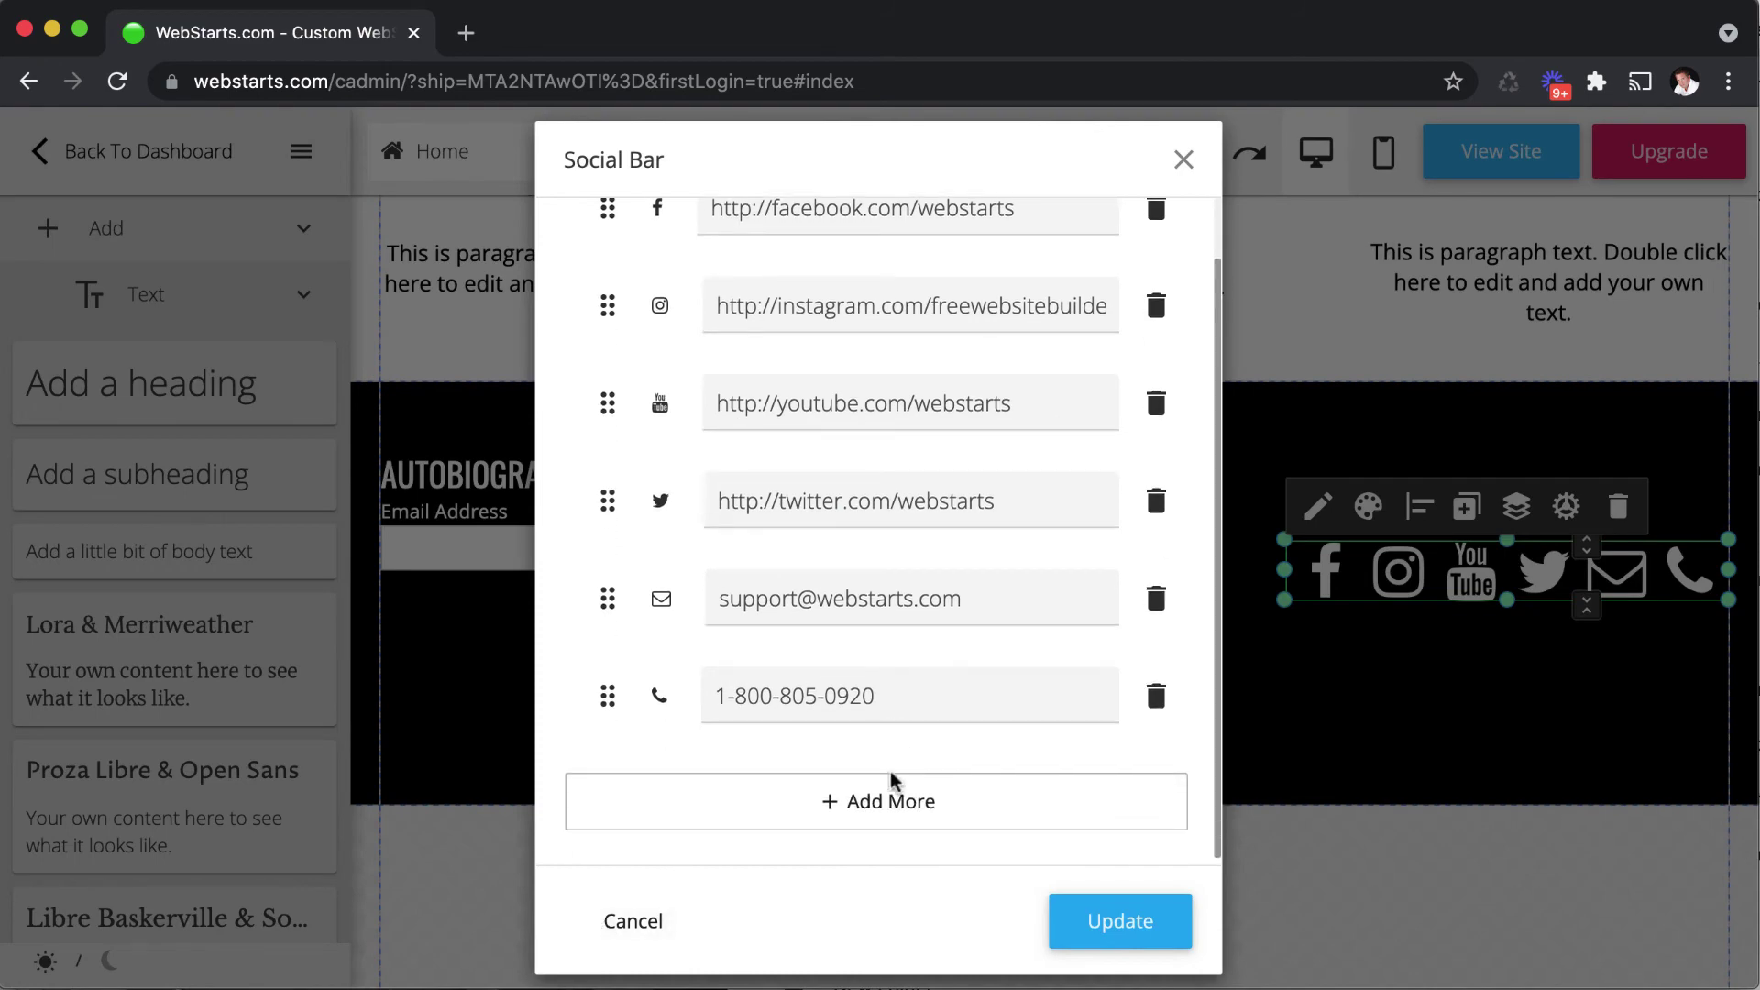
click(895, 800)
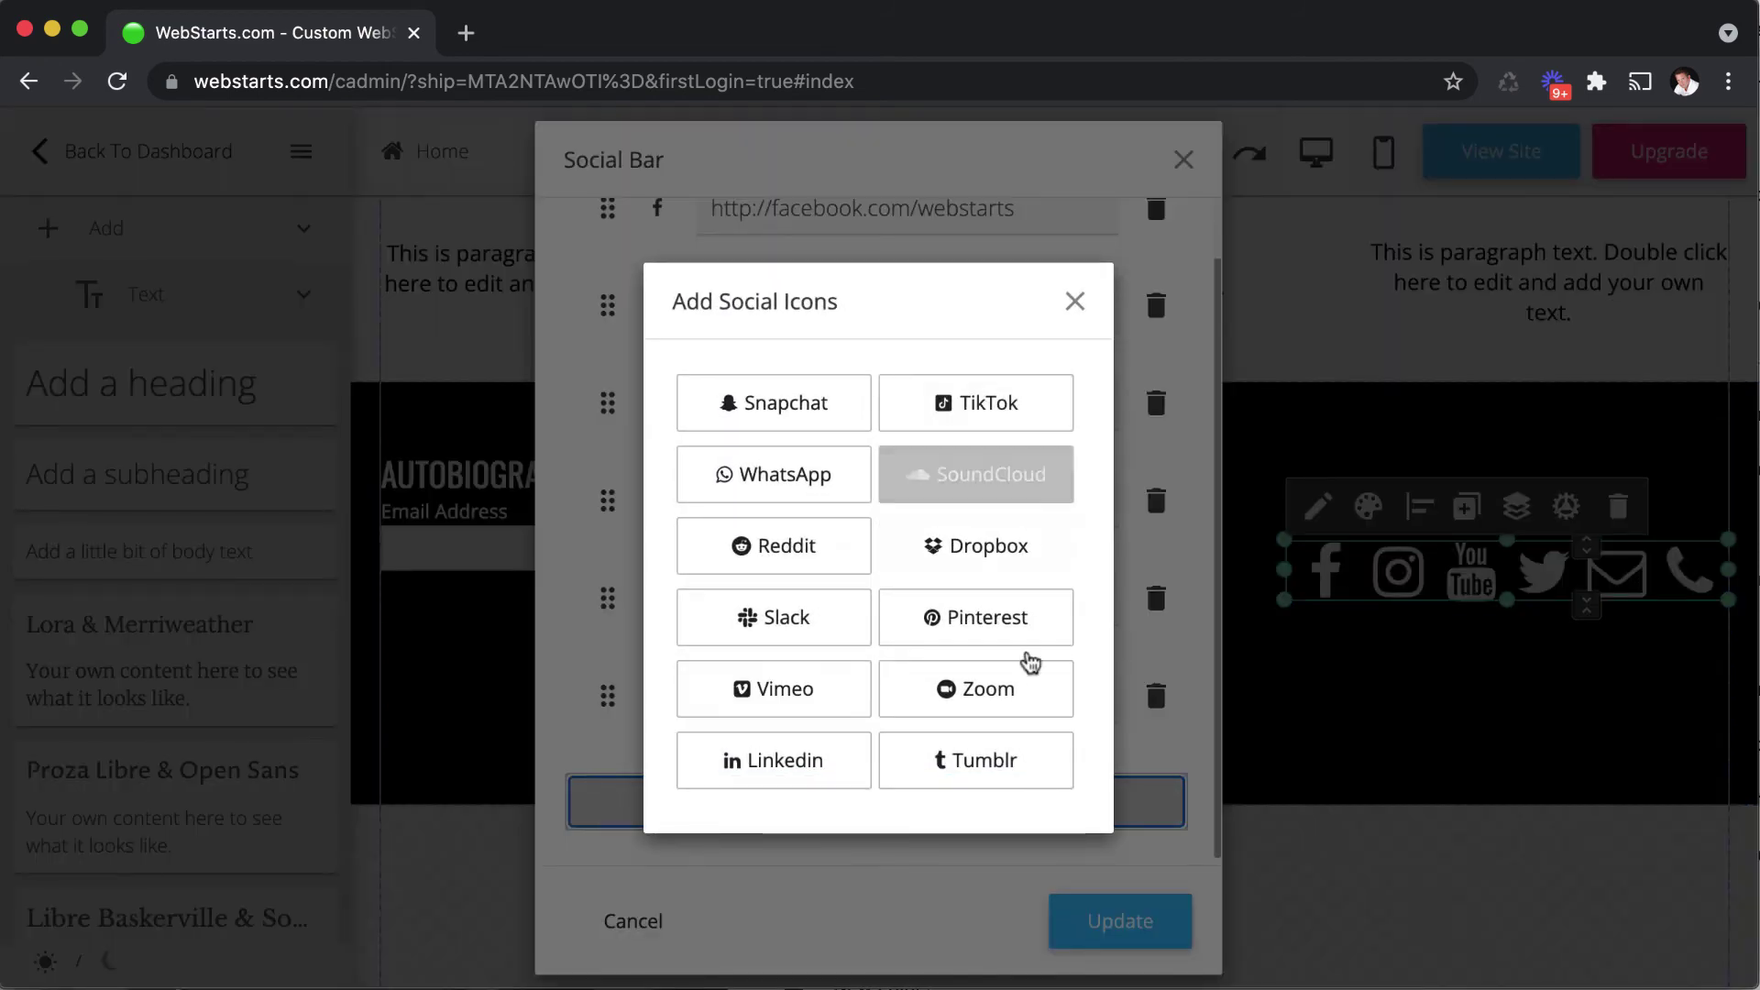
click(1074, 302)
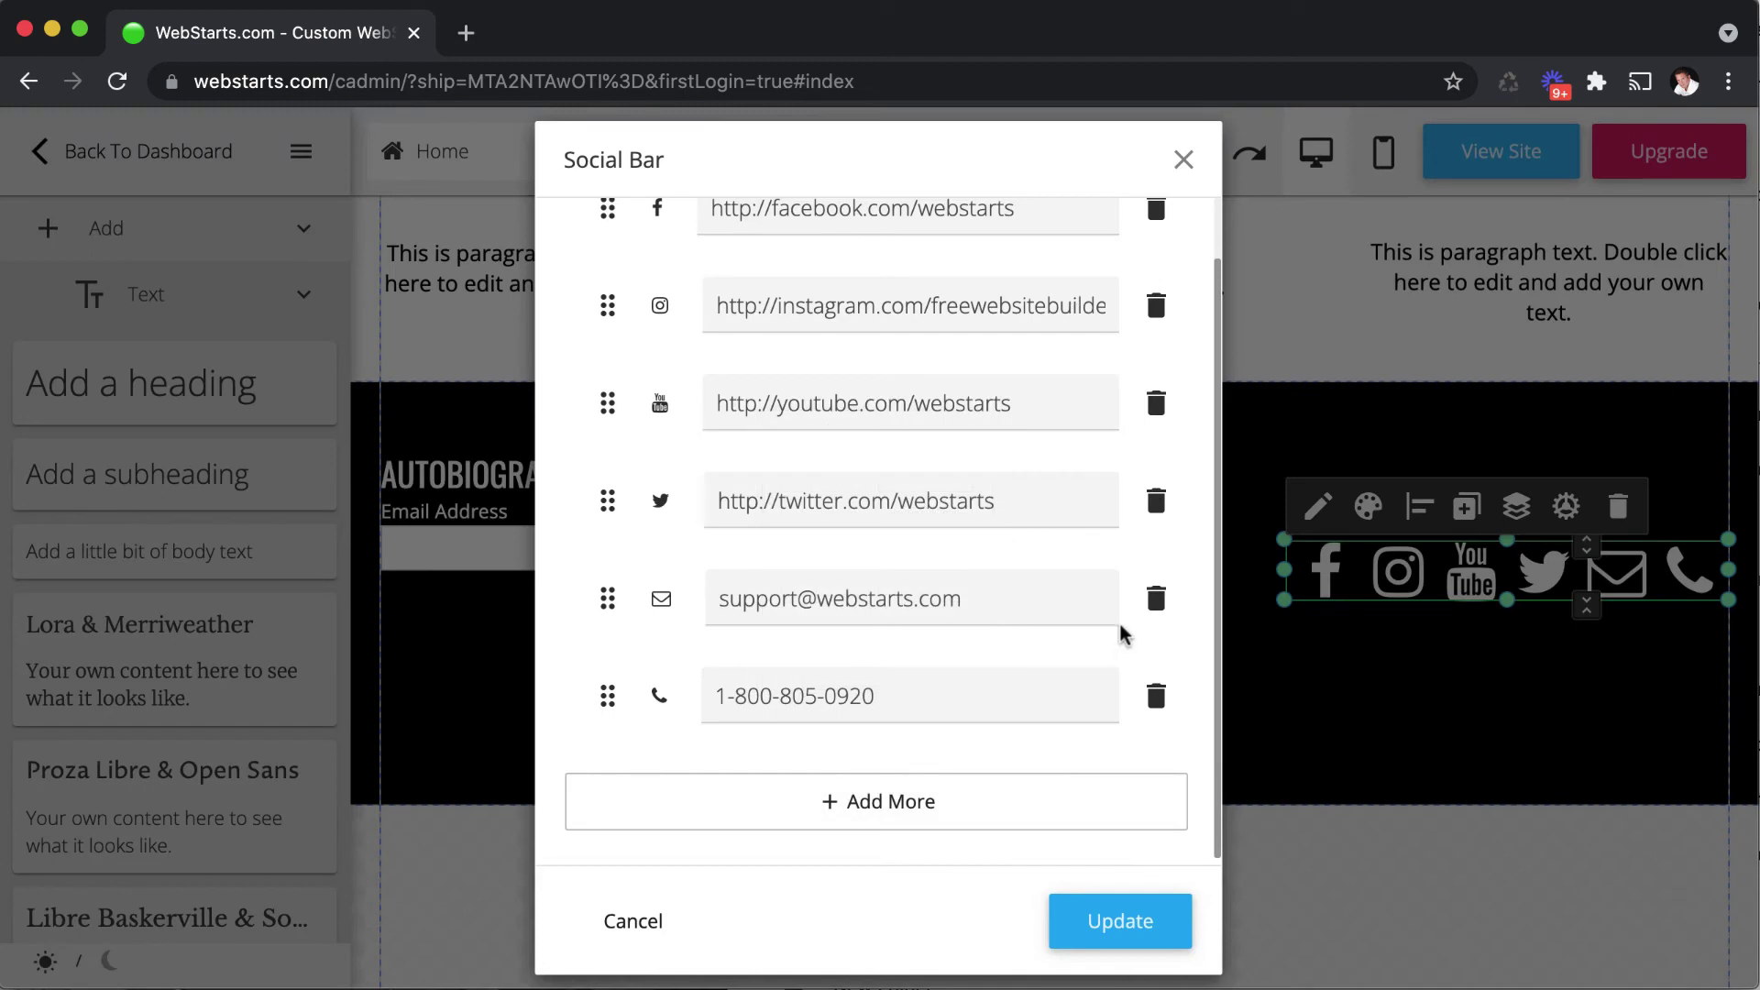
scroll(1058, 676, up, 1)
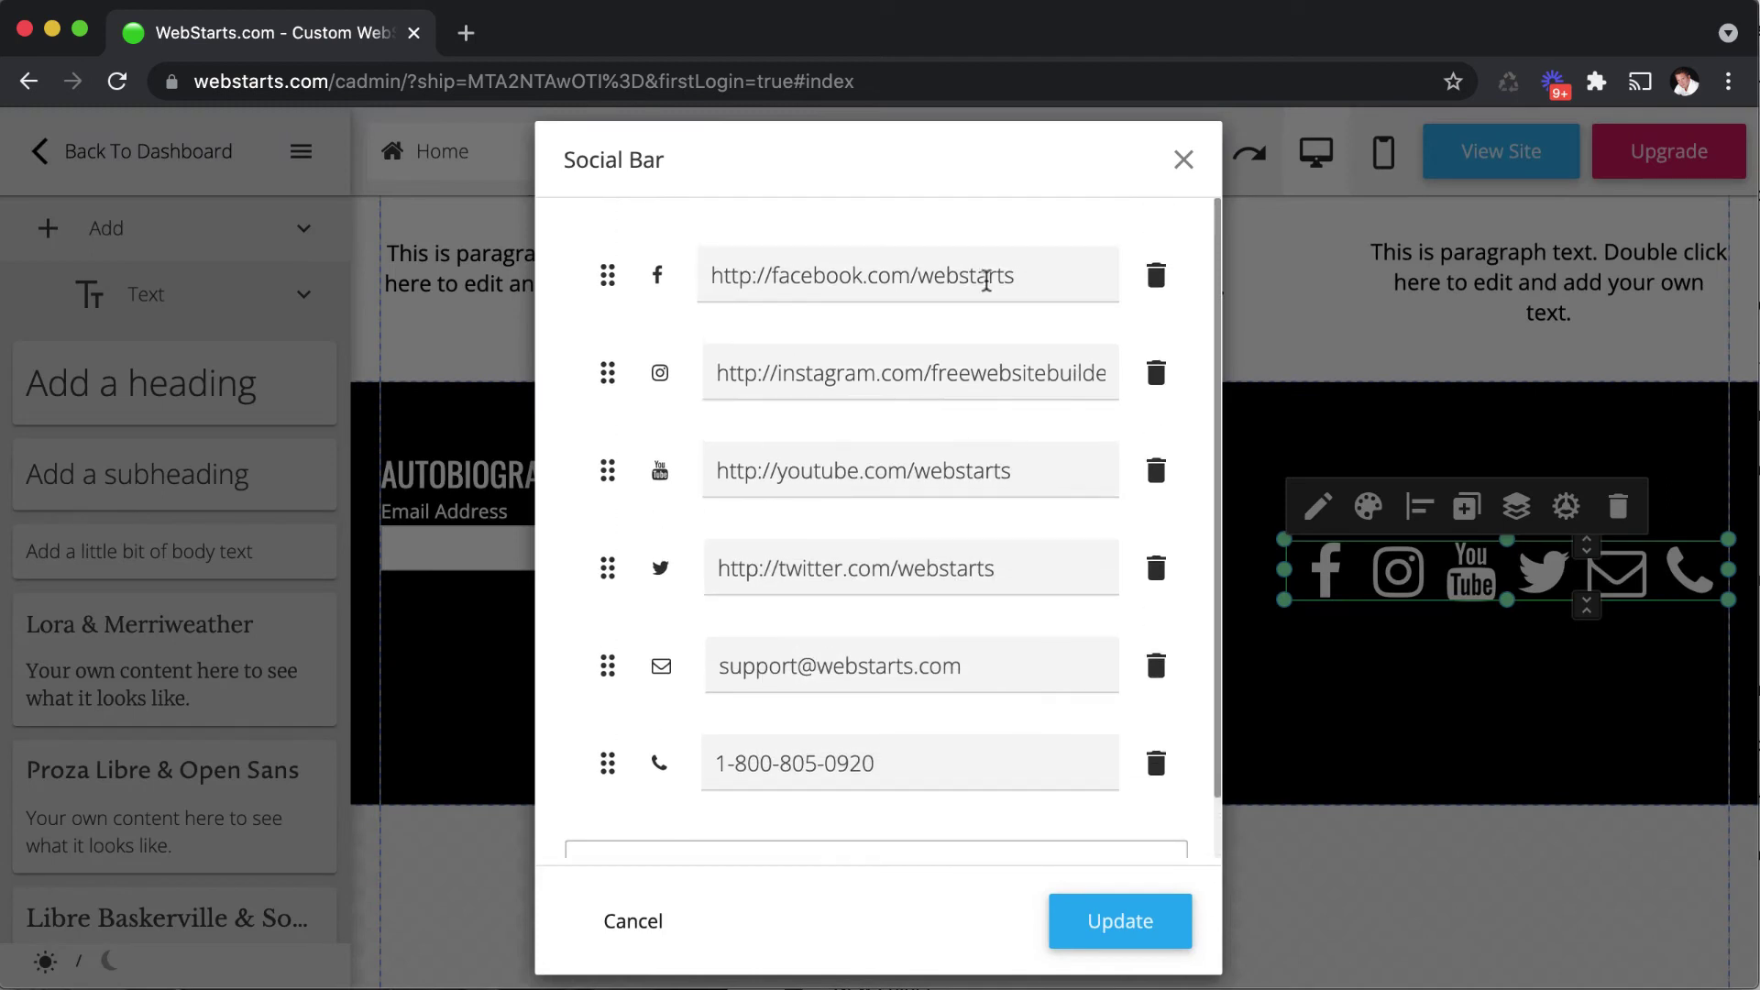
Step: Check the Facebook, Instagram, YouTube, Twitter, email and phone link fields
click(1017, 274)
click(1002, 359)
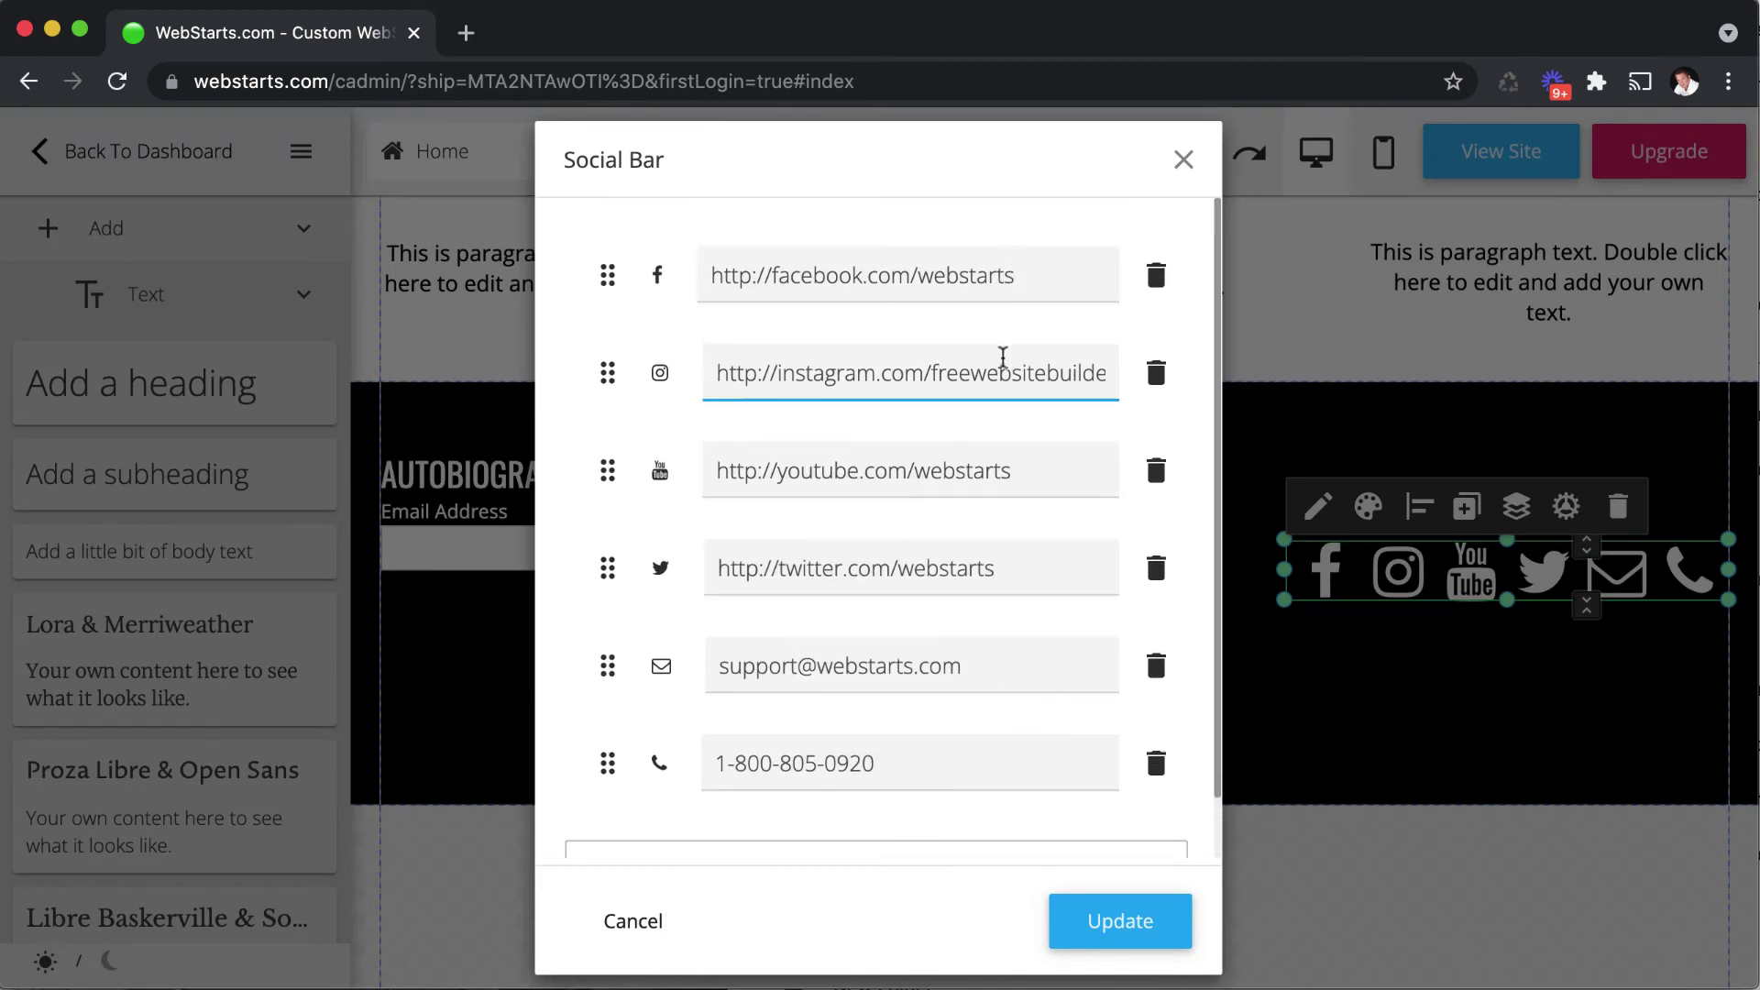
click(1006, 483)
click(1005, 576)
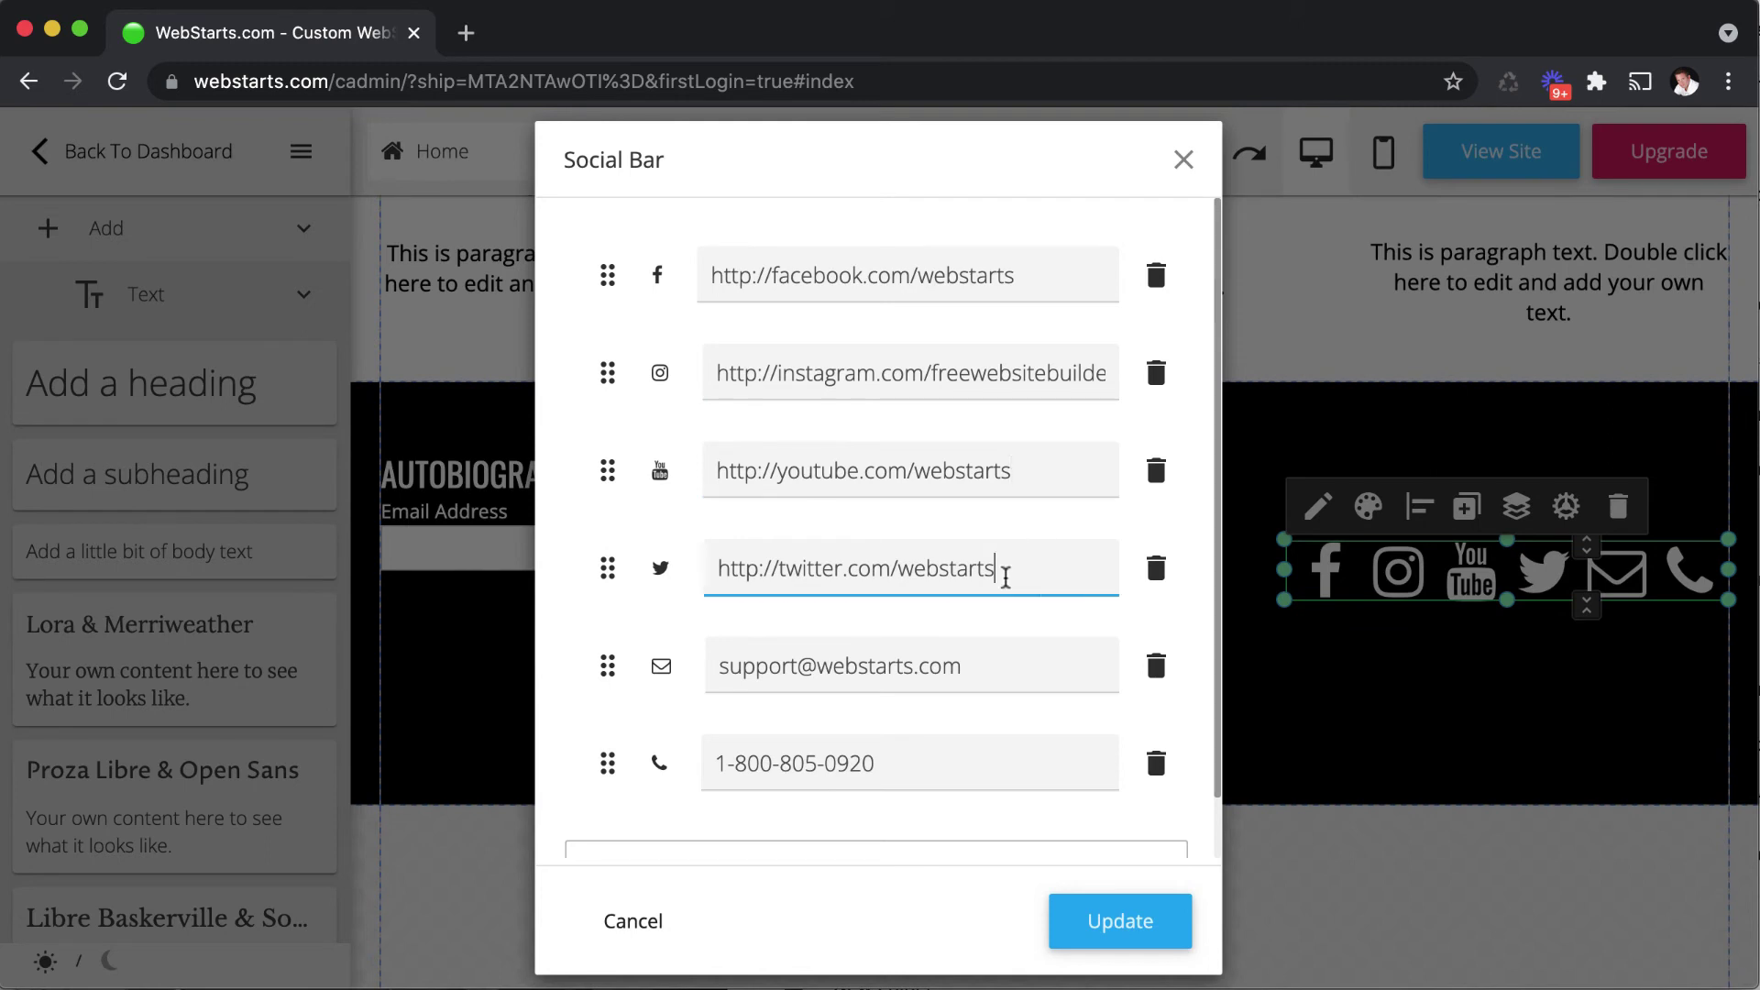
click(1003, 674)
click(997, 762)
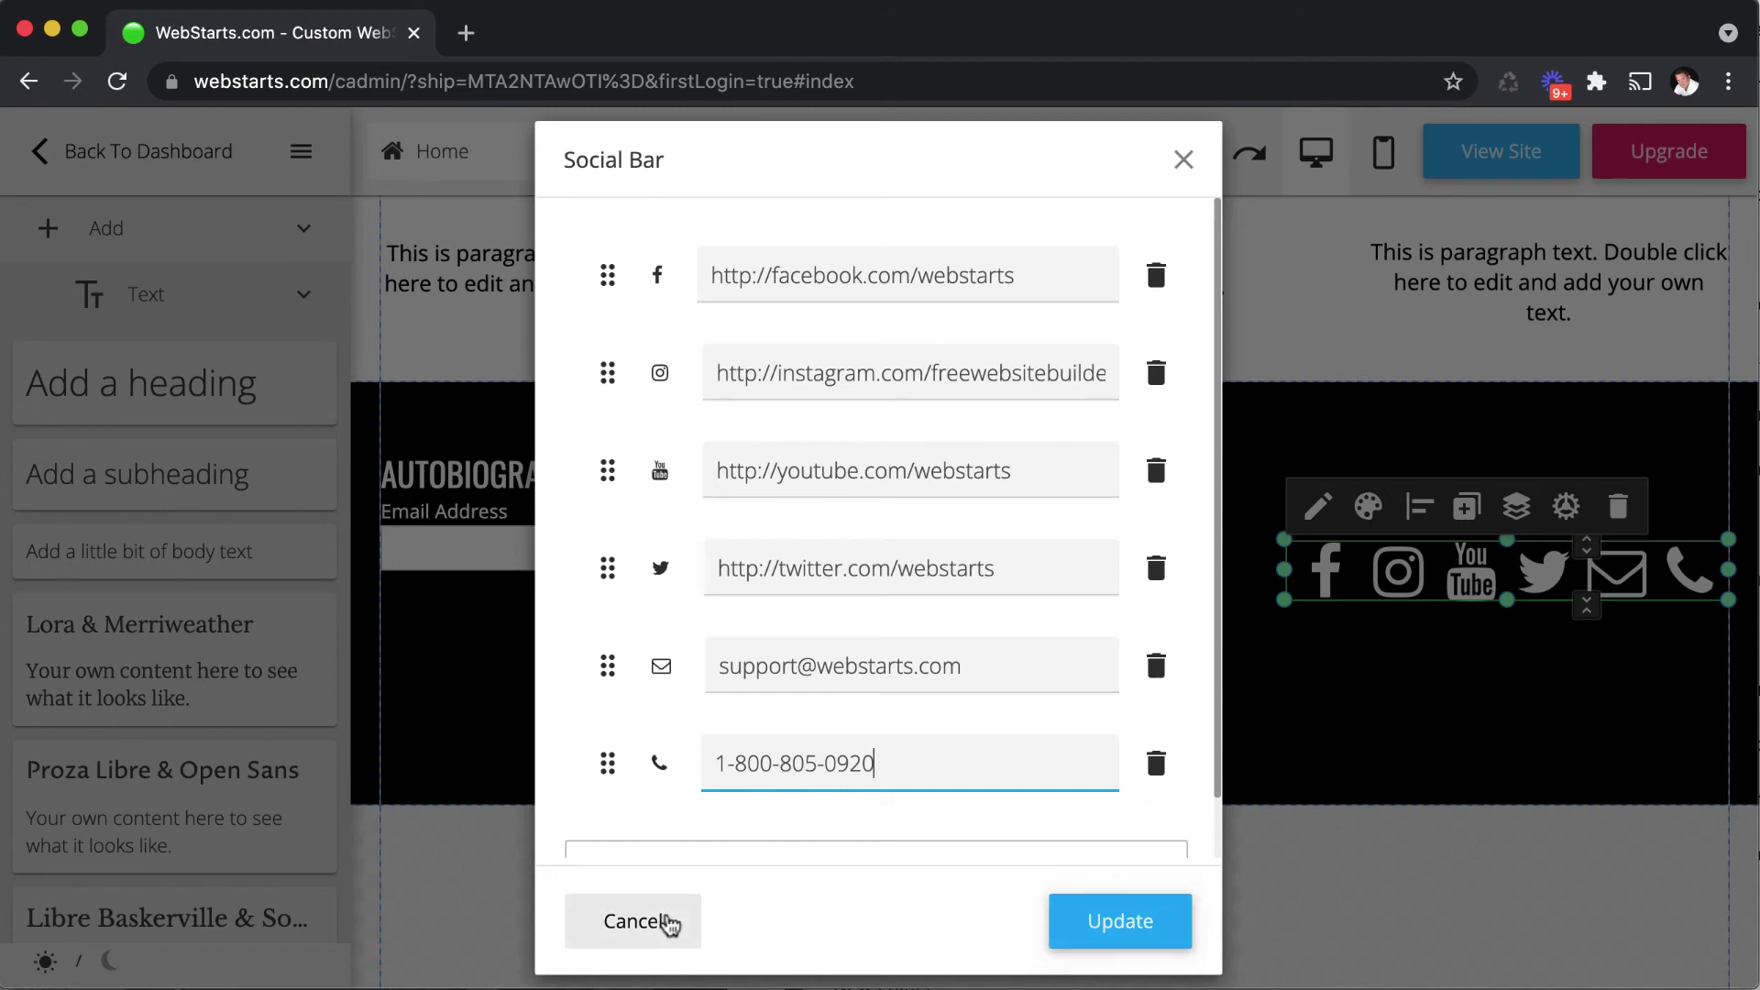
click(850, 381)
mouse_move(863, 382)
mouse_down()
mouse_move(715, 382)
mouse_move(970, 383)
mouse_move(863, 383)
mouse_up()
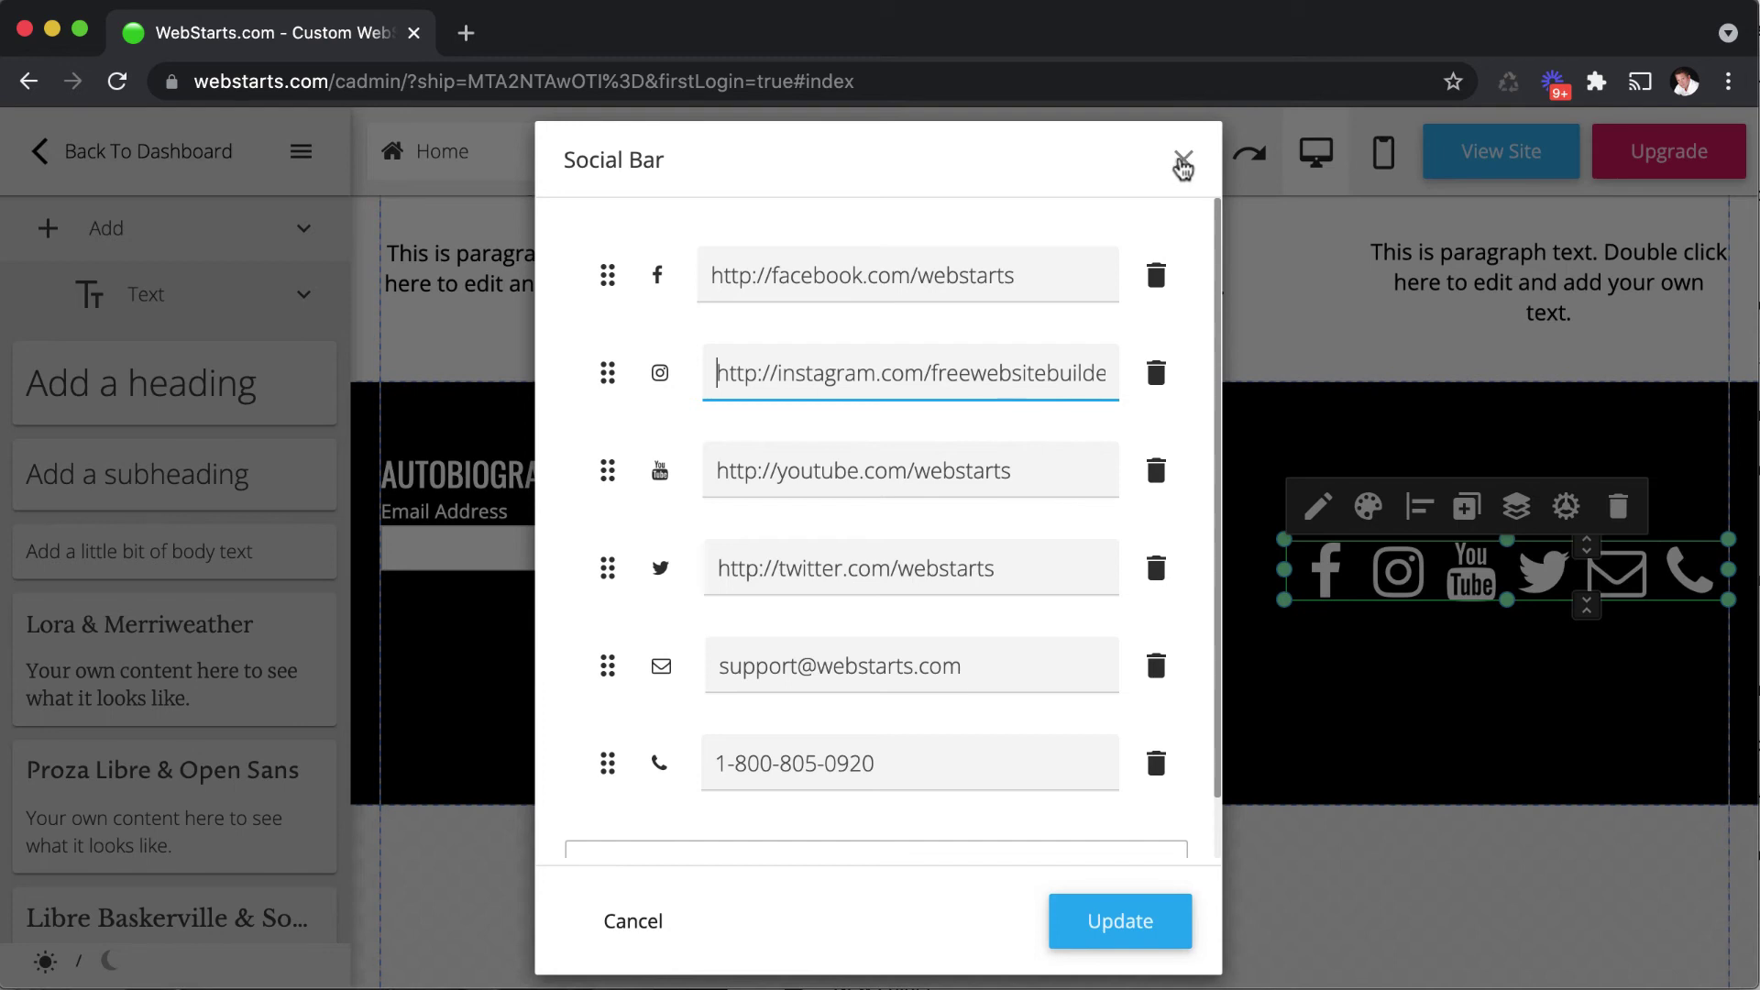
Step: Move Instagram above Facebook, delete the Facebook link, and apply the update
click(606, 372)
drag(612, 331, 609, 275)
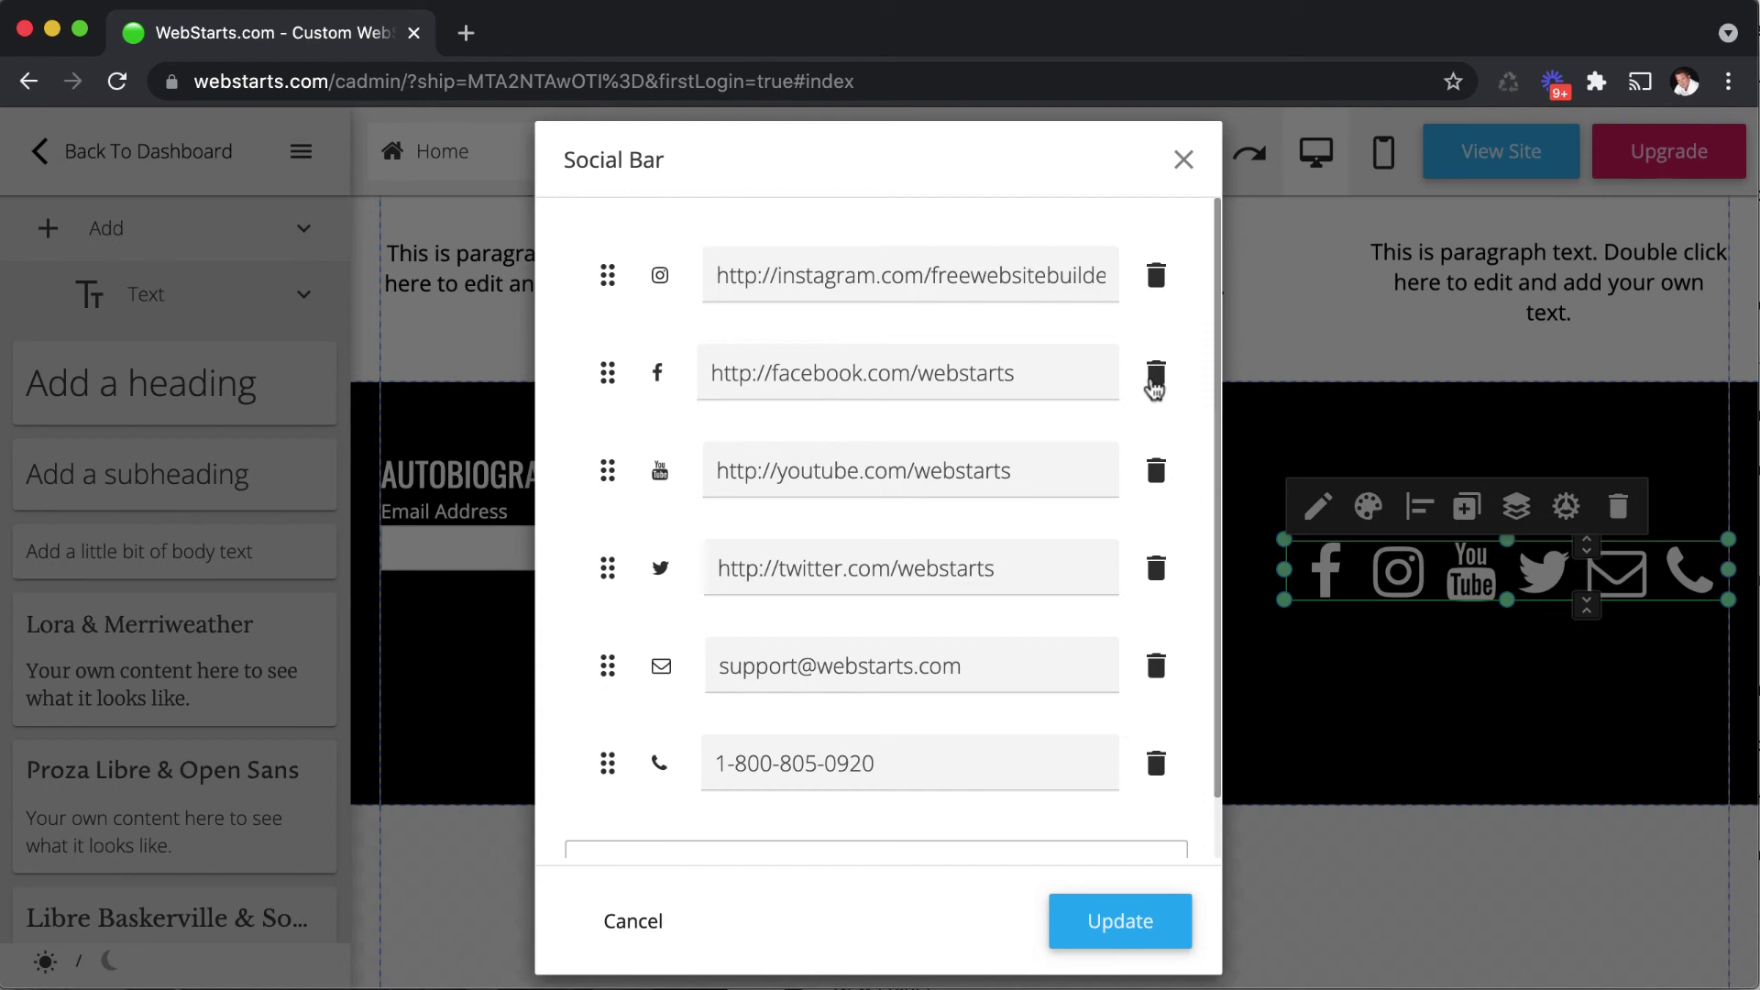
click(1154, 387)
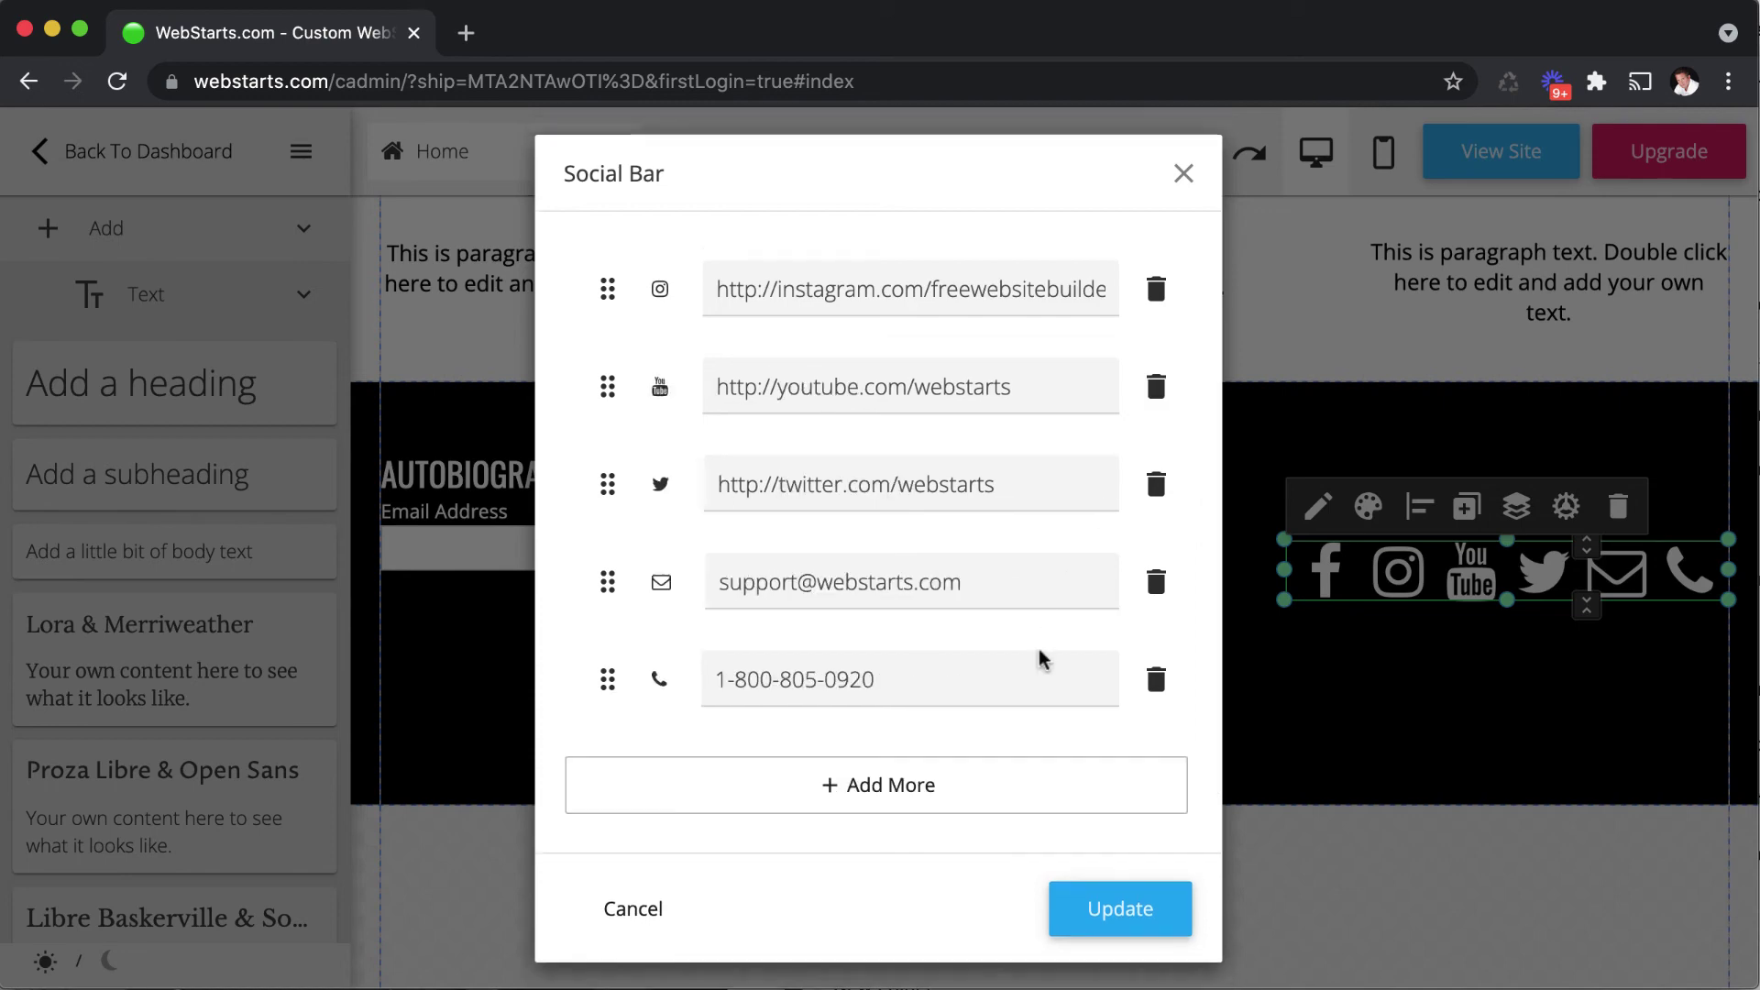
click(1089, 927)
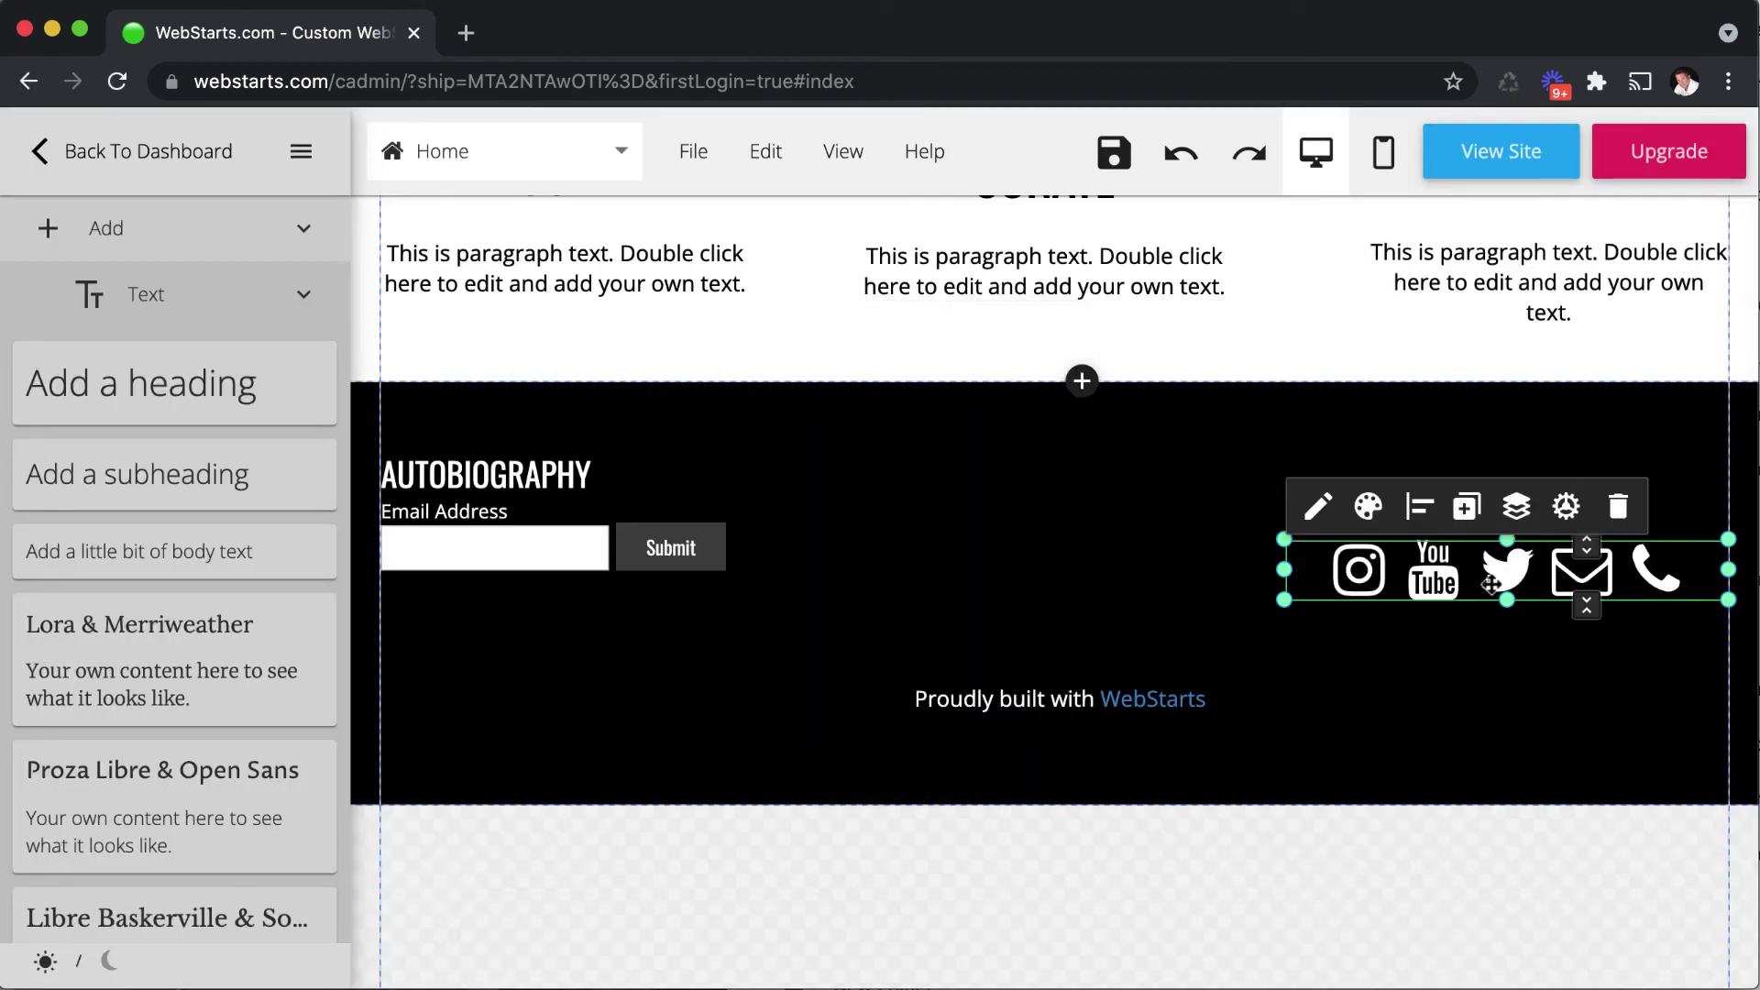
Step: Expand the Social elements, drop a Social Bar below the gallery, then remove it
scroll(1445, 619, up, 15)
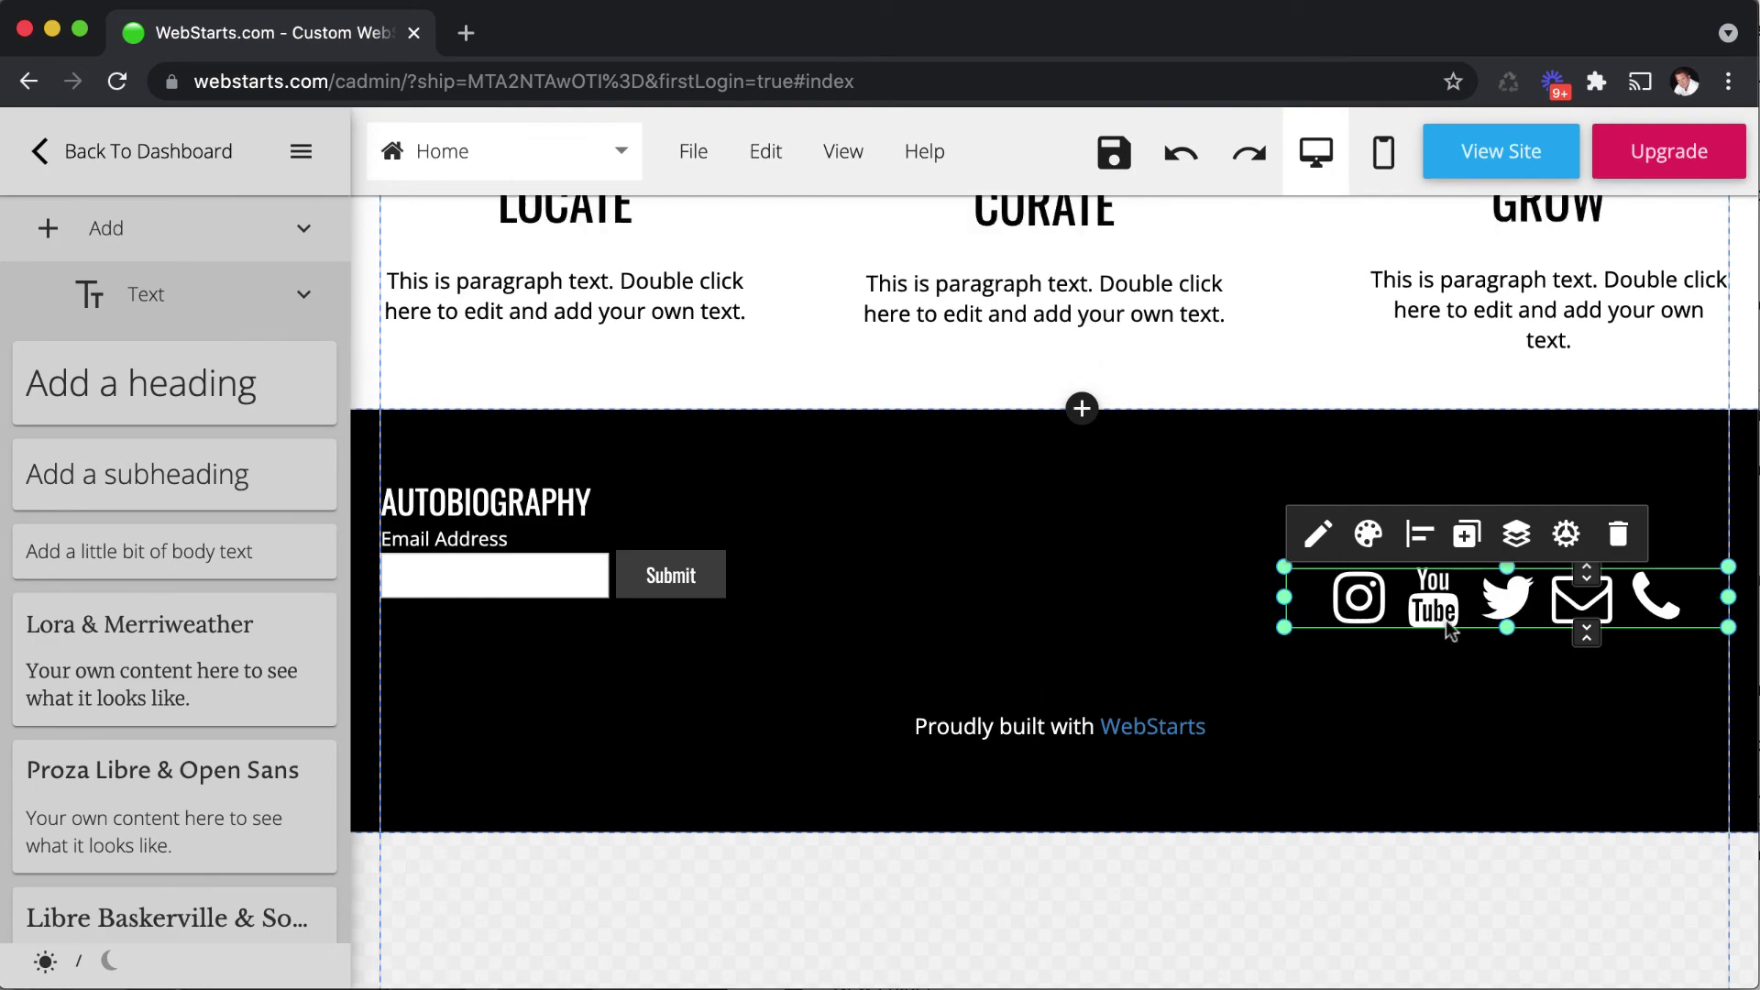
scroll(703, 522, down, 7)
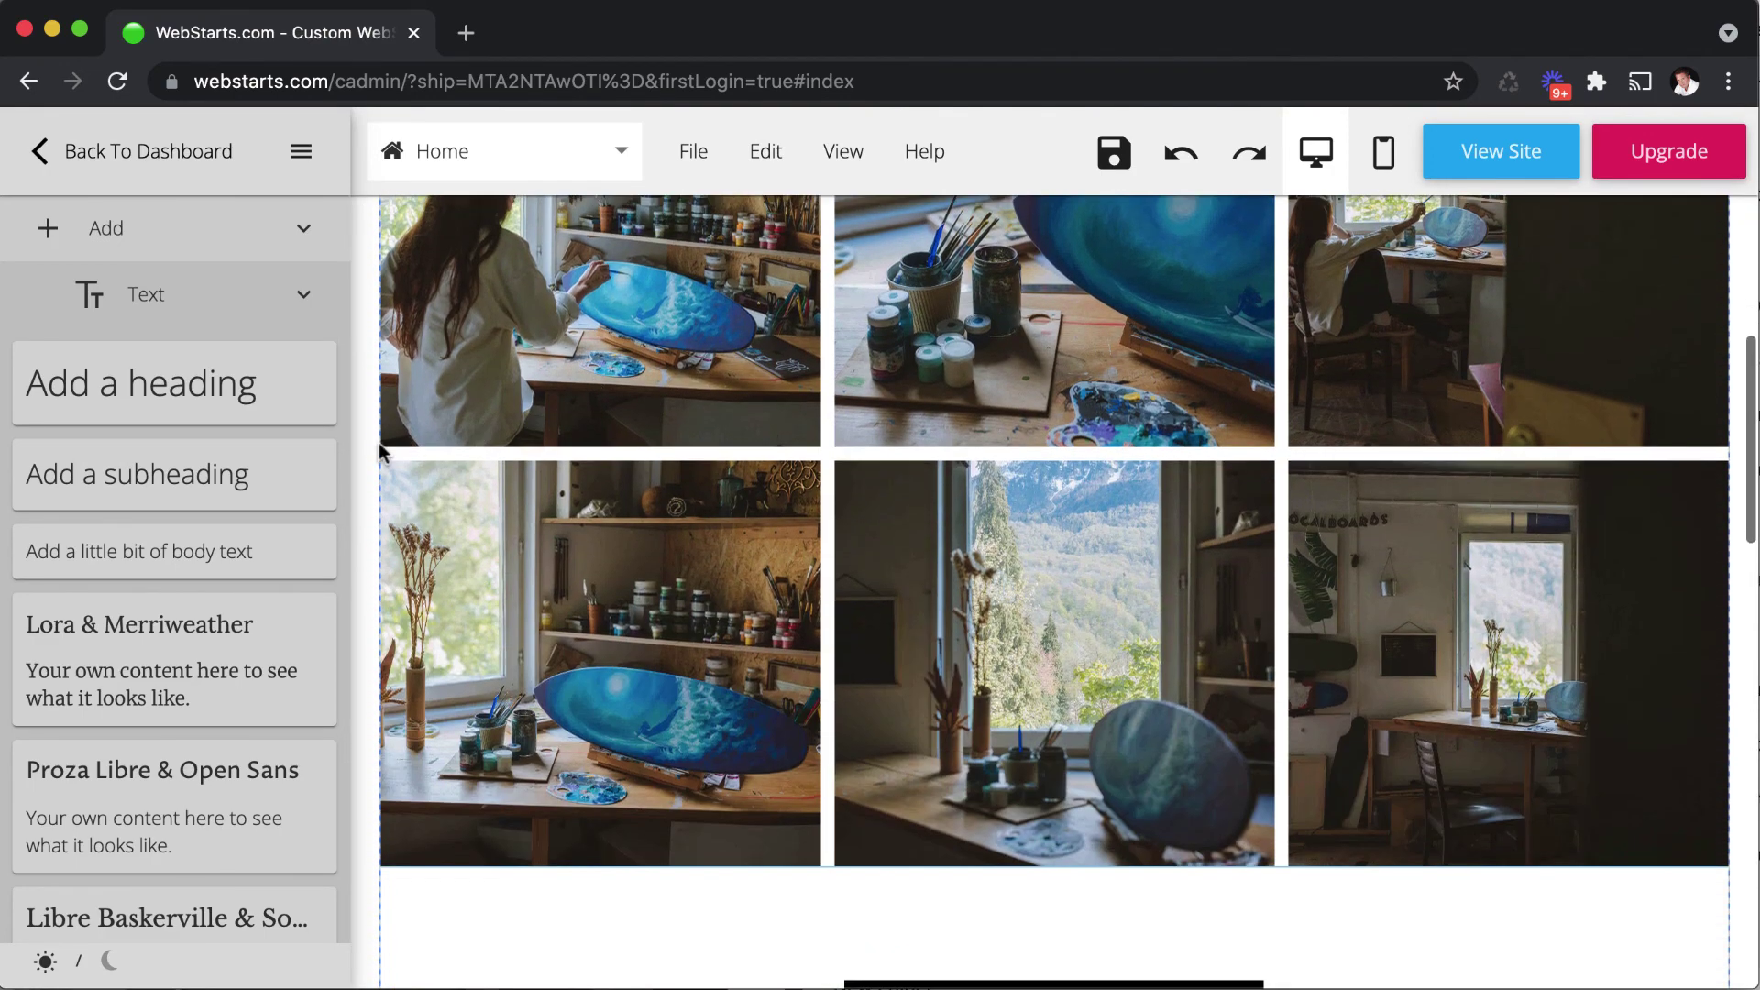
scroll(265, 412, down, 2)
scroll(256, 414, down, 10)
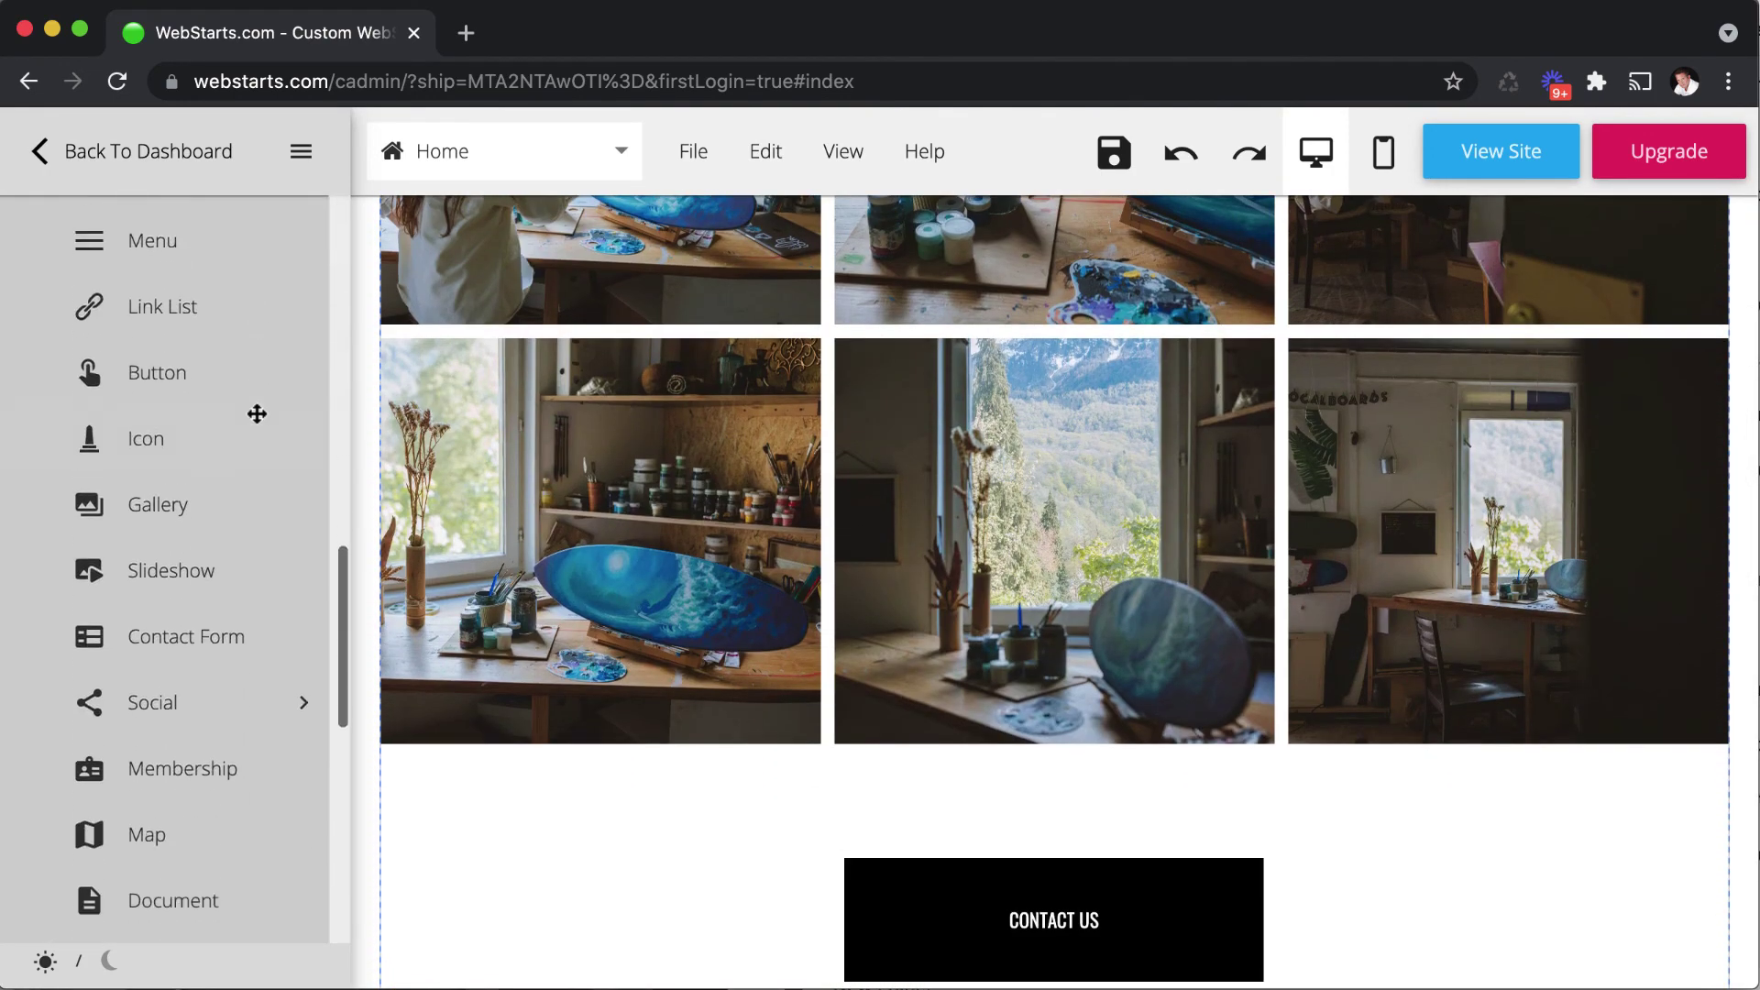
scroll(256, 414, up, 2)
scroll(257, 413, down, 3)
scroll(257, 414, down, 2)
click(189, 550)
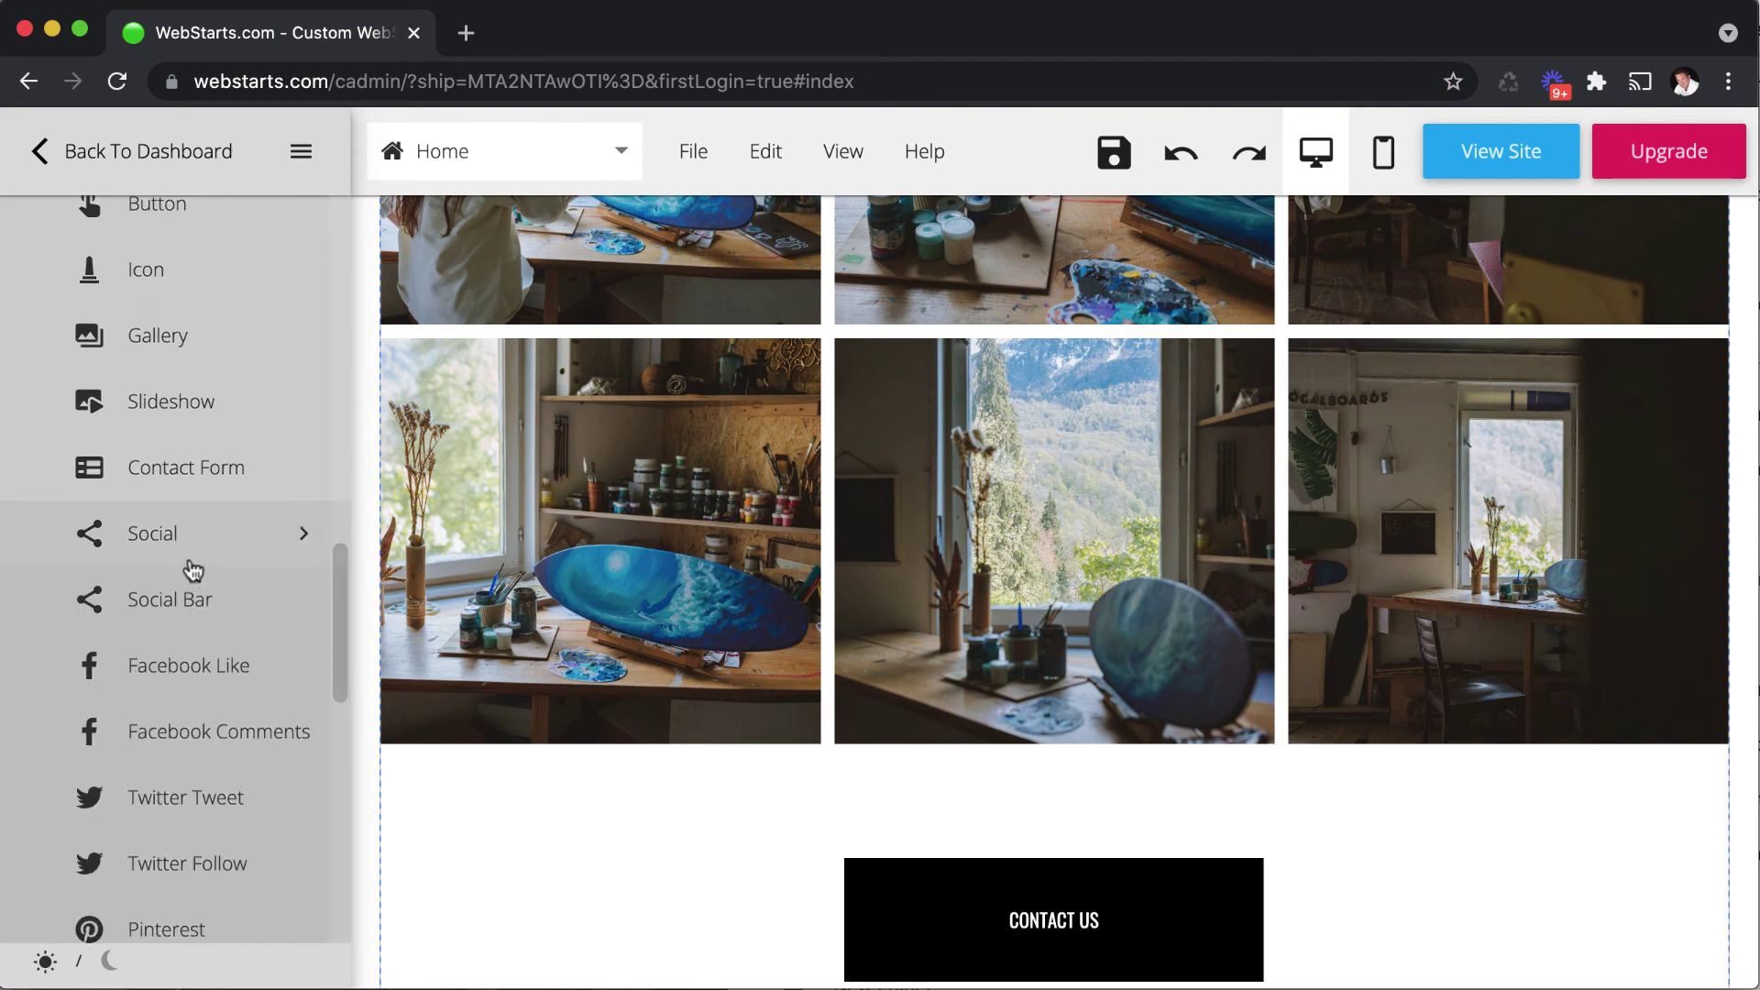
drag(236, 605, 554, 770)
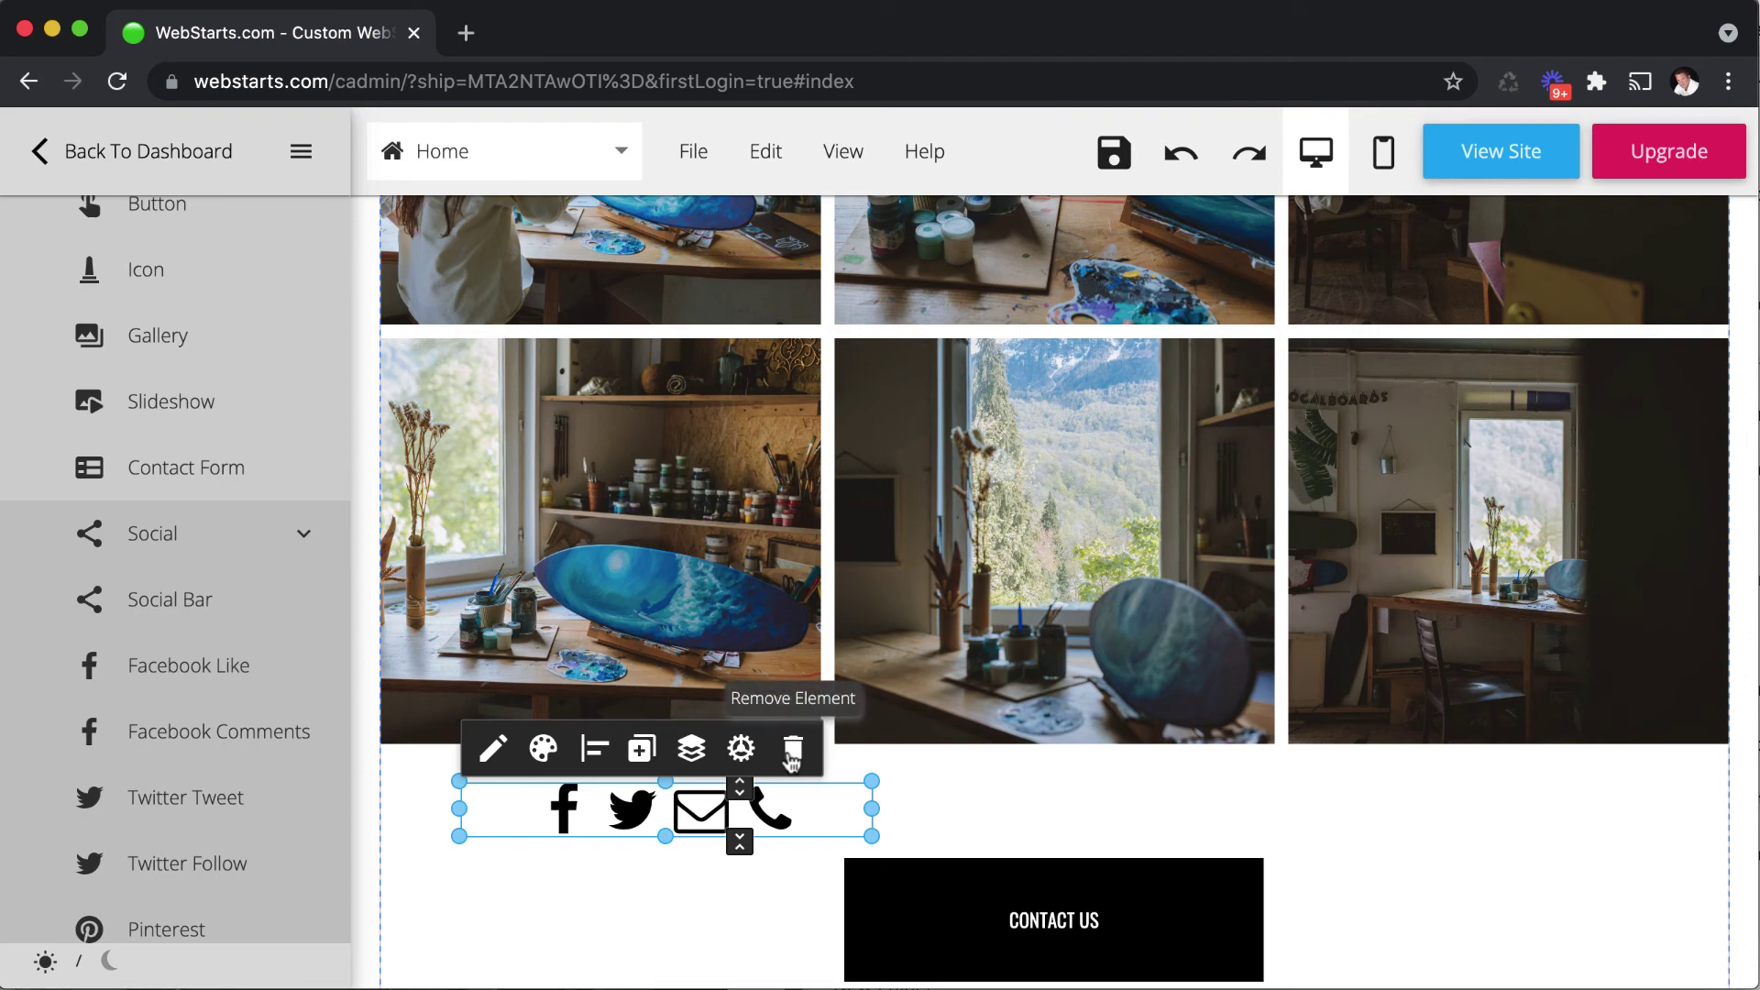
click(792, 750)
Step: Scroll the Home page from header to footer, collapse the Social group, and return to the top
scroll(786, 733, up, 7)
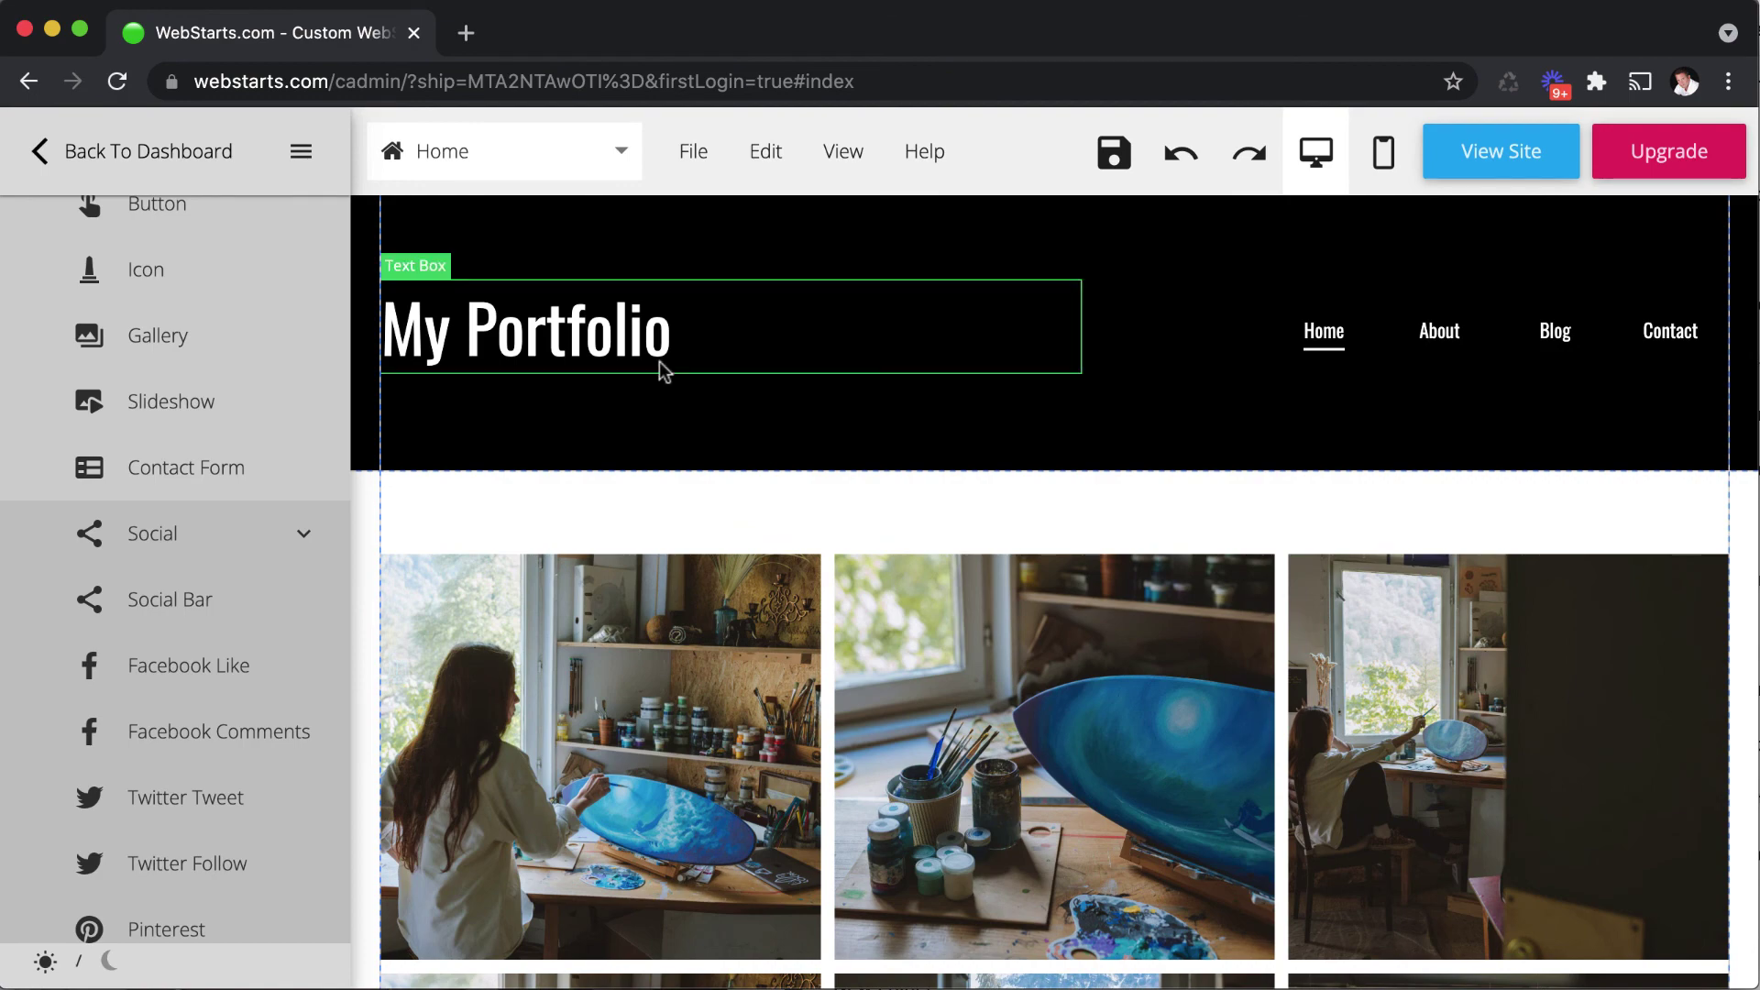
mouse_move(691, 447)
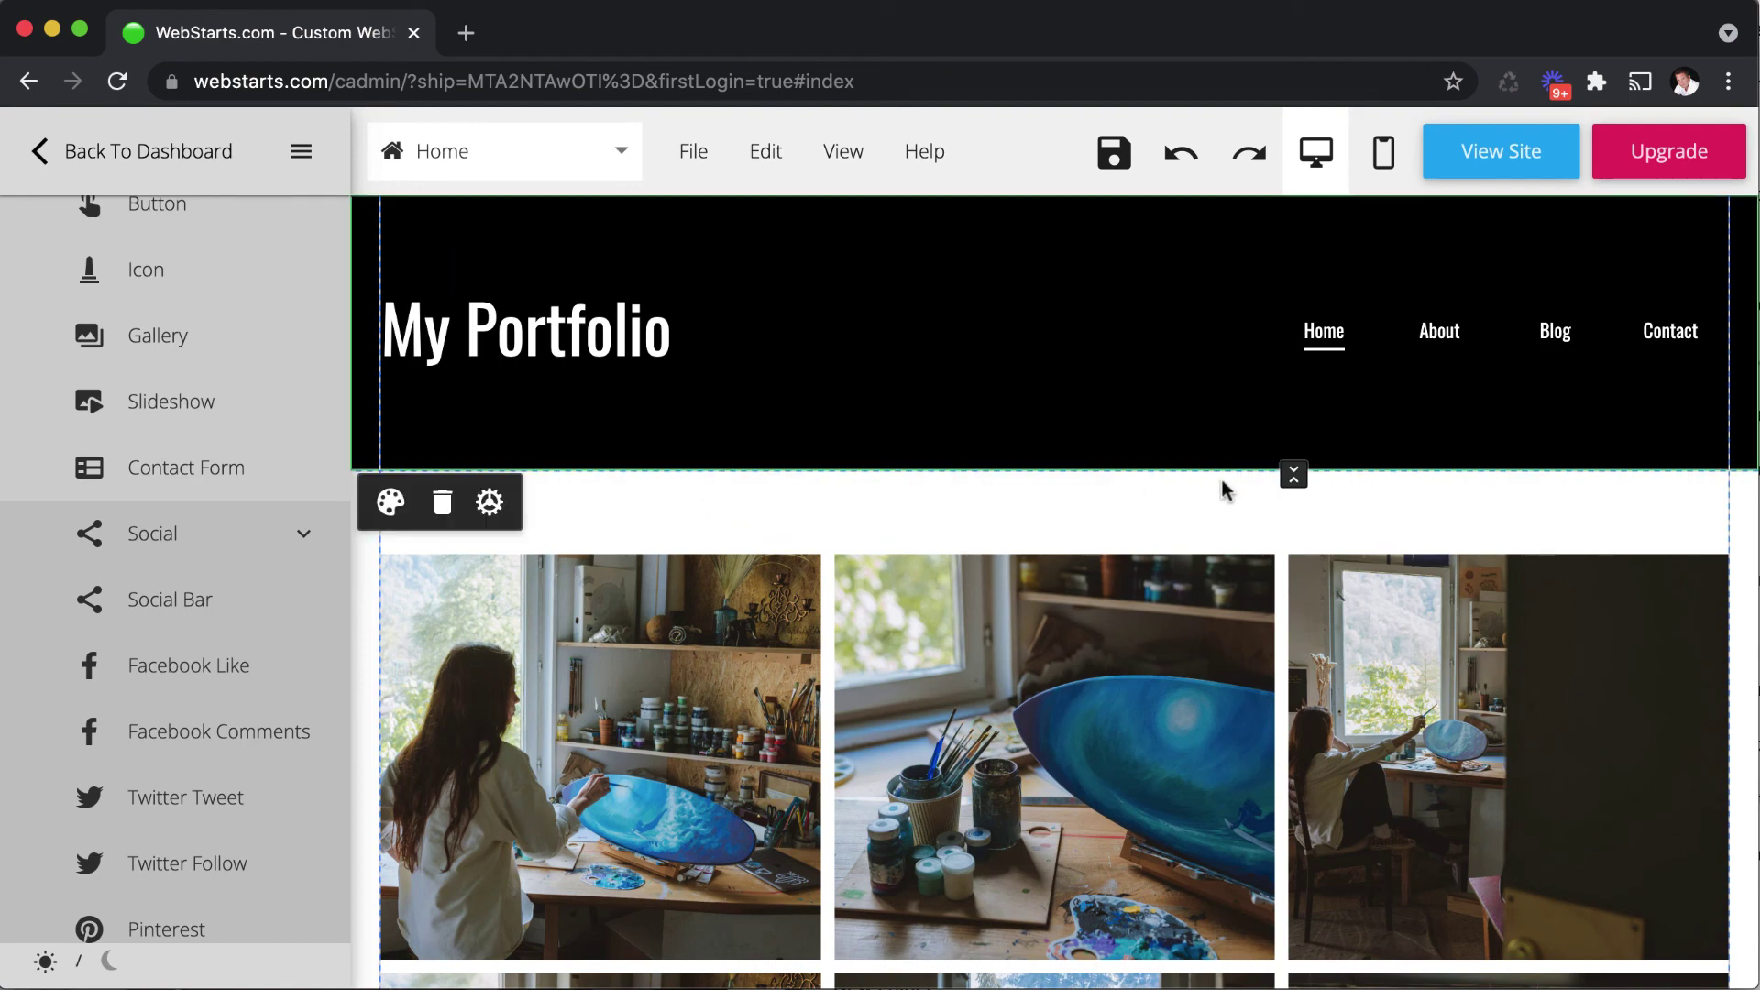
scroll(1173, 454, down, 10)
scroll(1178, 458, down, 14)
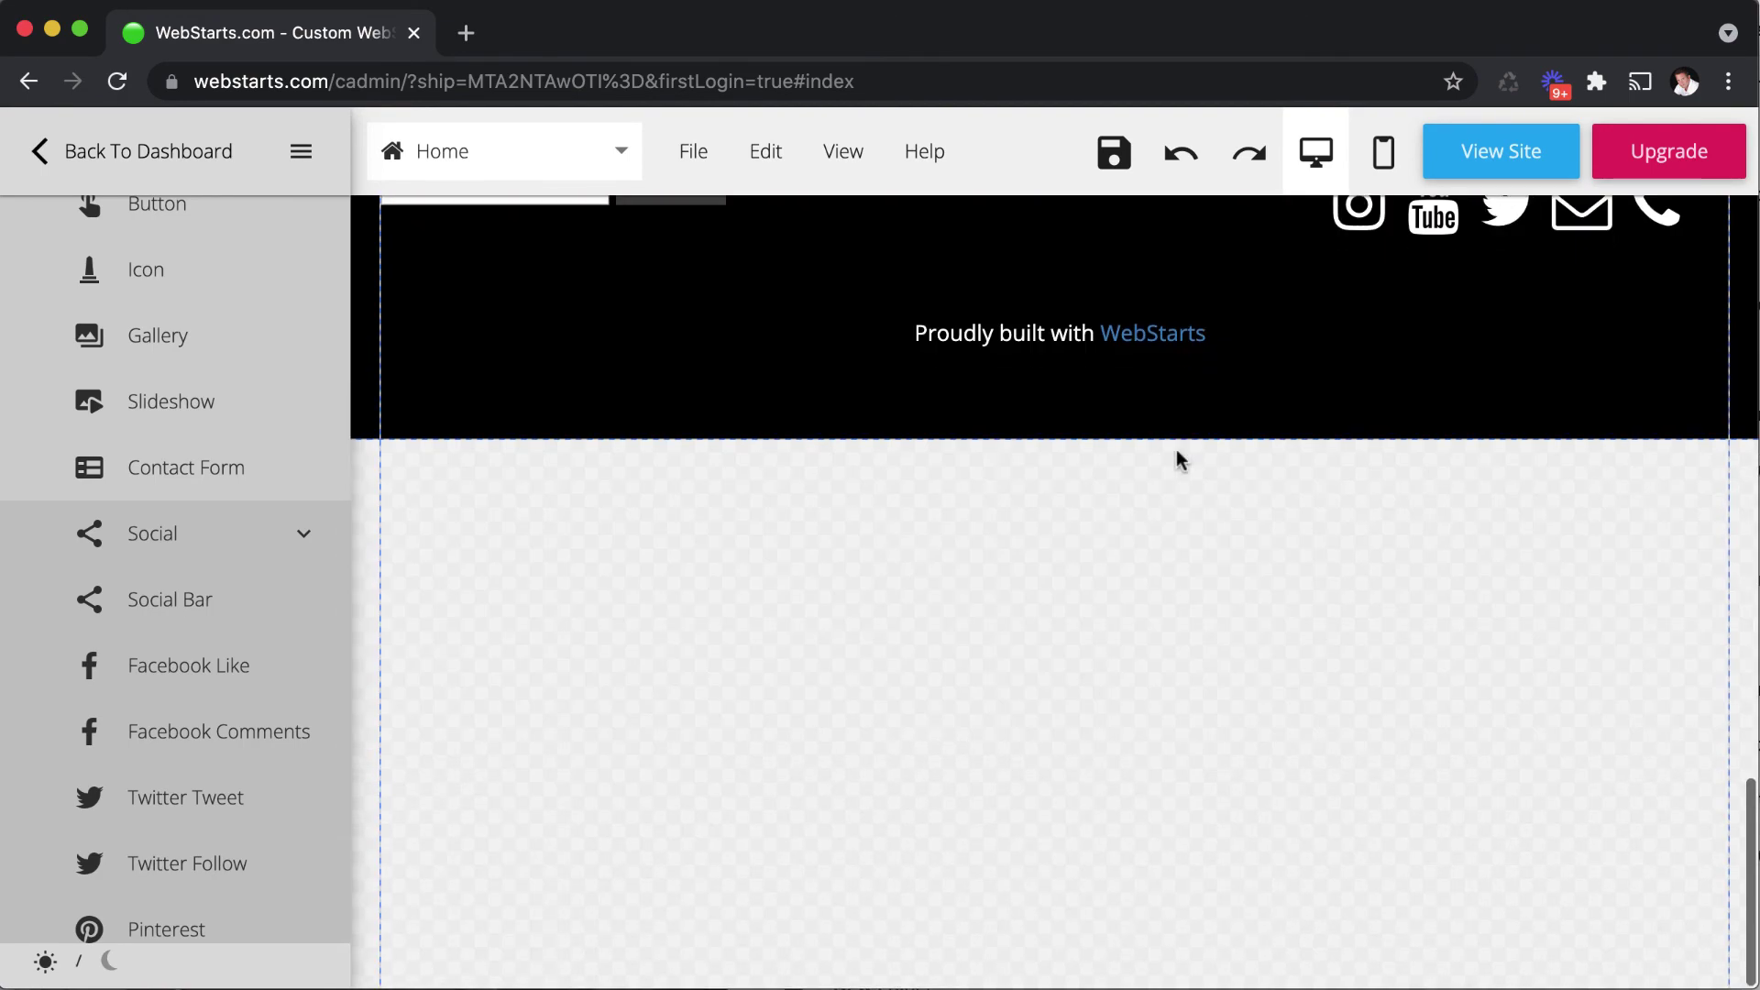
scroll(1191, 425, up, 5)
mouse_move(1217, 523)
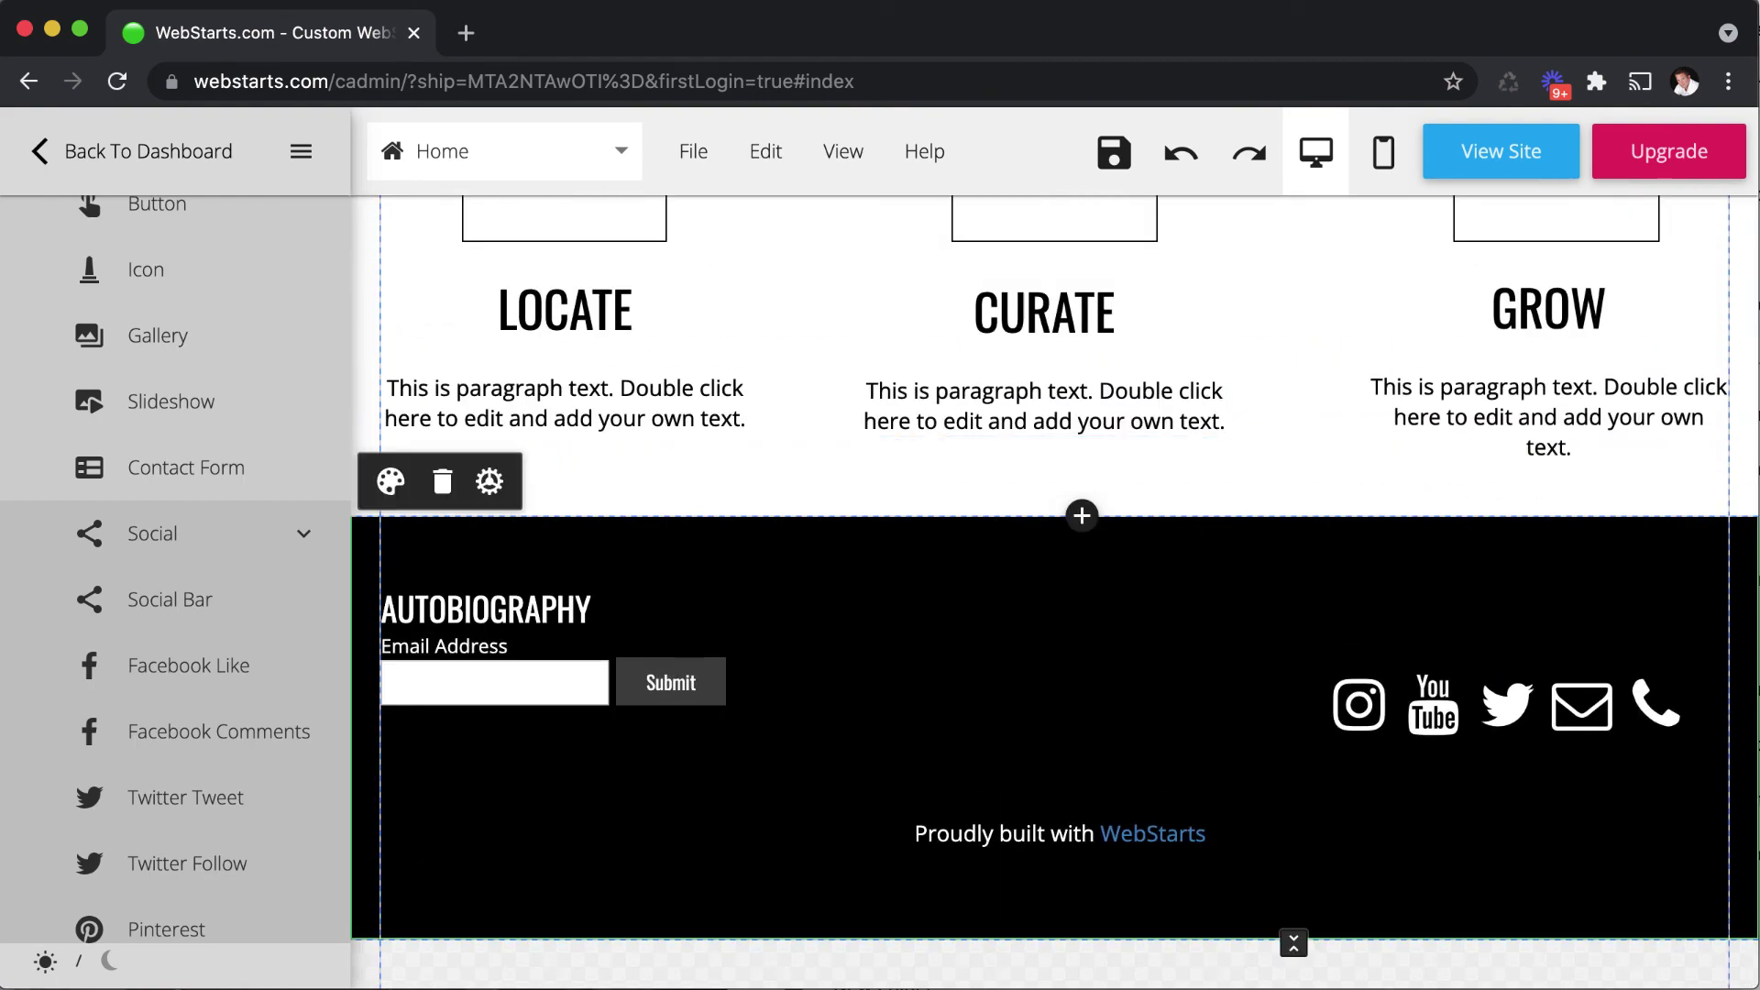
scroll(1466, 523, up, 6)
scroll(1391, 522, up, 5)
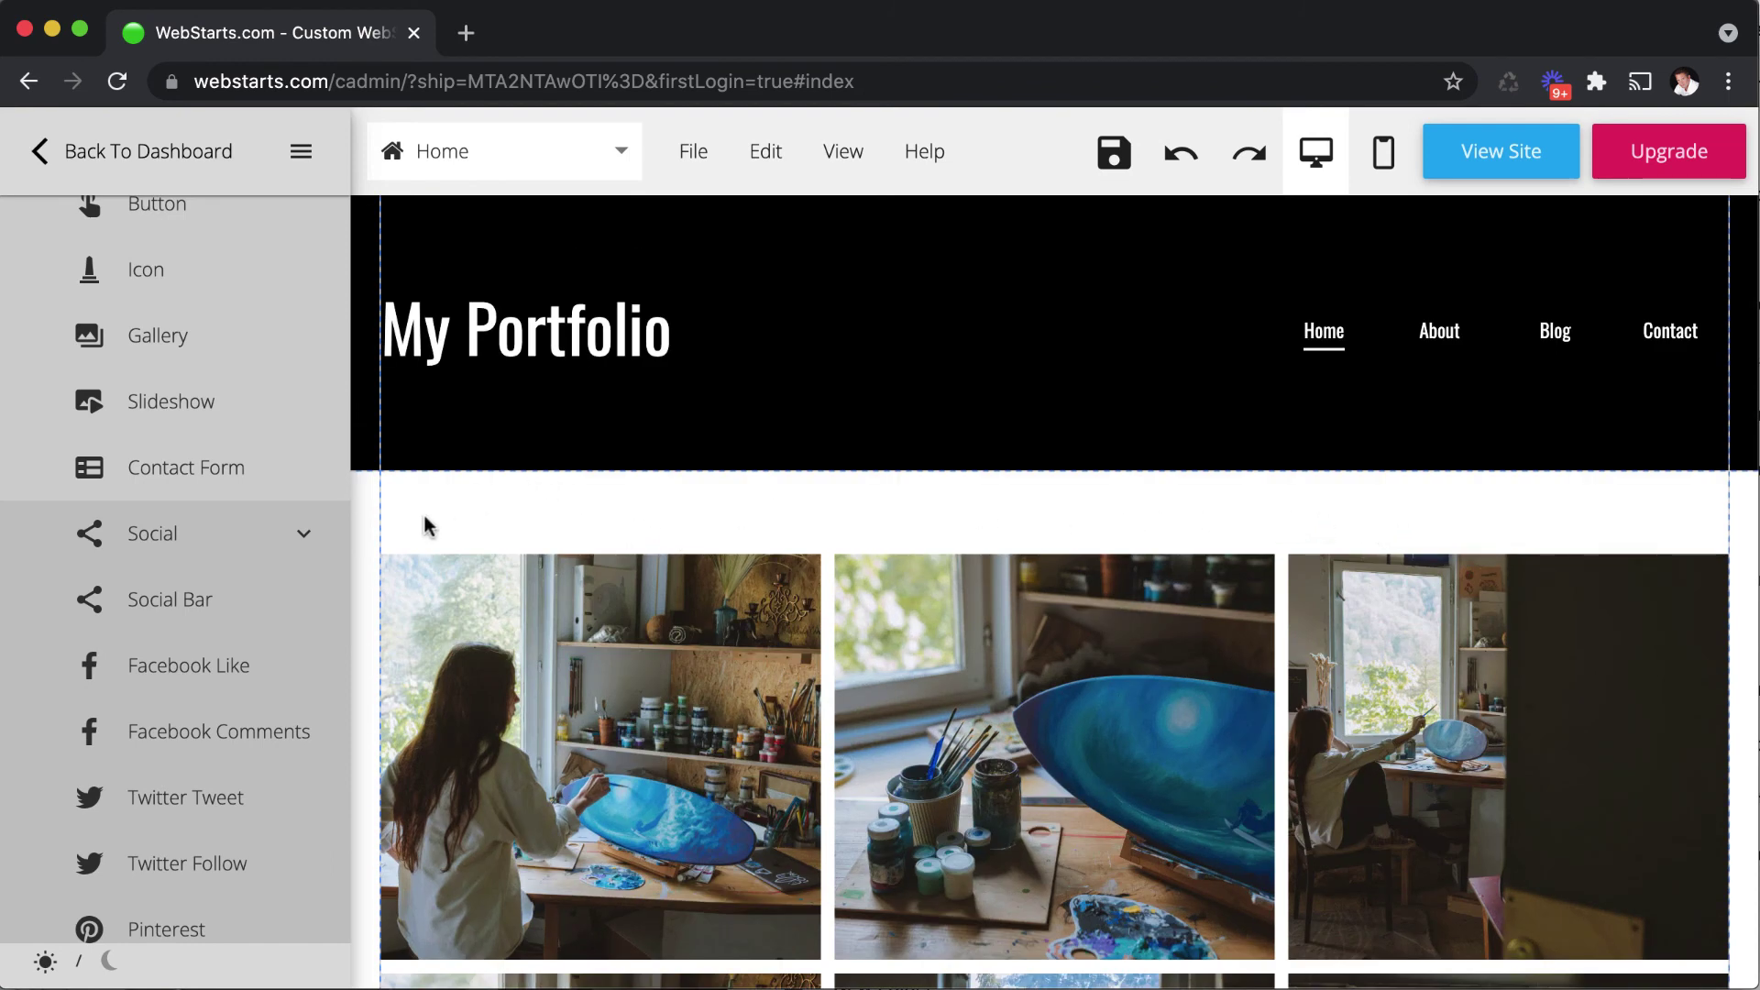
click(304, 536)
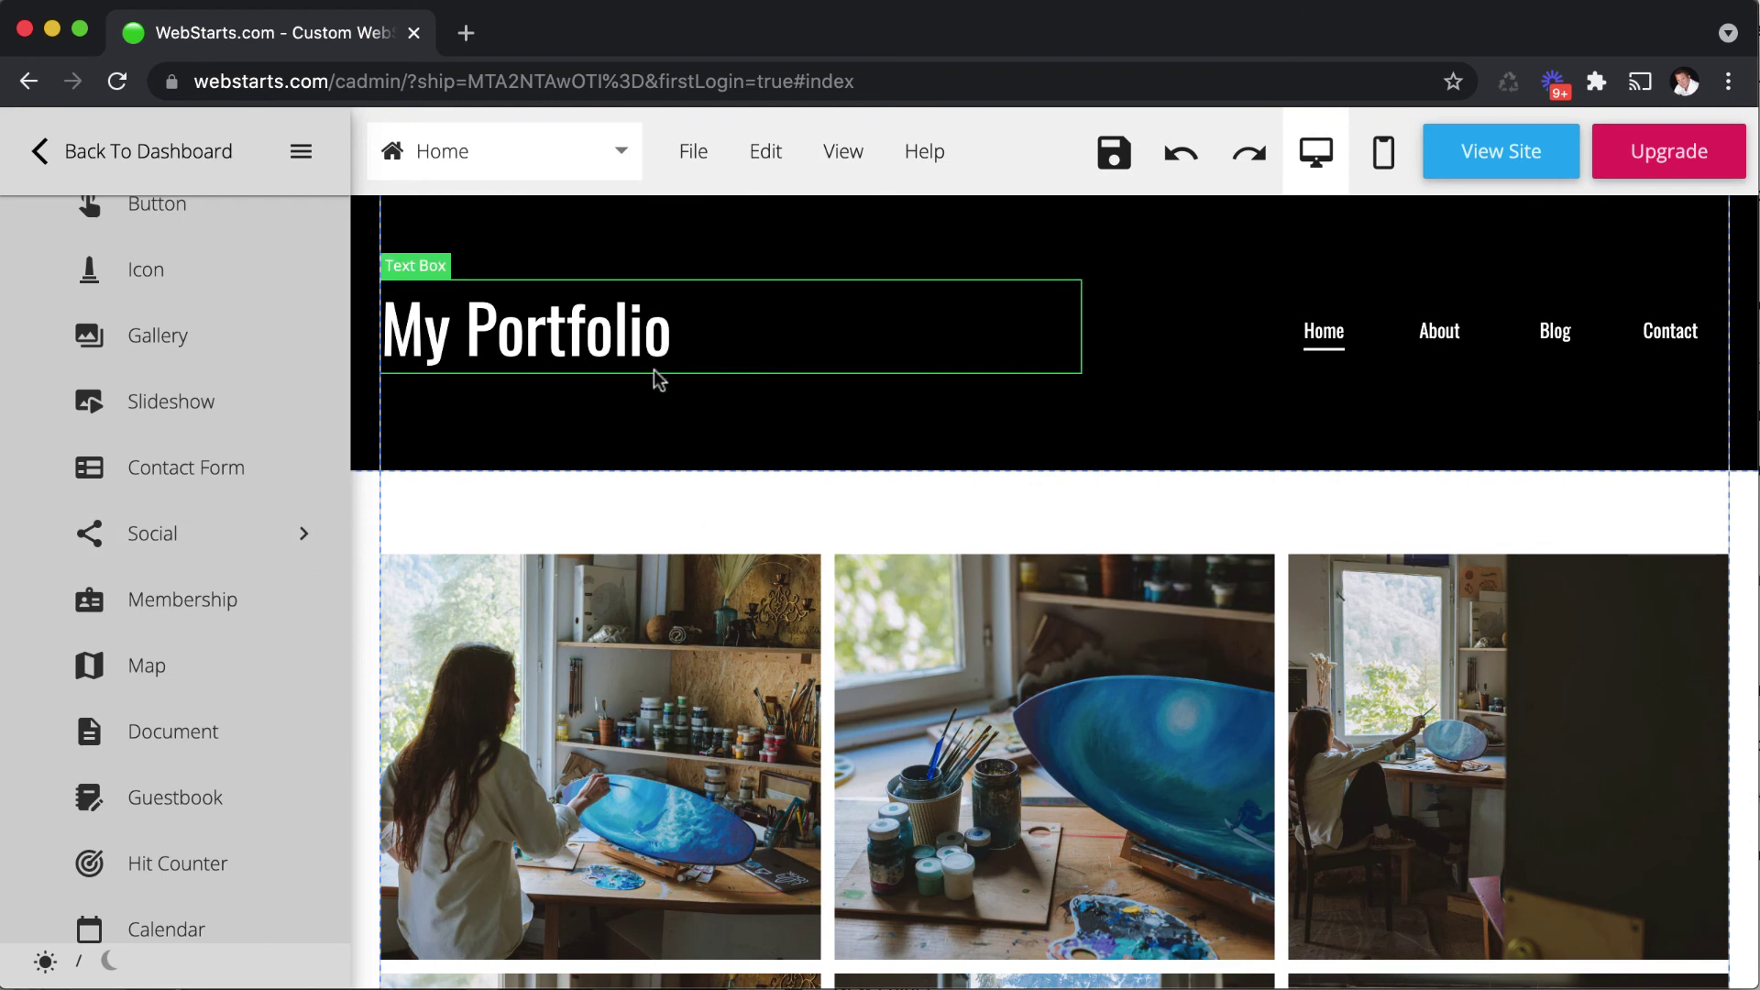
scroll(790, 422, down, 4)
scroll(790, 426, down, 15)
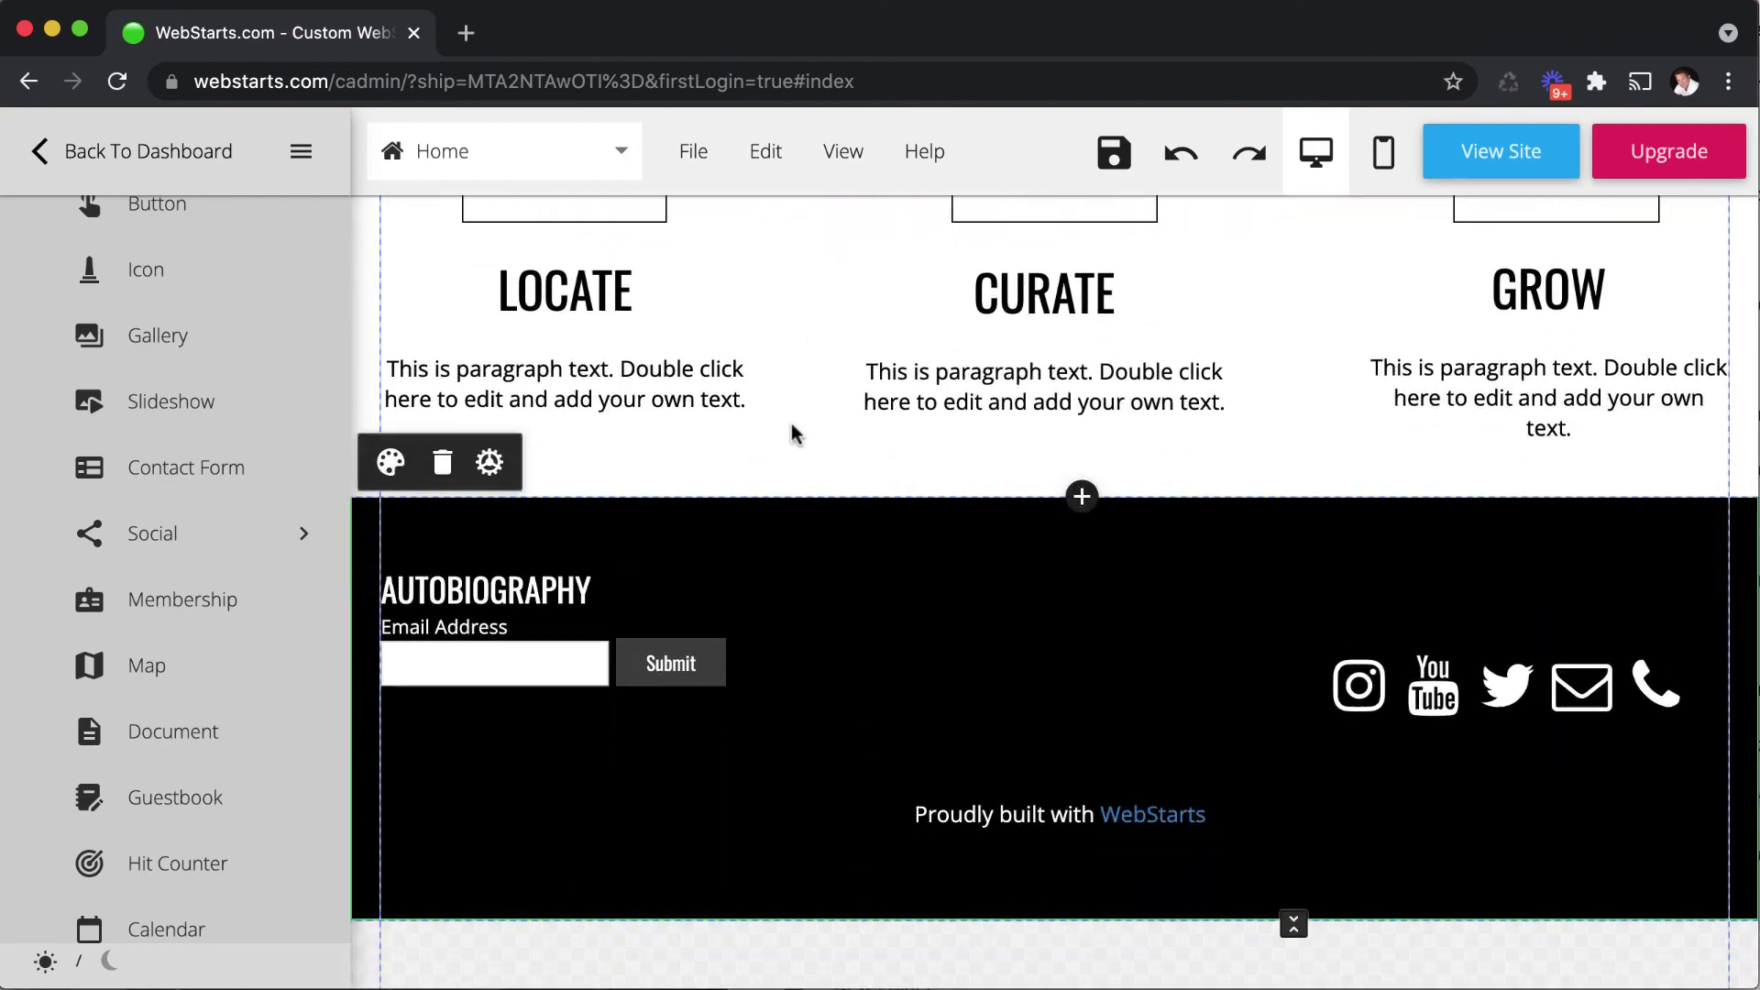
scroll(790, 424, up, 20)
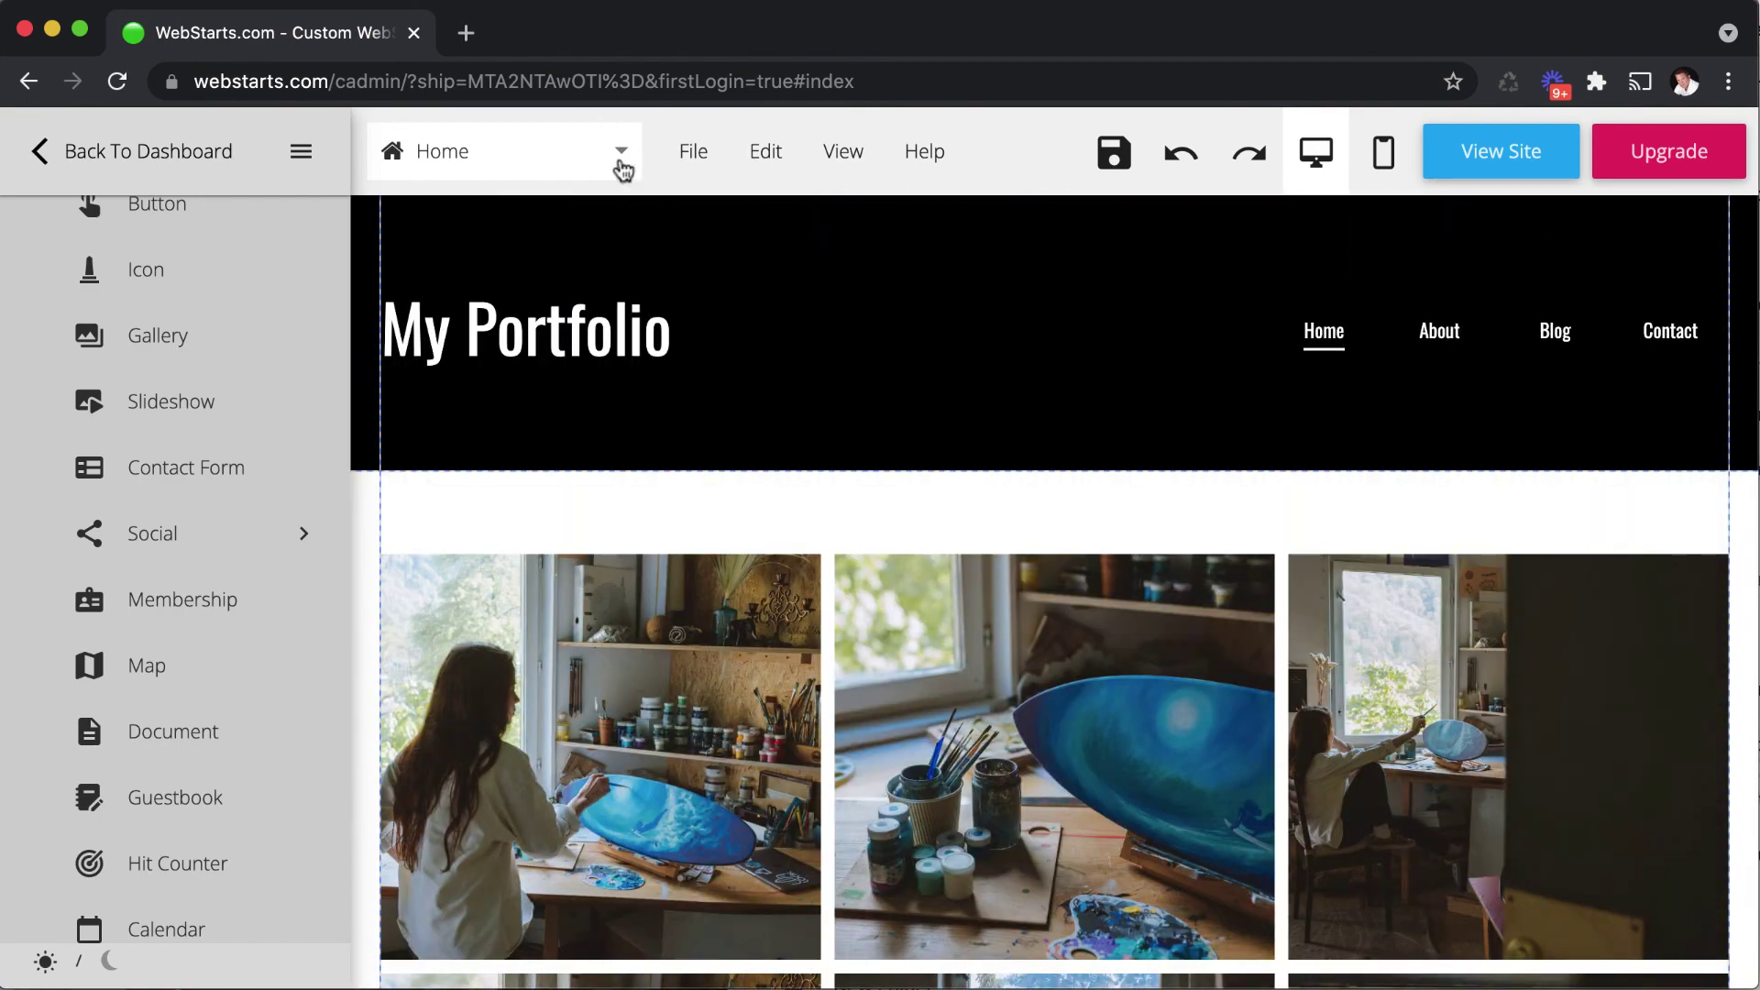
Step: Switch to the About page, discarding Home page changes, and select the About Us text box
click(622, 171)
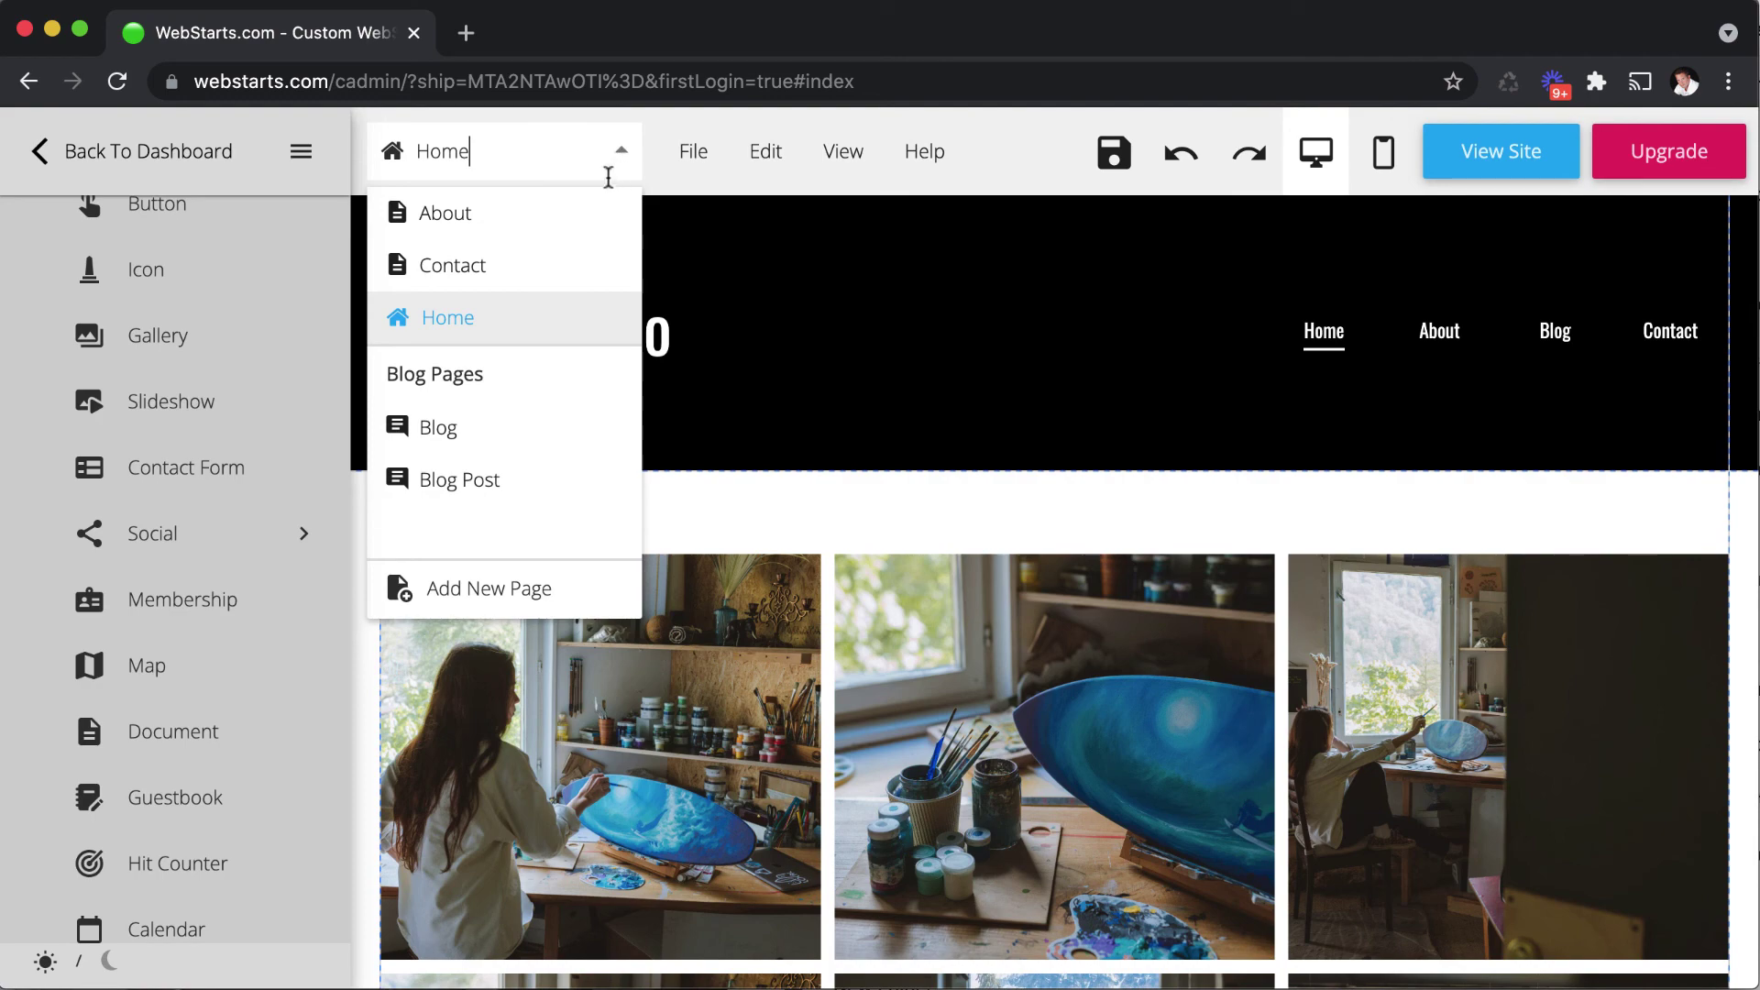
click(583, 220)
click(822, 608)
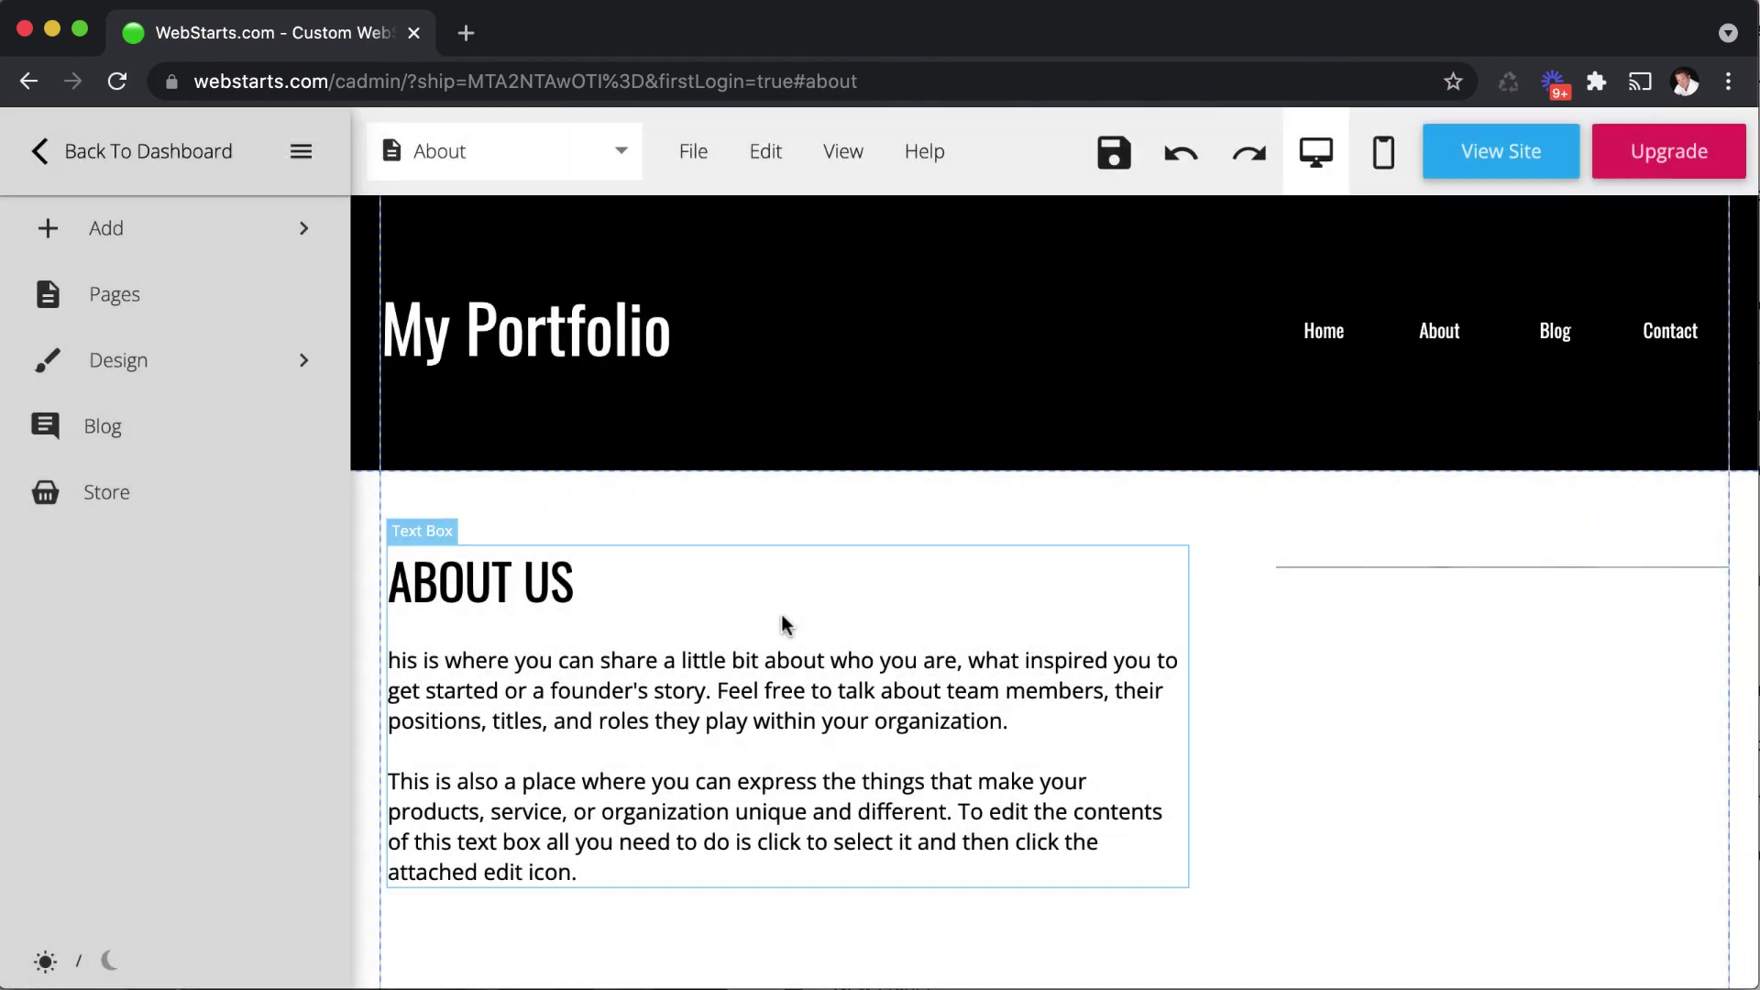
scroll(738, 634, down, 1)
scroll(751, 671, down, 1)
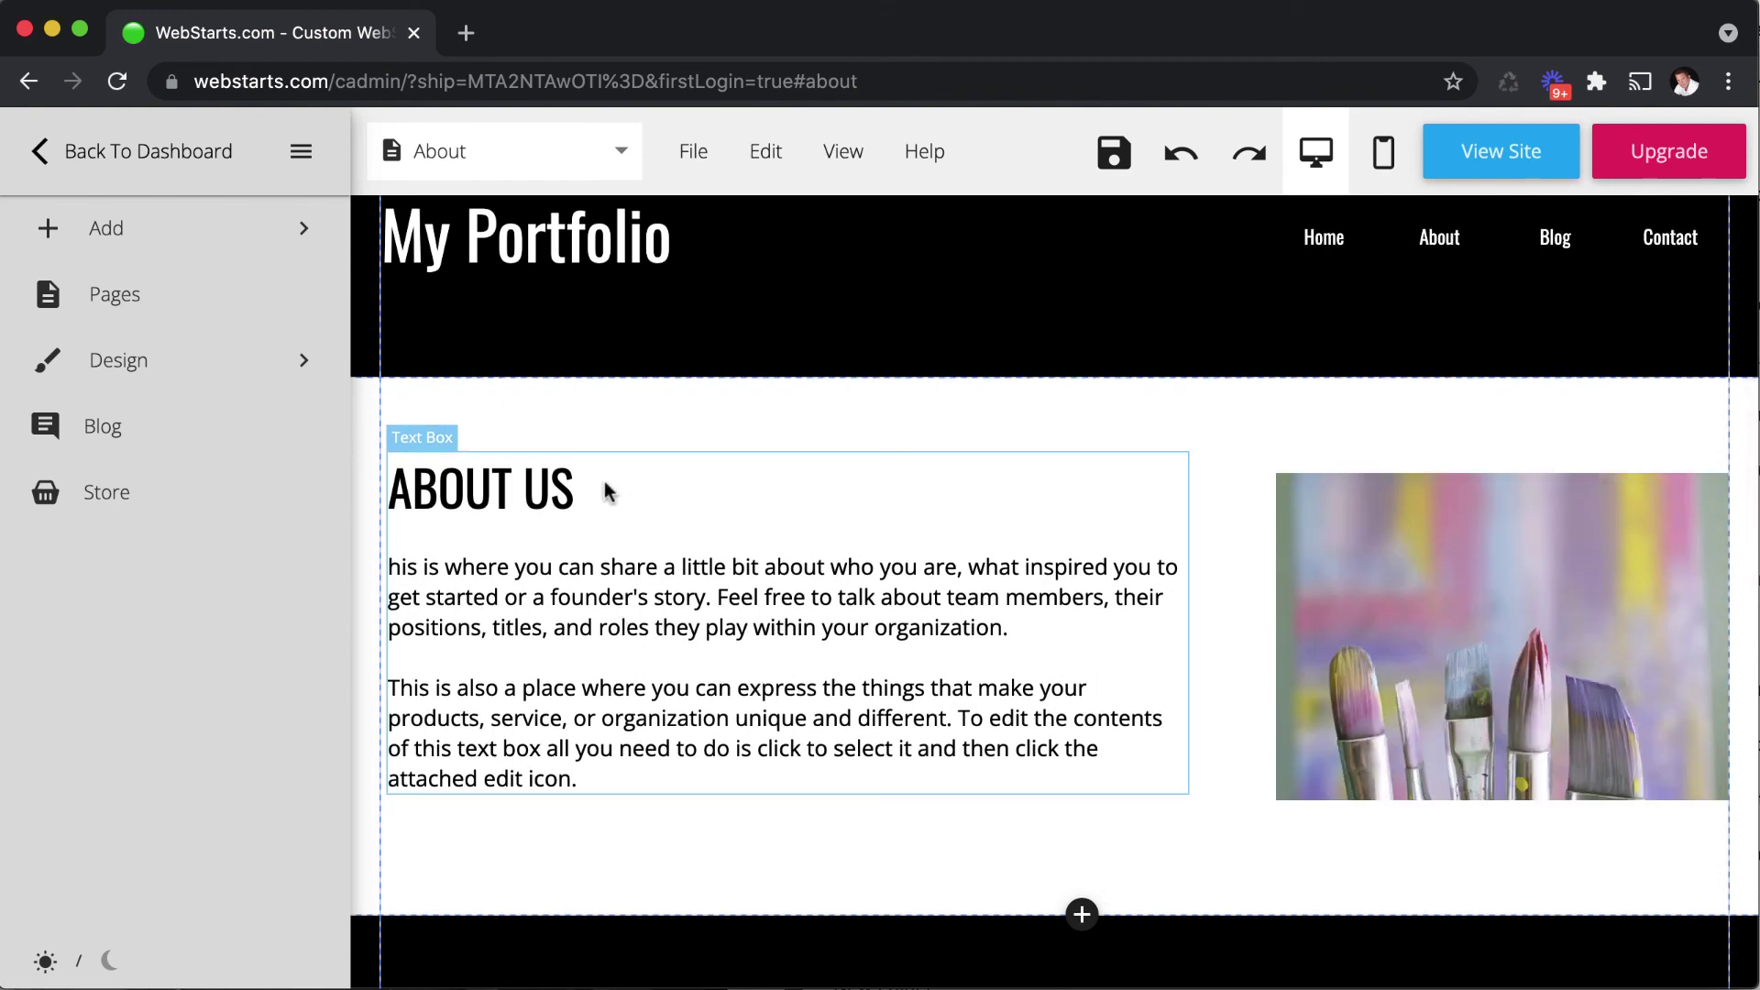
click(630, 573)
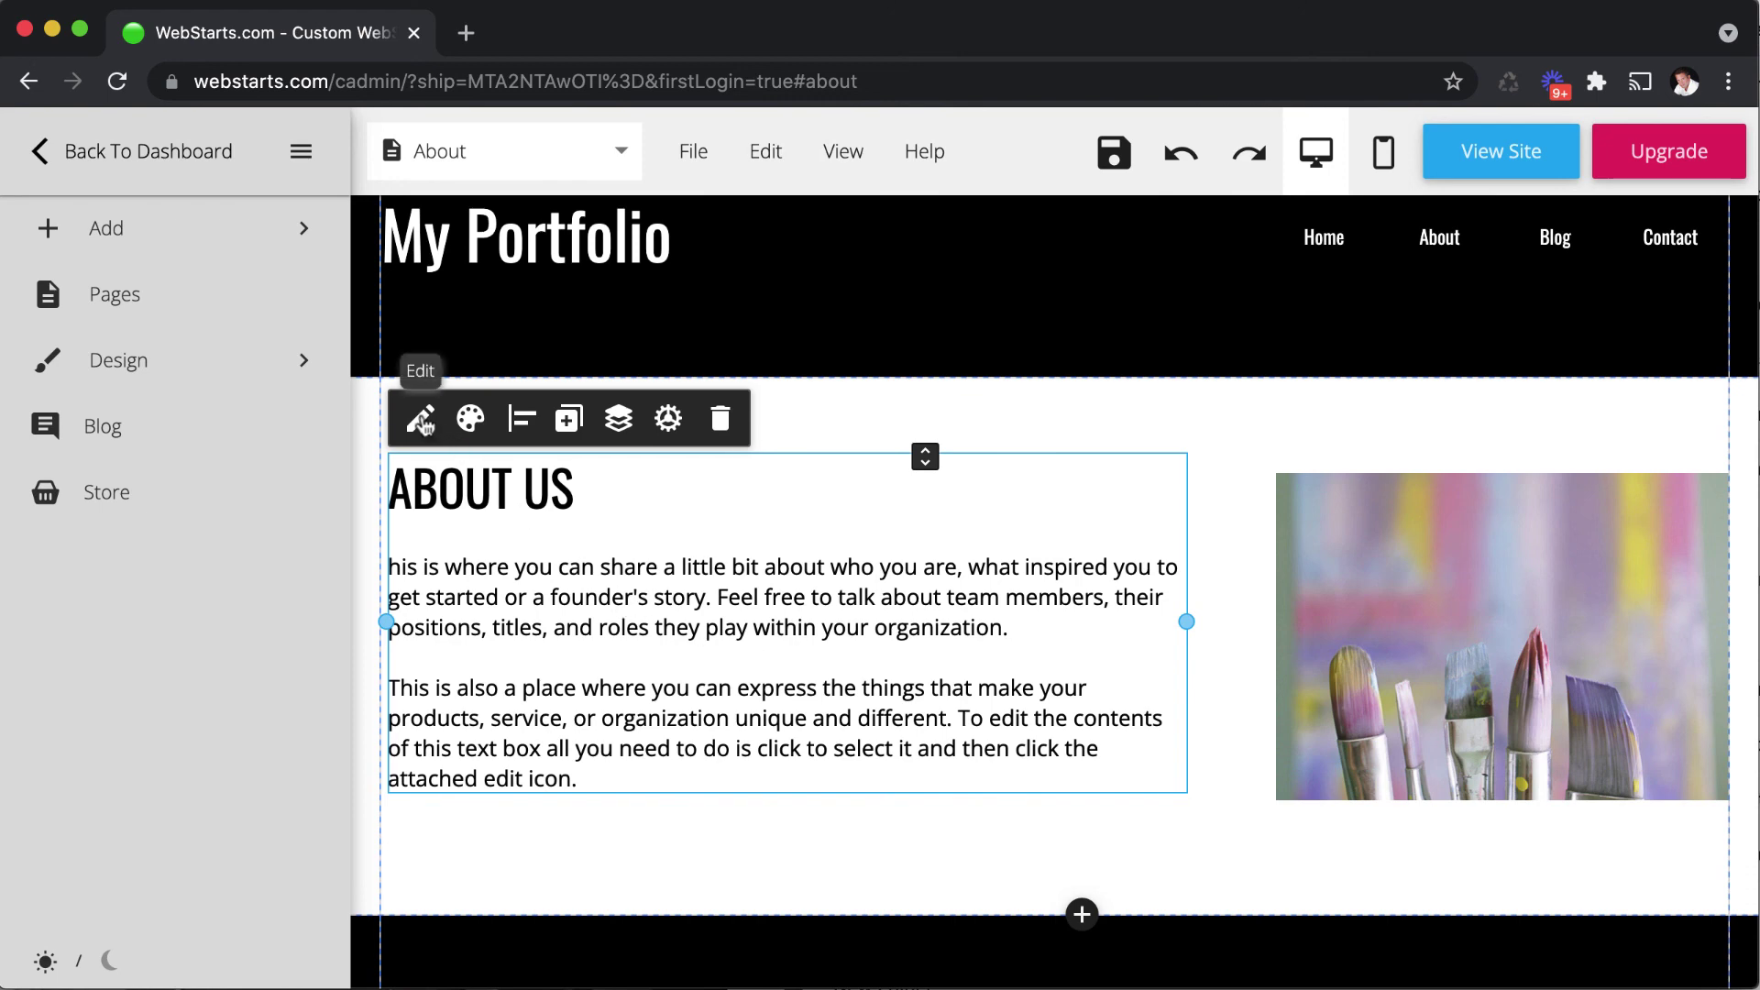
click(421, 420)
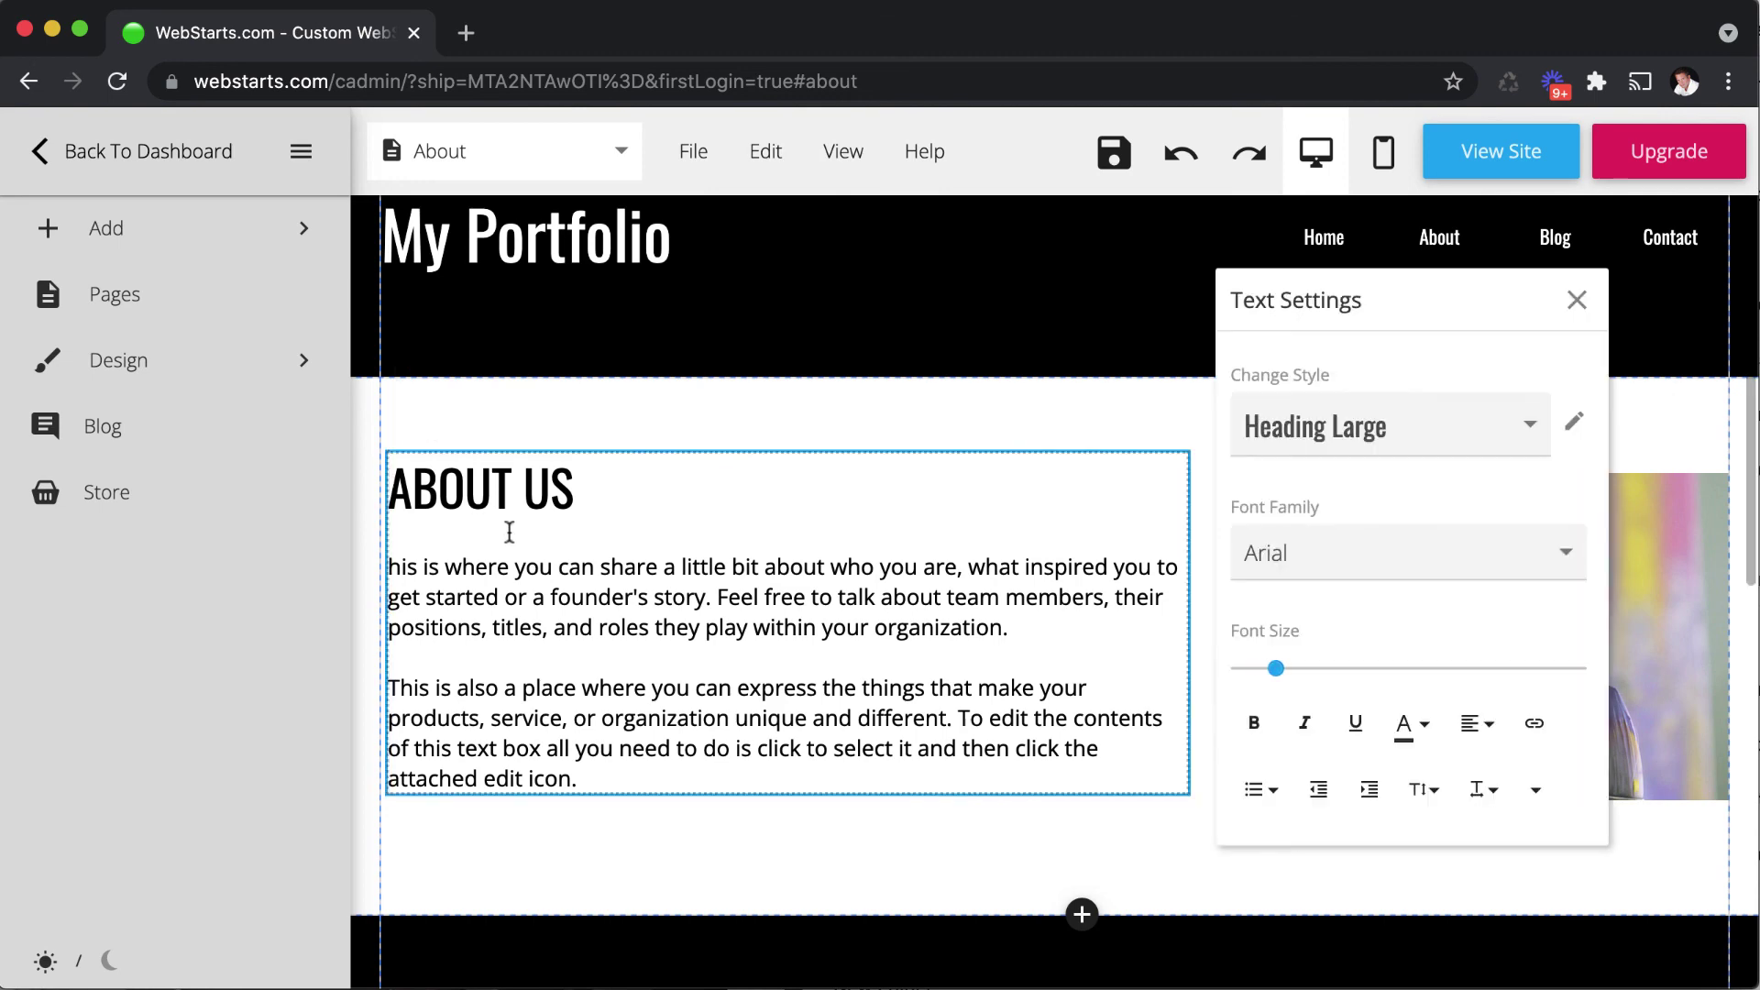
click(586, 522)
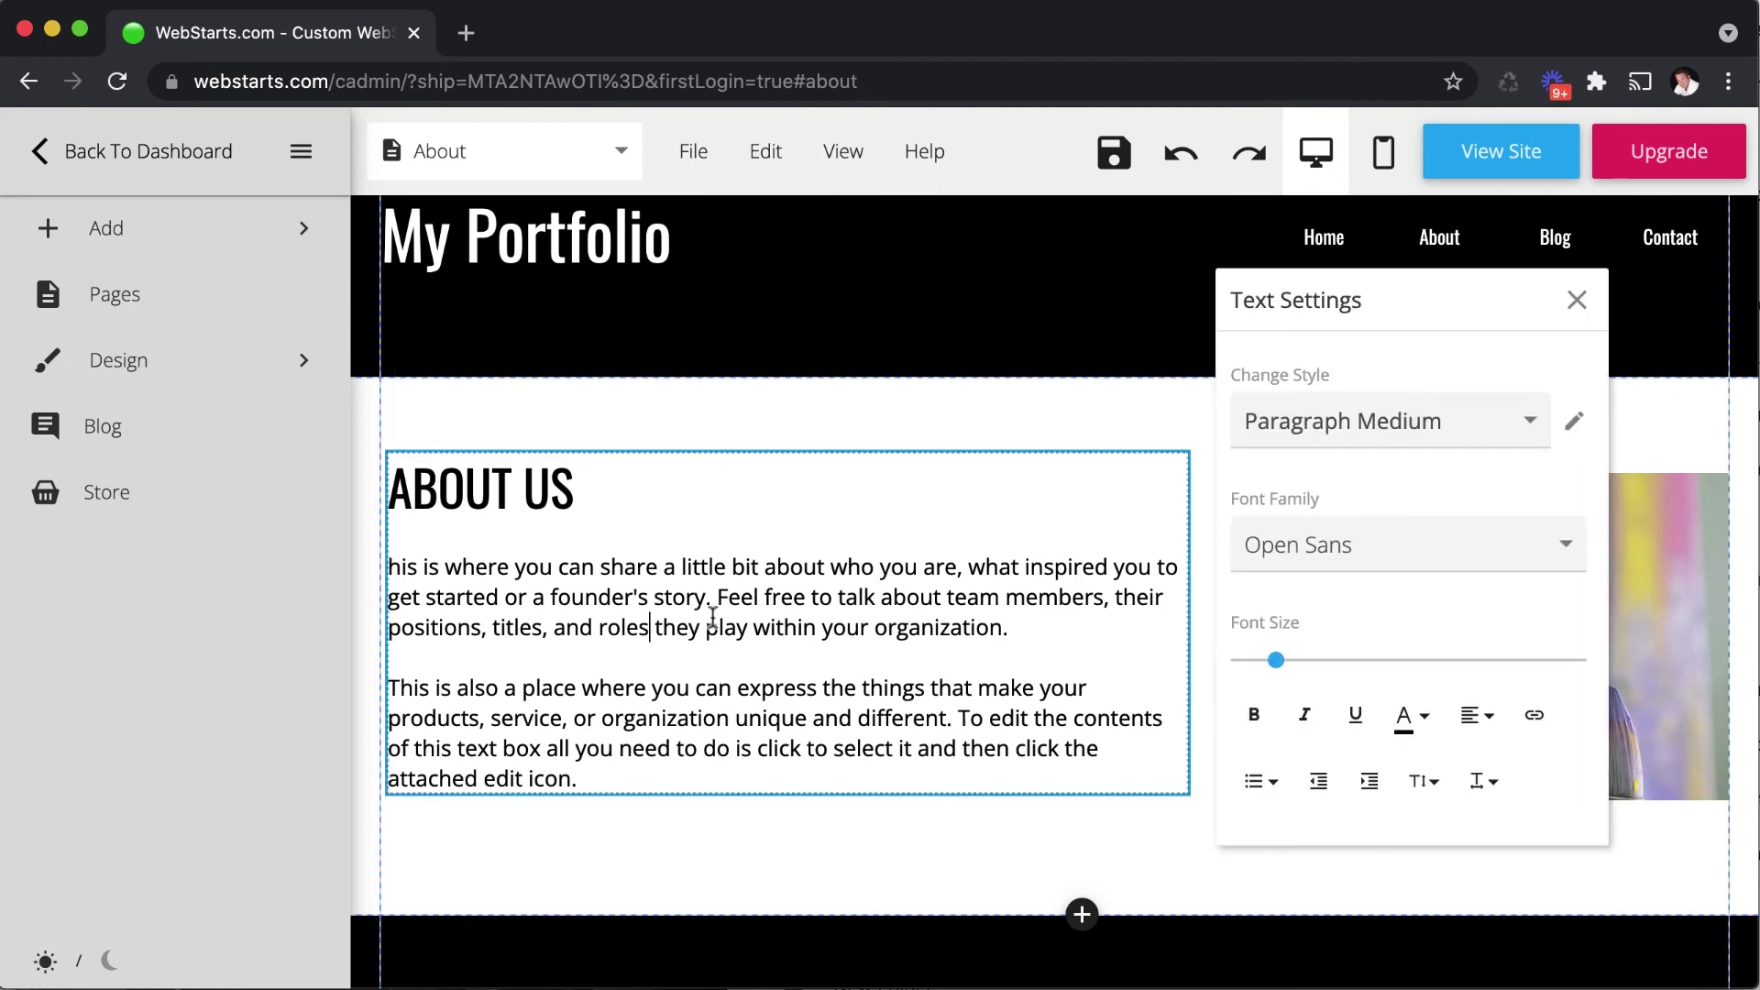
drag(719, 630, 389, 570)
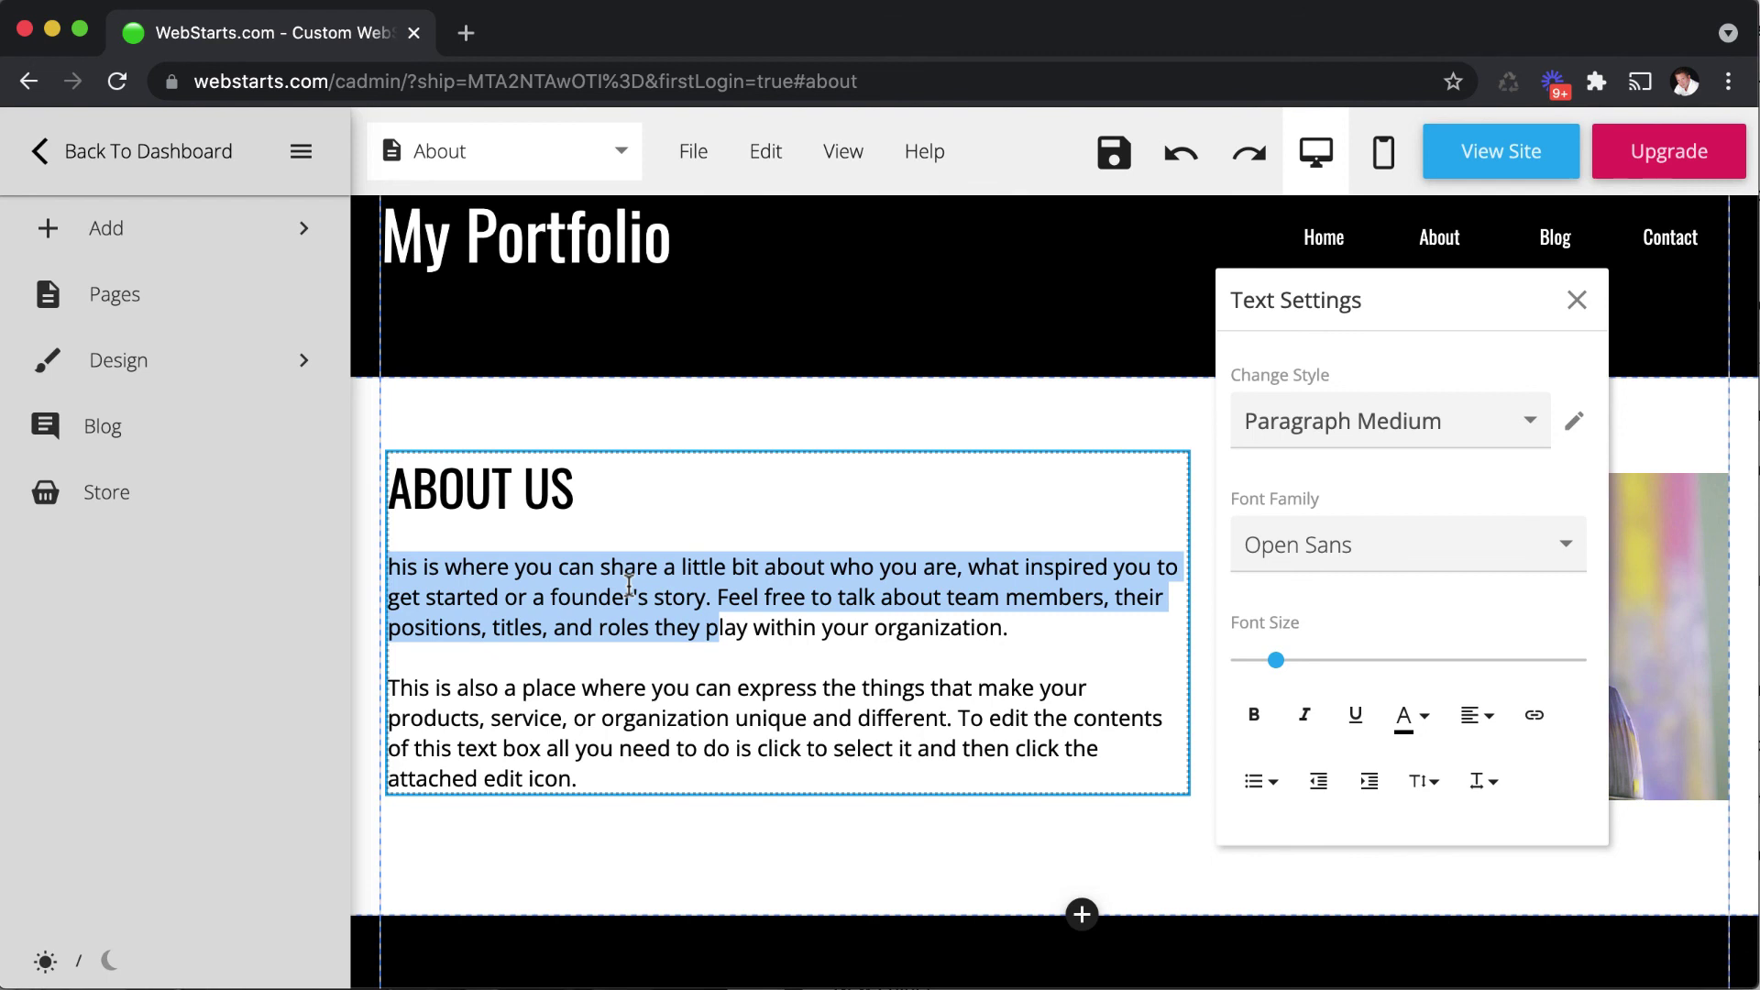
click(958, 436)
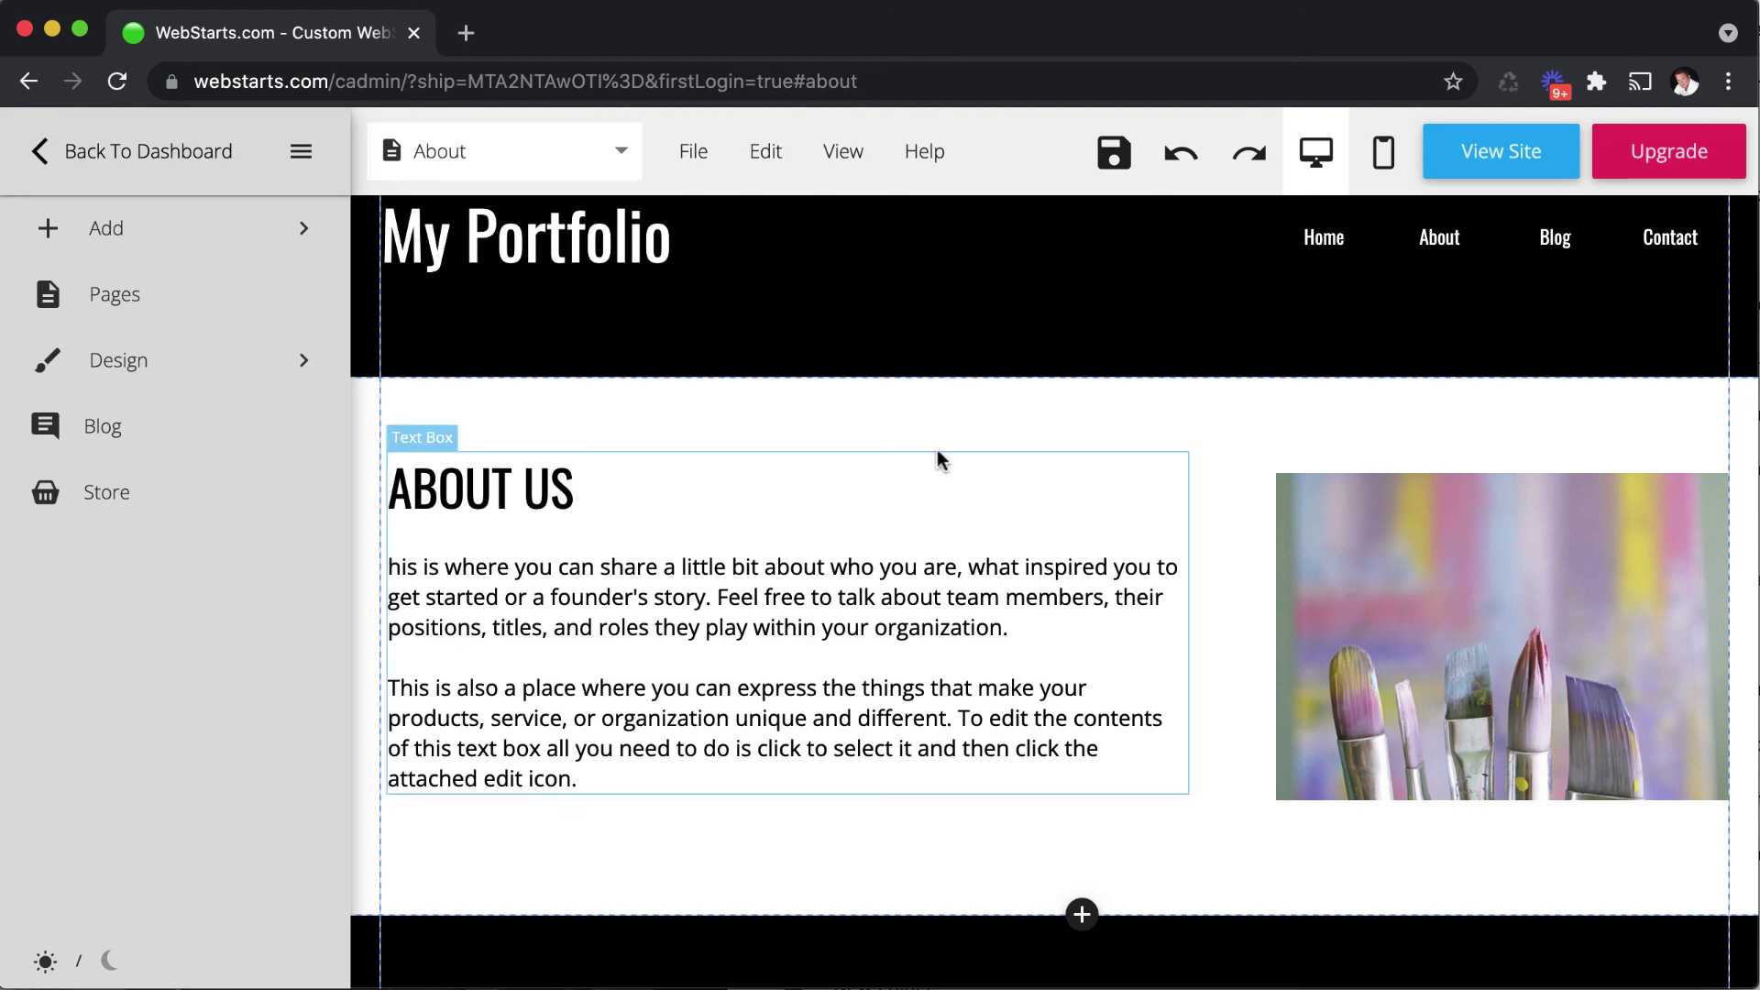
drag(968, 377, 971, 469)
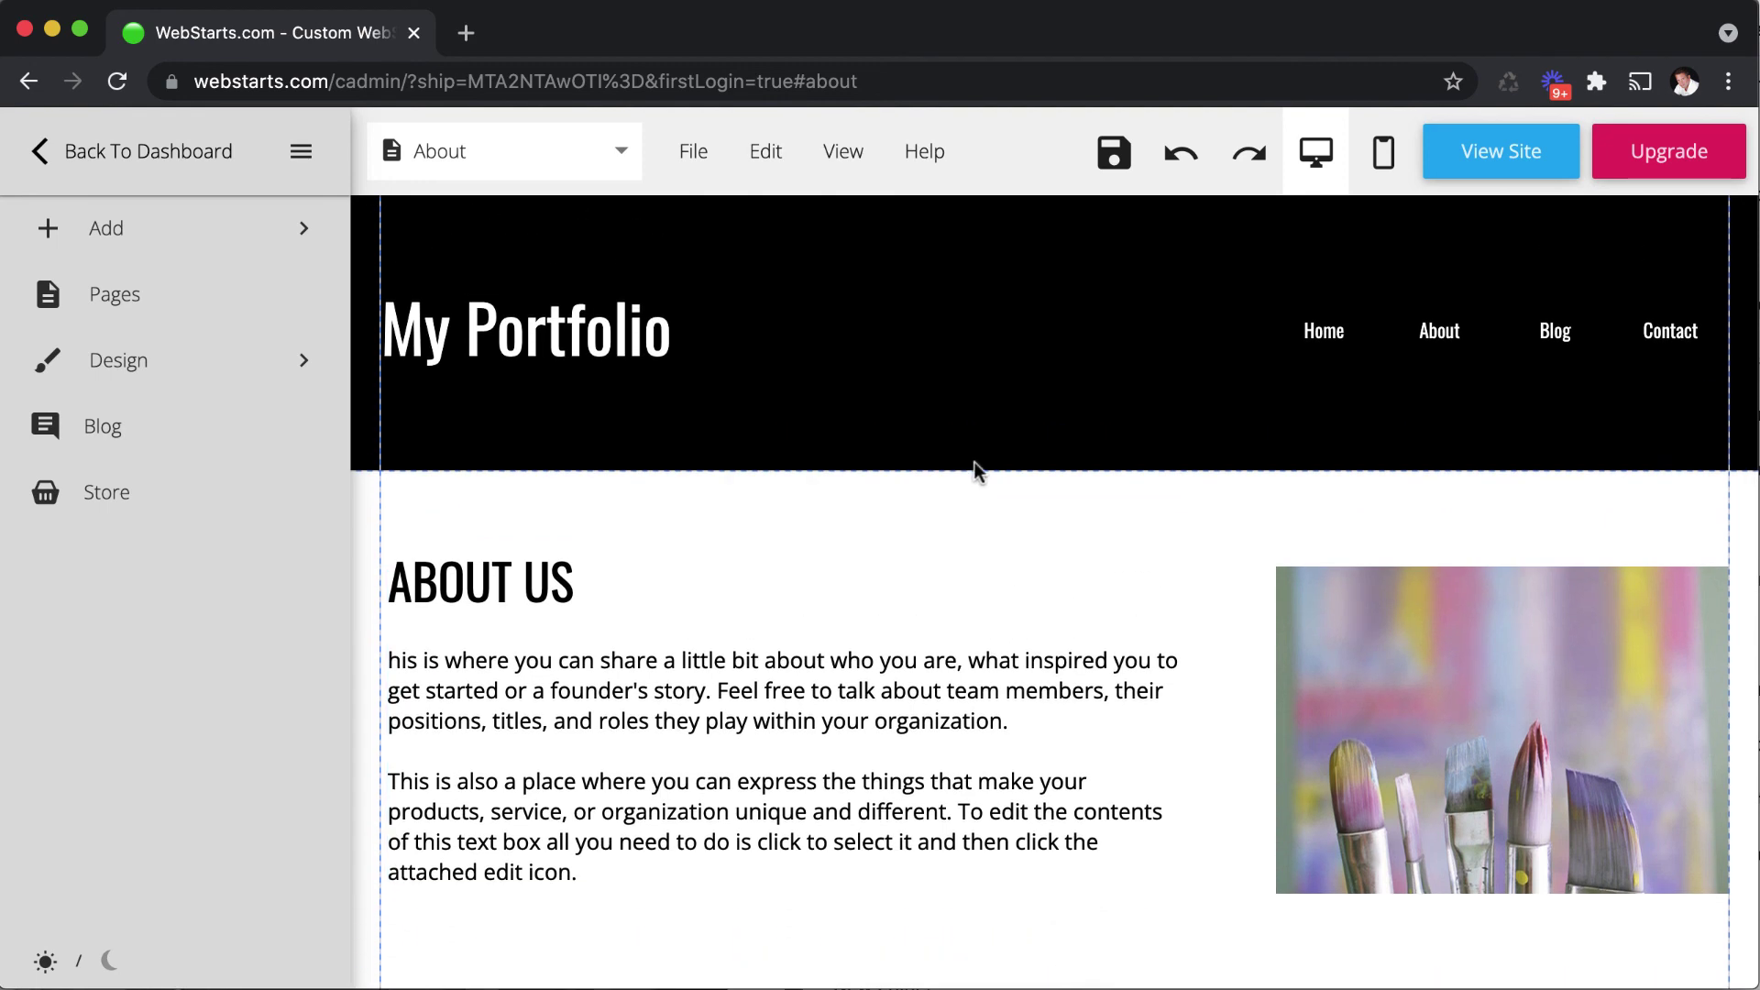